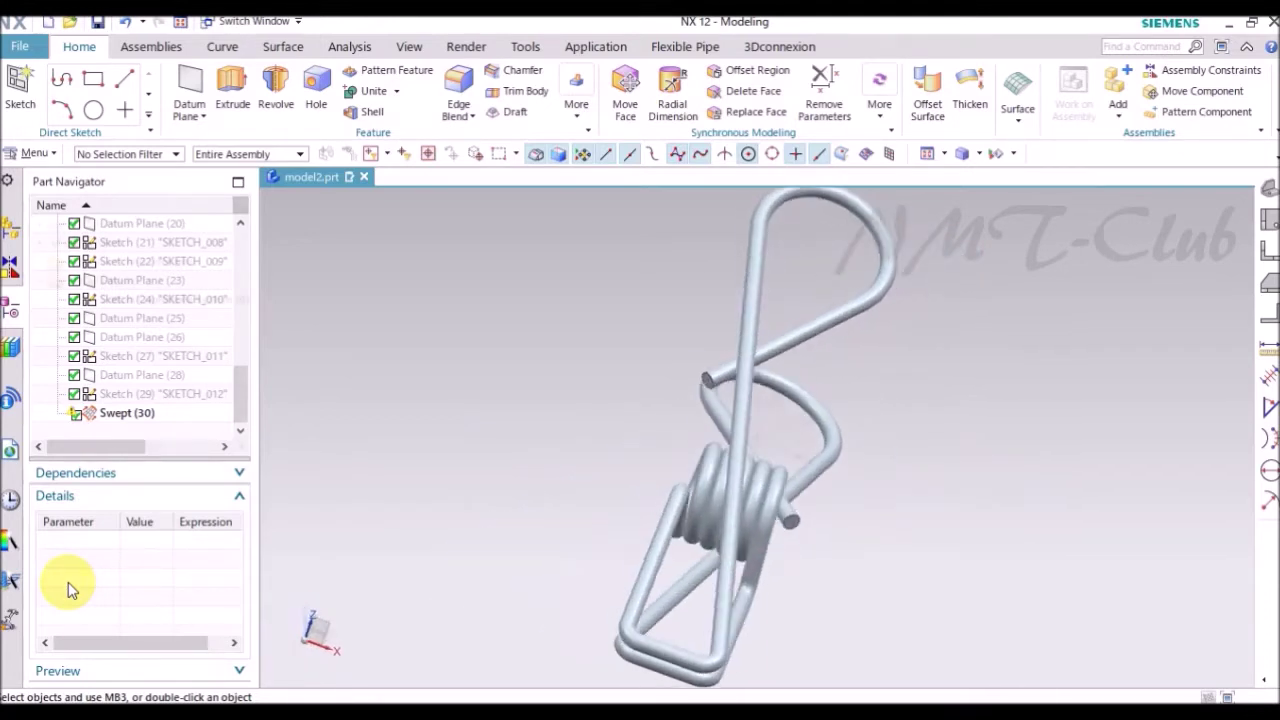
- Create a helix rotated 90° about YC with 10 mm diameter, 2 mm pitch and 4.9 turns
{"action": "left_click", "coordinate": [224, 47]}
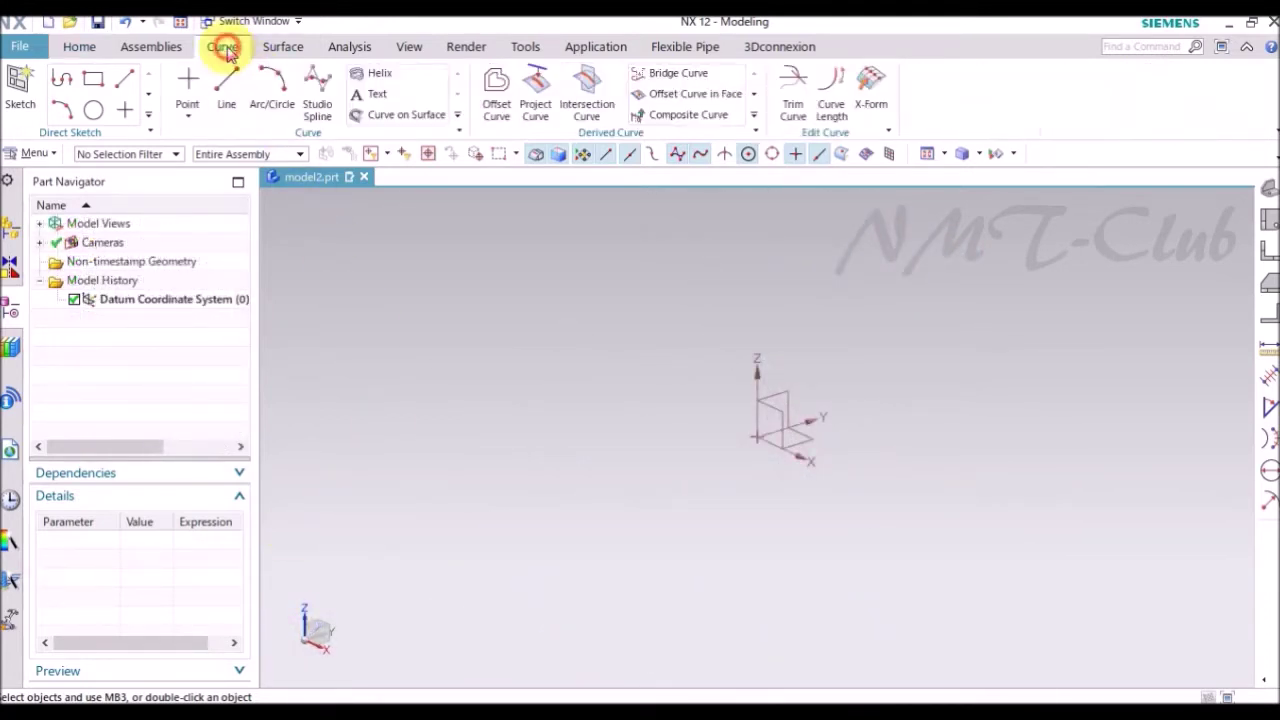
{"action": "left_click", "coordinate": [362, 72]}
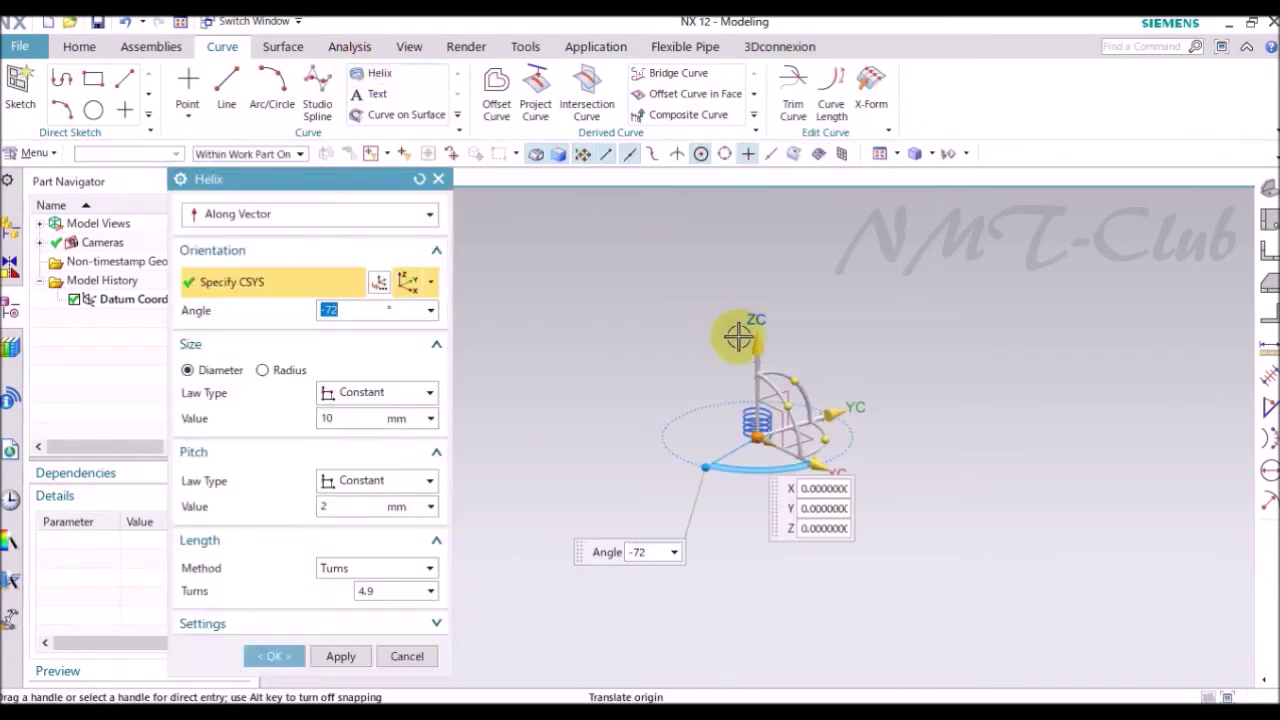
{"action": "left_click", "coordinate": [790, 404]}
{"action": "type", "text": "90"}
{"action": "key", "text": "Return"}
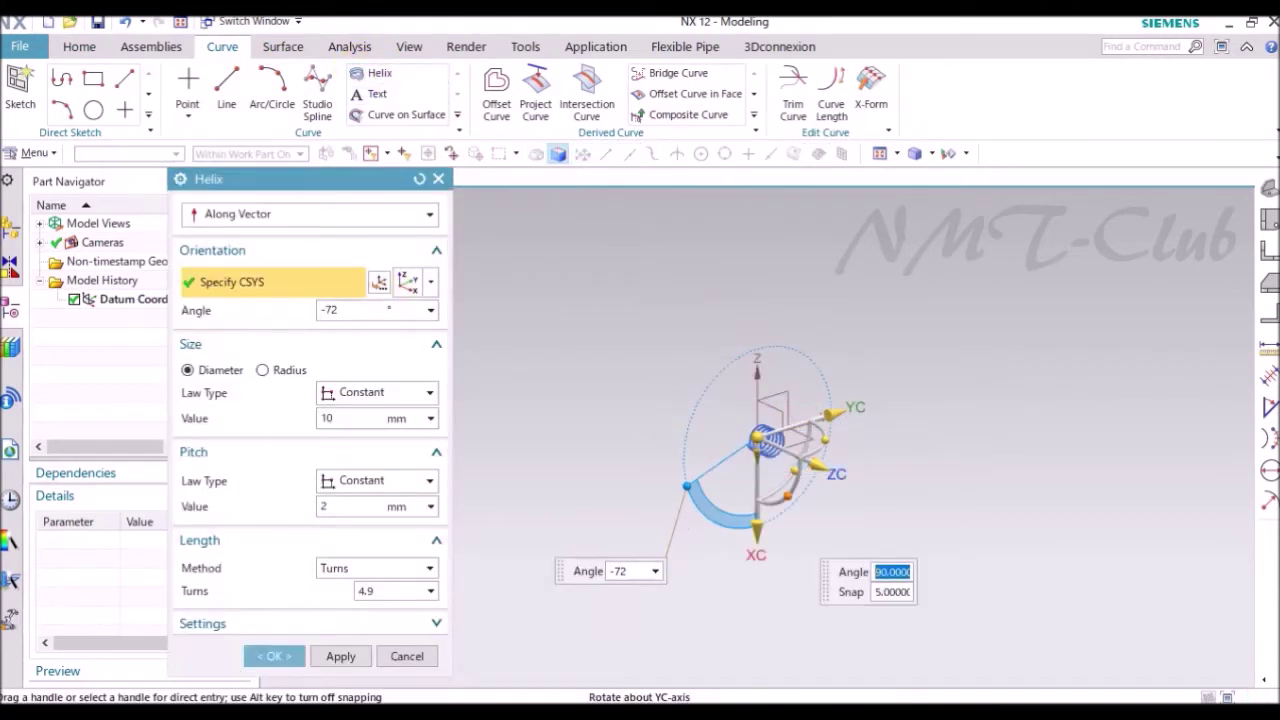
{"action": "left_click", "coordinate": [352, 419]}
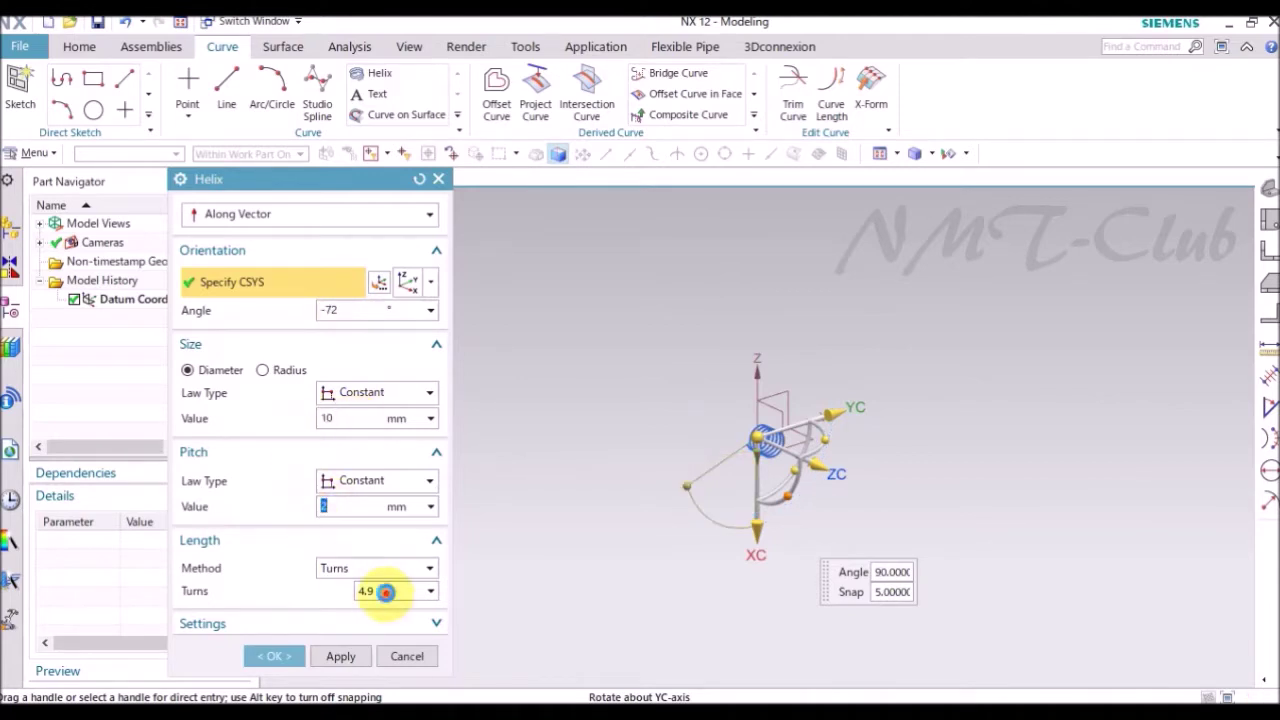
{"action": "left_click", "coordinate": [280, 657]}
{"action": "scroll", "coordinate": [771, 434], "scroll_direction": "down", "scroll_amount": 5}
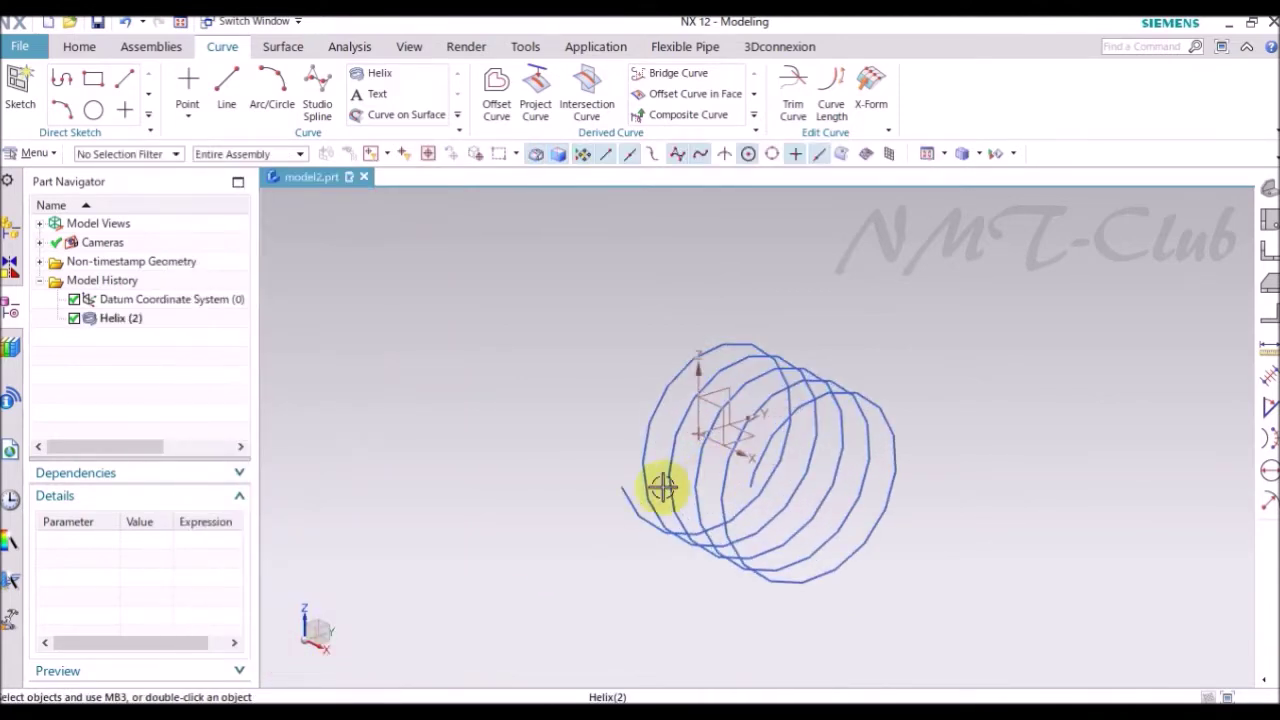
{"action": "left_click", "coordinate": [80, 47]}
- Add an On Curve datum plane at the helix end point, oriented Tangent to Path
{"action": "left_click", "coordinate": [189, 80]}
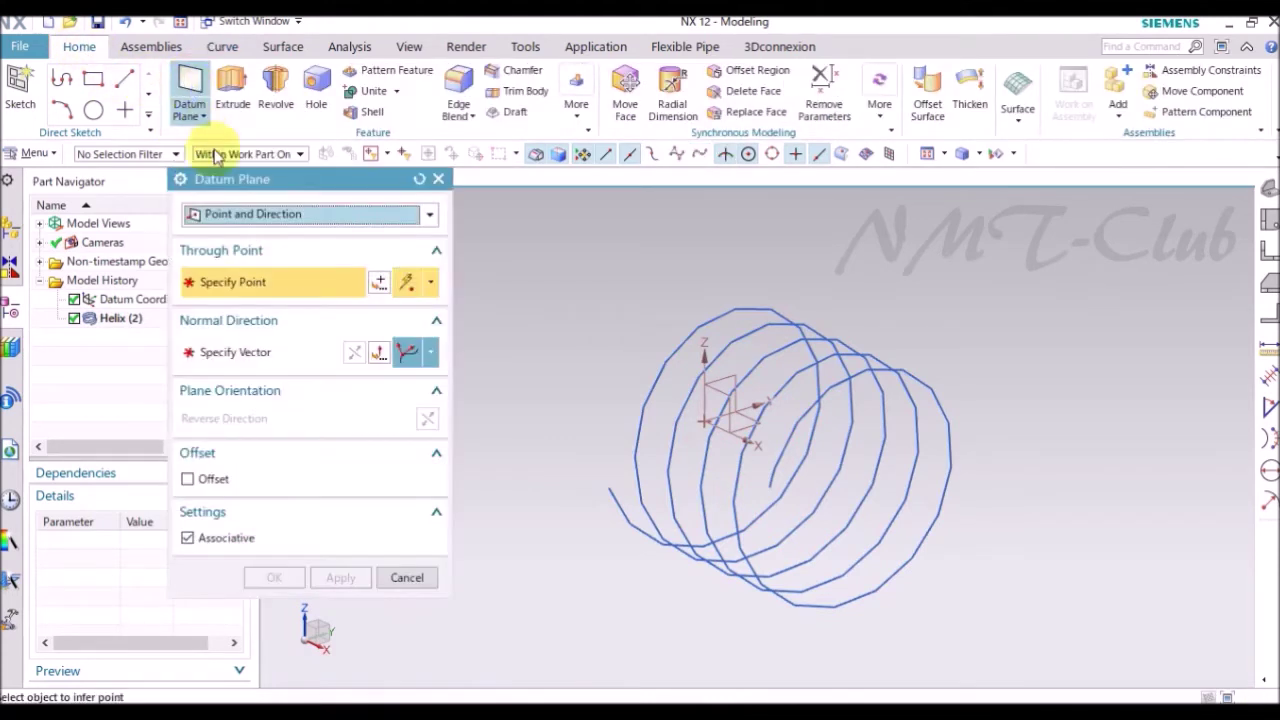
{"action": "left_click", "coordinate": [229, 213]}
{"action": "left_click", "coordinate": [240, 410]}
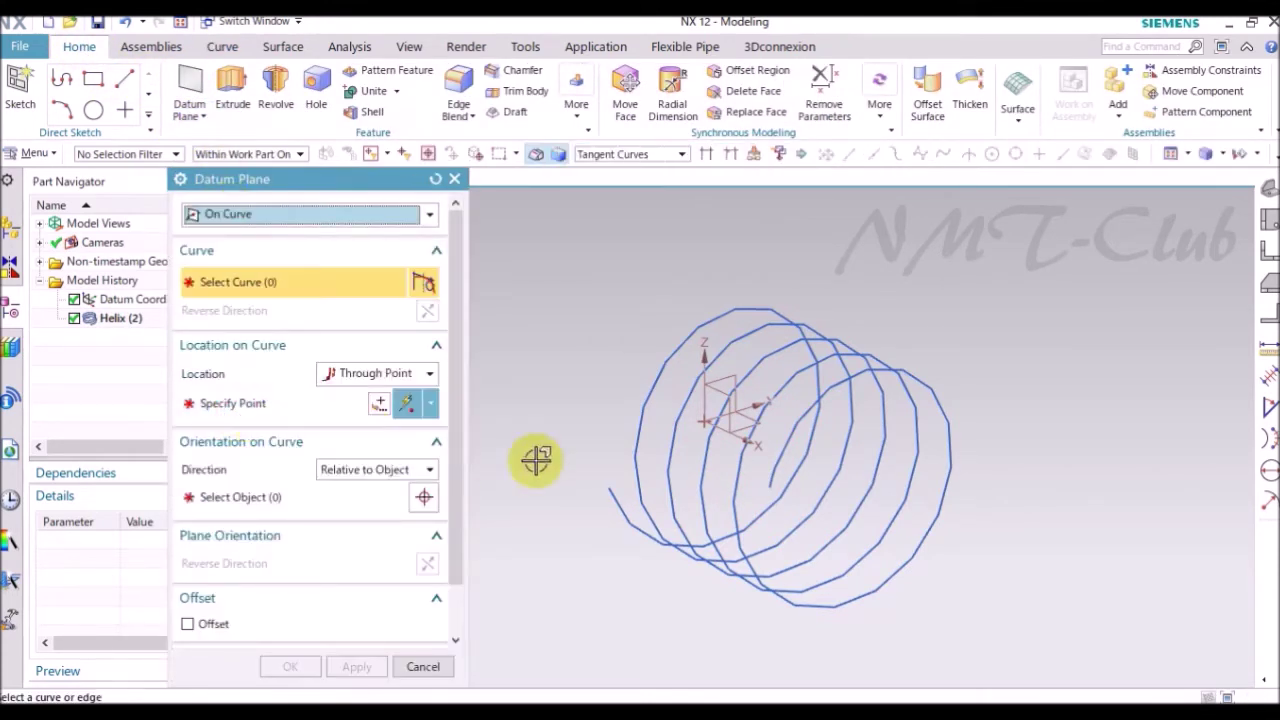
{"action": "left_click", "coordinate": [735, 458]}
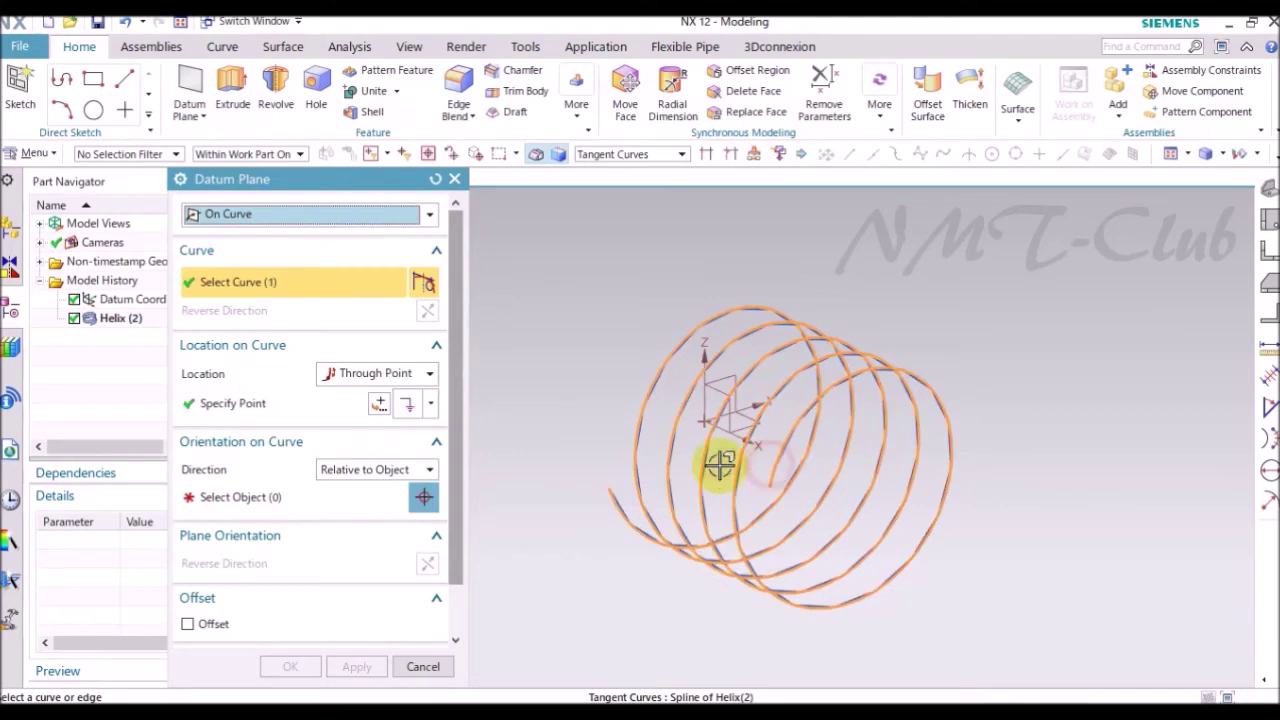
{"action": "left_click", "coordinate": [771, 486]}
{"action": "left_click", "coordinate": [356, 476]}
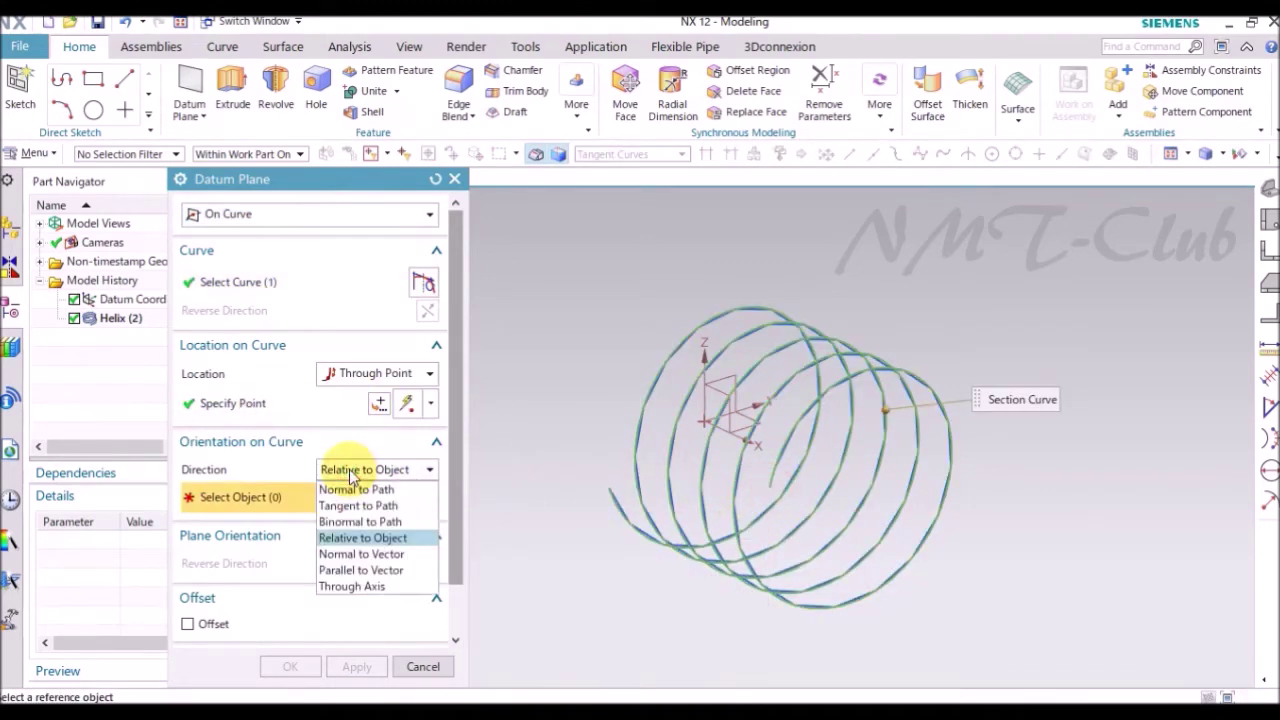
{"action": "left_click", "coordinate": [352, 506]}
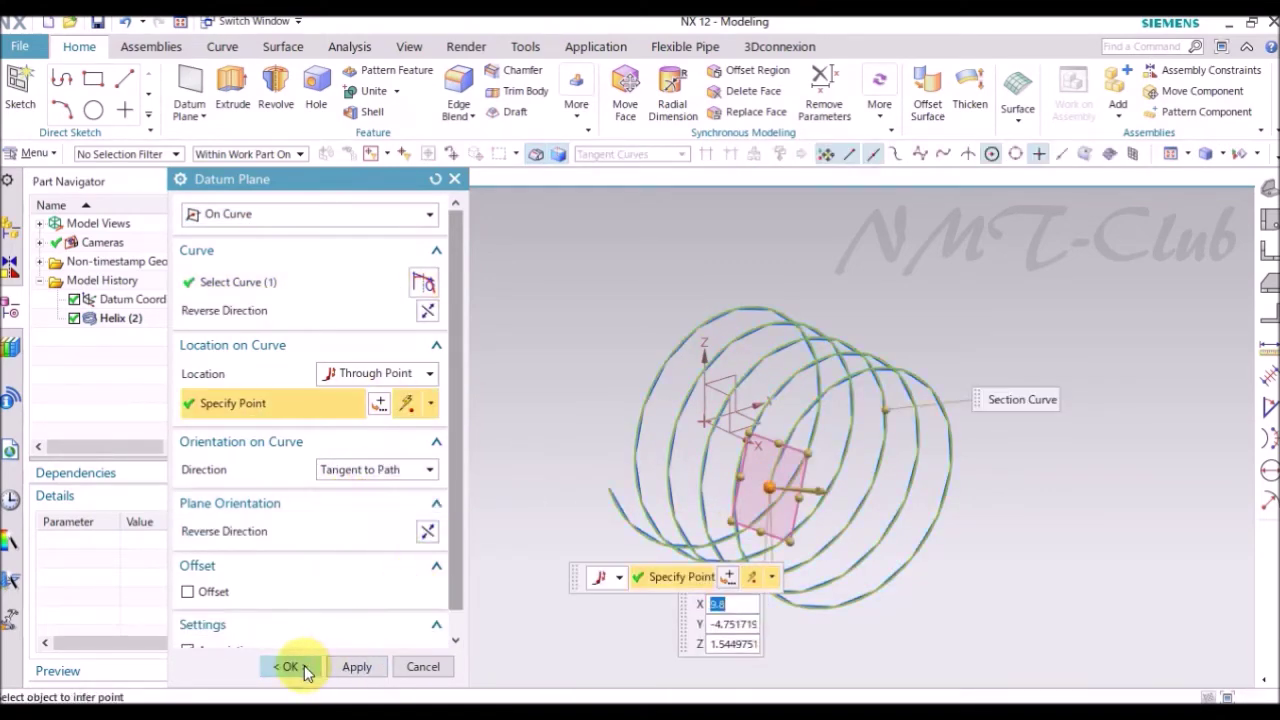
{"action": "left_click", "coordinate": [290, 667]}
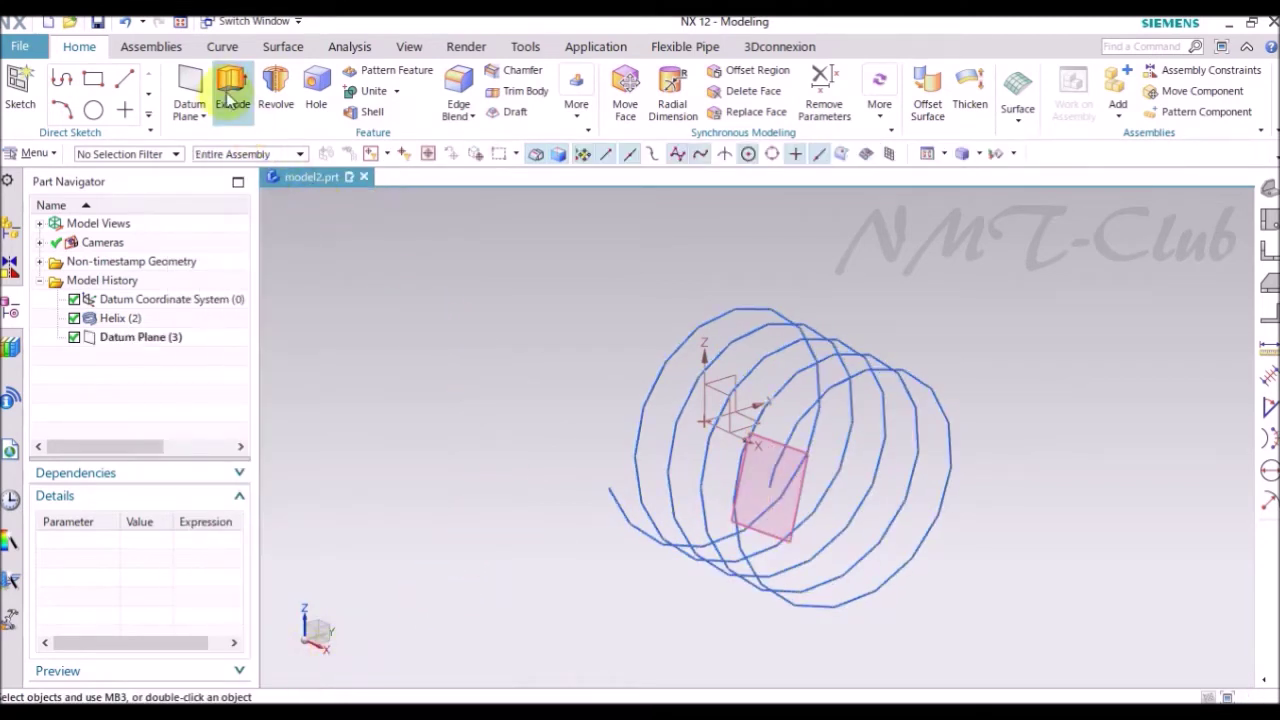
- Start a new sketch on the tangent datum plane at the helix end
{"action": "left_click", "coordinate": [21, 85]}
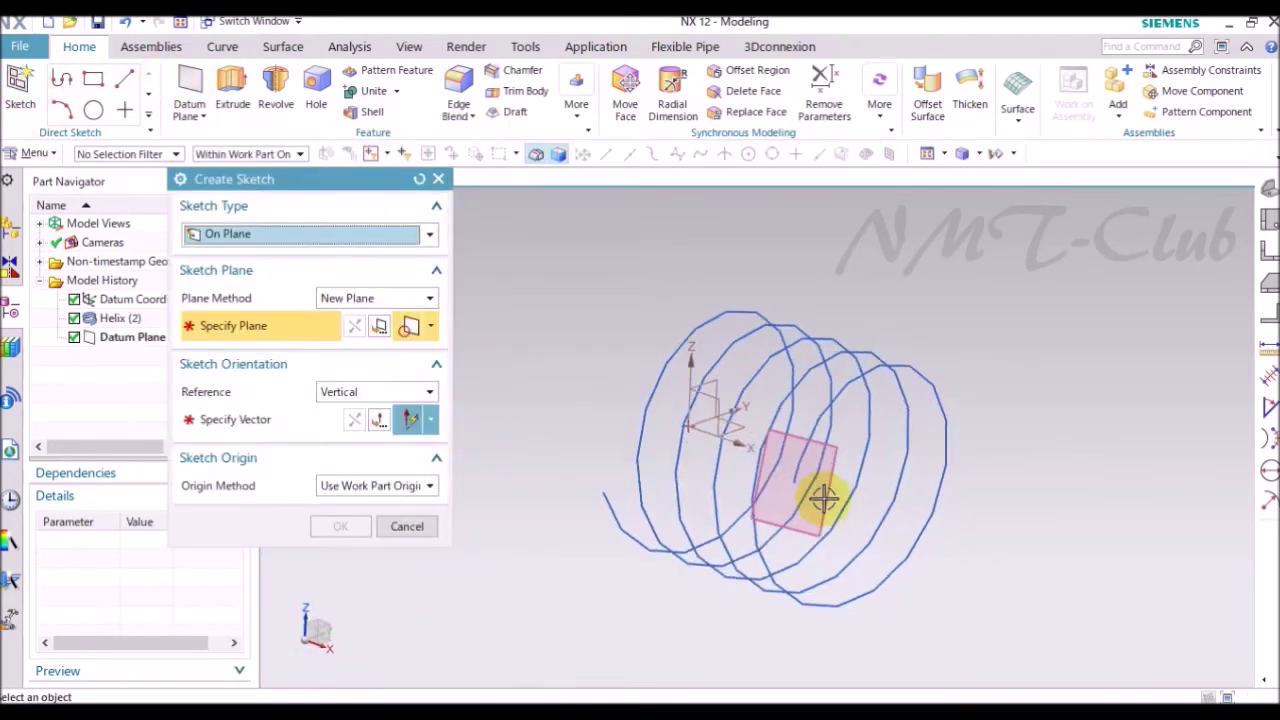
{"action": "middle_click_drag", "start_coordinate": [817, 495], "coordinate": [878, 524]}
{"action": "left_click", "coordinate": [875, 522]}
{"action": "left_click", "coordinate": [760, 393]}
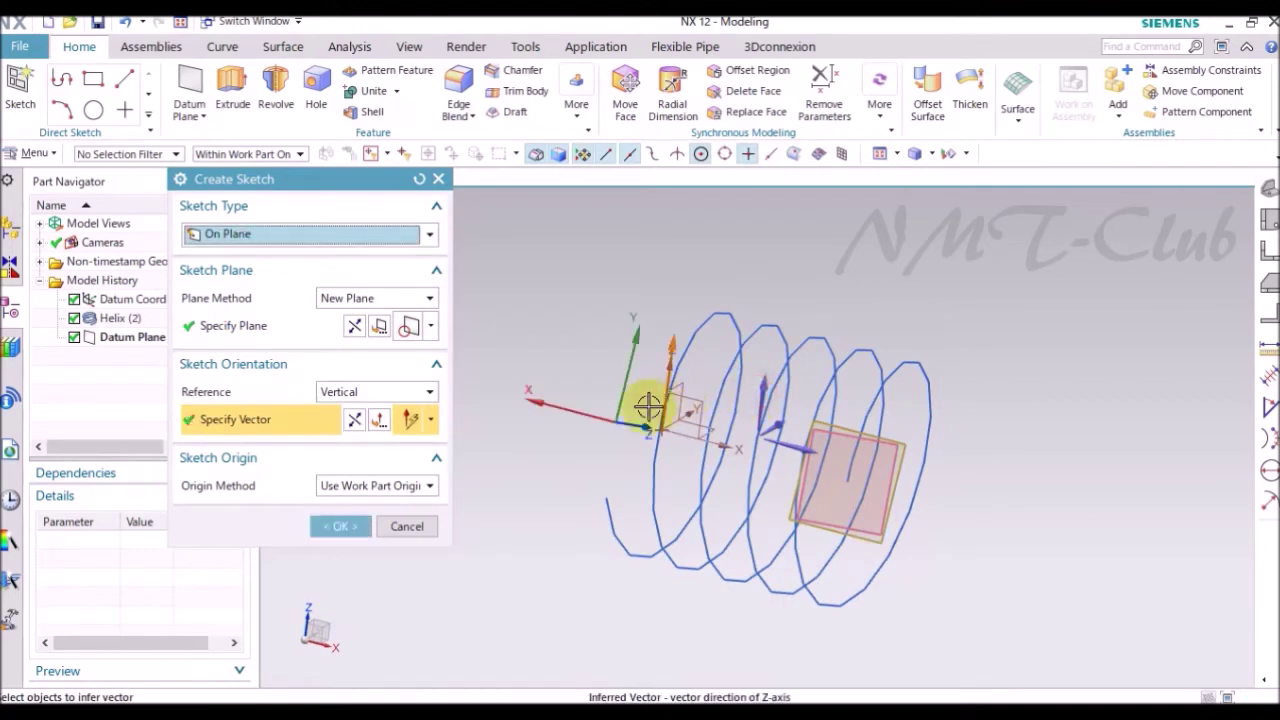
{"action": "left_click", "coordinate": [349, 324]}
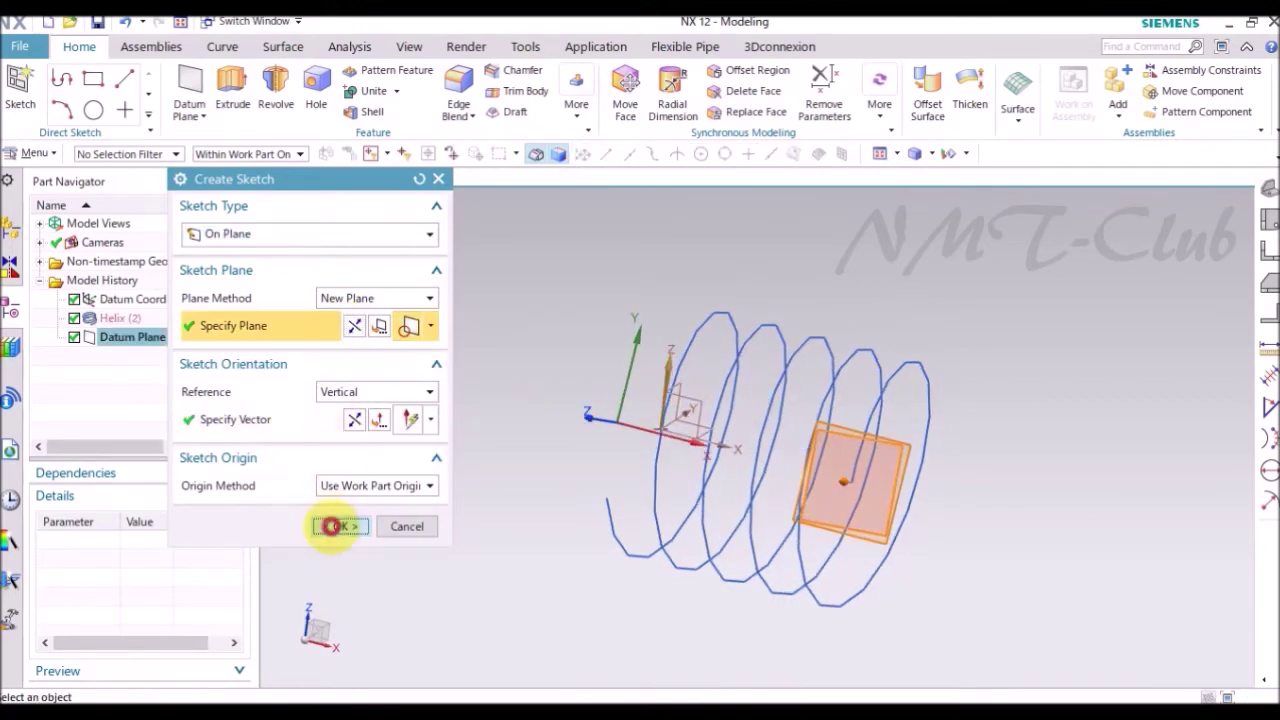
{"action": "left_click", "coordinate": [331, 526]}
- Draw a leg line from the helix end and constrain it tangent to the helix
{"action": "left_click", "coordinate": [181, 78]}
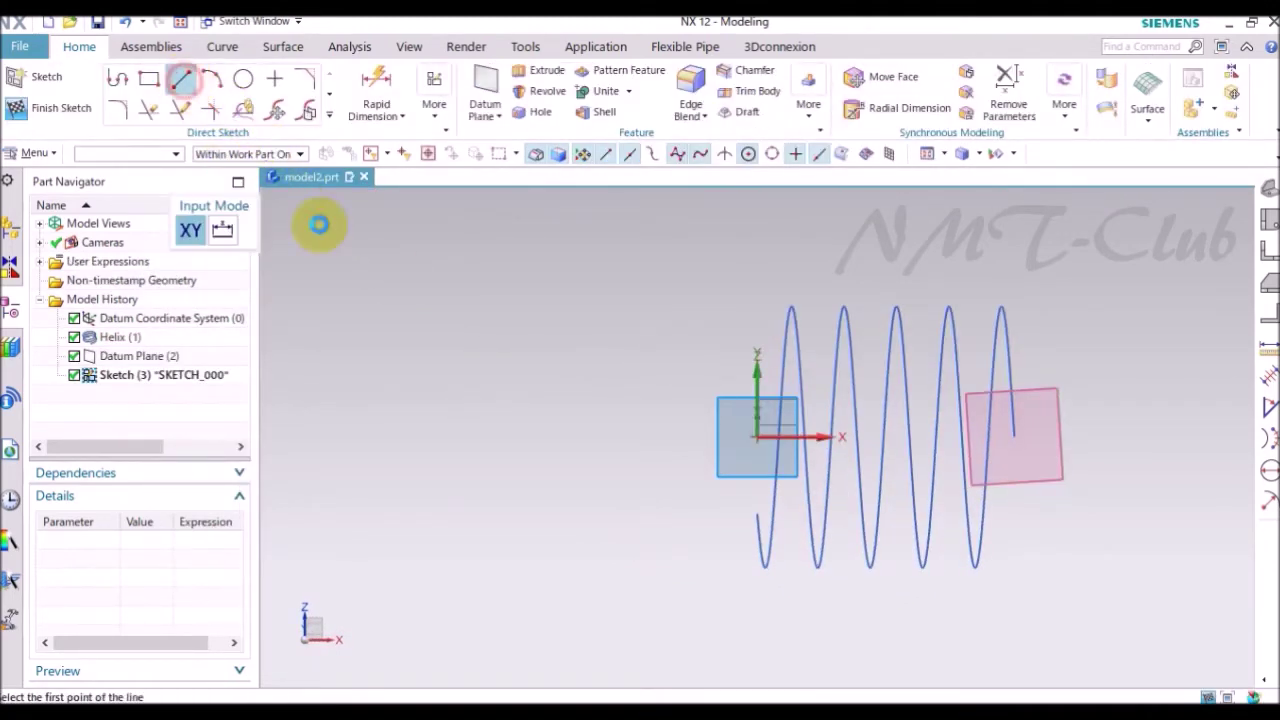
{"action": "left_click", "coordinate": [1014, 437]}
{"action": "left_click", "coordinate": [1095, 570]}
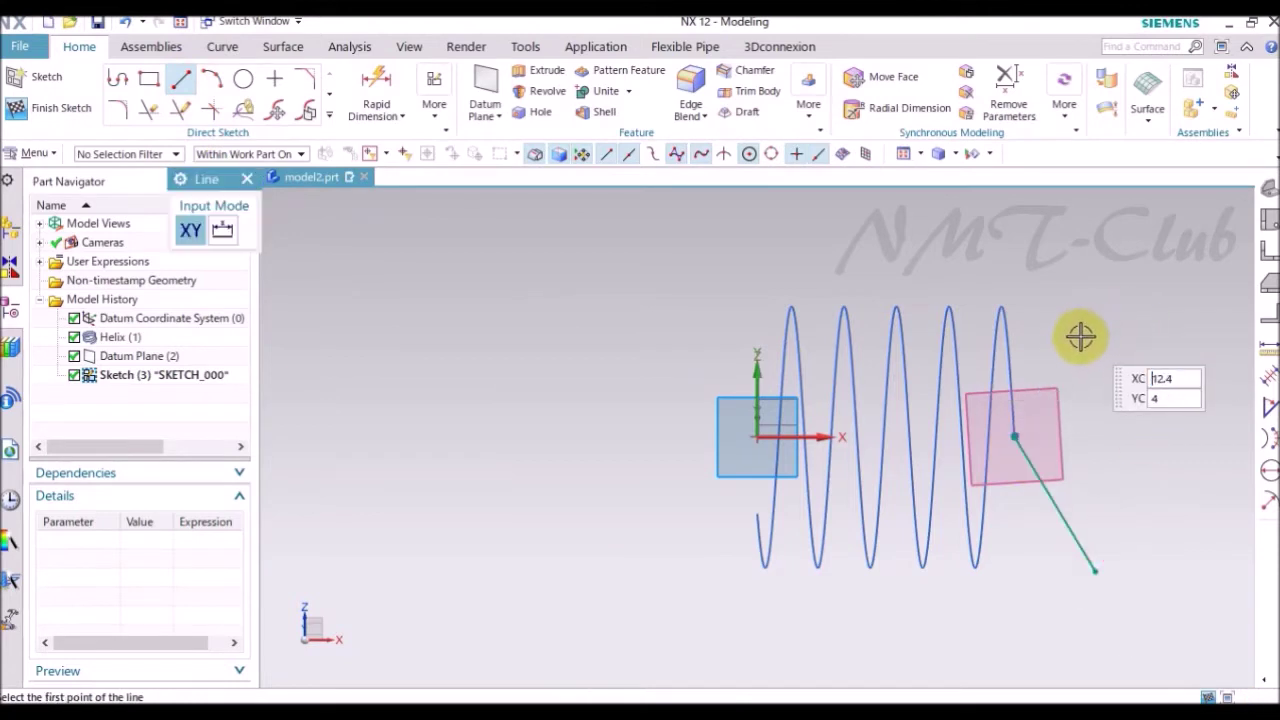
{"action": "key", "text": "Escape"}
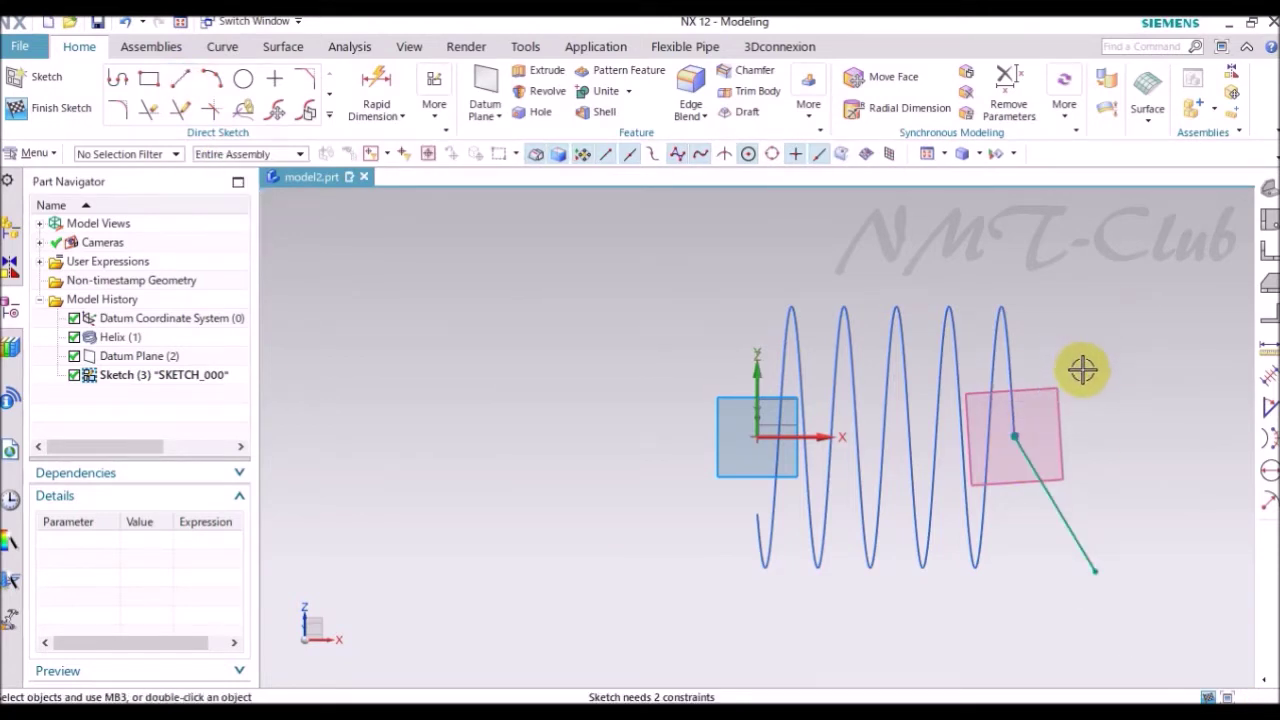
{"action": "key", "text": "c"}
{"action": "left_click", "coordinate": [1014, 416]}
{"action": "left_click", "coordinate": [1057, 500]}
{"action": "left_click", "coordinate": [418, 477]}
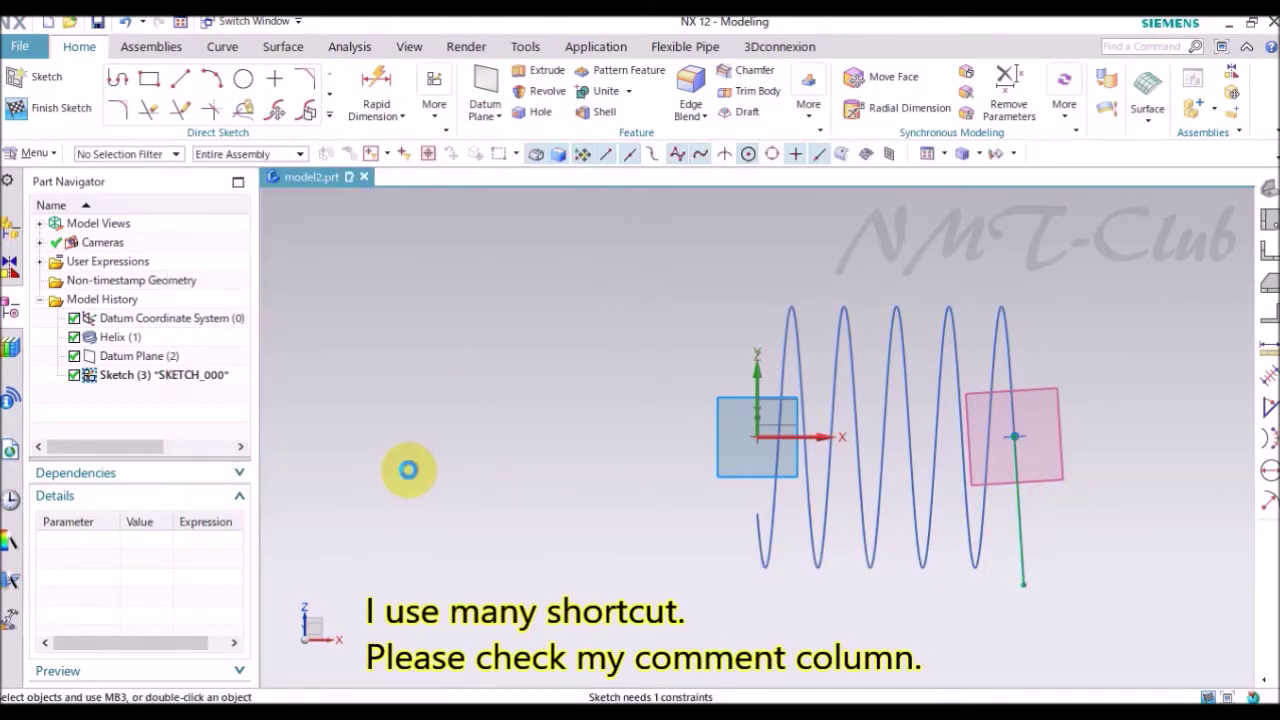
- Dimension the leg line to 8 and finish the sketch
{"action": "key", "text": "d"}
{"action": "left_click", "coordinate": [366, 450]}
{"action": "scroll", "coordinate": [1039, 524], "scroll_direction": "up", "scroll_amount": 3}
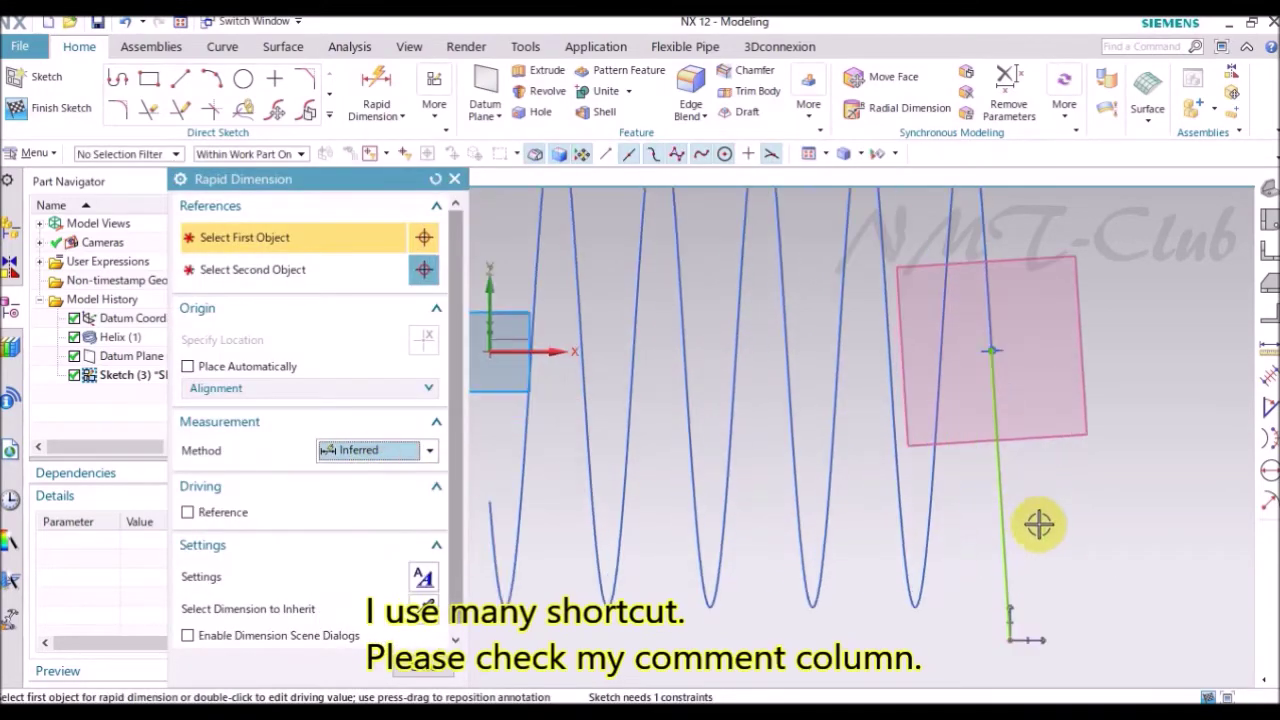
{"action": "left_click", "coordinate": [1000, 405]}
{"action": "scroll", "coordinate": [1003, 425], "scroll_direction": "up", "scroll_amount": 2}
{"action": "left_click", "coordinate": [1012, 426]}
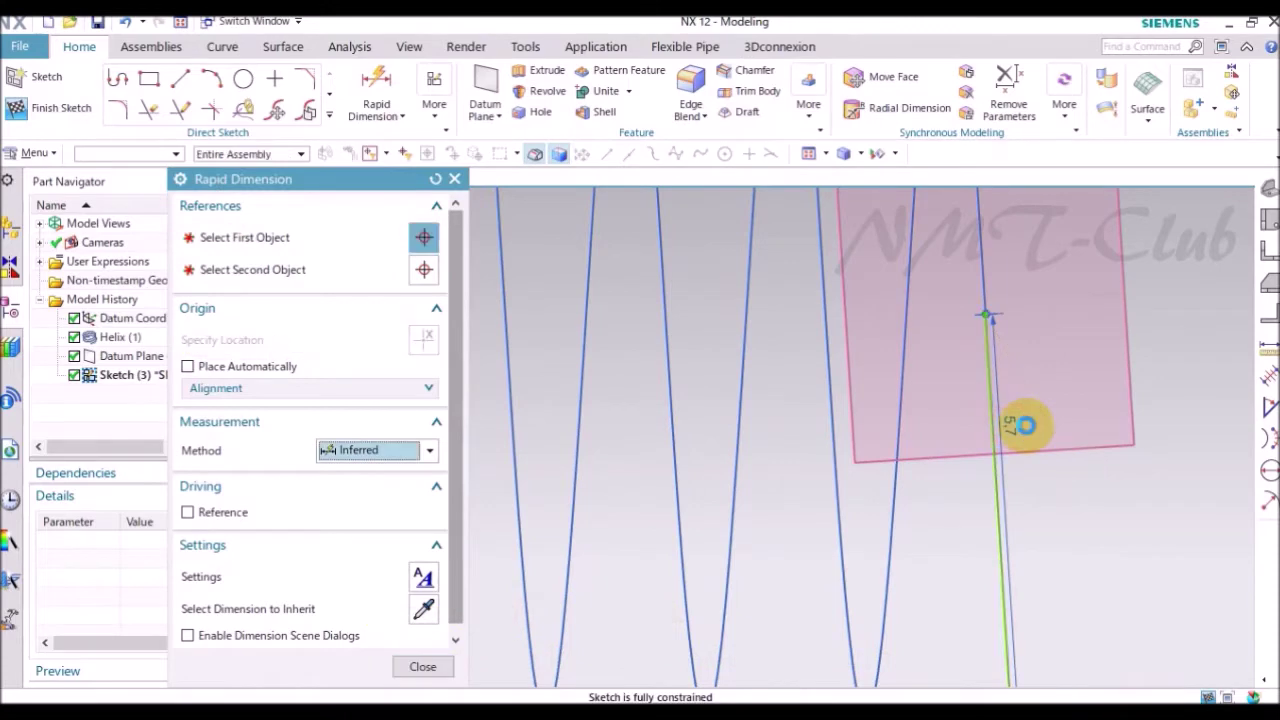
{"action": "type", "text": "8"}
{"action": "key", "text": "Return"}
{"action": "scroll", "coordinate": [790, 430], "scroll_direction": "down", "scroll_amount": 3}
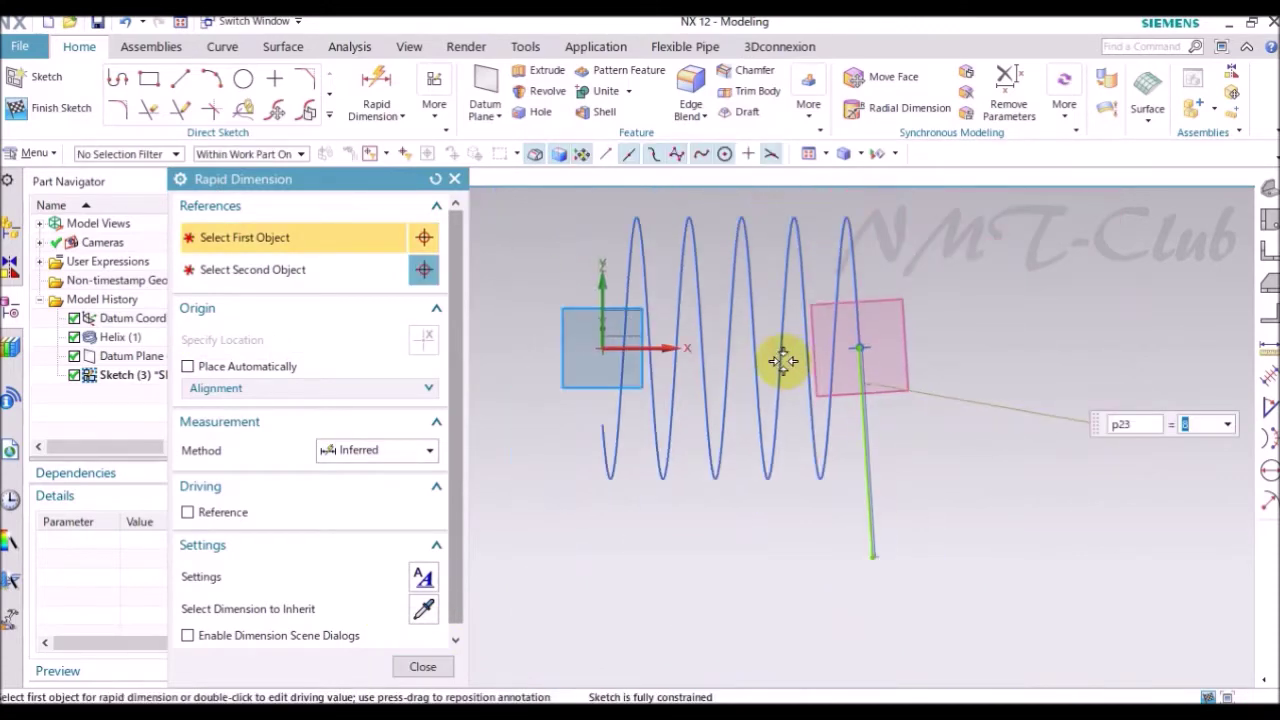
{"action": "right_click", "coordinate": [482, 295]}
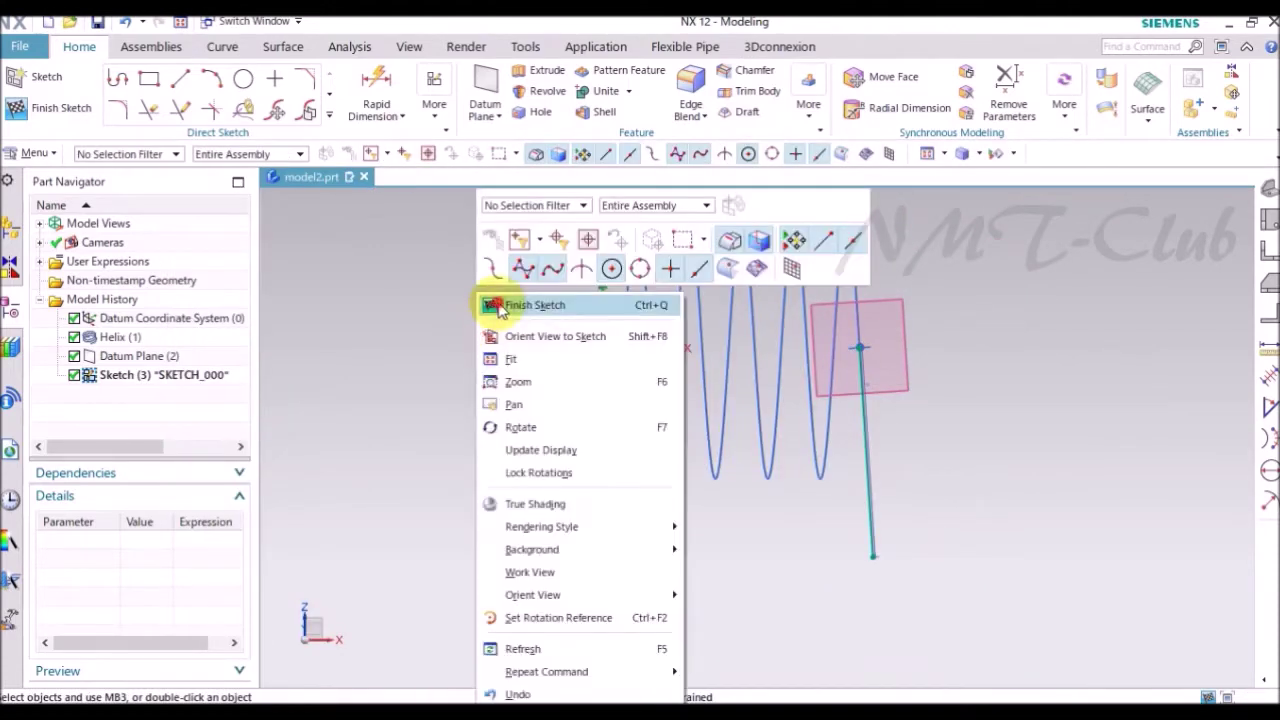
{"action": "left_click", "coordinate": [501, 301]}
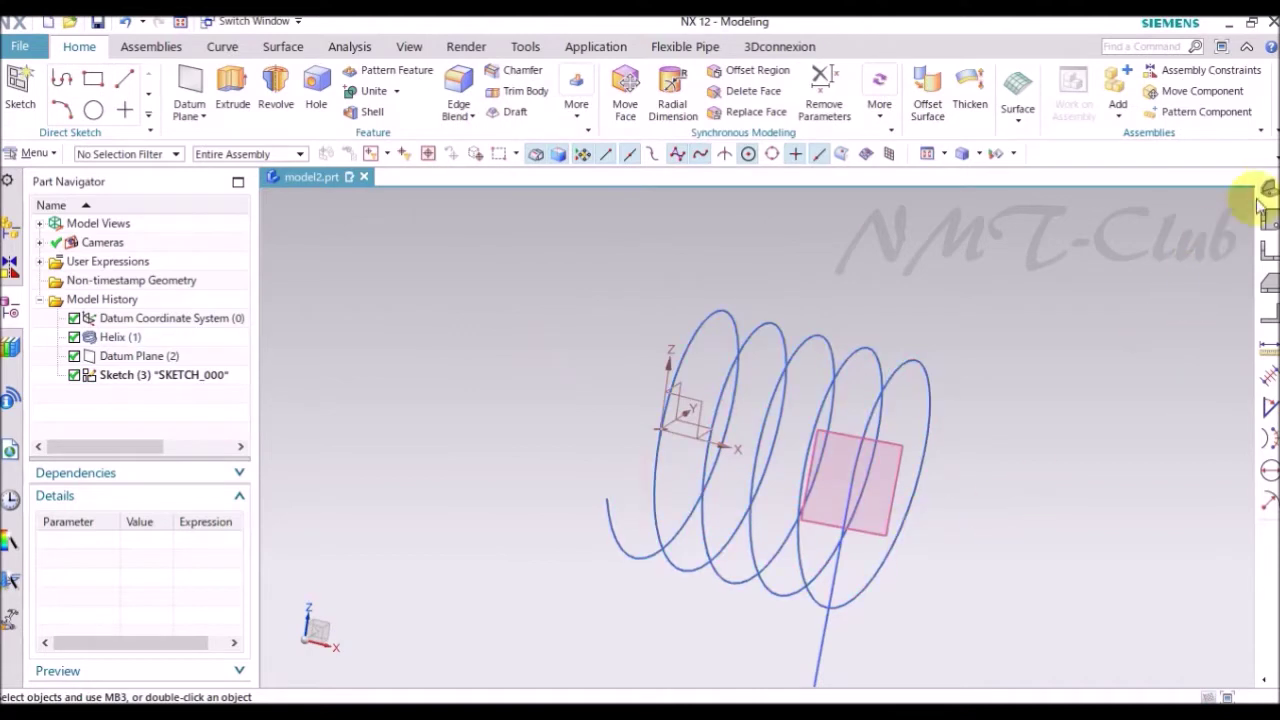
- Create a datum plane at 90° to the first datum plane, rotated about the leg line
{"action": "middle_click_drag", "start_coordinate": [1244, 204], "coordinate": [678, 274]}
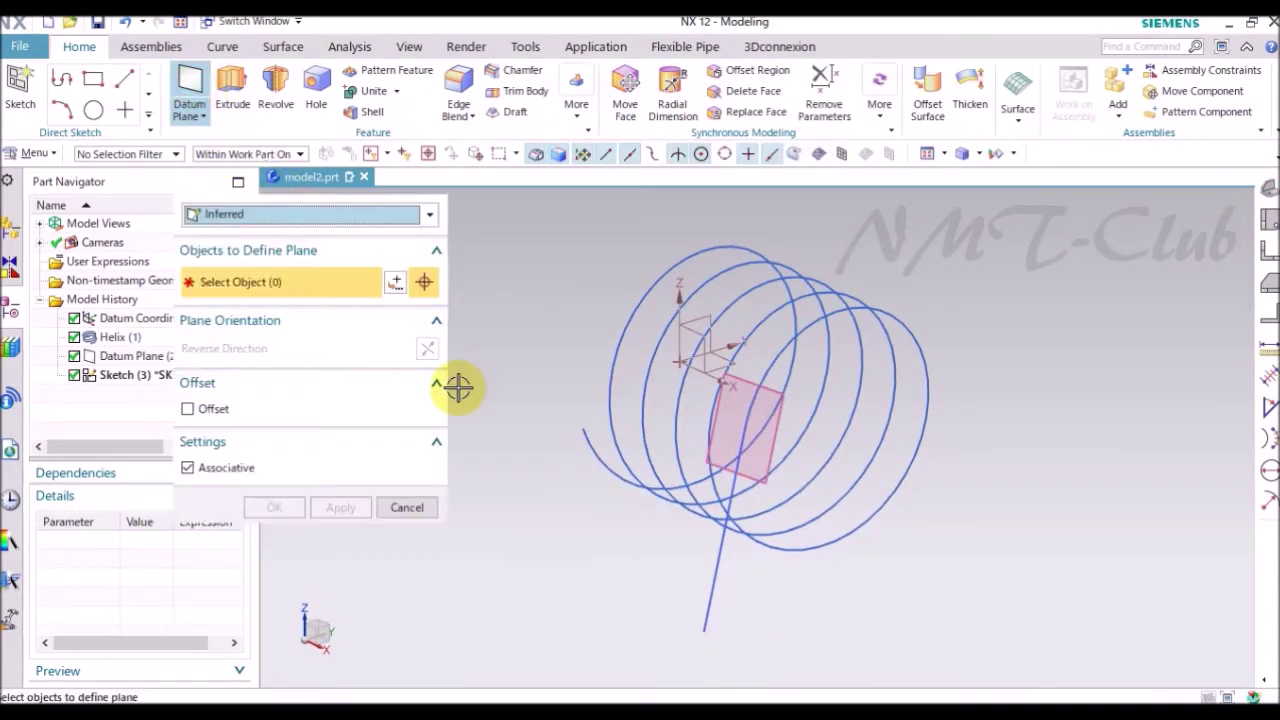
{"action": "left_click", "coordinate": [296, 214]}
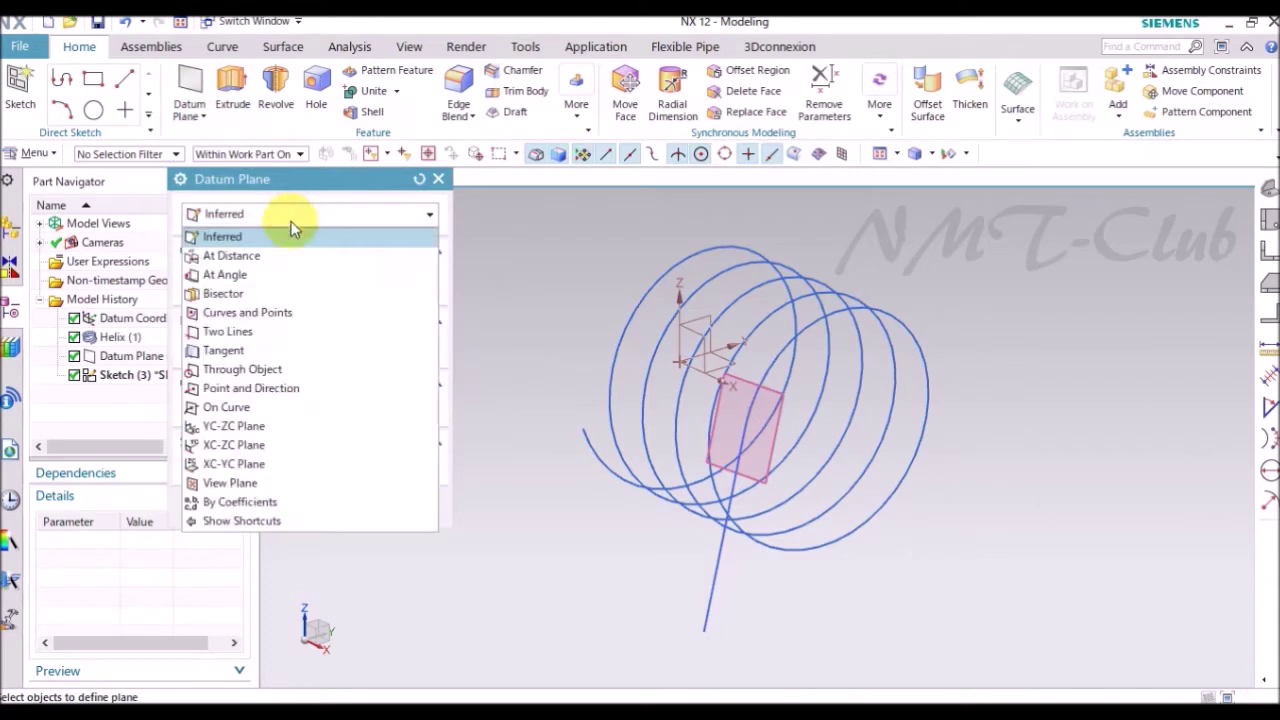
{"action": "left_click", "coordinate": [274, 276]}
{"action": "mouse_move", "coordinate": [546, 438]}
{"action": "middle_mouse_down"}
{"action": "mouse_move", "coordinate": [846, 511]}
{"action": "mouse_move", "coordinate": [808, 466]}
{"action": "mouse_move", "coordinate": [786, 594]}
{"action": "middle_mouse_up"}
{"action": "left_click", "coordinate": [817, 491]}
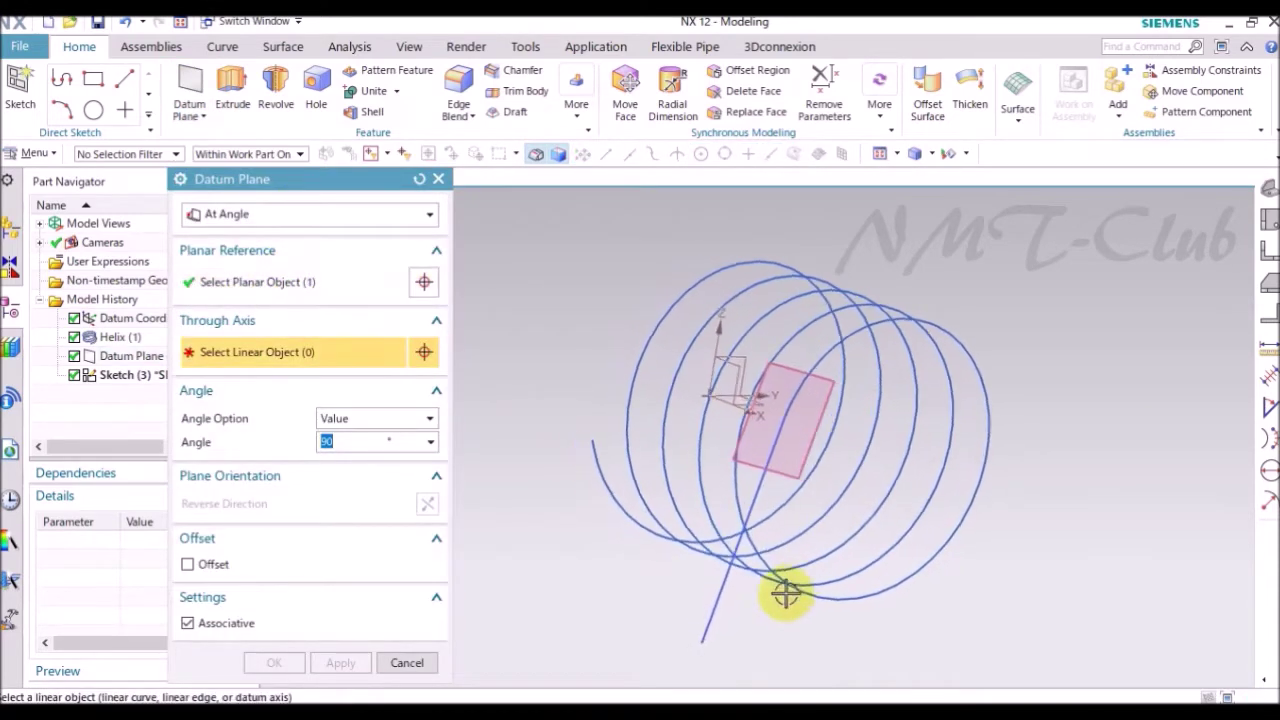
{"action": "left_click", "coordinate": [697, 602]}
{"action": "left_click", "coordinate": [344, 441]}
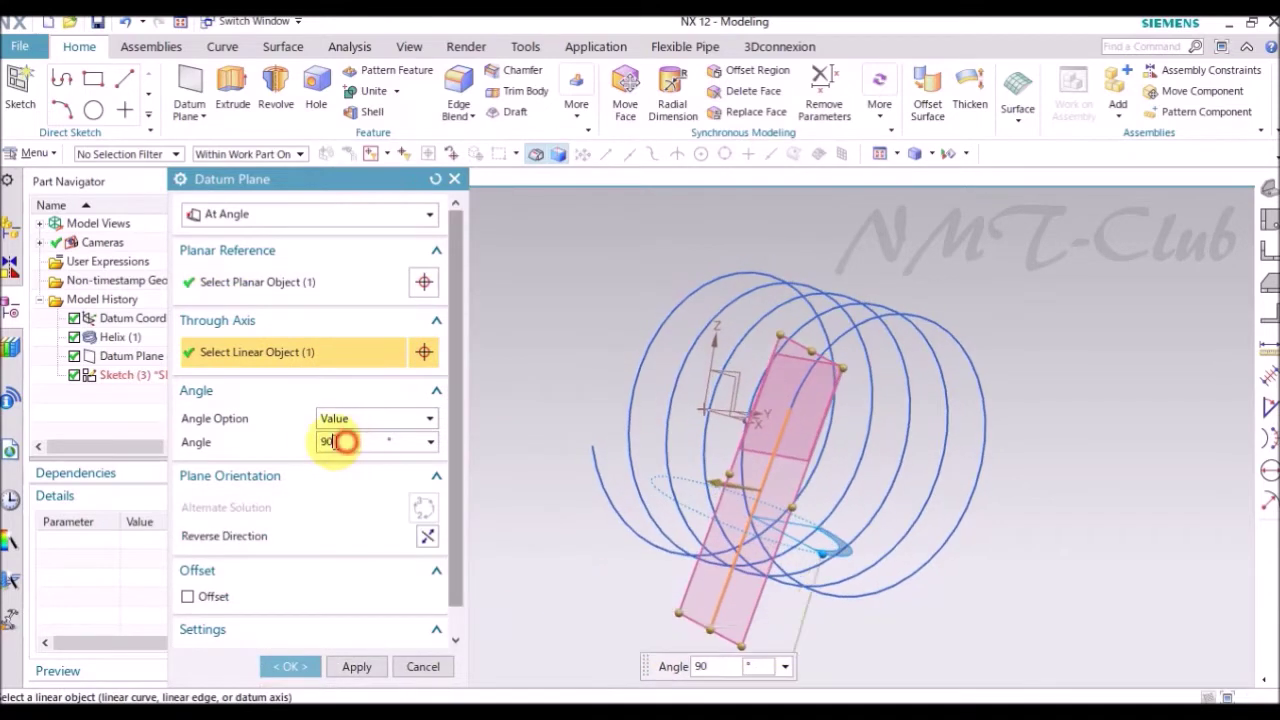
{"action": "left_click", "coordinate": [290, 666]}
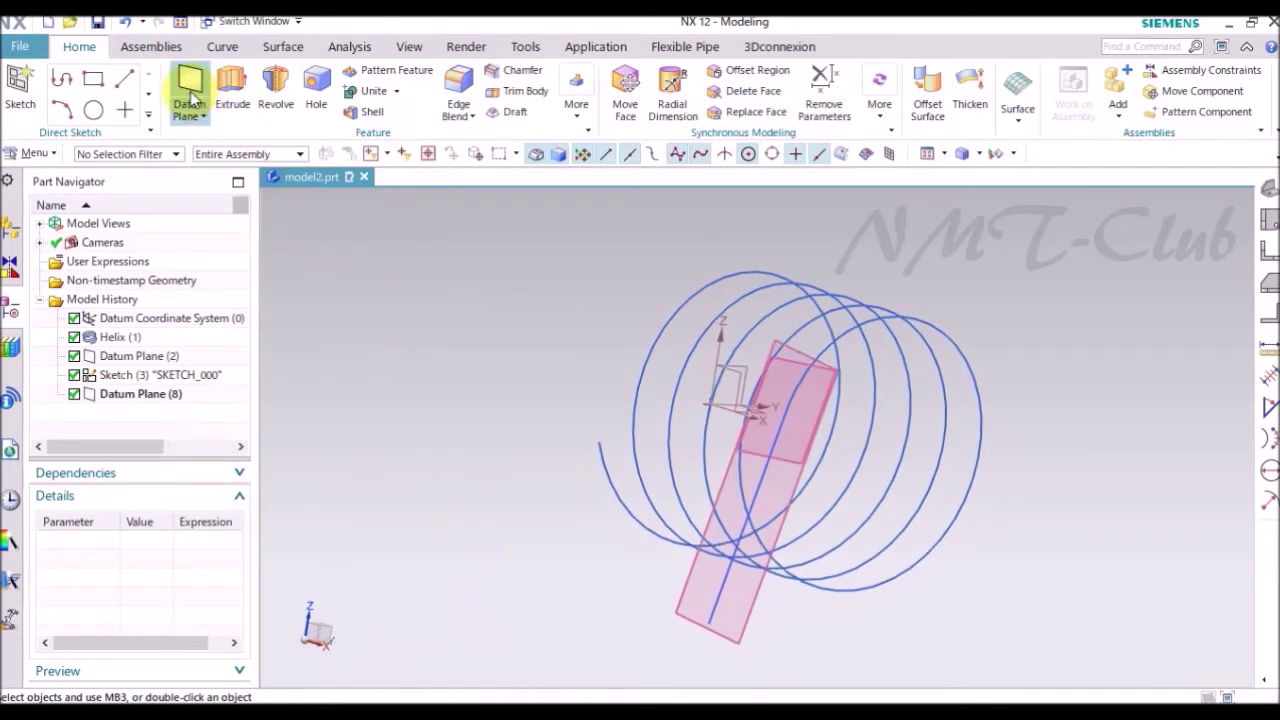
- Add a datum plane offset 1 mm from the XY plane in reversed direction
{"action": "left_click", "coordinate": [289, 212]}
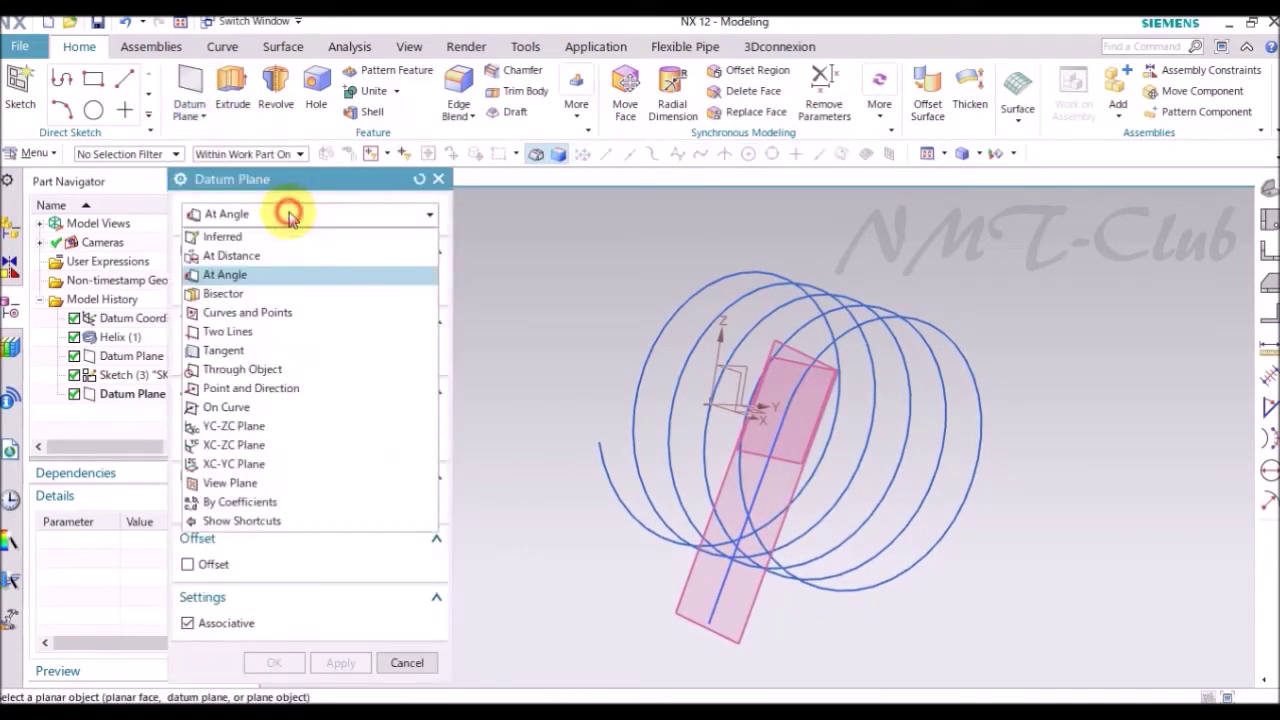
{"action": "left_click", "coordinate": [279, 258]}
{"action": "middle_click_drag", "start_coordinate": [800, 480], "coordinate": [813, 396]}
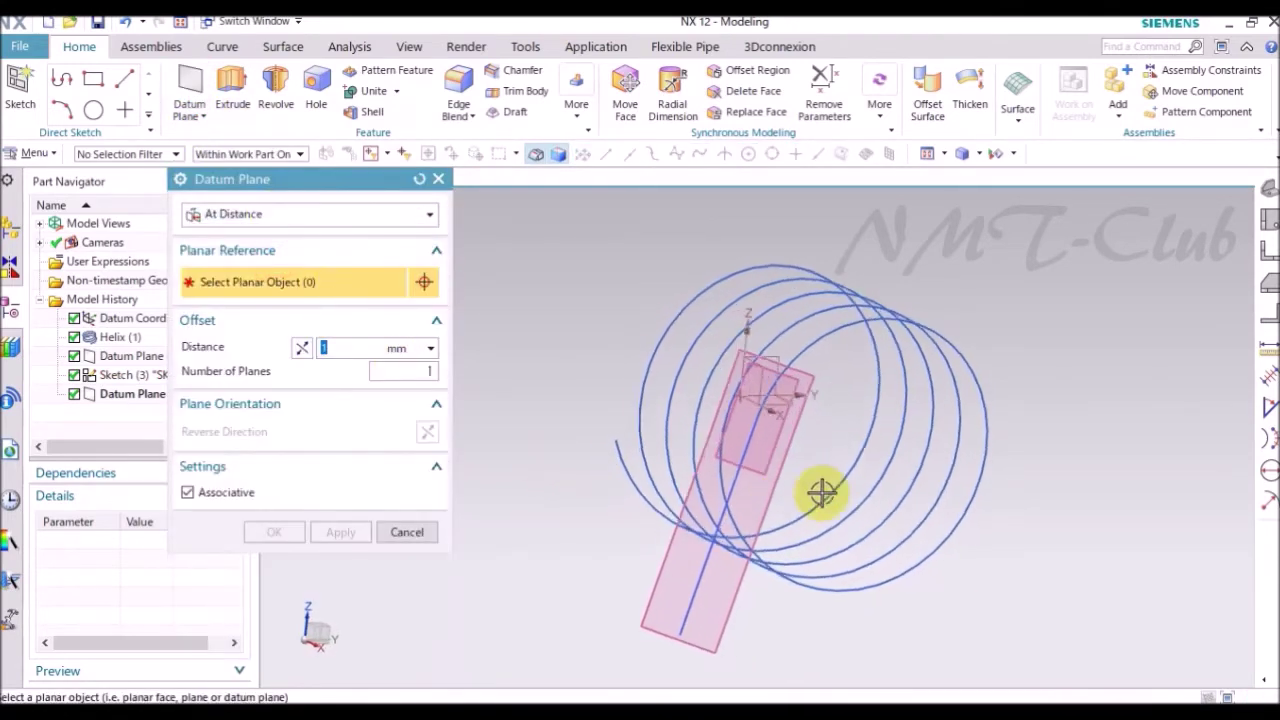
{"action": "left_click", "coordinate": [813, 396]}
{"action": "middle_click_drag", "start_coordinate": [877, 457], "coordinate": [563, 449]}
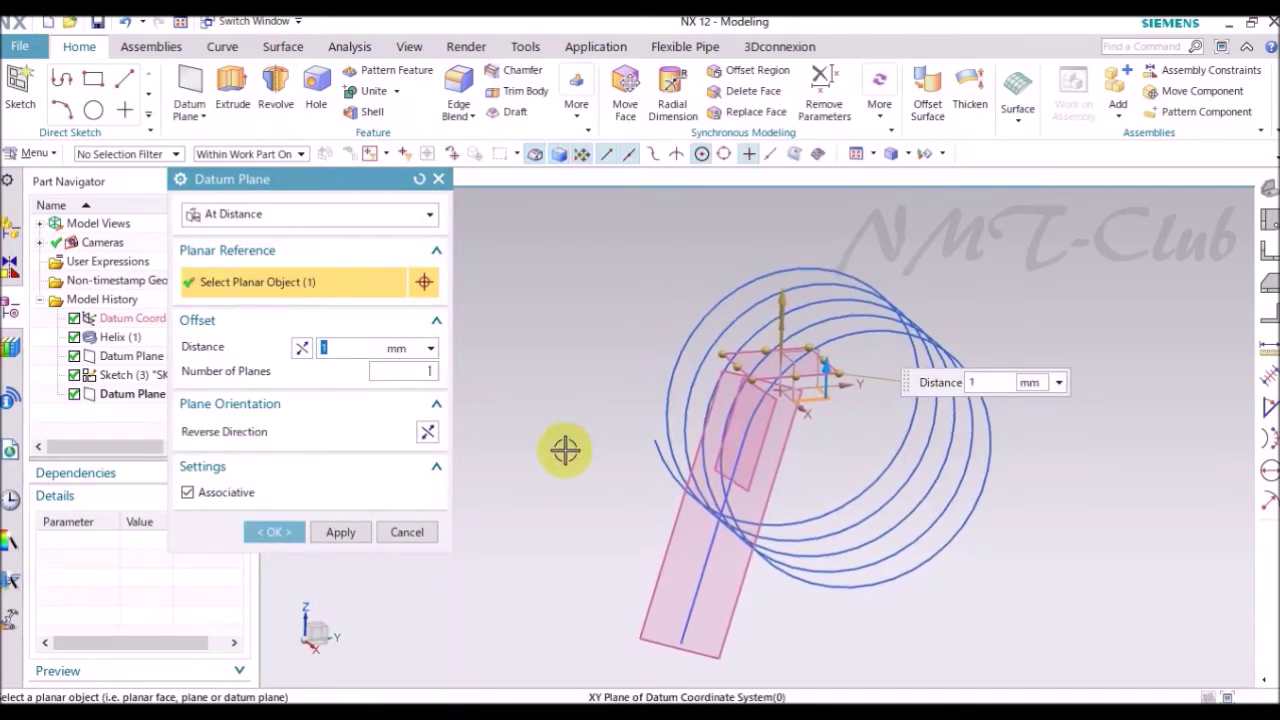
{"action": "left_click", "coordinate": [305, 348]}
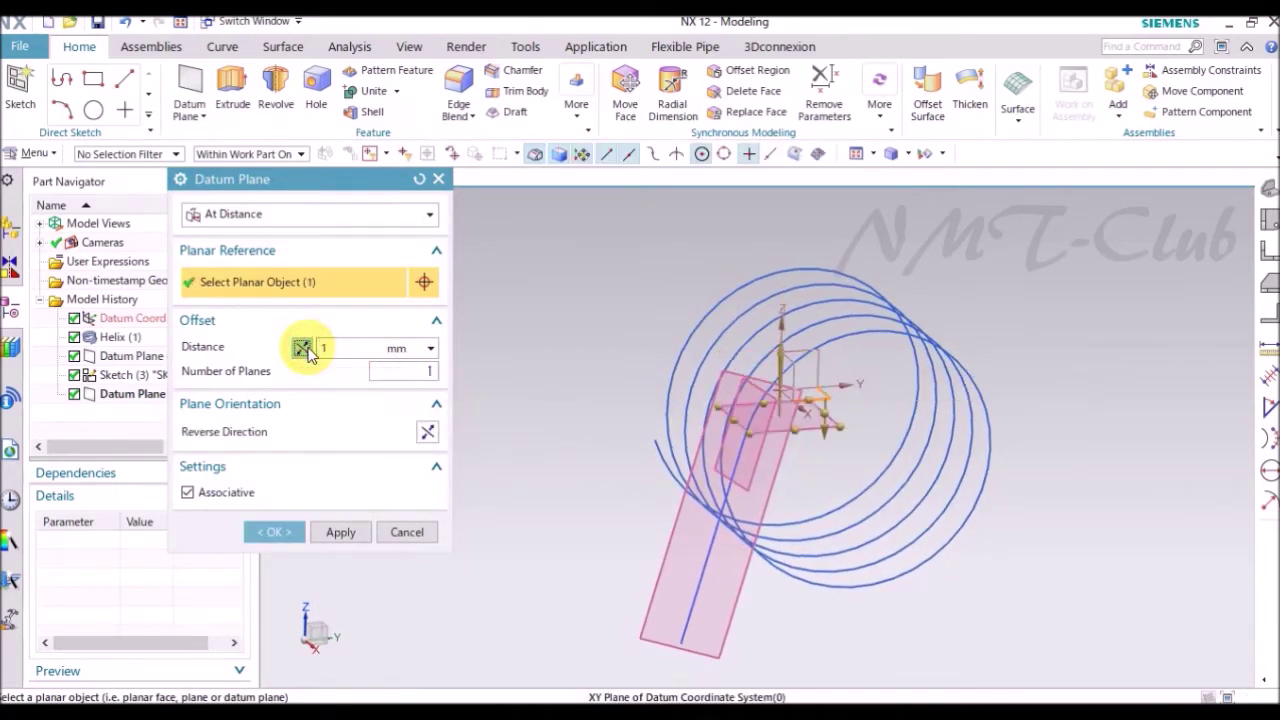
{"action": "left_click", "coordinate": [278, 532]}
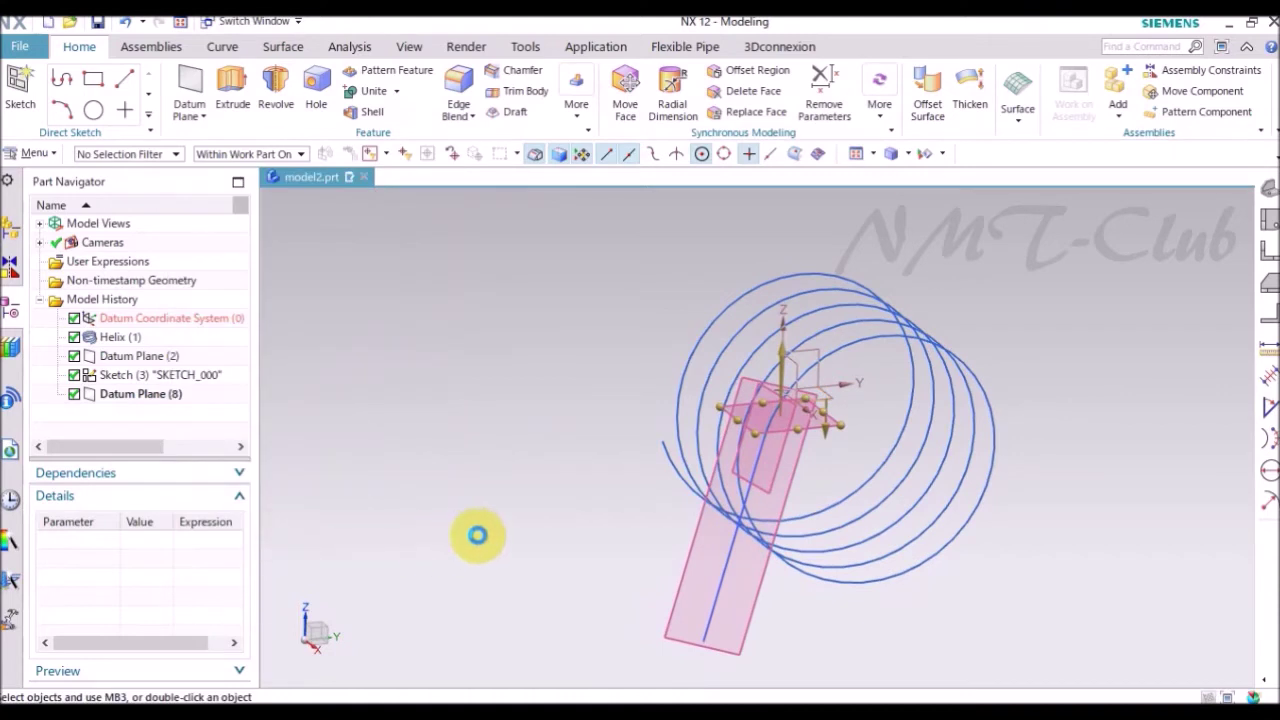
{"action": "middle_click_drag", "start_coordinate": [477, 534], "coordinate": [270, 232]}
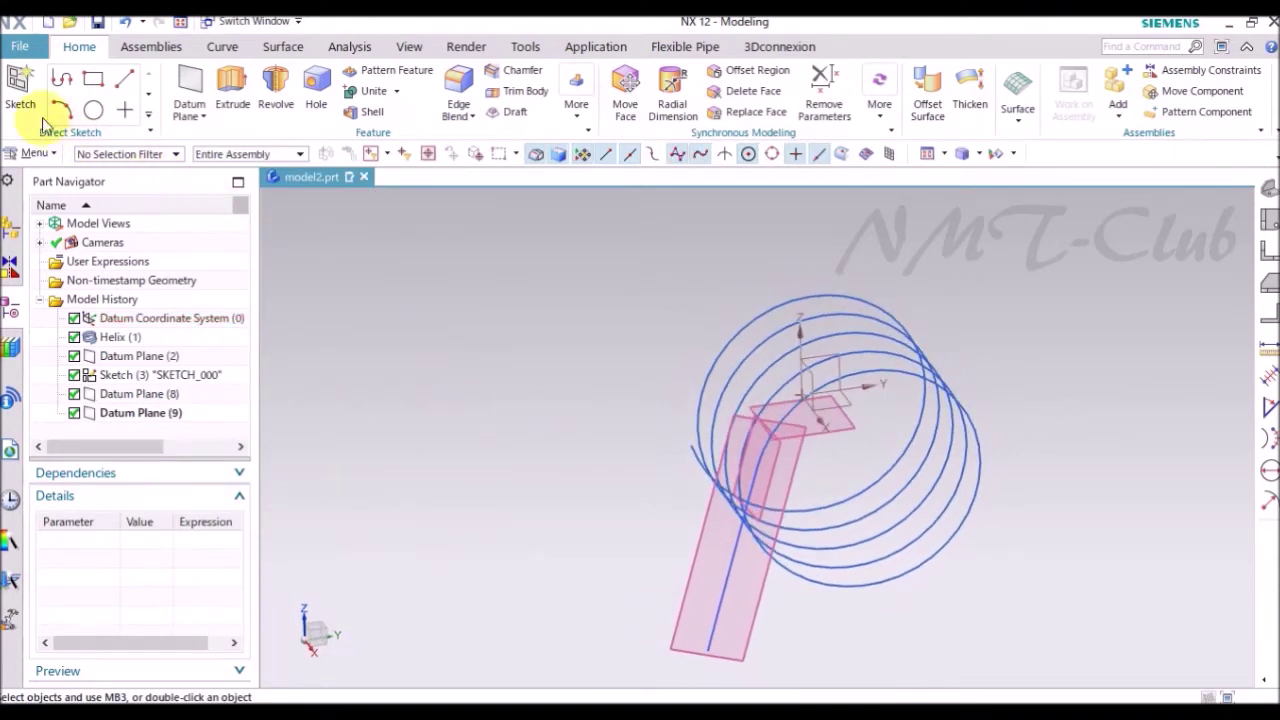
- Sketch a 4.5-long line pointing down at 270° on the new datum plane, oriented along X
{"action": "left_click", "coordinate": [851, 424]}
{"action": "middle_click_drag", "start_coordinate": [851, 480], "coordinate": [775, 478]}
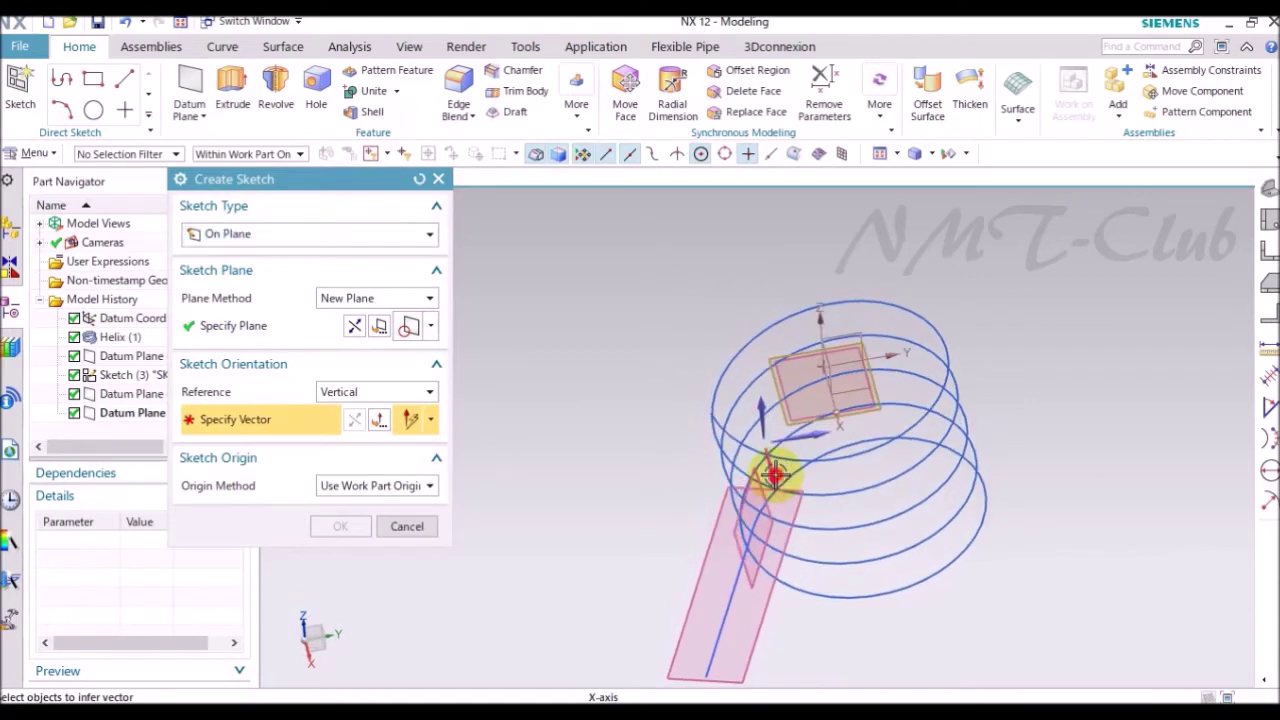
{"action": "left_click", "coordinate": [775, 478]}
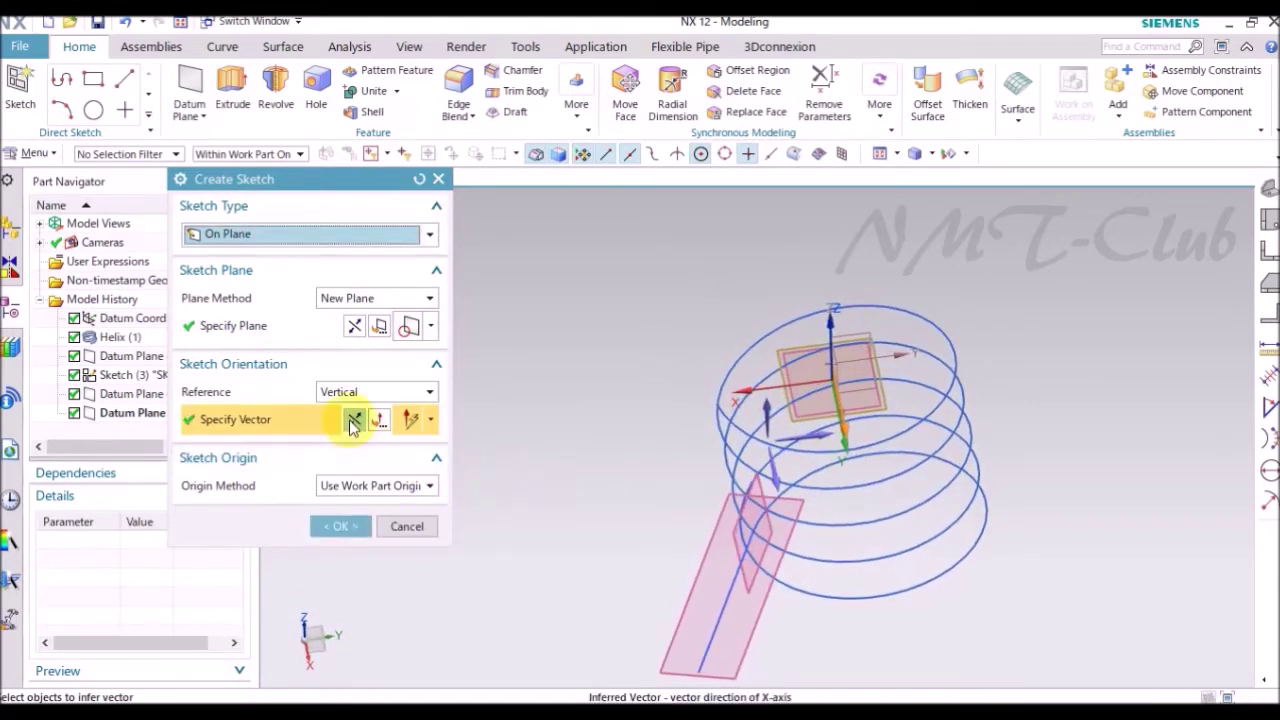
{"action": "left_click", "coordinate": [340, 526]}
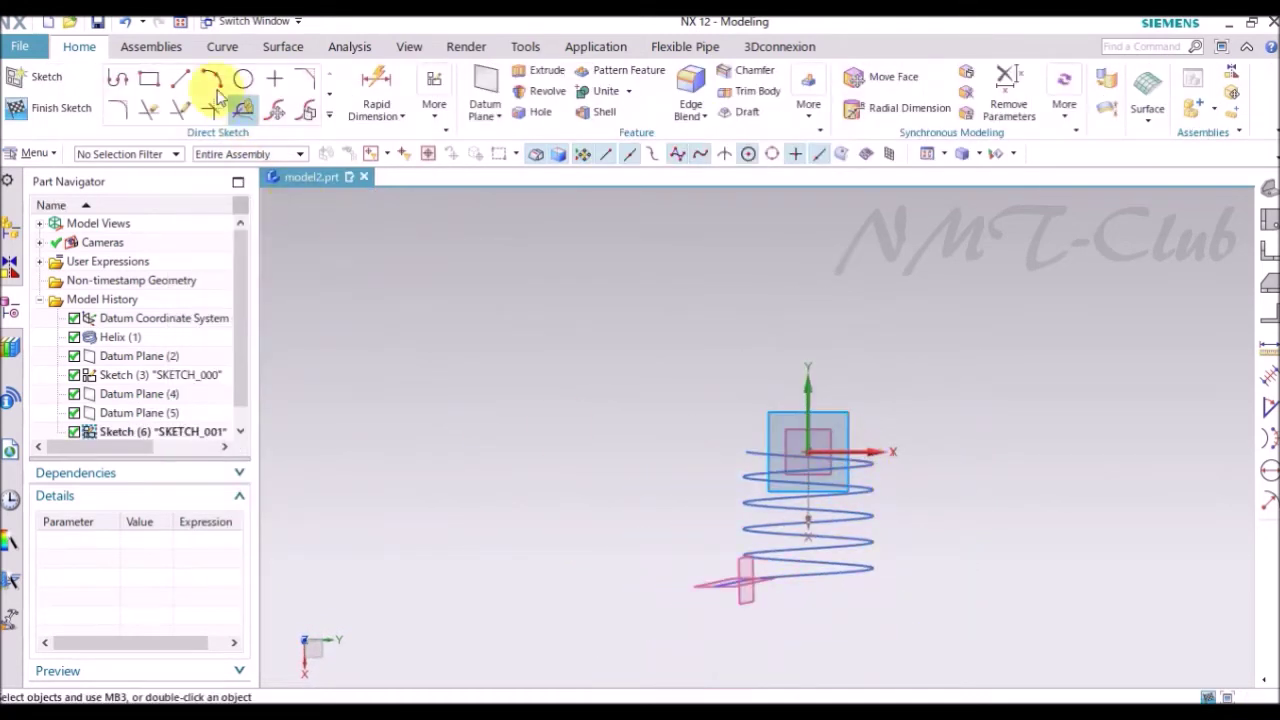
{"action": "left_click", "coordinate": [188, 77]}
{"action": "left_click", "coordinate": [509, 465]}
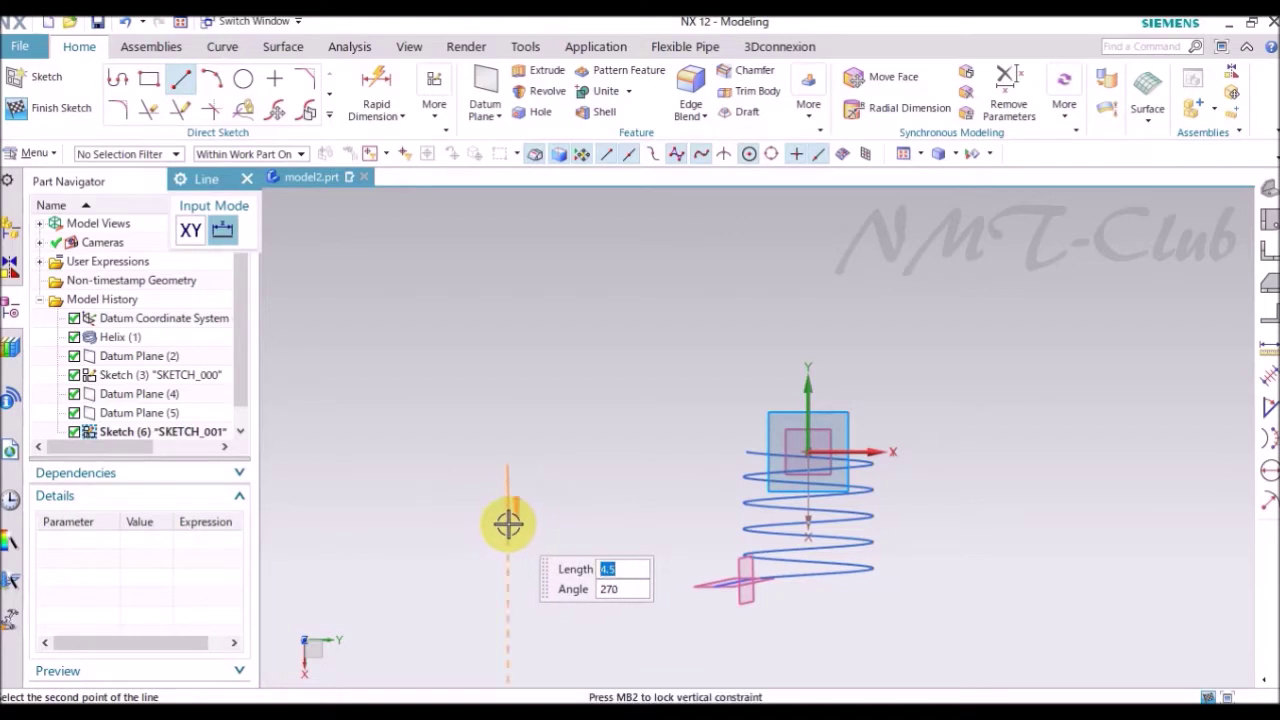
{"action": "key", "text": "Return"}
{"action": "key", "text": "Escape"}
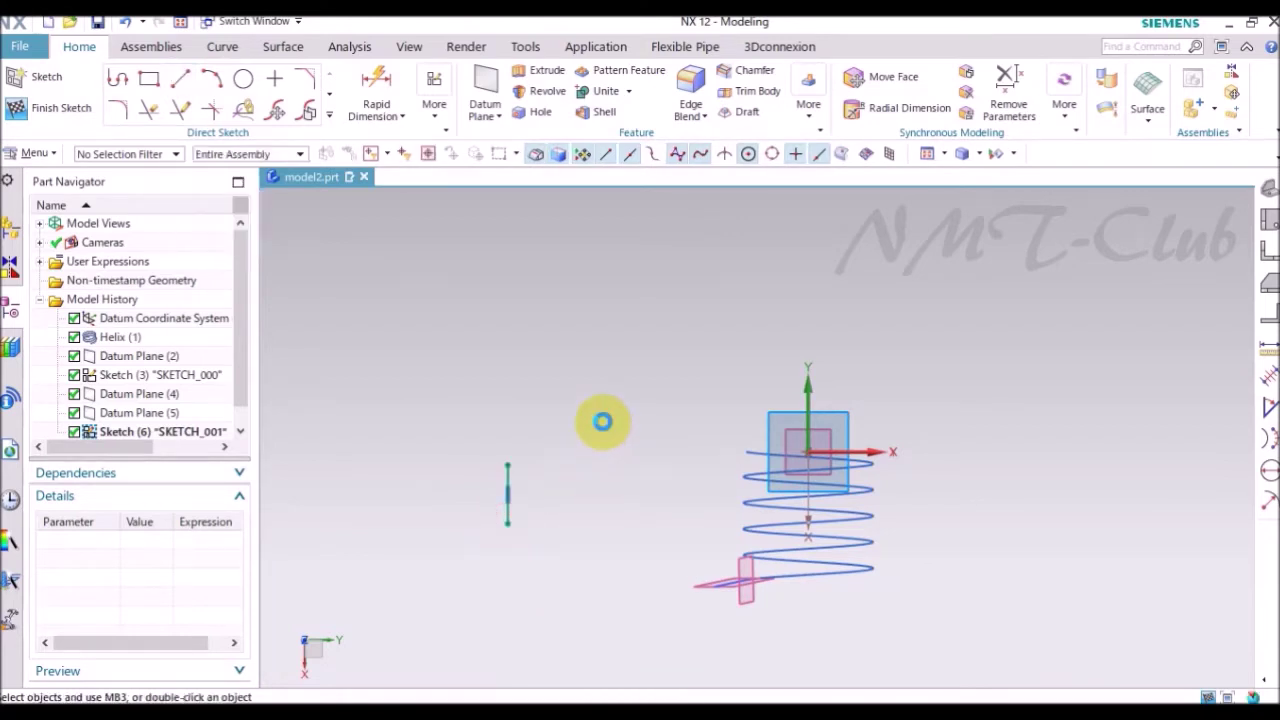
- Dimension the line 30 horizontally from the origin and finish SKETCH_001
{"action": "key", "text": "d"}
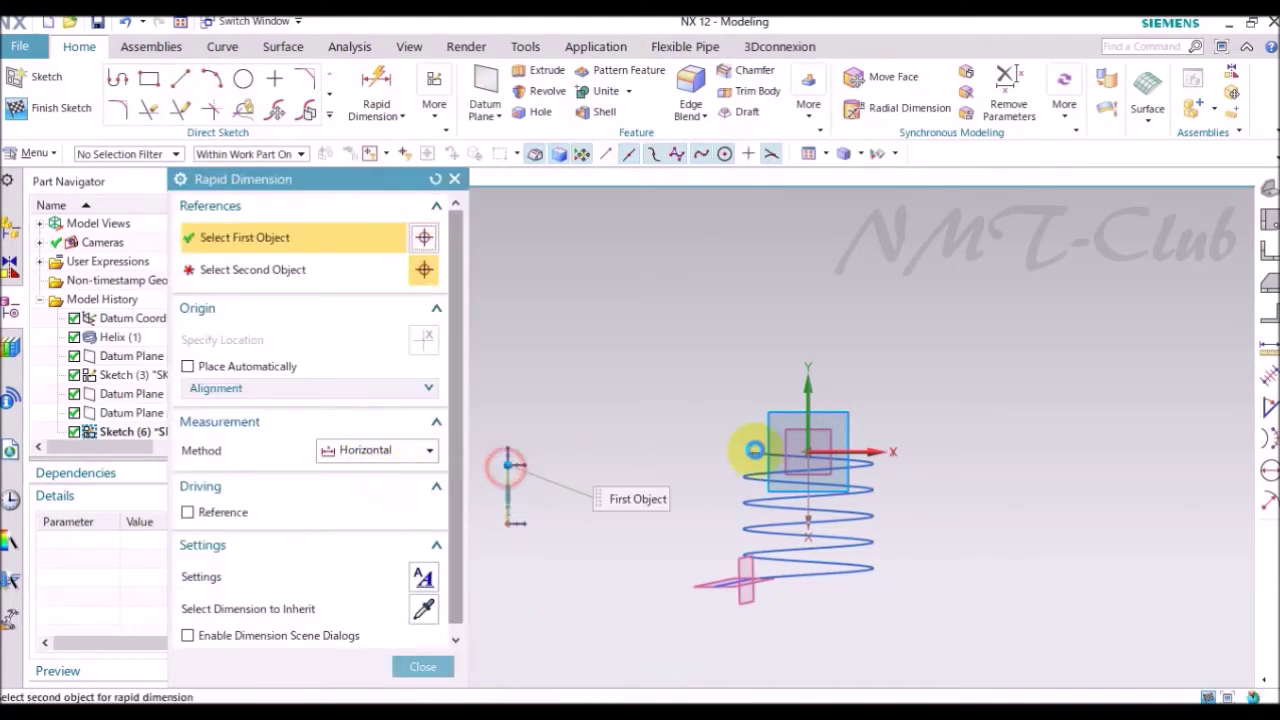
{"action": "left_click", "coordinate": [808, 447]}
{"action": "left_click", "coordinate": [646, 399]}
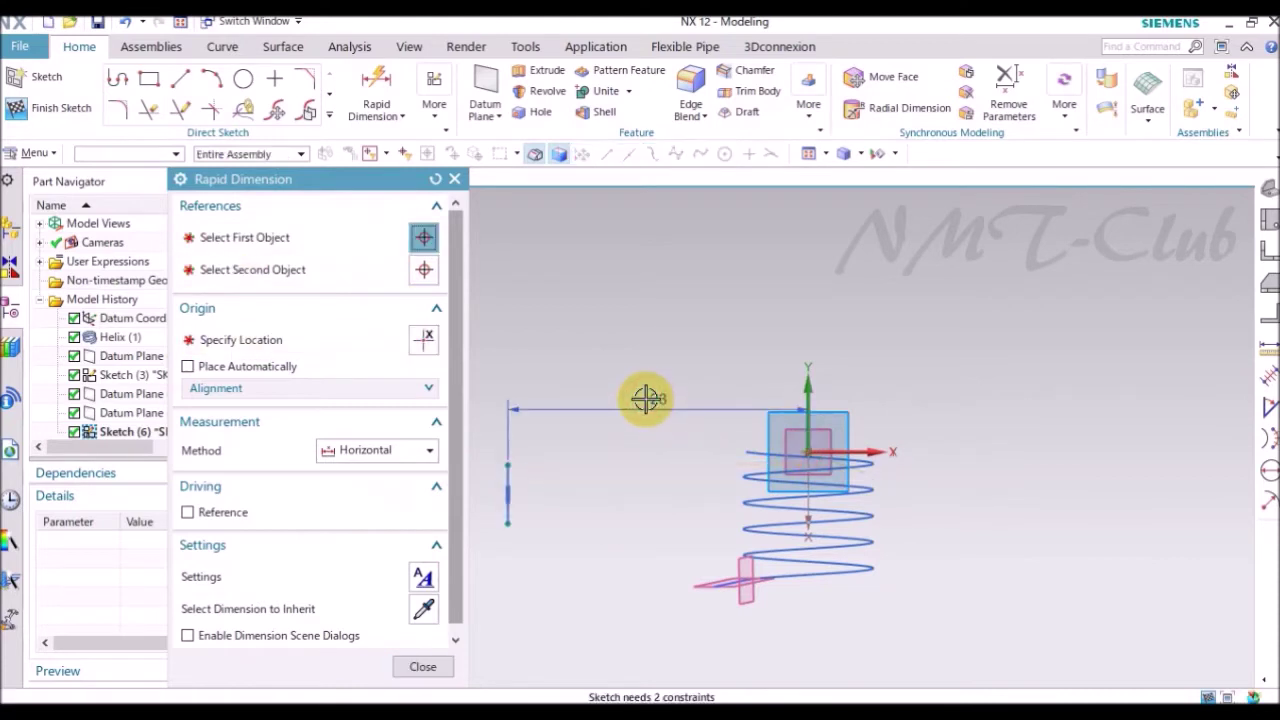
{"action": "type", "text": "30"}
{"action": "key", "text": "Return"}
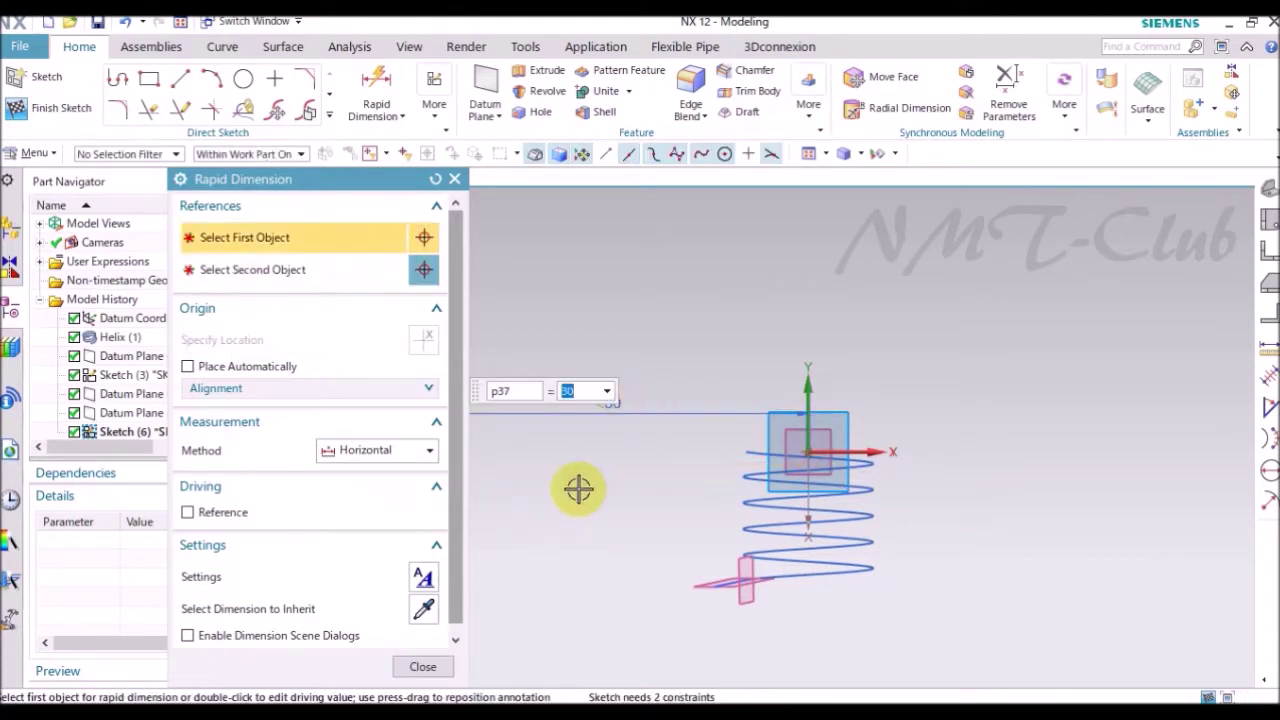
{"action": "left_click", "coordinate": [423, 666]}
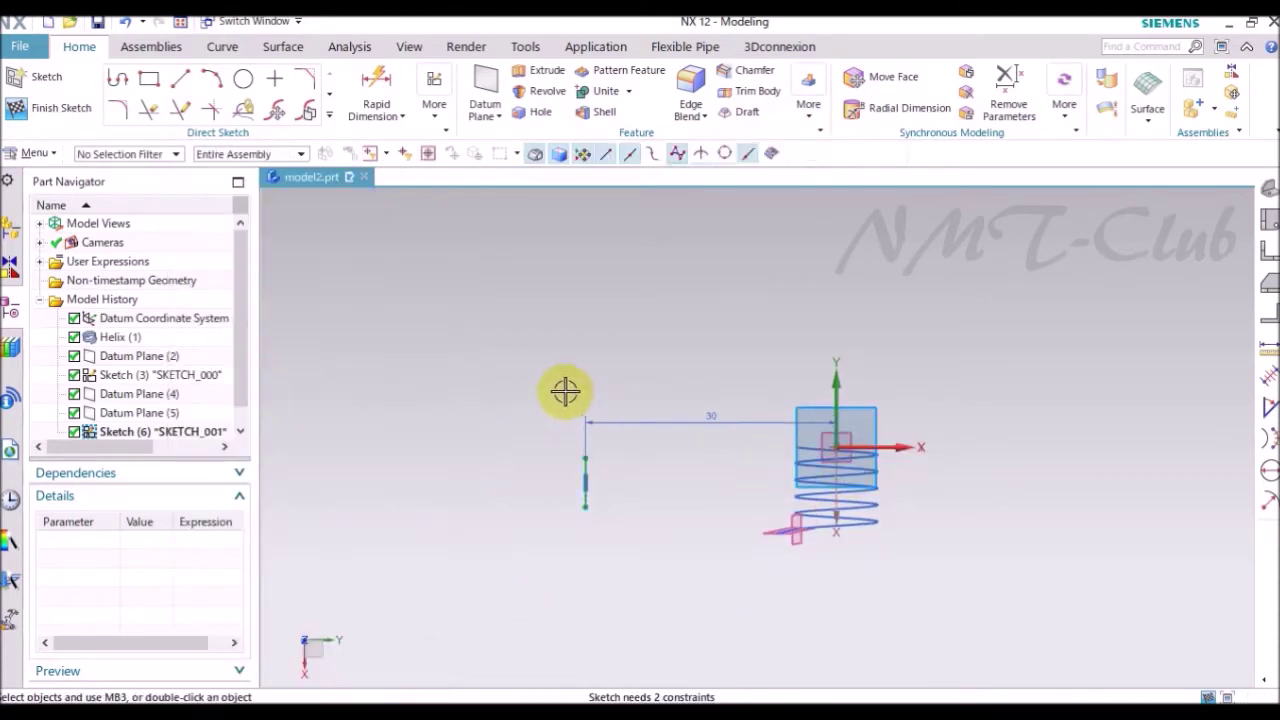
{"action": "right_click", "coordinate": [550, 355]}
{"action": "left_click", "coordinate": [578, 304]}
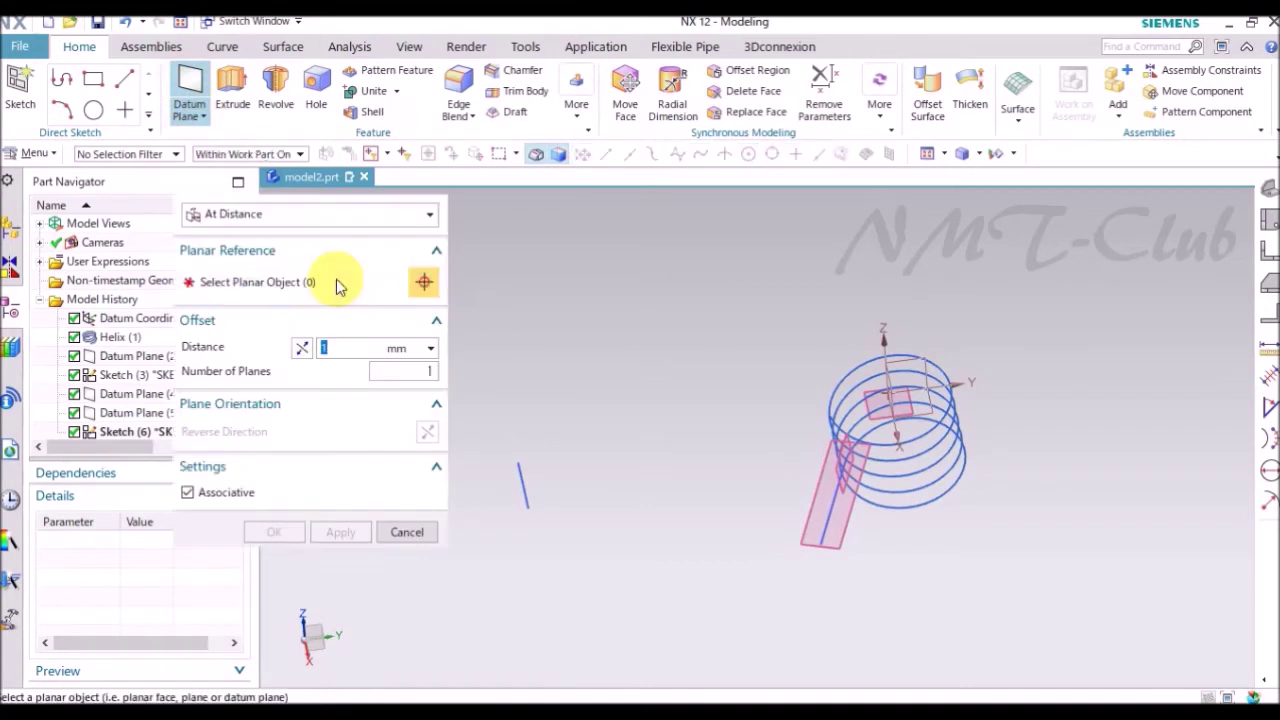
- Create an Inferred datum plane through the sketched line and a second reference line
{"action": "left_click", "coordinate": [257, 214]}
{"action": "left_click", "coordinate": [249, 240]}
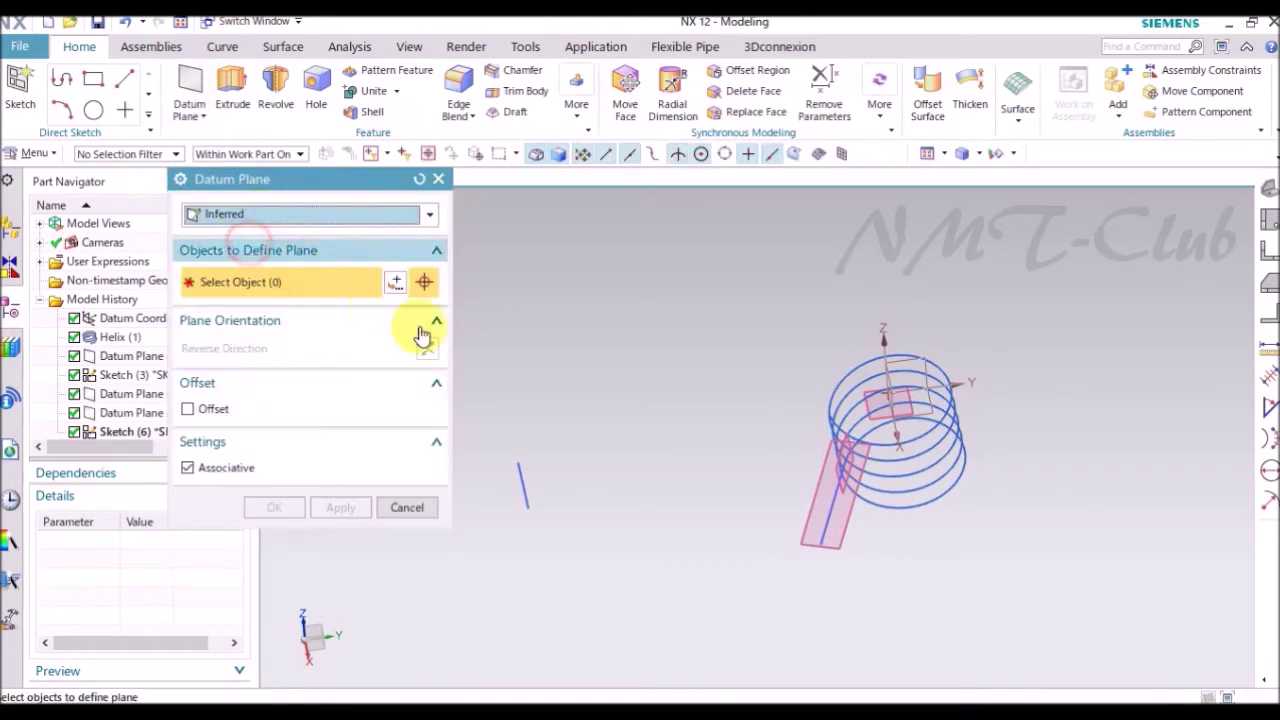
{"action": "left_click", "coordinate": [539, 477]}
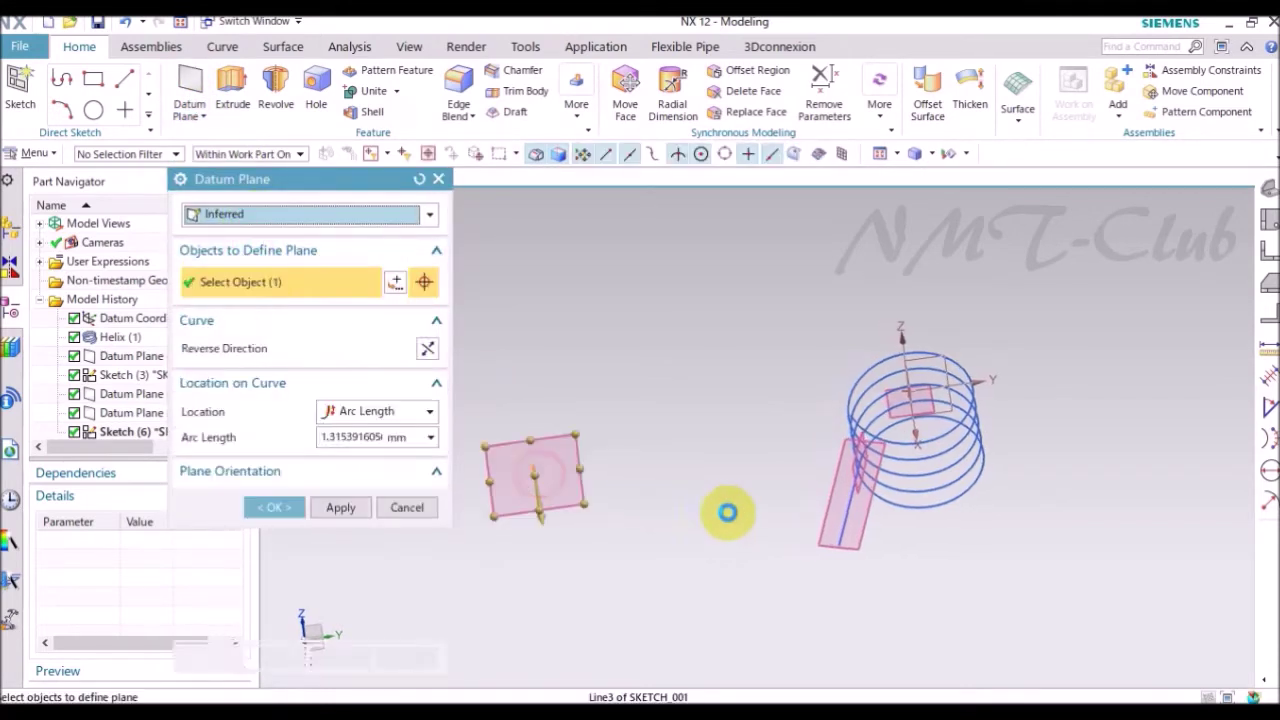
{"action": "left_click", "coordinate": [848, 553]}
{"action": "key", "text": "F8"}
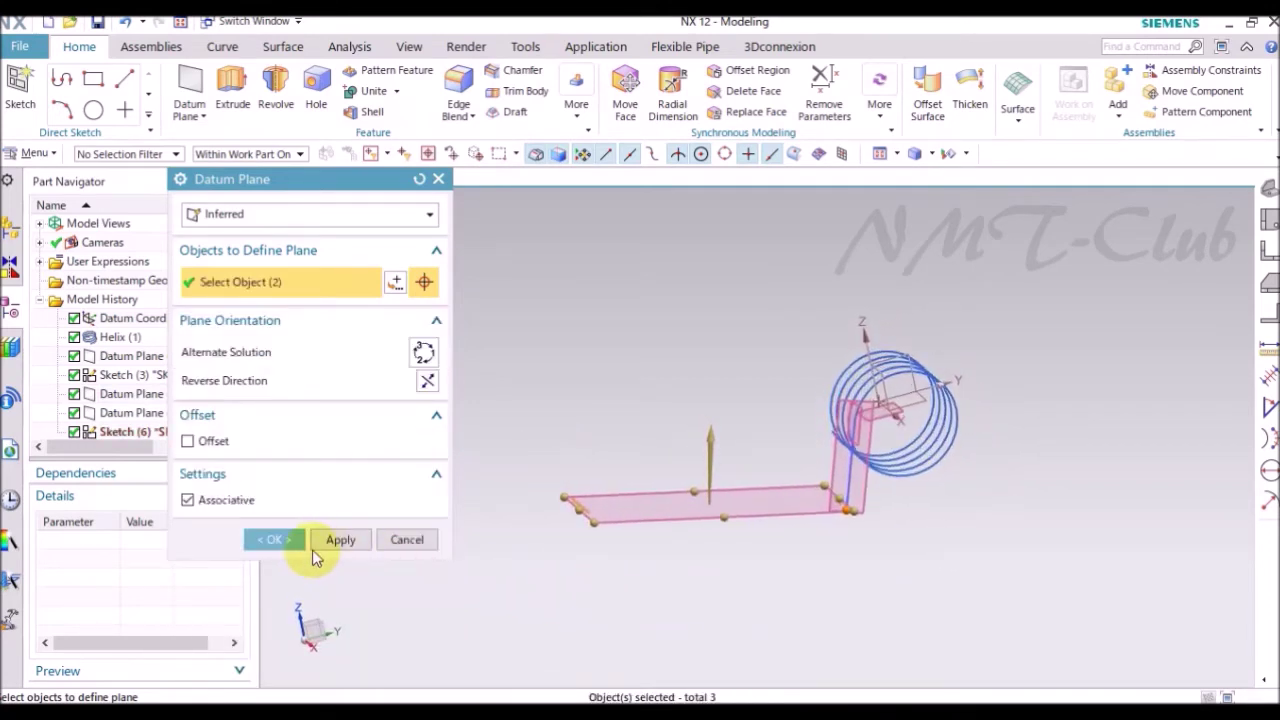
{"action": "left_click", "coordinate": [278, 541]}
{"action": "mouse_move", "coordinate": [726, 594]}
{"action": "middle_mouse_down"}
{"action": "mouse_move", "coordinate": [1044, 508]}
{"action": "mouse_move", "coordinate": [1249, 271]}
{"action": "middle_mouse_up"}
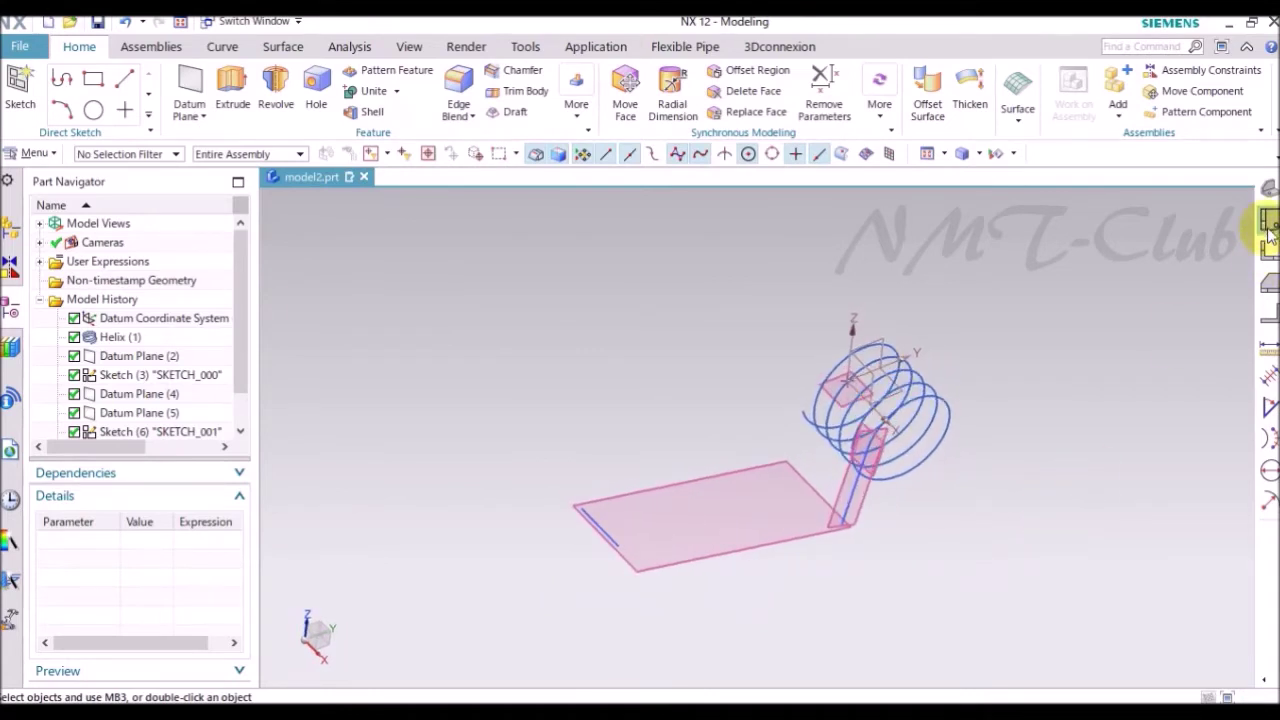
- Create an intersection line between the vertical leg plane and the horizontal datum plane
{"action": "middle_click_drag", "start_coordinate": [1266, 208], "coordinate": [543, 363]}
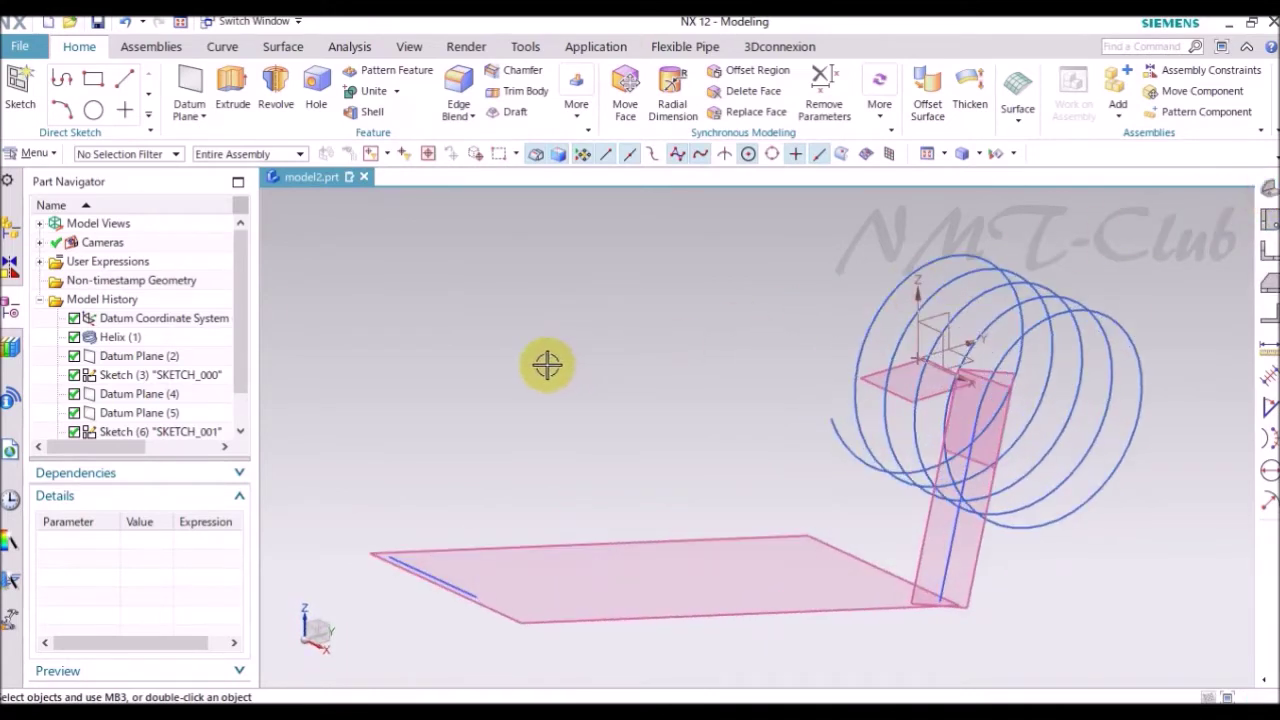
{"action": "left_click", "coordinate": [223, 46]}
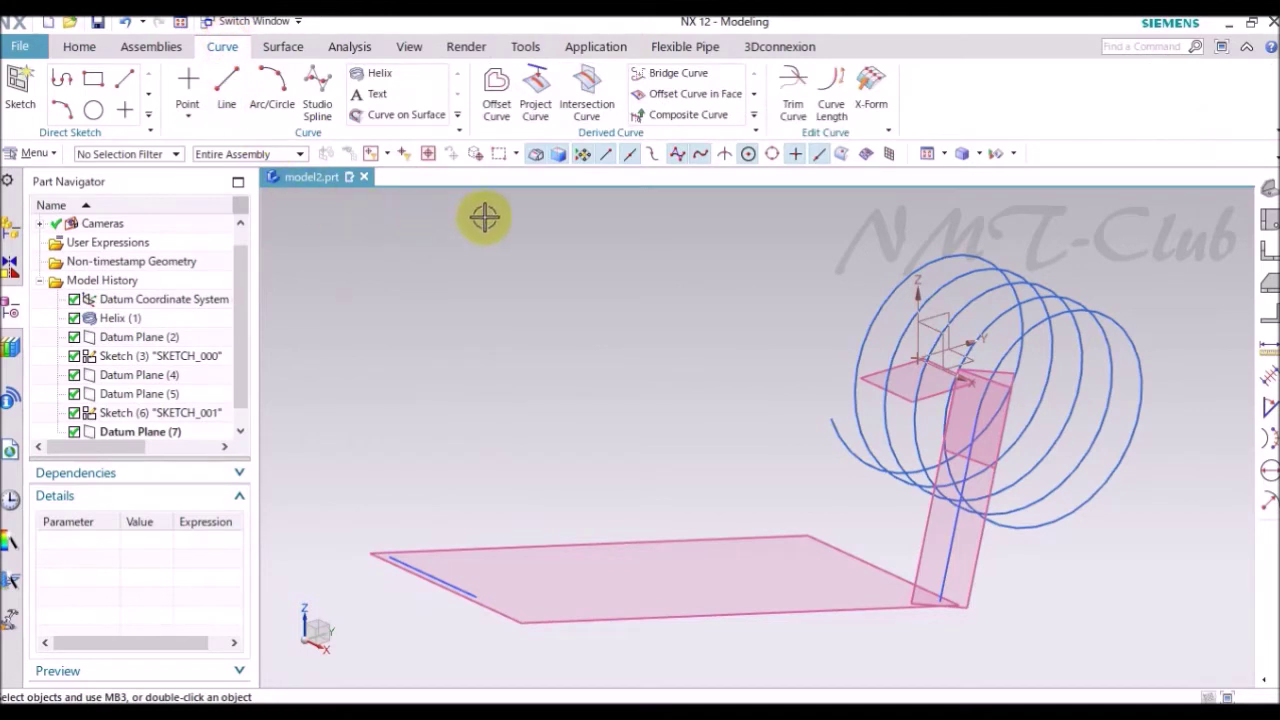
{"action": "left_click", "coordinate": [585, 84]}
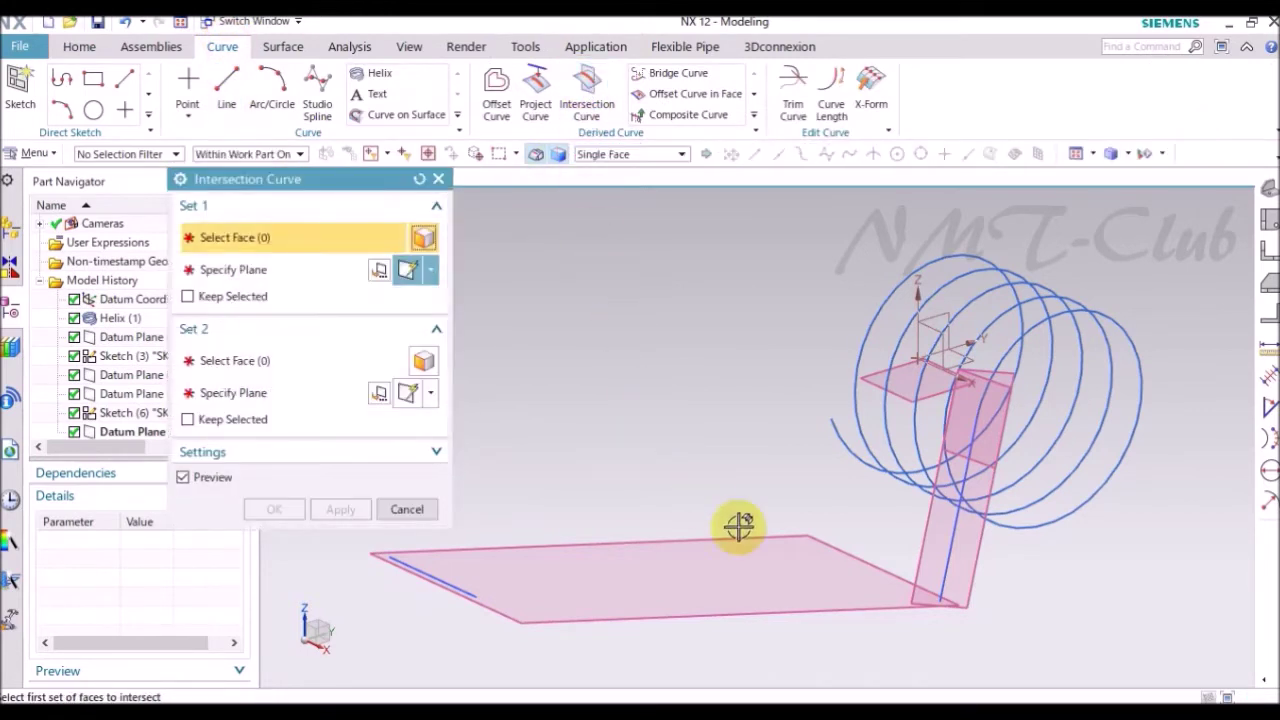
{"action": "left_click", "coordinate": [979, 575]}
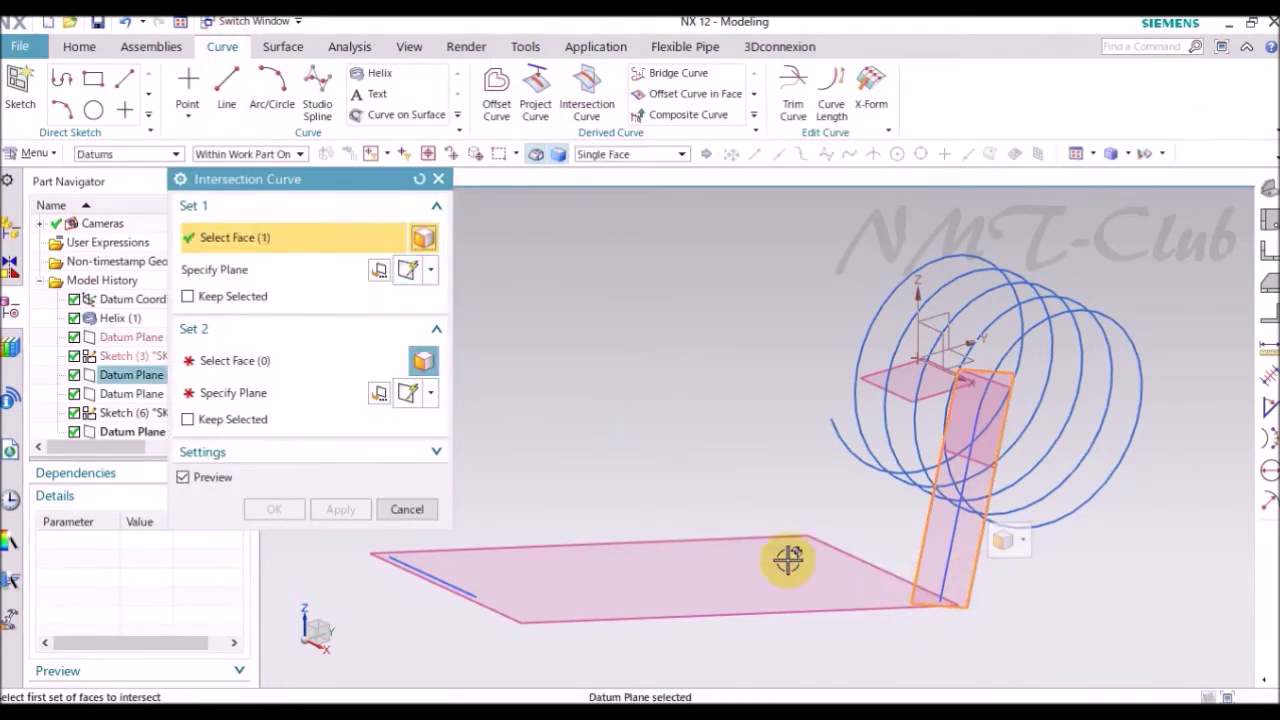
{"action": "left_click", "coordinate": [281, 368]}
{"action": "left_click", "coordinate": [612, 550]}
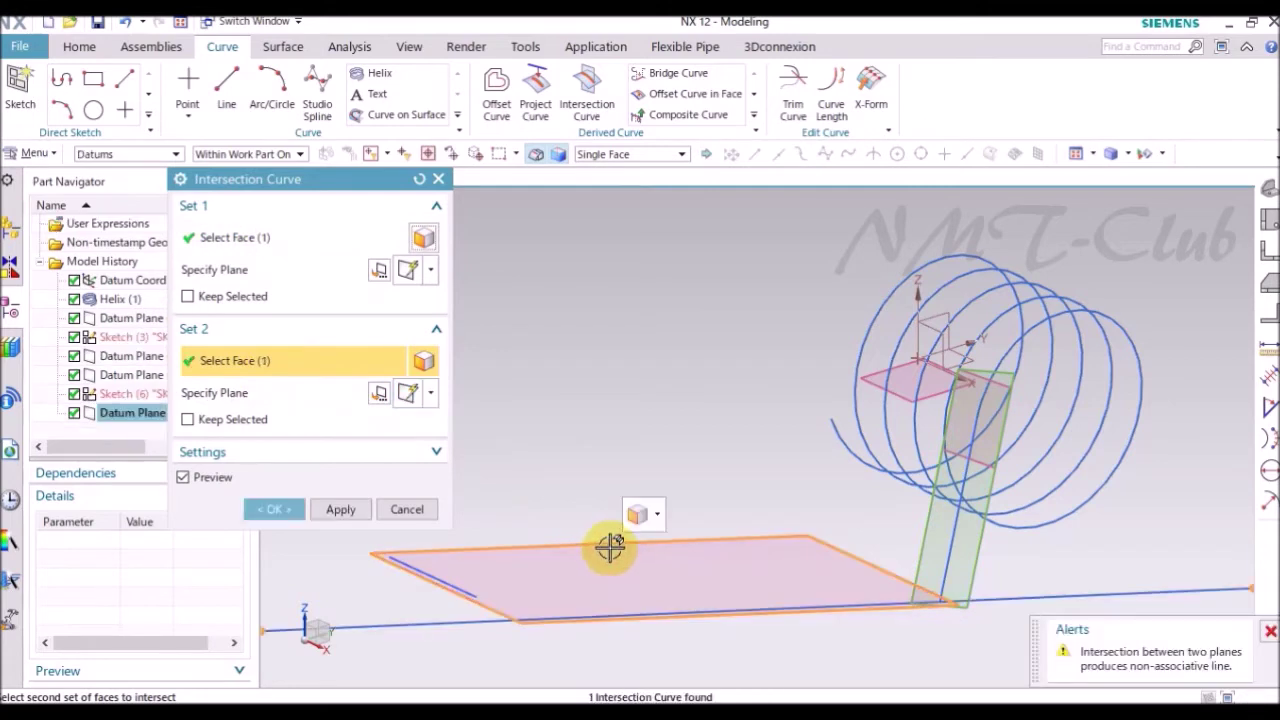
{"action": "left_click", "coordinate": [284, 509]}
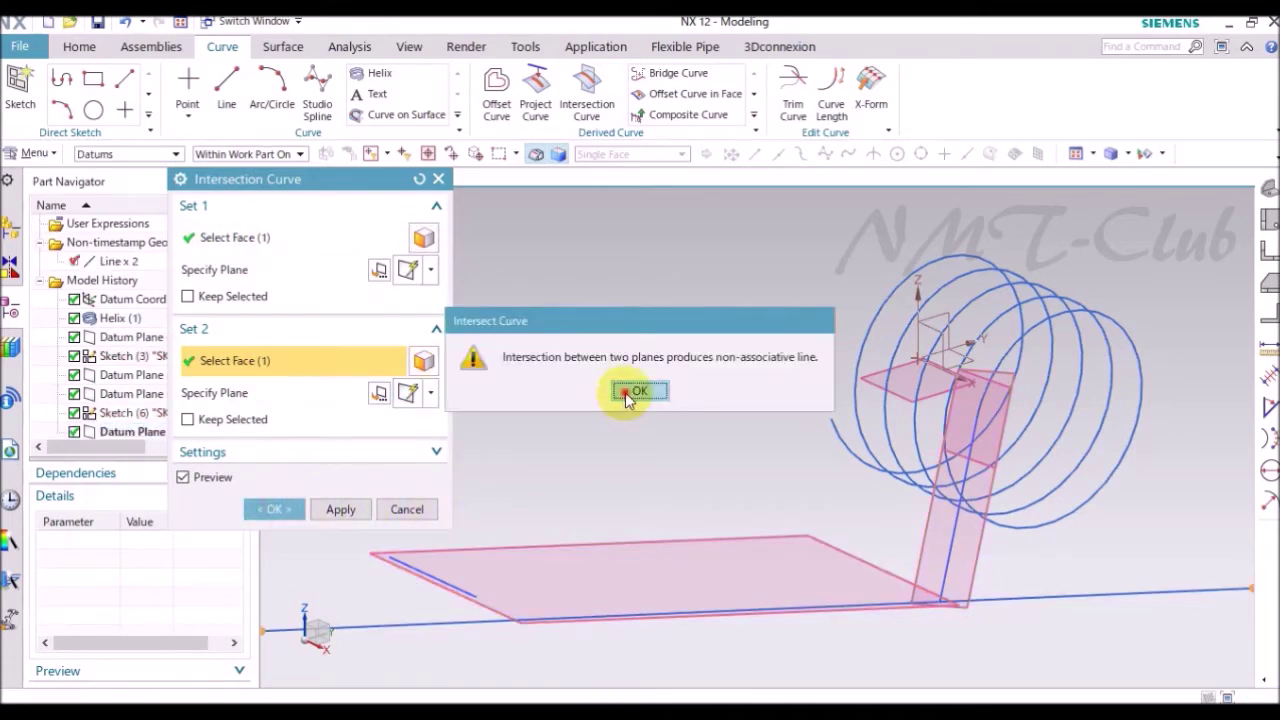
{"action": "left_click", "coordinate": [627, 395]}
{"action": "mouse_move", "coordinate": [728, 400]}
{"action": "middle_mouse_down"}
{"action": "mouse_move", "coordinate": [894, 617]}
{"action": "mouse_move", "coordinate": [350, 216]}
{"action": "middle_mouse_up"}
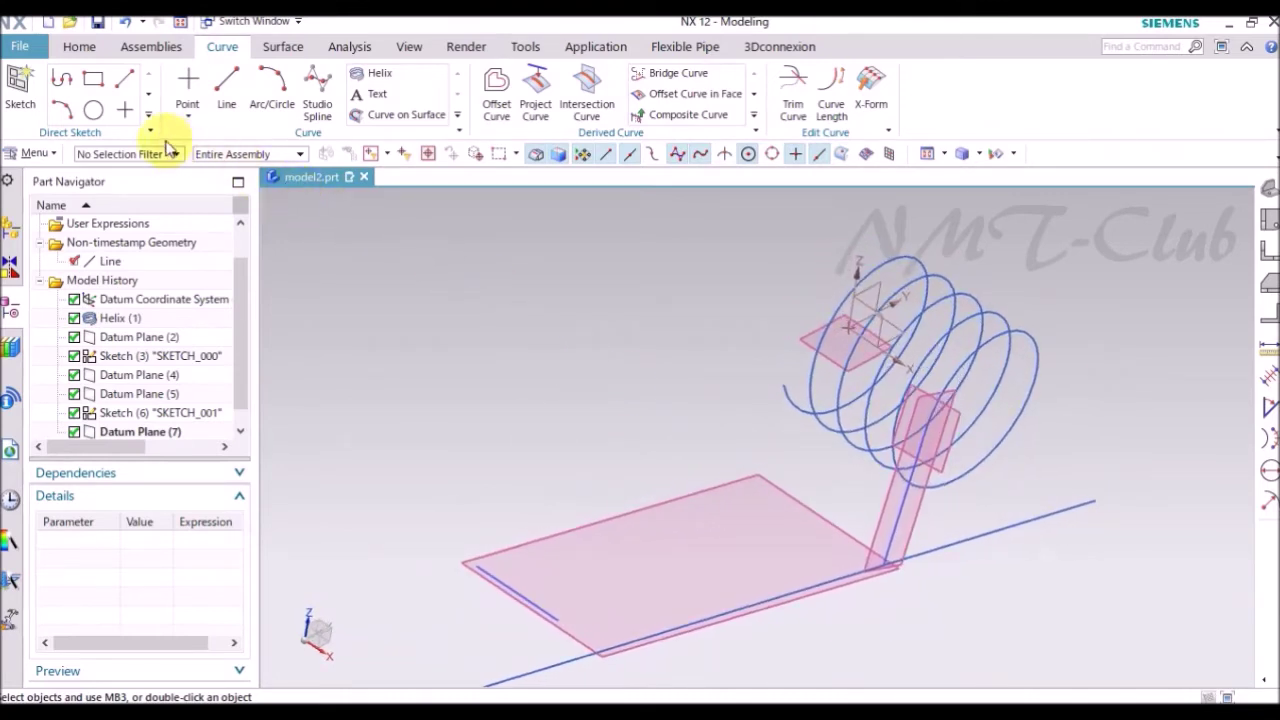
- Start a sketch on the datum plane and project the leg line and intersection line into it
{"action": "mouse_move", "coordinate": [728, 551]}
{"action": "middle_mouse_down"}
{"action": "mouse_move", "coordinate": [933, 551]}
{"action": "mouse_move", "coordinate": [765, 410]}
{"action": "middle_mouse_up"}
{"action": "left_click", "coordinate": [932, 543]}
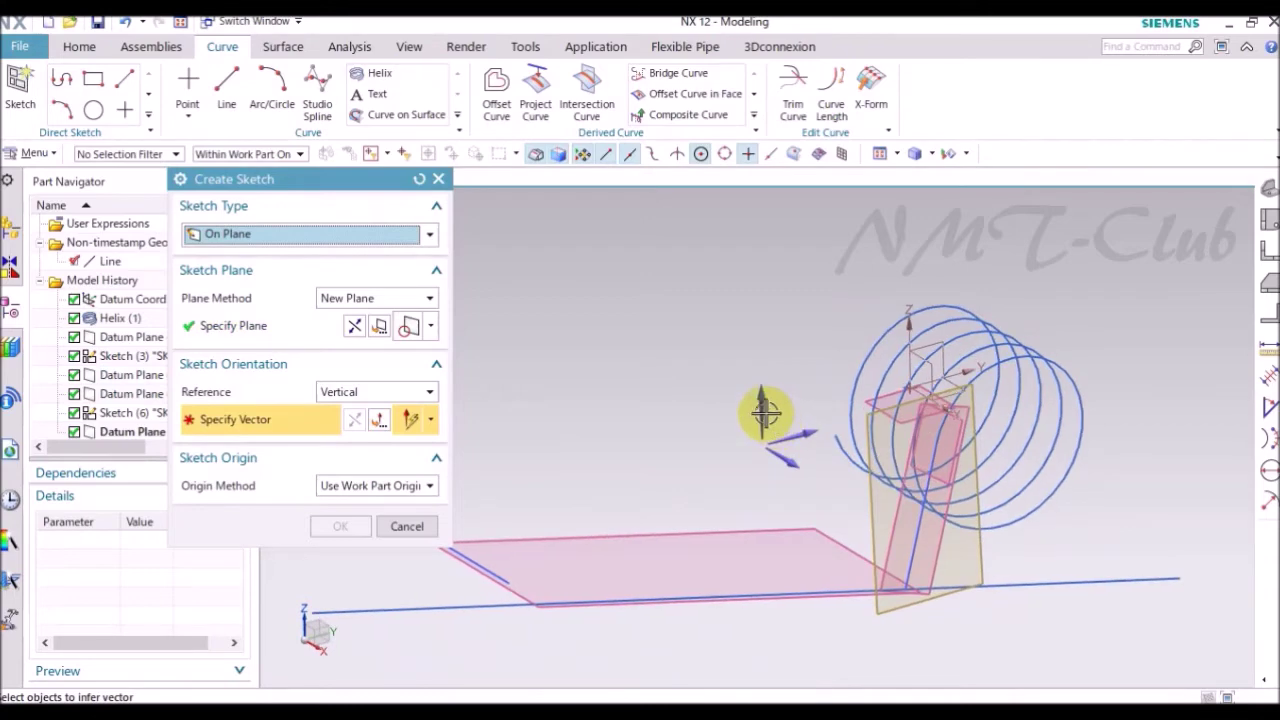
{"action": "left_click", "coordinate": [768, 416]}
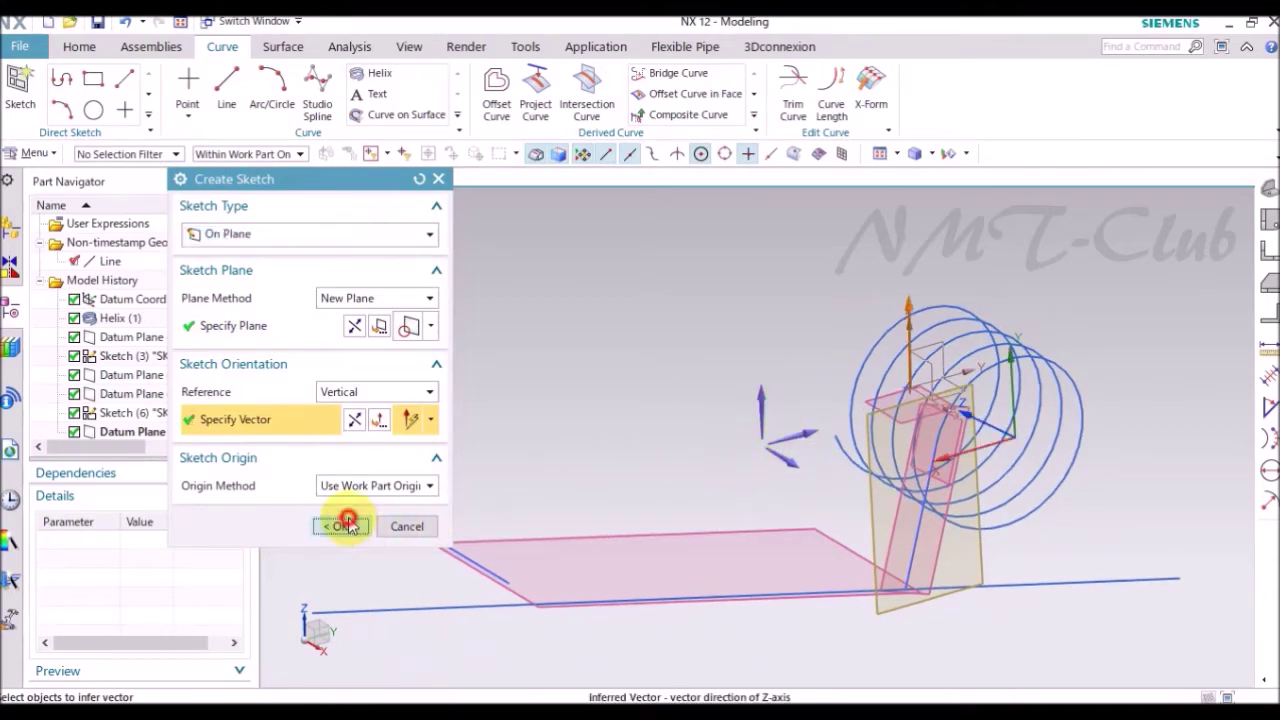
{"action": "left_click", "coordinate": [340, 526]}
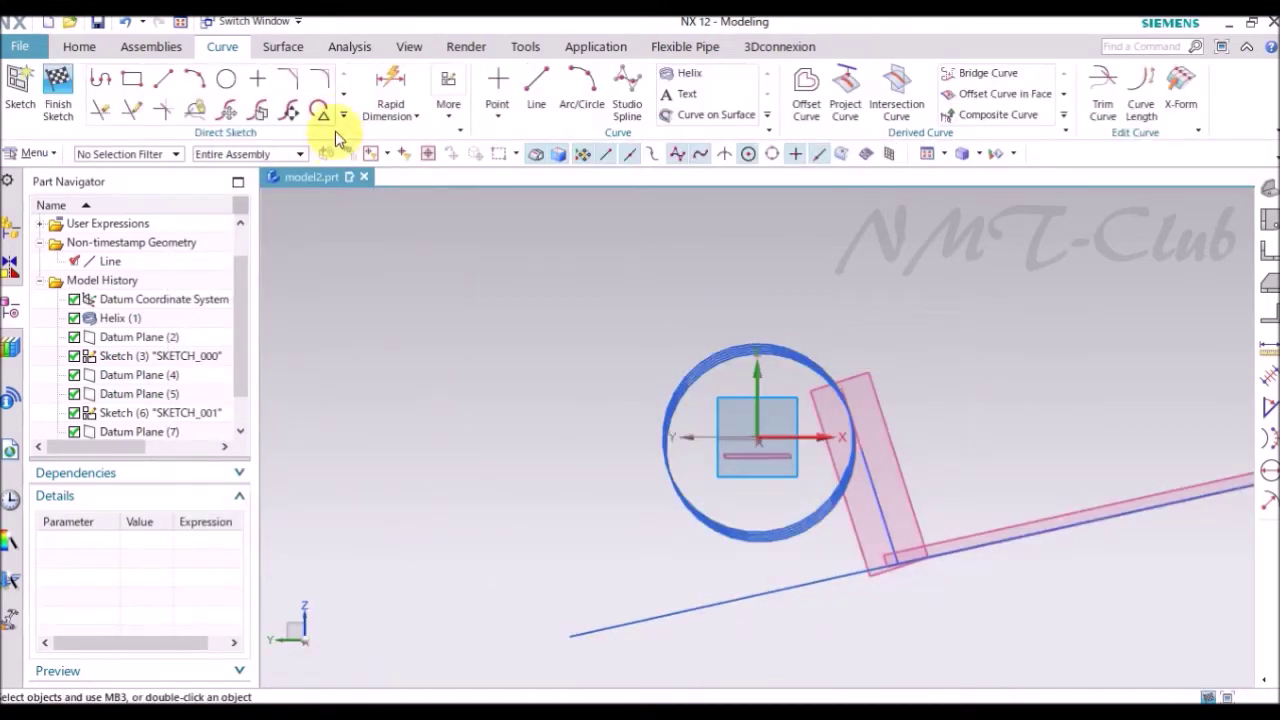
{"action": "left_click", "coordinate": [342, 114]}
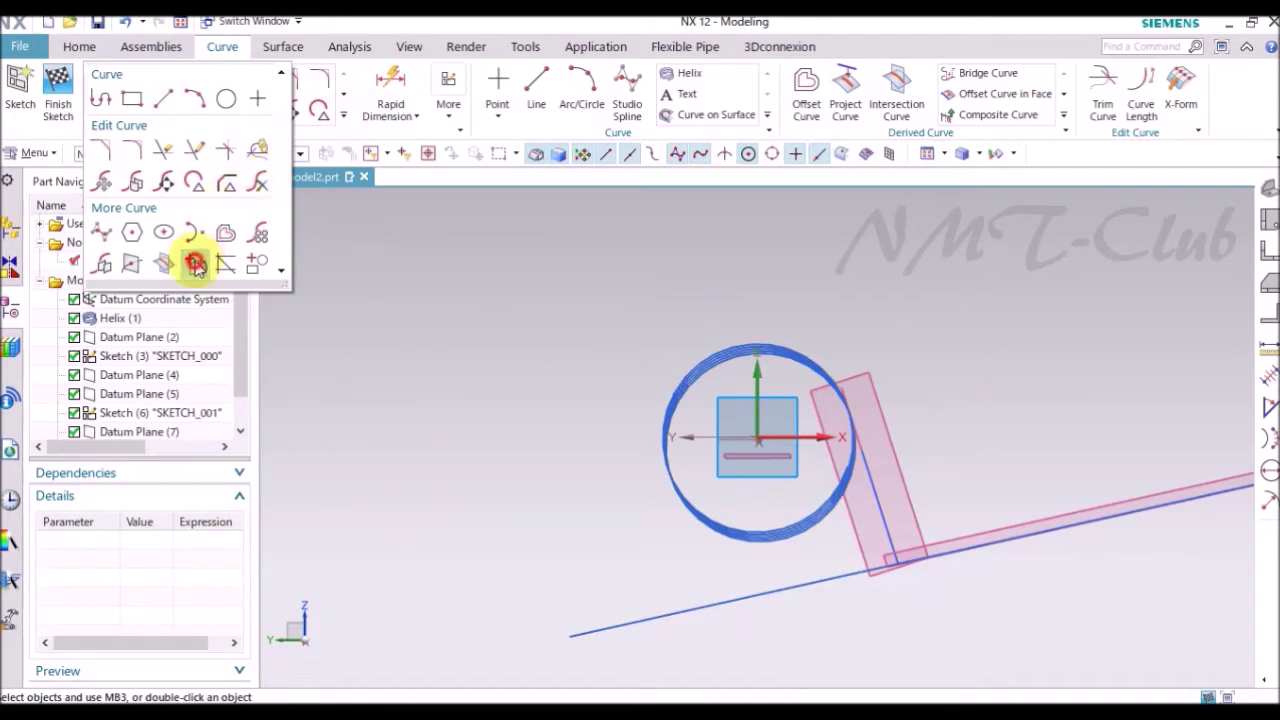
{"action": "left_click", "coordinate": [196, 263]}
{"action": "left_click", "coordinate": [882, 509]}
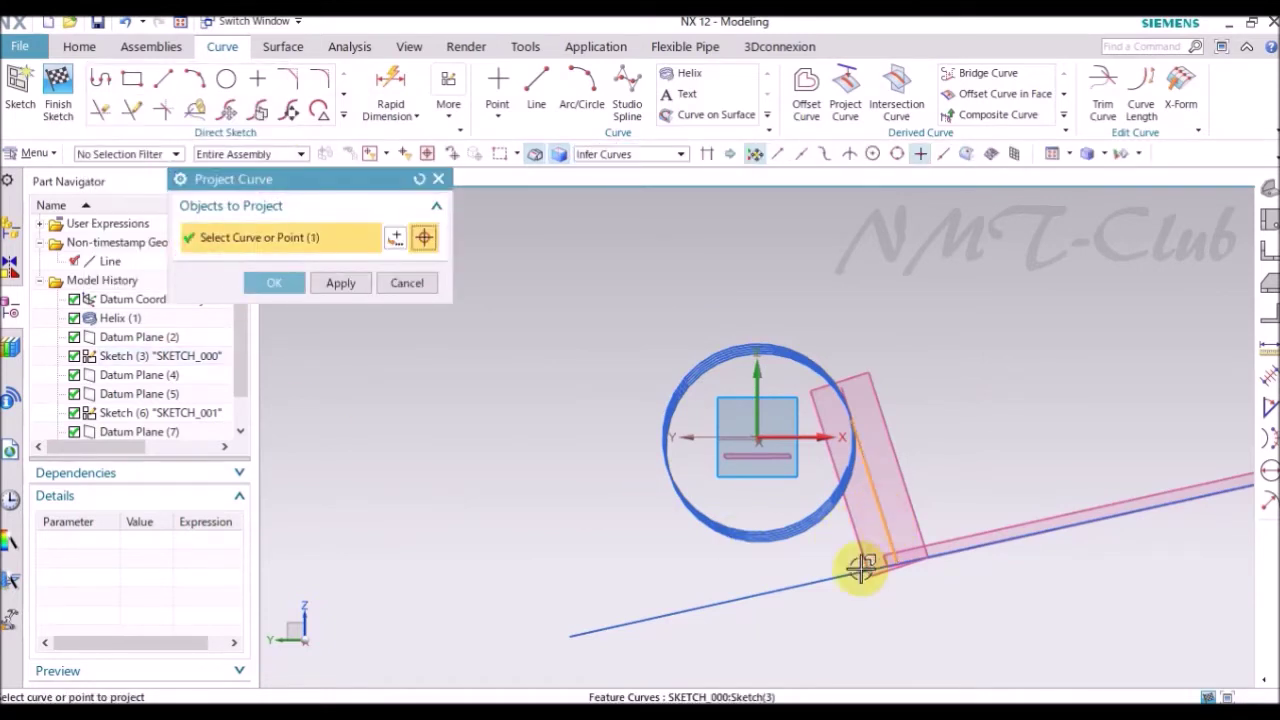
{"action": "left_click", "coordinate": [849, 577]}
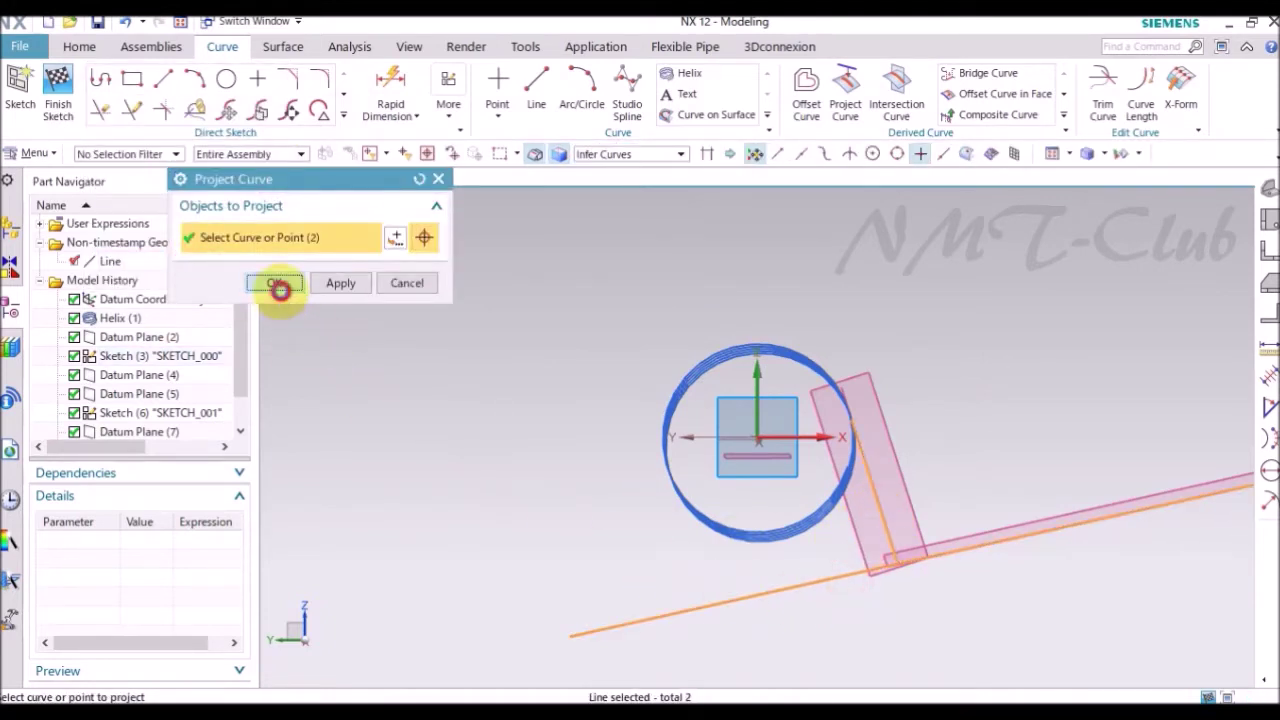
{"action": "left_click", "coordinate": [279, 289]}
{"action": "scroll", "coordinate": [970, 600], "scroll_direction": "up", "scroll_amount": 1}
{"action": "scroll", "coordinate": [968, 597], "scroll_direction": "up", "scroll_amount": 2}
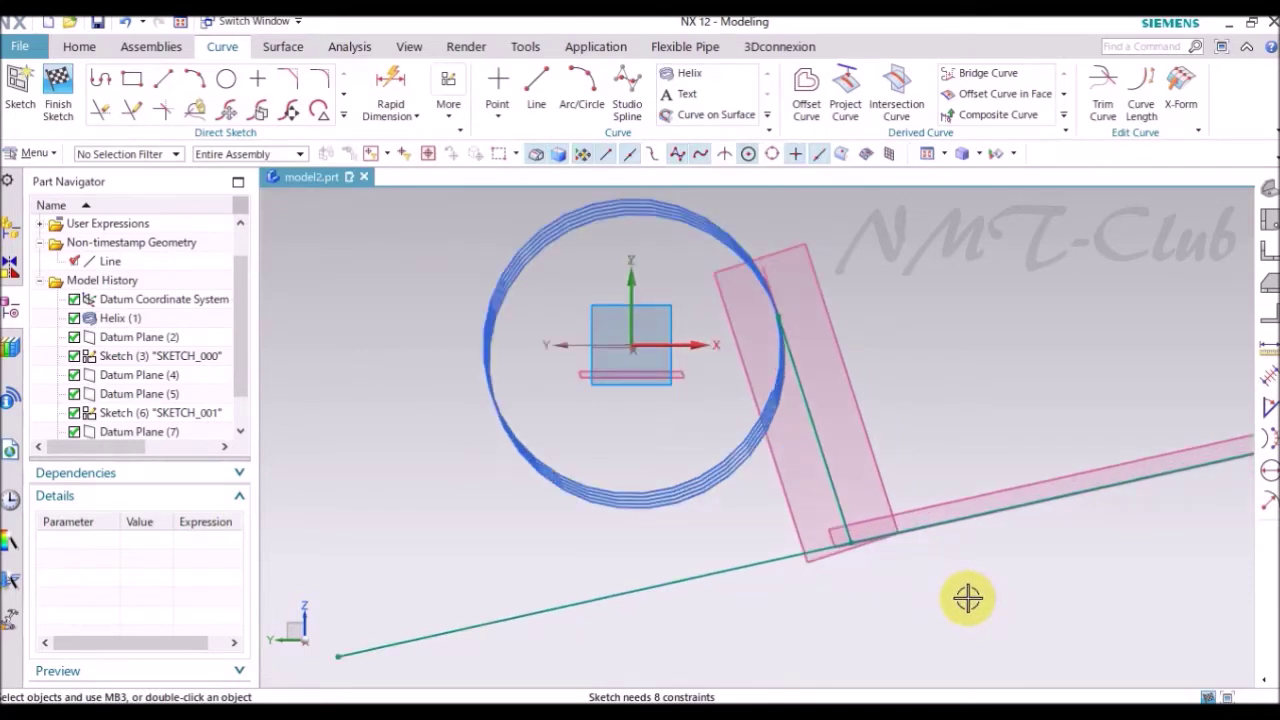
- Round the leg corner with an R2 fillet, trim the long leg at a cutting line, and finish
{"action": "key", "text": "f"}
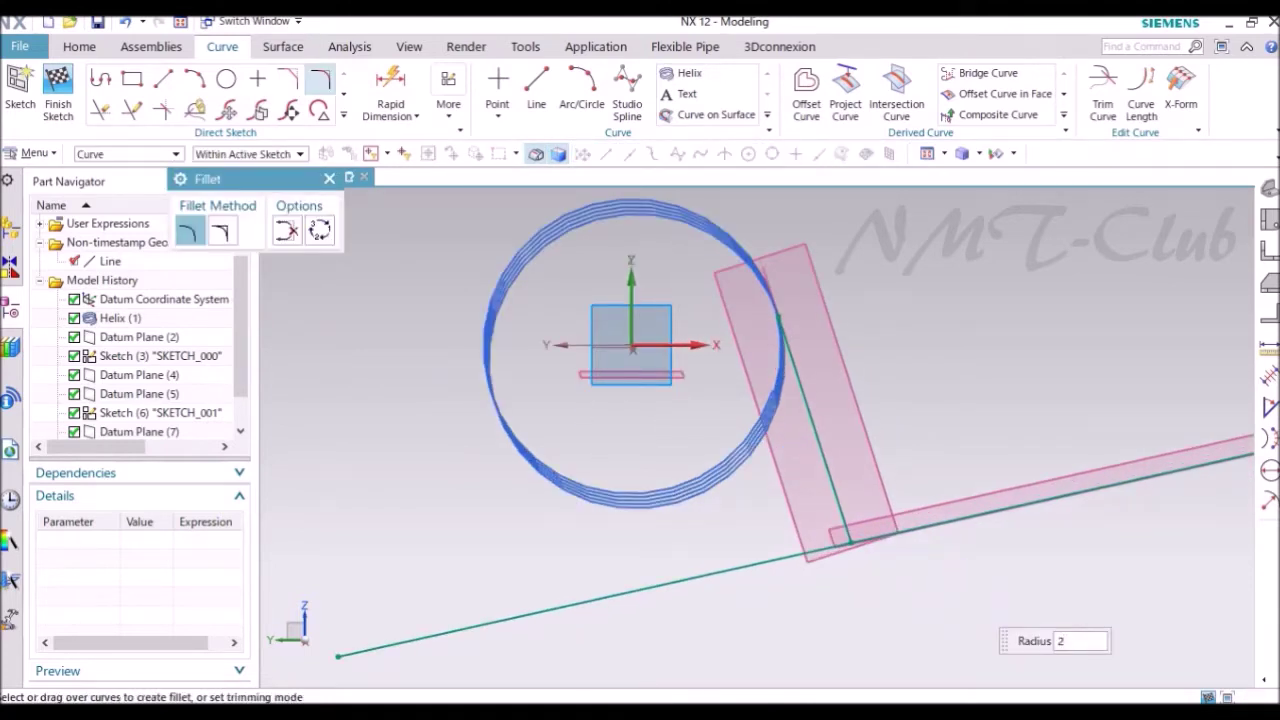
{"action": "left_click_drag", "start_coordinate": [917, 571], "coordinate": [891, 549]}
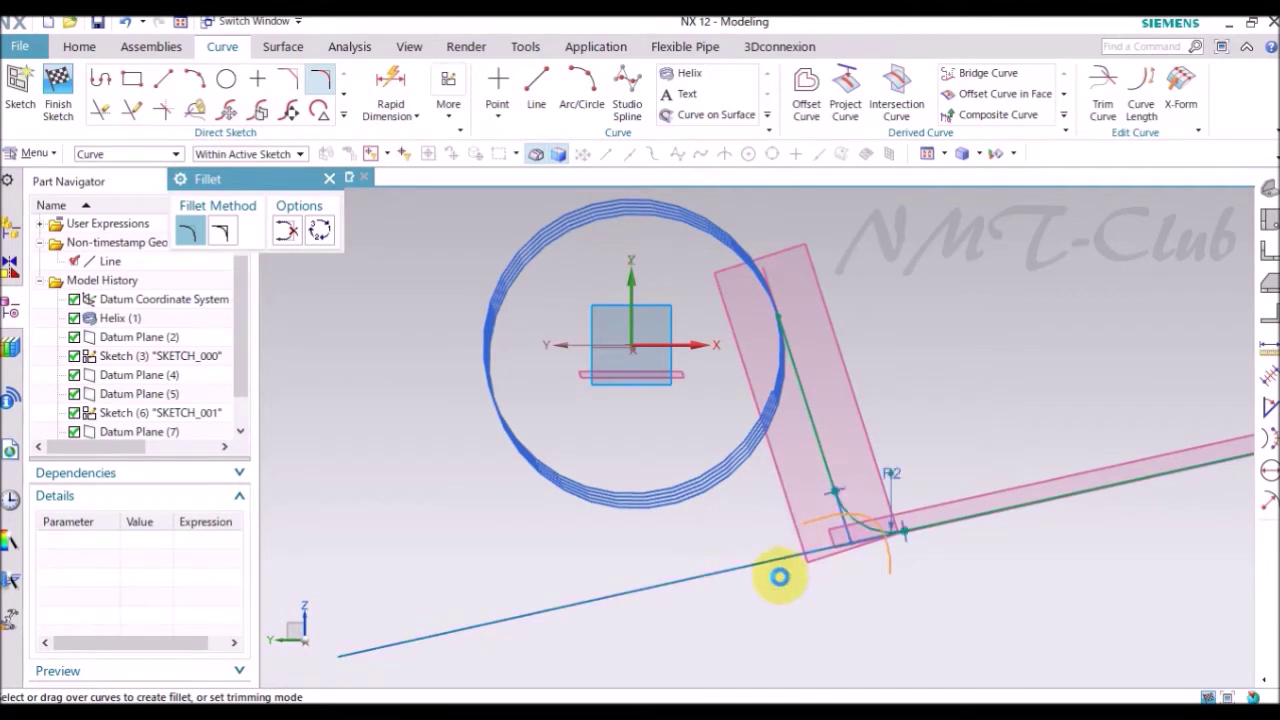
{"action": "key", "text": "Escape"}
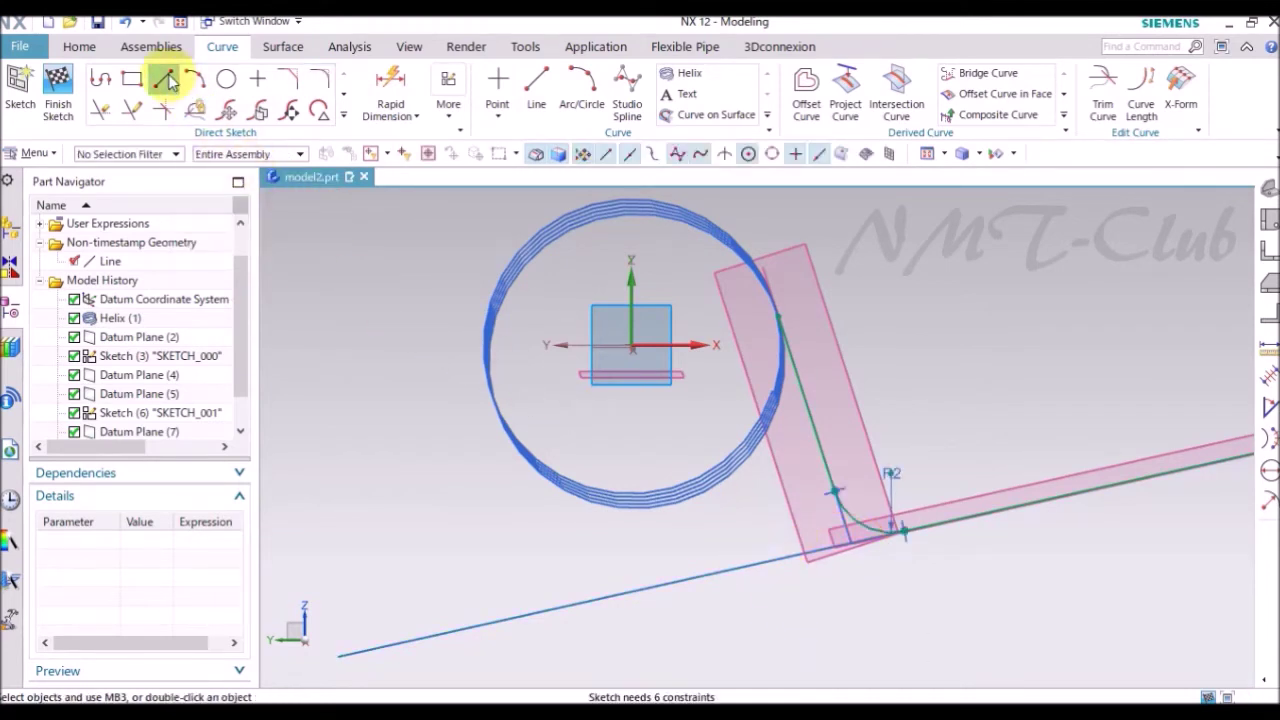
{"action": "left_click", "coordinate": [166, 80]}
{"action": "left_click", "coordinate": [1088, 435]}
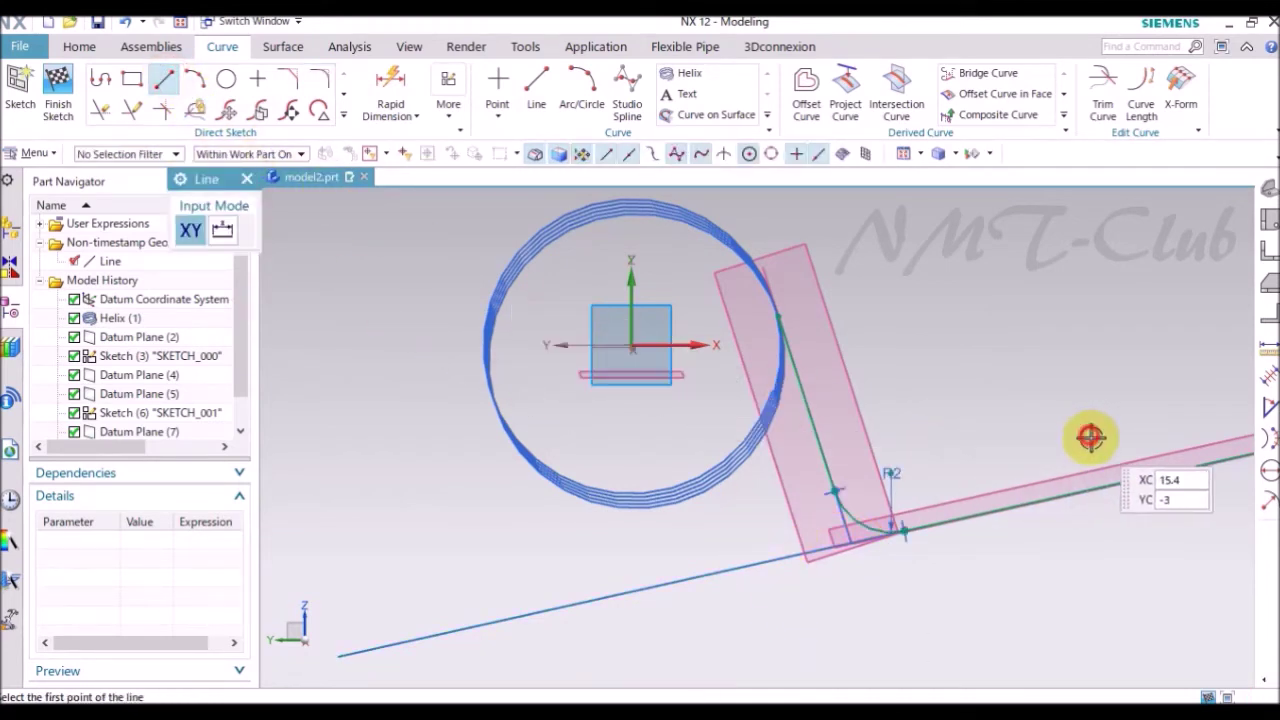
{"action": "left_click", "coordinate": [1130, 537]}
{"action": "key", "text": "Escape"}
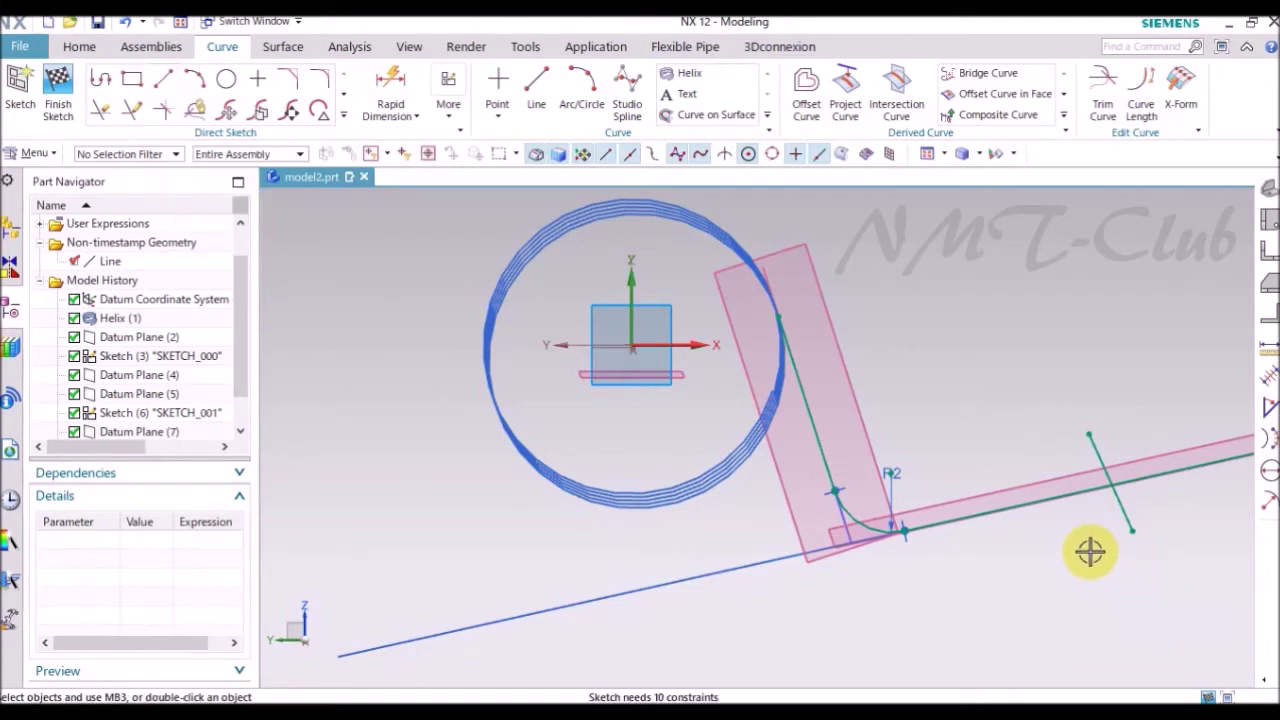
{"action": "key", "text": "t"}
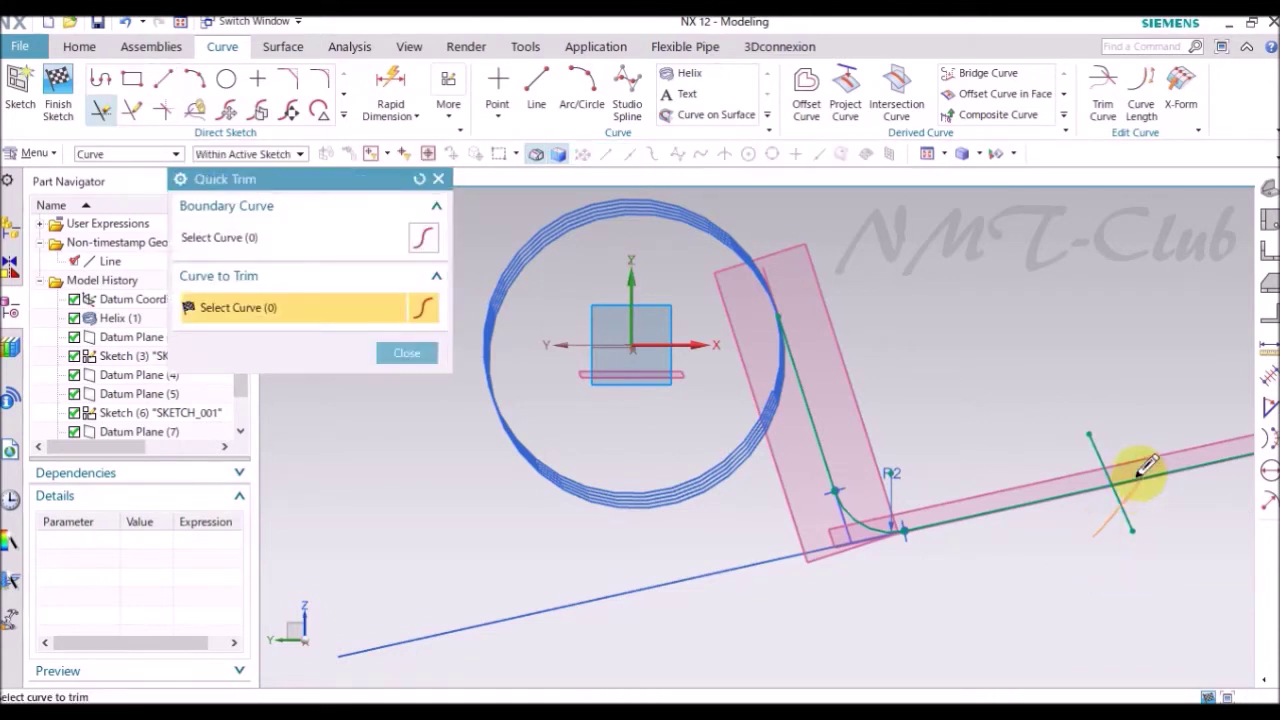
{"action": "key", "text": "Escape"}
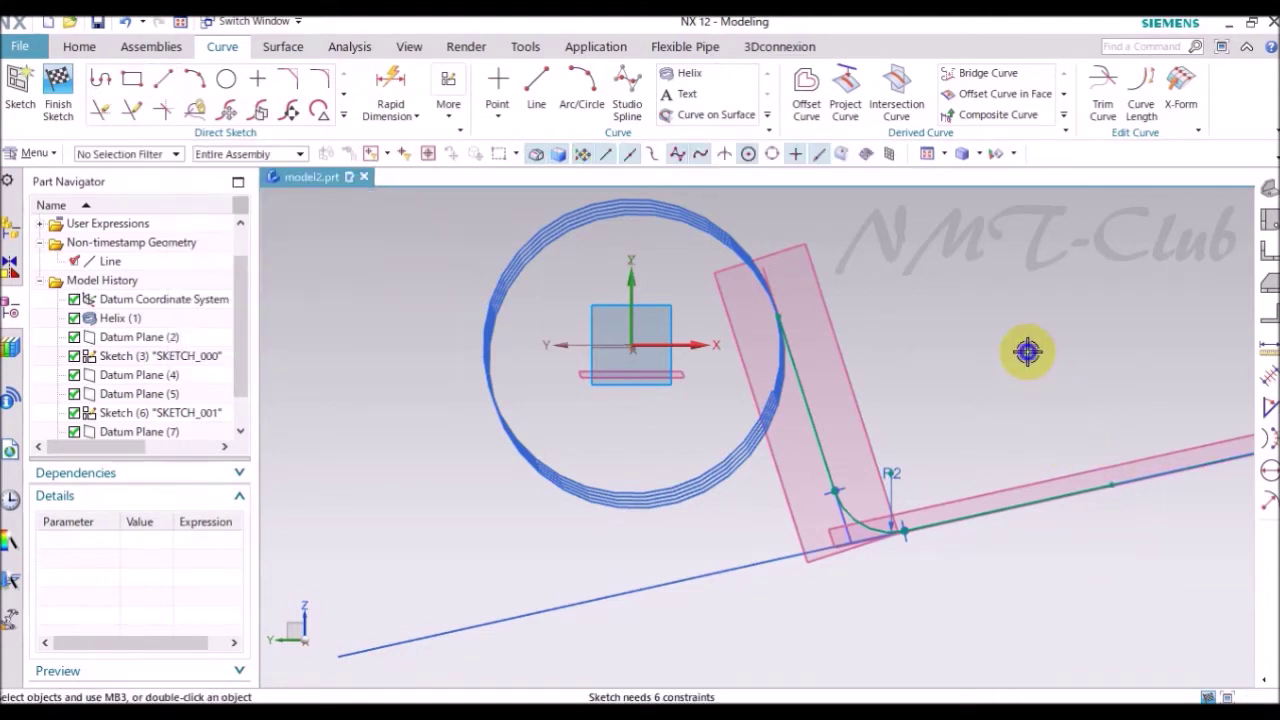
{"action": "right_click", "coordinate": [1029, 349]}
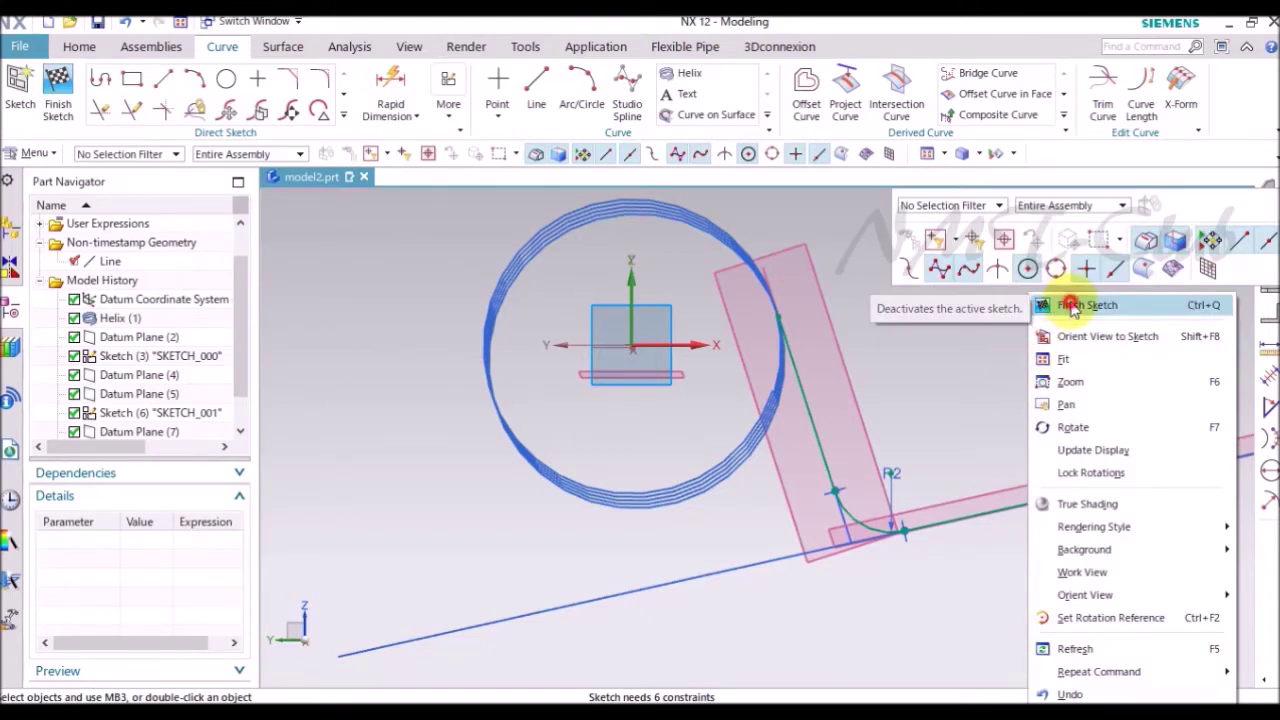
{"action": "left_click", "coordinate": [1071, 307]}
{"action": "mouse_move", "coordinate": [1051, 323]}
{"action": "middle_mouse_down"}
{"action": "mouse_move", "coordinate": [1129, 420]}
{"action": "mouse_move", "coordinate": [1149, 586]}
{"action": "mouse_move", "coordinate": [1114, 565]}
{"action": "middle_mouse_up"}
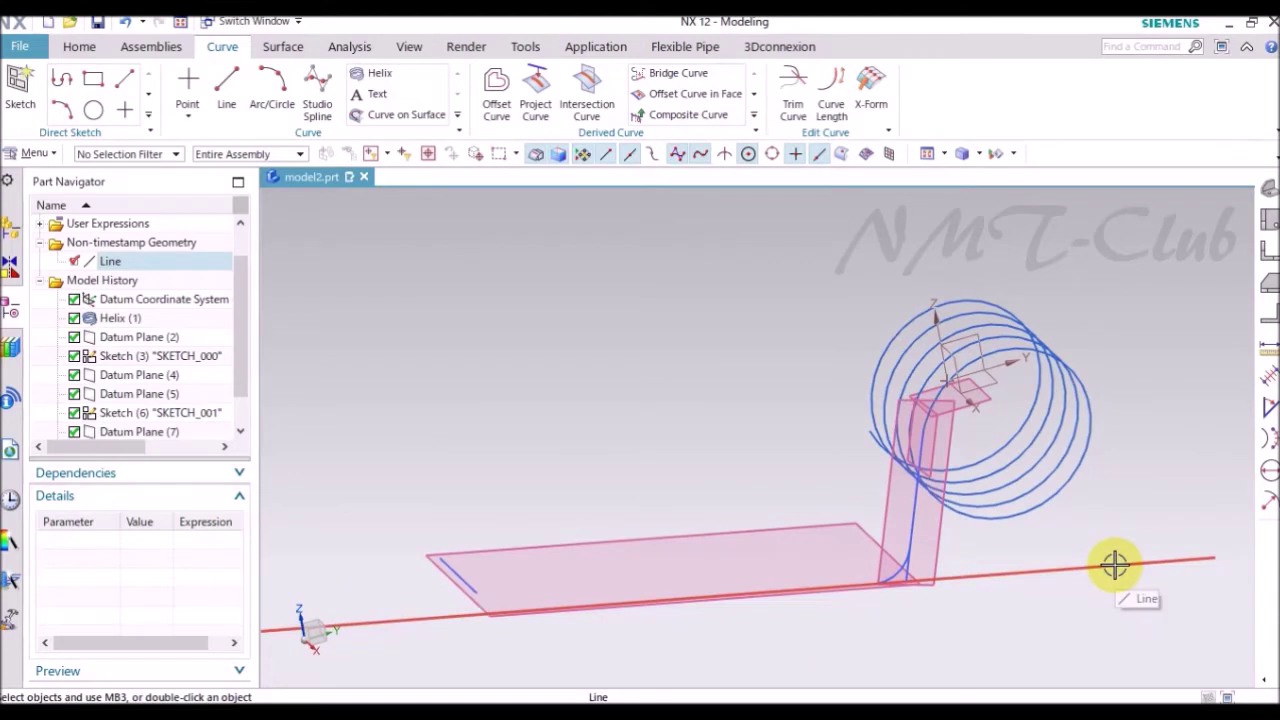
- Hide the reference line and Datum Planes (4), (2) and (5)
{"action": "right_click", "coordinate": [1115, 566]}
{"action": "left_click", "coordinate": [1166, 594]}
{"action": "mouse_move", "coordinate": [1166, 589]}
{"action": "middle_mouse_down"}
{"action": "mouse_move", "coordinate": [986, 614]}
{"action": "mouse_move", "coordinate": [967, 578]}
{"action": "middle_mouse_up"}
{"action": "right_click", "coordinate": [958, 573]}
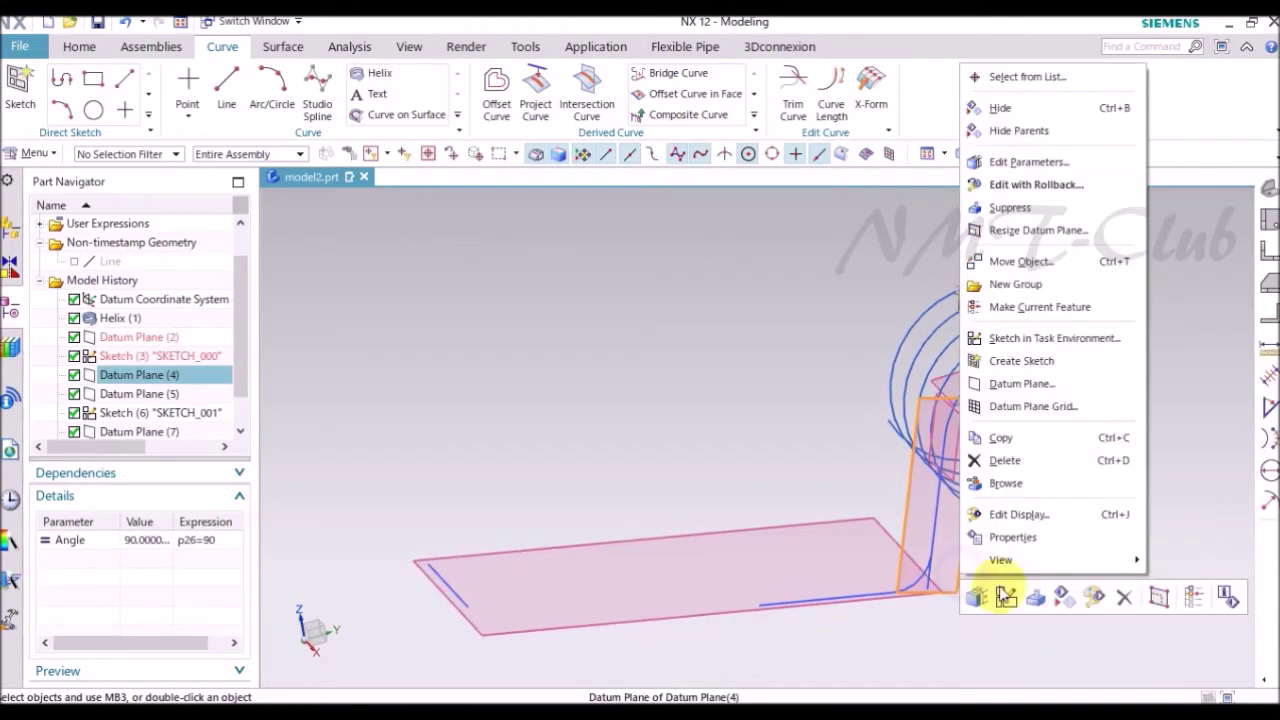
{"action": "left_click", "coordinate": [1065, 603]}
{"action": "middle_click_drag", "start_coordinate": [1066, 600], "coordinate": [1002, 488]}
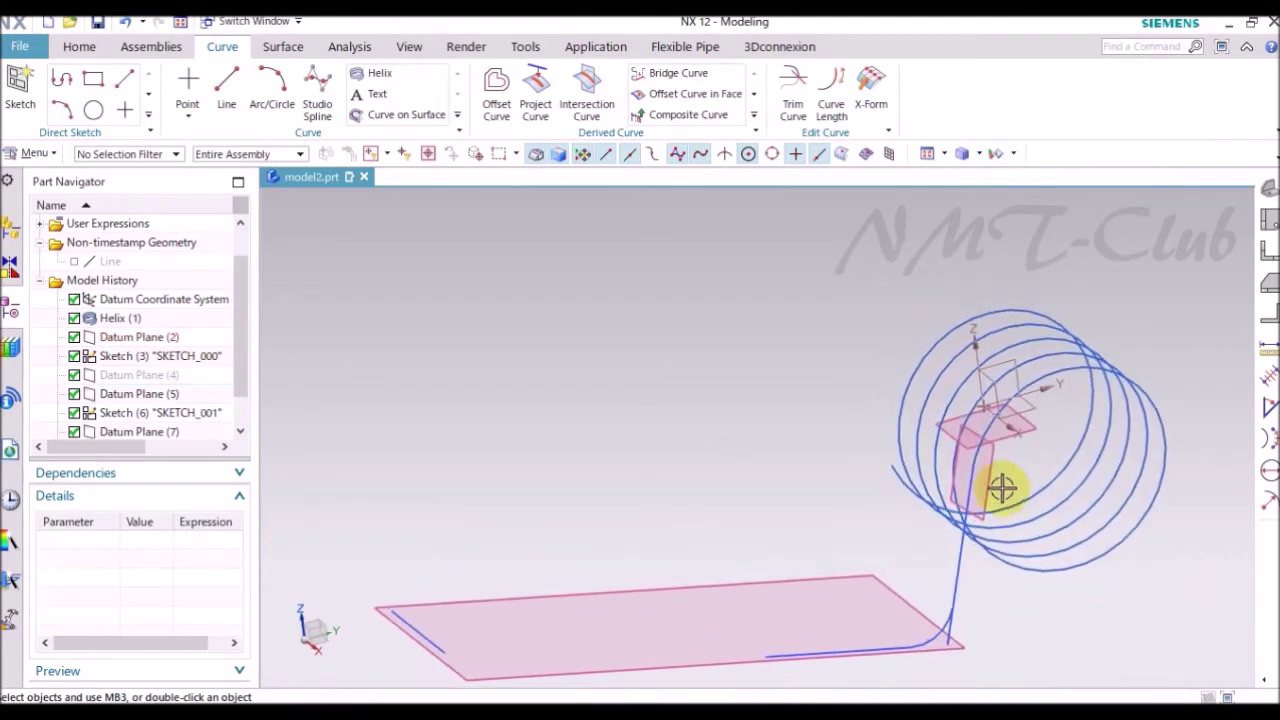
{"action": "right_click", "coordinate": [992, 481]}
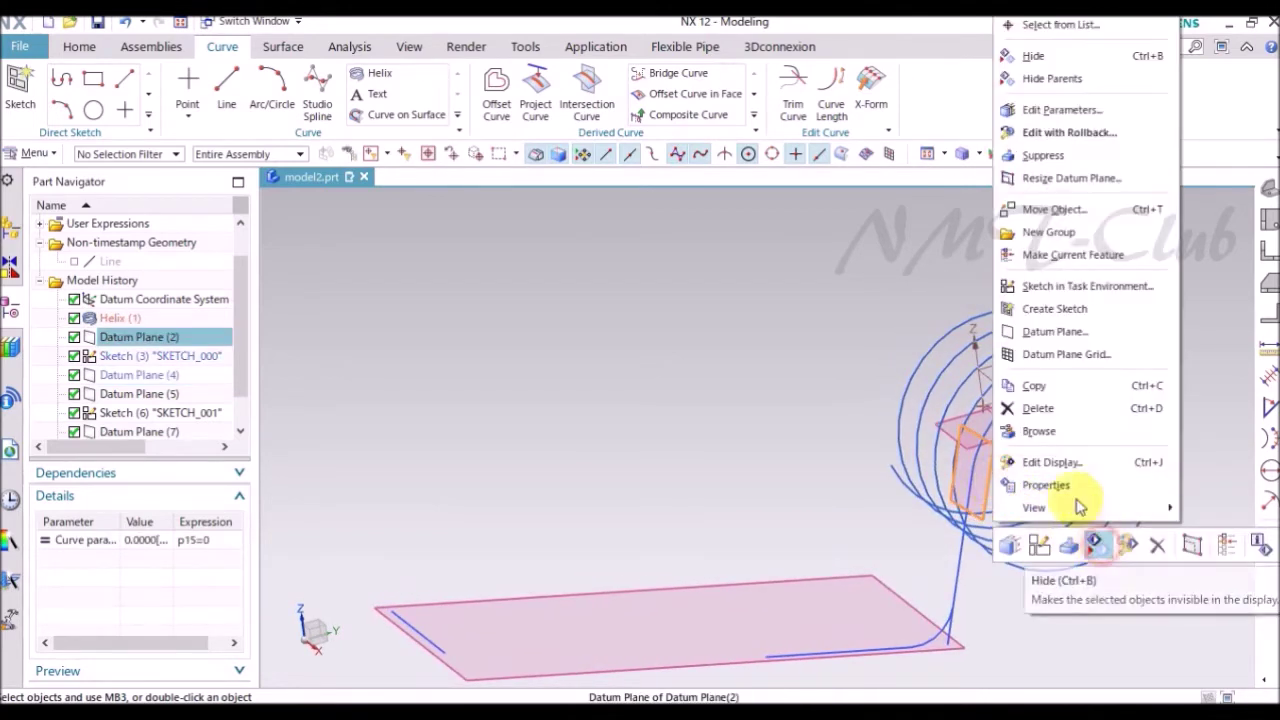
{"action": "left_click", "coordinate": [1098, 546]}
{"action": "right_click", "coordinate": [1033, 431]}
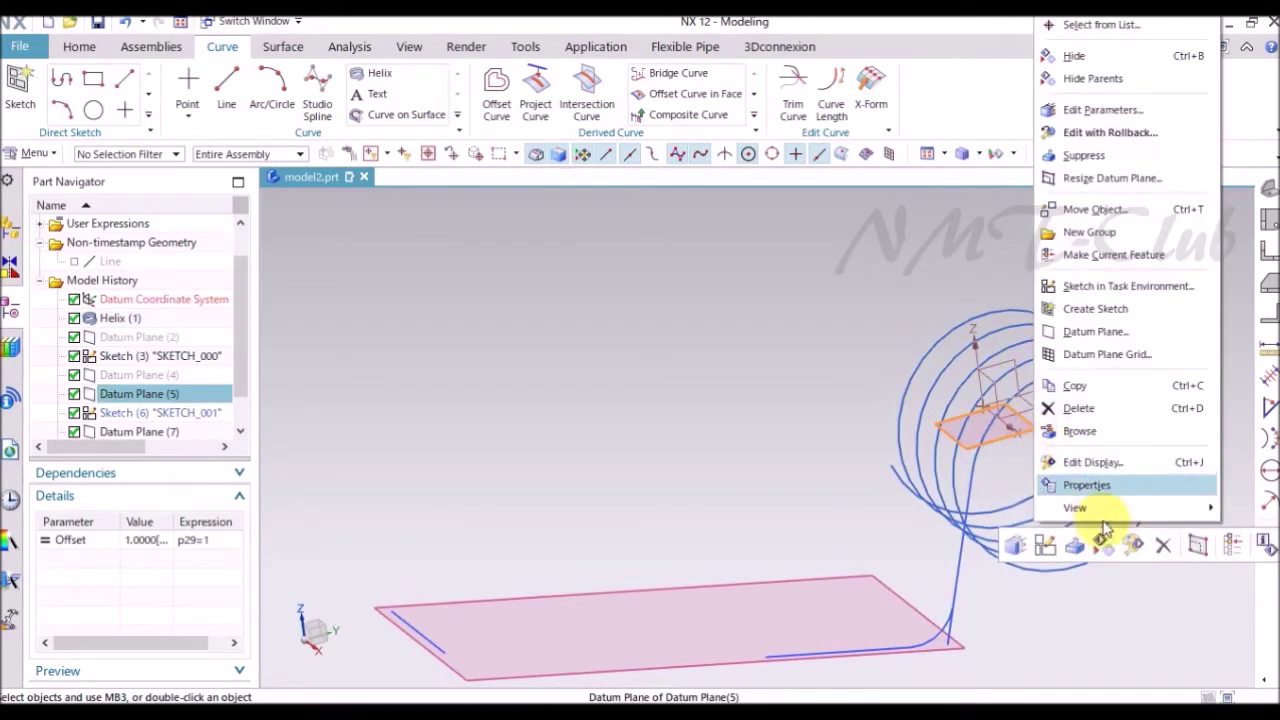
{"action": "left_click", "coordinate": [1098, 545]}
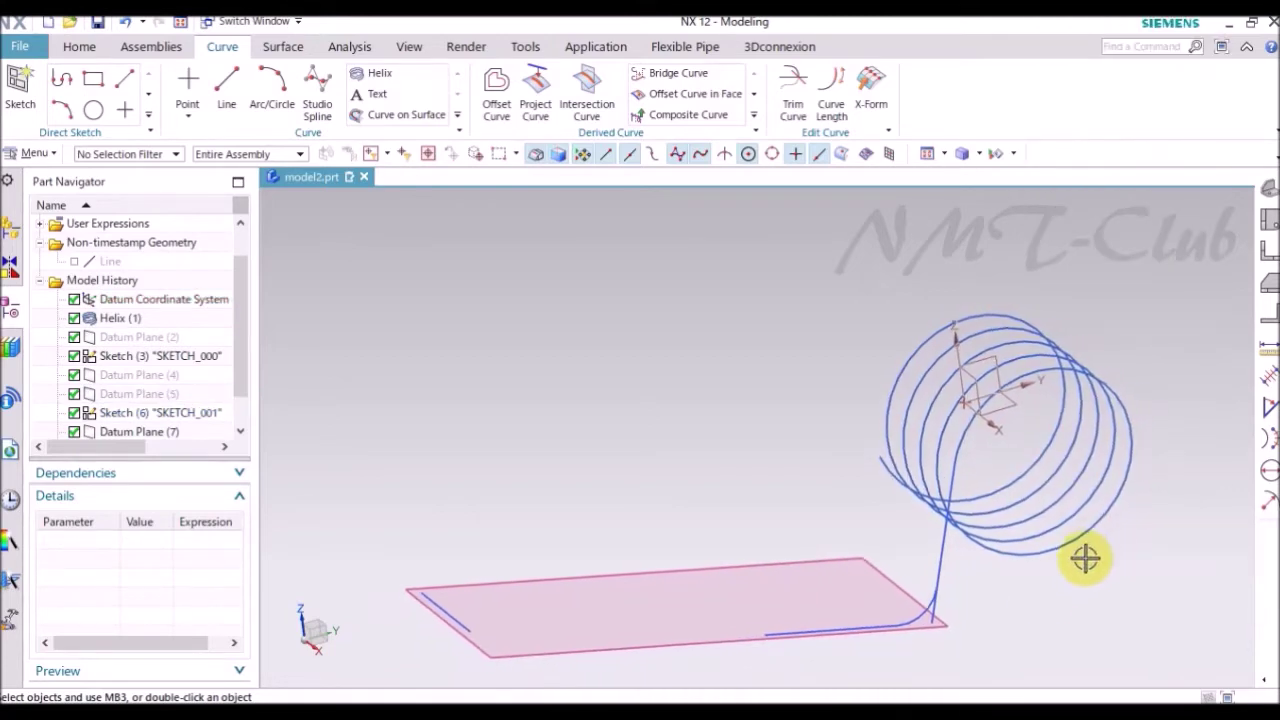
- Hide Sketch (3) and switch to the Trimetric view
{"action": "scroll", "coordinate": [1030, 585], "scroll_direction": "up", "scroll_amount": 3}
{"action": "scroll", "coordinate": [900, 610], "scroll_direction": "up", "scroll_amount": 3}
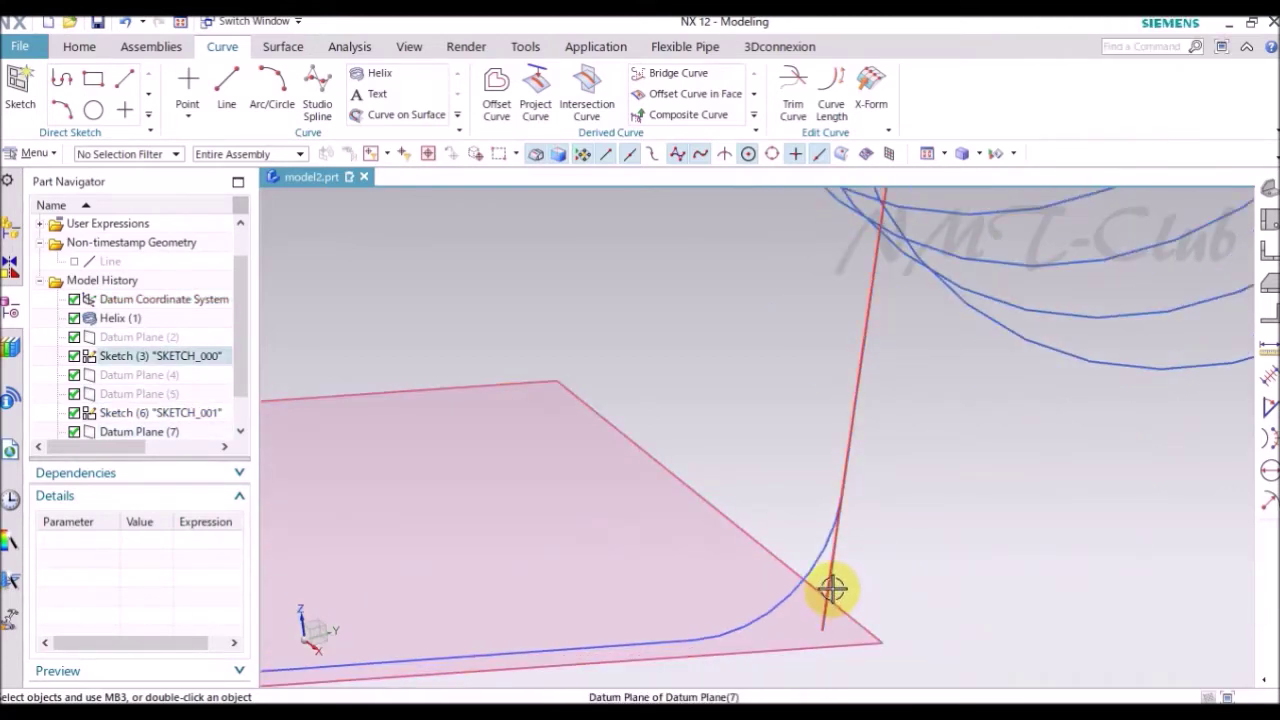
{"action": "right_click", "coordinate": [832, 595]}
{"action": "left_click", "coordinate": [963, 612]}
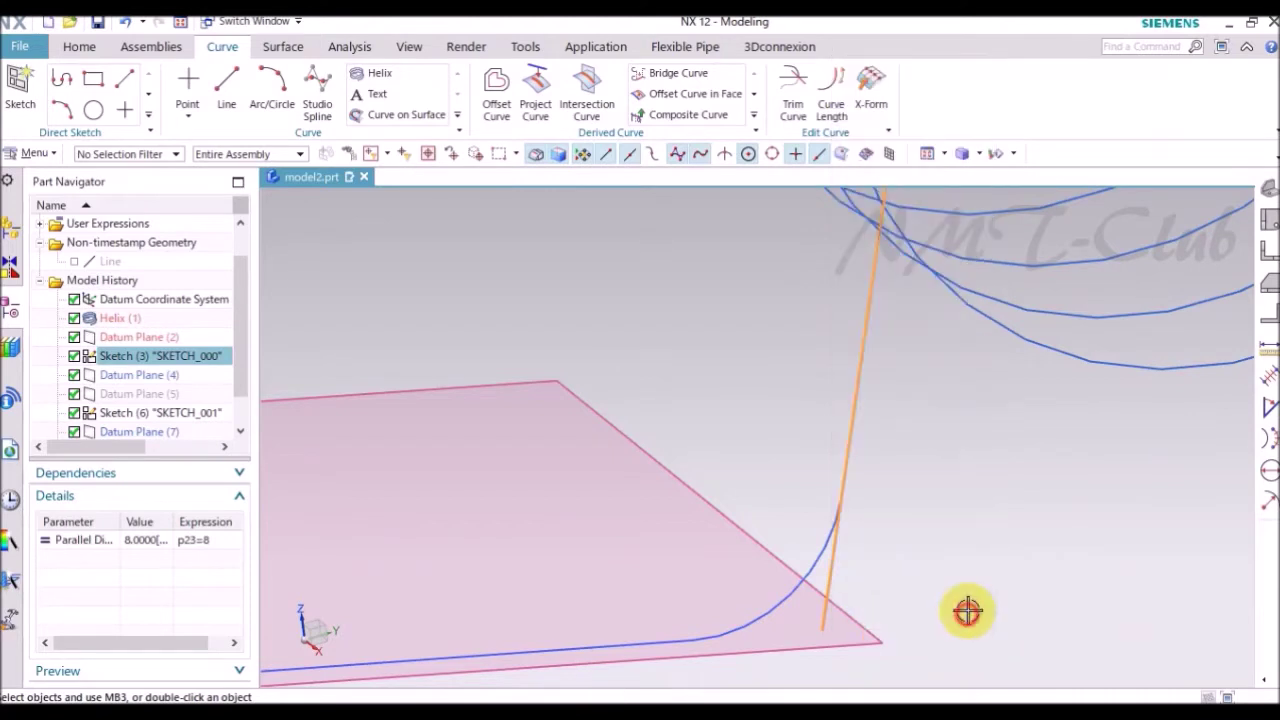
{"action": "scroll", "coordinate": [931, 523], "scroll_direction": "down", "scroll_amount": 3}
{"action": "scroll", "coordinate": [997, 517], "scroll_direction": "down", "scroll_amount": 3}
{"action": "scroll", "coordinate": [1002, 521], "scroll_direction": "down", "scroll_amount": 2}
{"action": "scroll", "coordinate": [1002, 521], "scroll_direction": "down", "scroll_amount": 2}
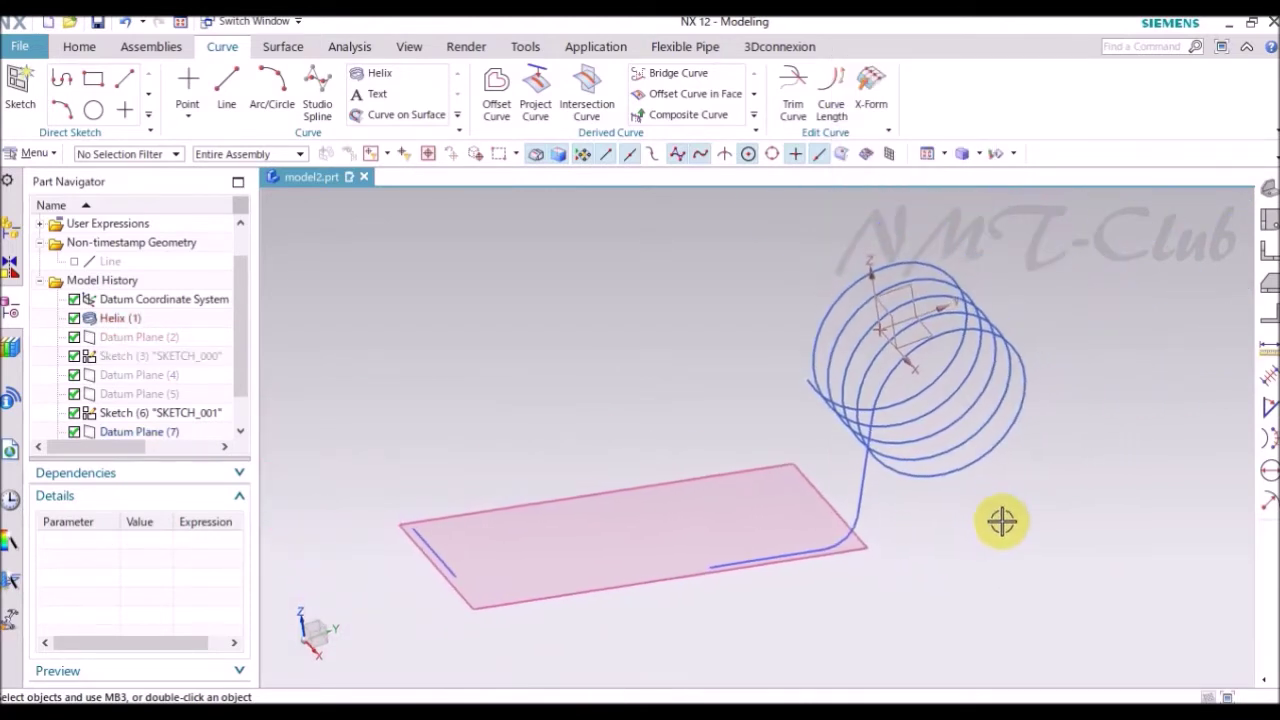
{"action": "left_click", "coordinate": [1269, 191]}
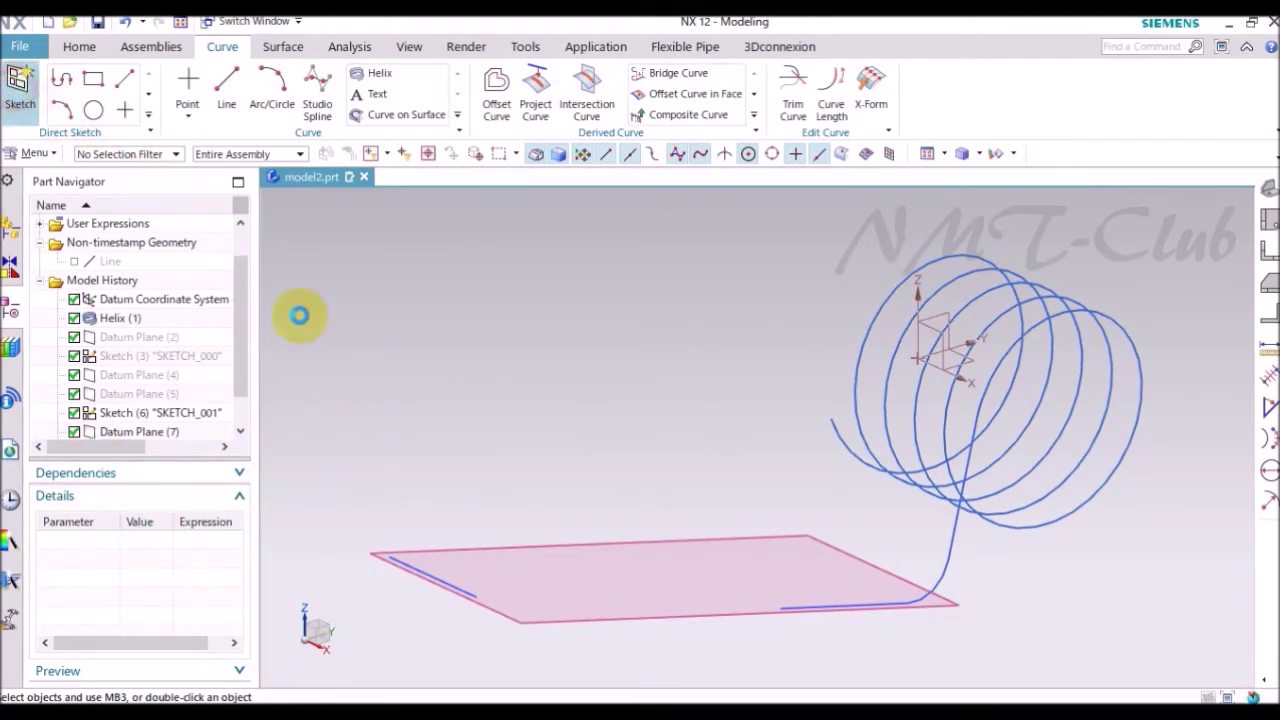
{"action": "mouse_move", "coordinate": [577, 449]}
{"action": "middle_mouse_down"}
{"action": "mouse_move", "coordinate": [851, 452]}
{"action": "mouse_move", "coordinate": [758, 405]}
{"action": "middle_mouse_up"}
- Create a new sketch on the remaining datum plane, oriented by the plane edge
{"action": "left_click", "coordinate": [886, 443]}
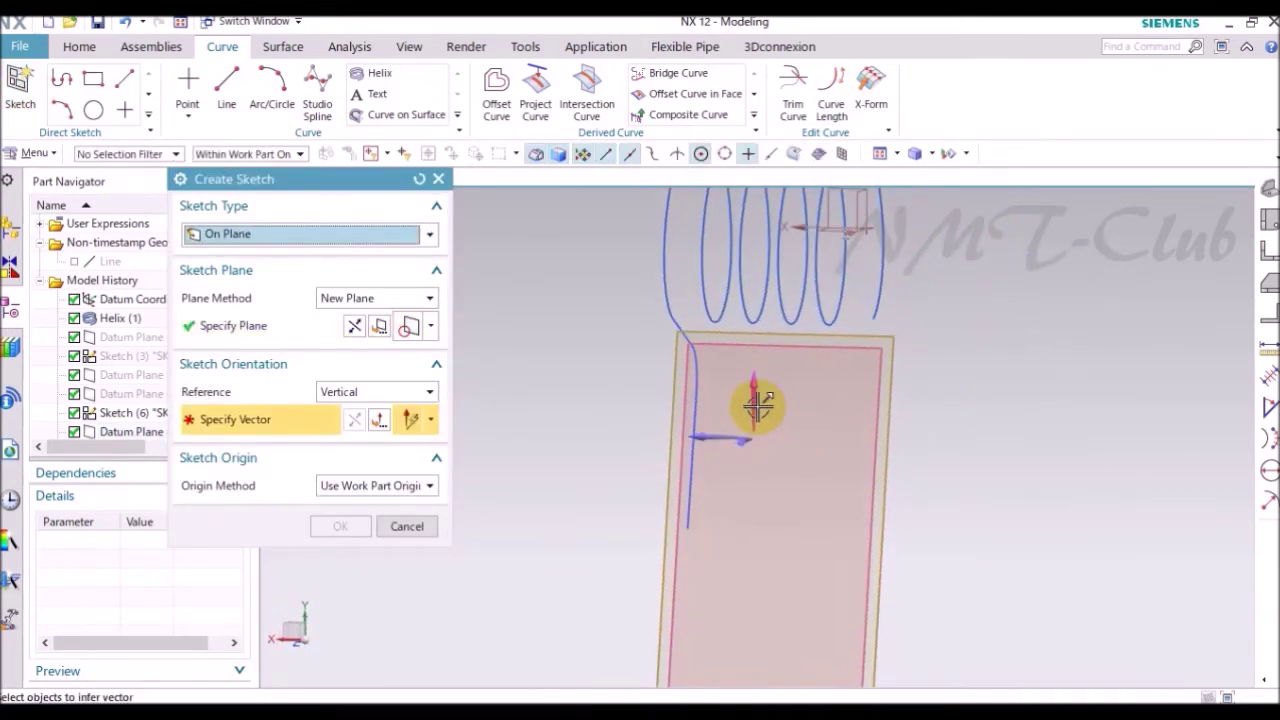
{"action": "left_click", "coordinate": [714, 430]}
{"action": "left_click", "coordinate": [354, 326]}
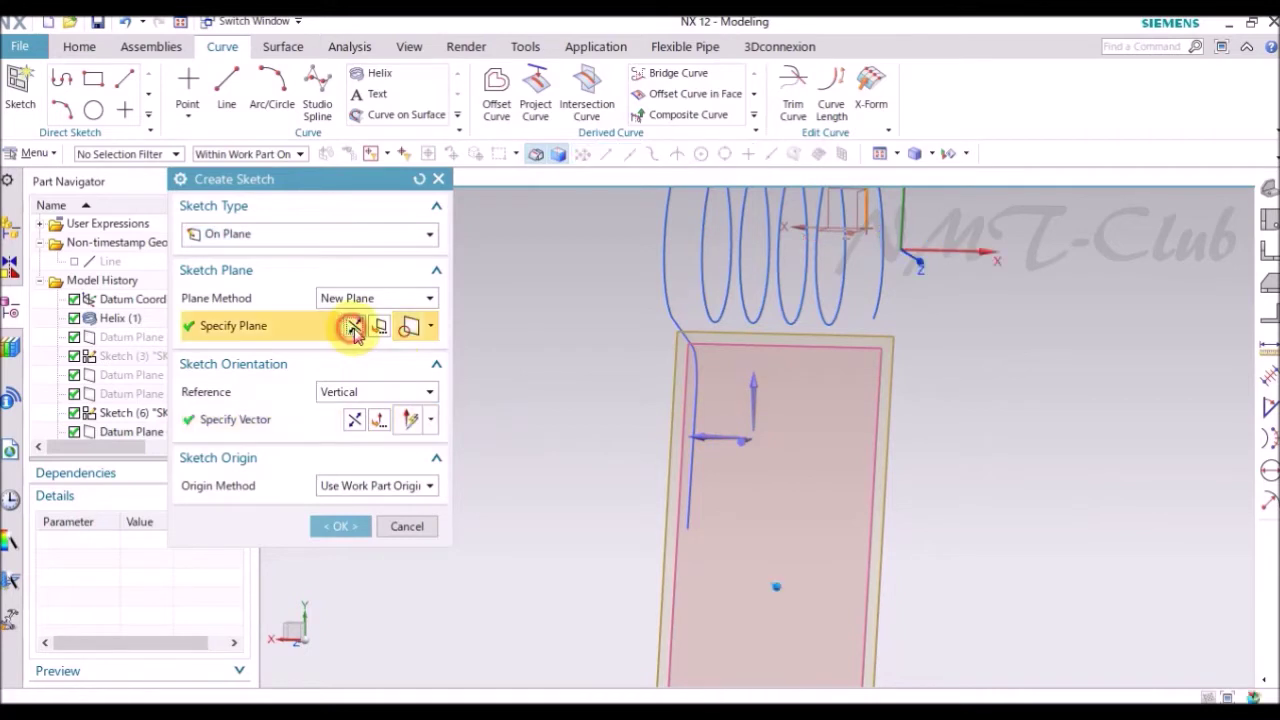
{"action": "left_click", "coordinate": [346, 524]}
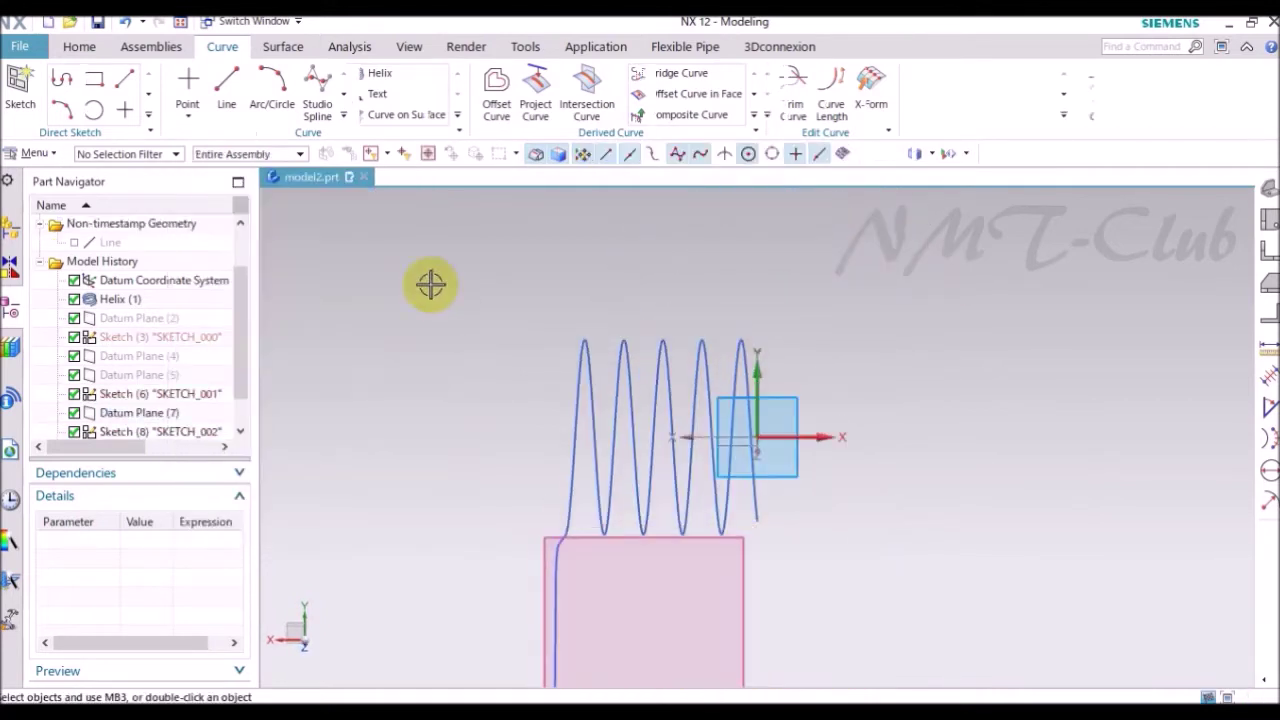
- Draw a connected line profile from the leg curve's end down the plane and above the coil
{"action": "left_click", "coordinate": [100, 79]}
{"action": "scroll", "coordinate": [560, 228], "scroll_direction": "down", "scroll_amount": 3}
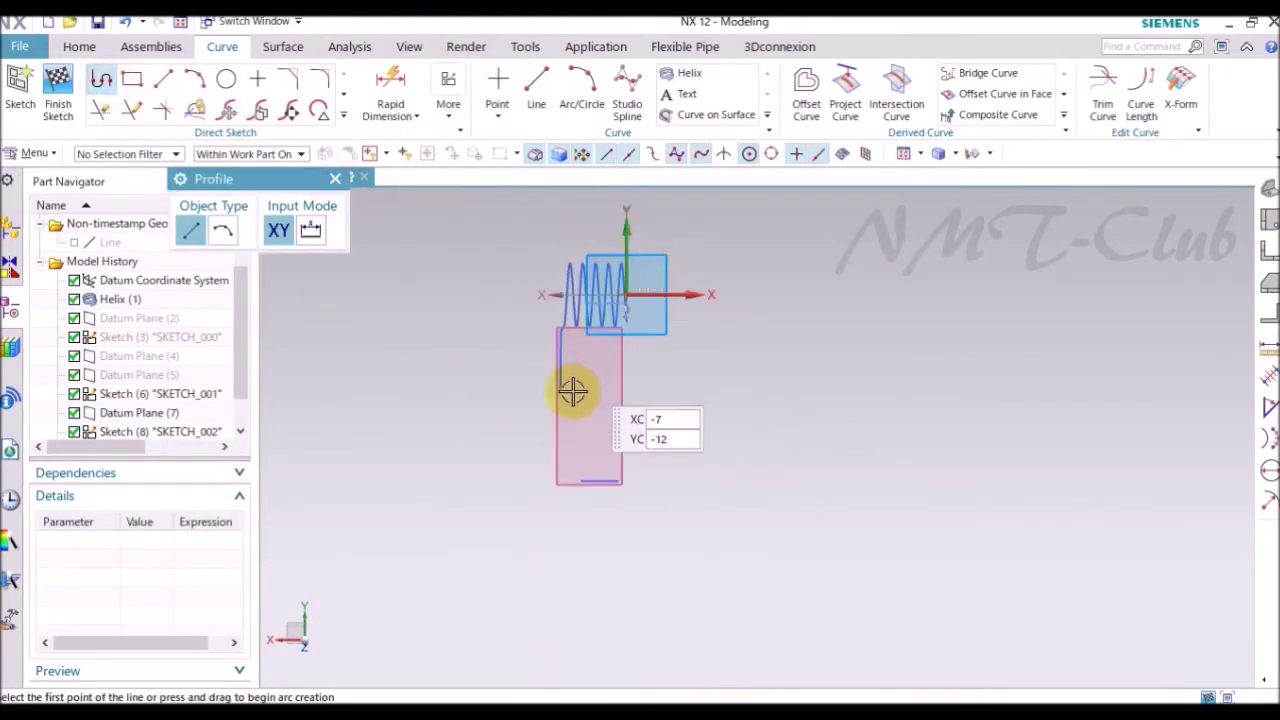
{"action": "scroll", "coordinate": [543, 382], "scroll_direction": "up", "scroll_amount": 3}
{"action": "left_click", "coordinate": [537, 383]}
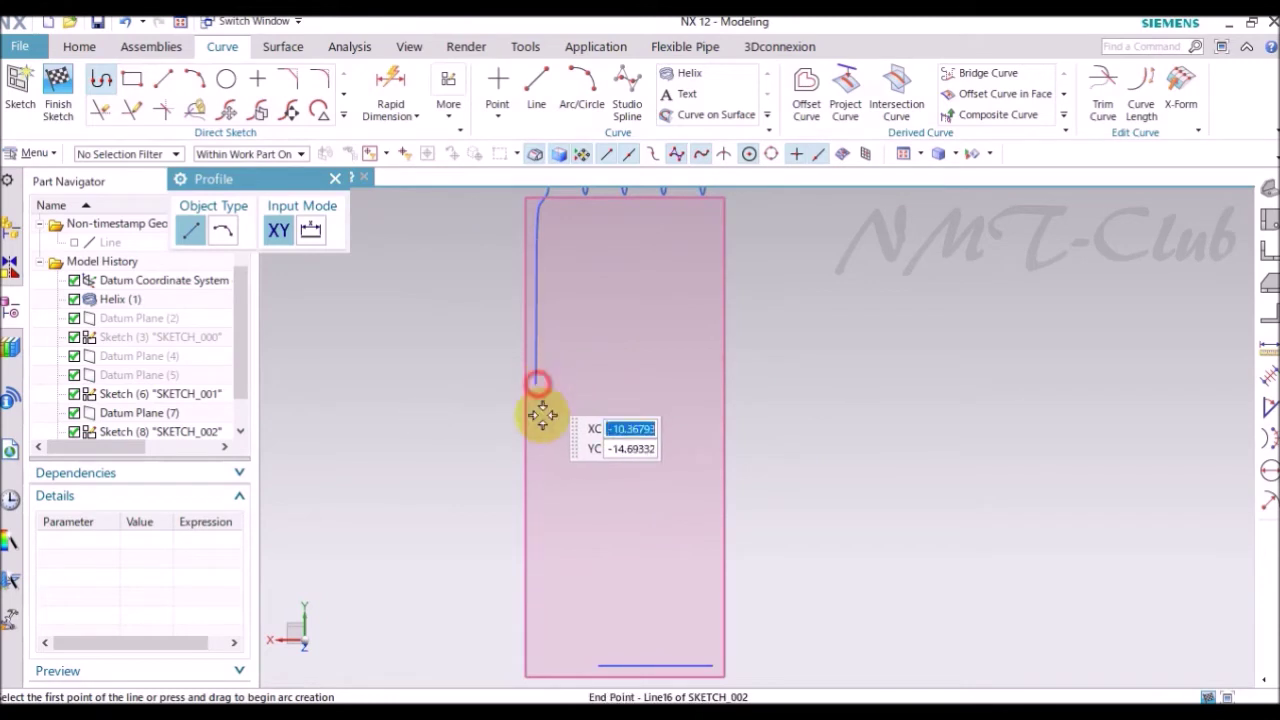
{"action": "left_click", "coordinate": [569, 625]}
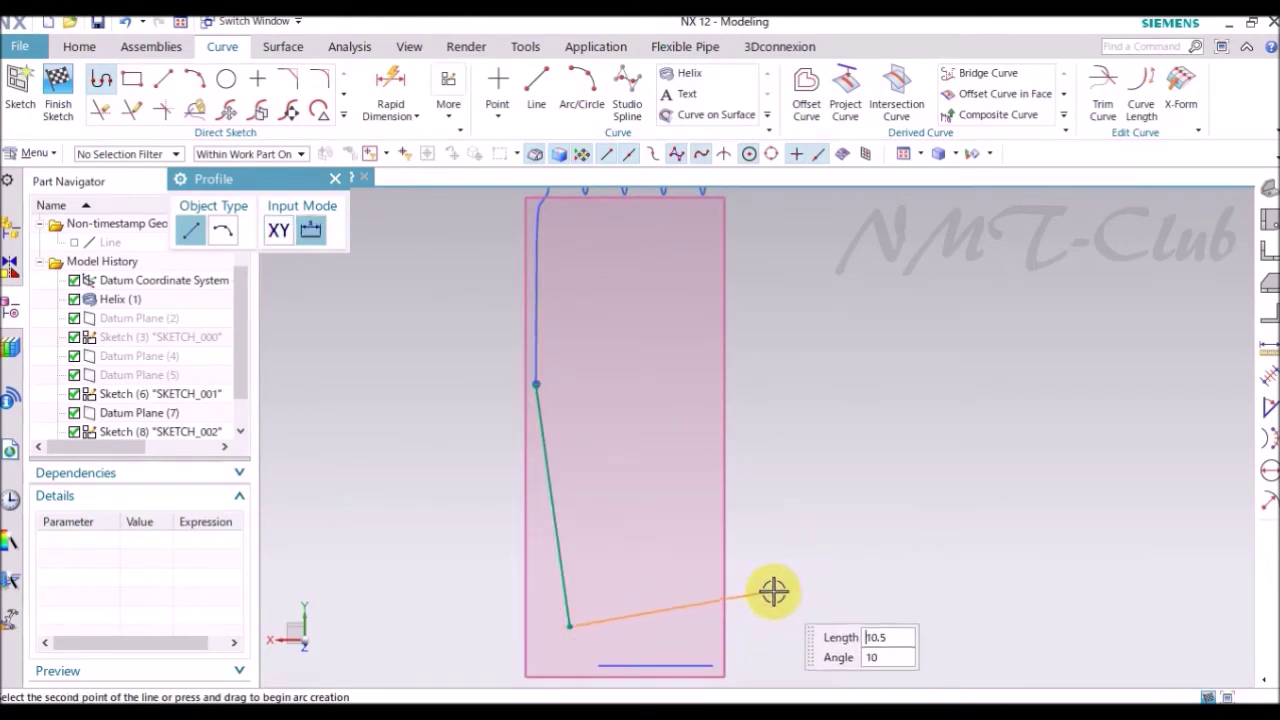
{"action": "scroll", "coordinate": [794, 538], "scroll_direction": "down", "scroll_amount": 5}
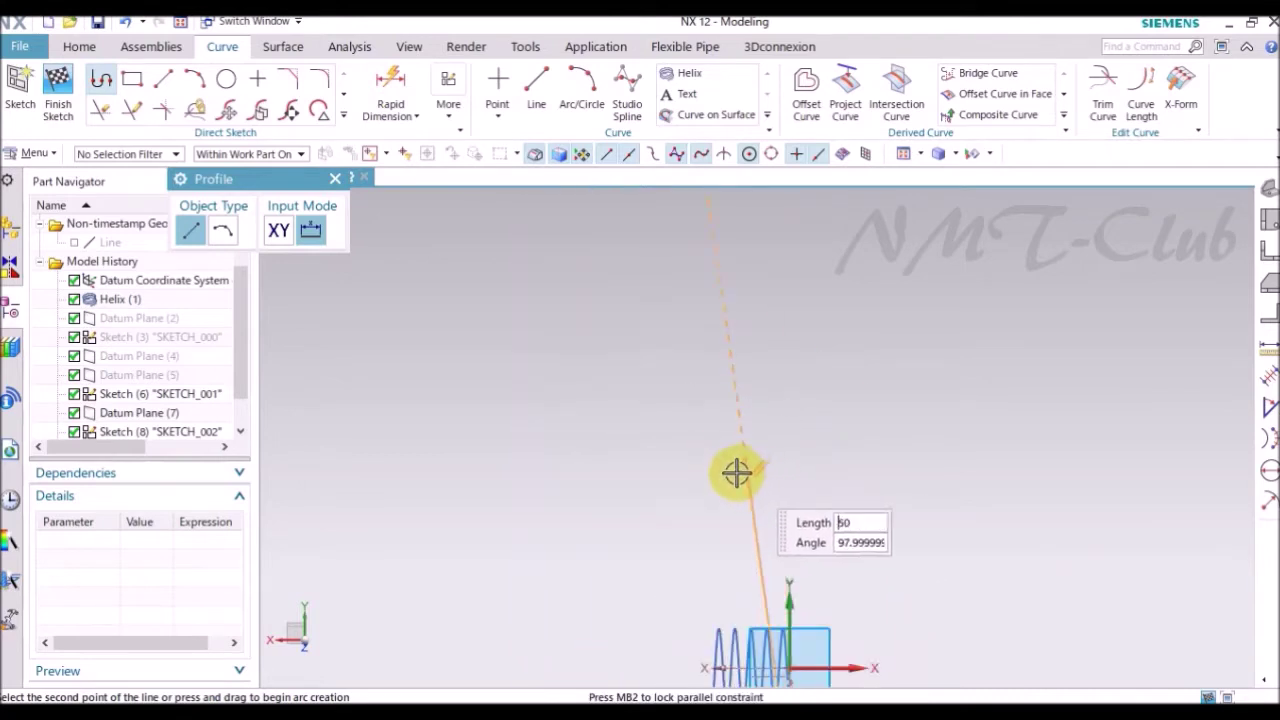
{"action": "left_click", "coordinate": [701, 457]}
{"action": "mouse_move", "coordinate": [645, 406]}
{"action": "middle_mouse_down"}
{"action": "mouse_move", "coordinate": [731, 429]}
{"action": "mouse_move", "coordinate": [766, 520]}
{"action": "middle_mouse_up"}
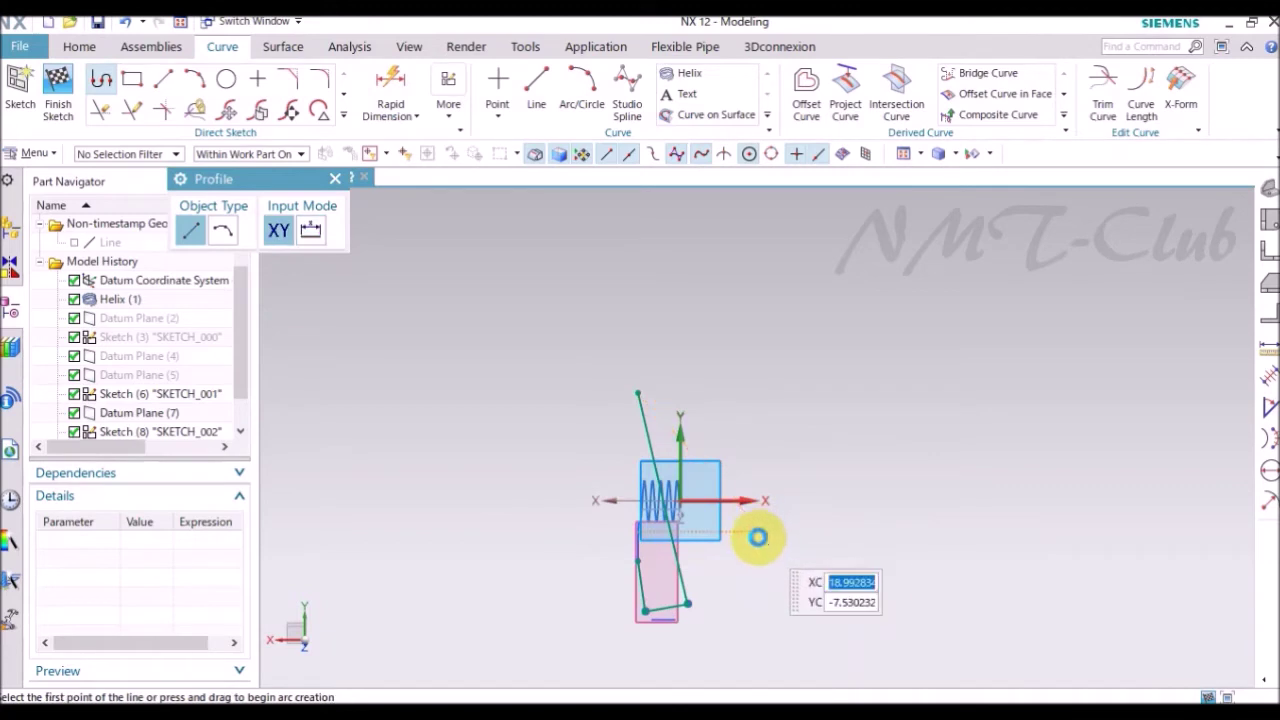
{"action": "key", "text": "Escape"}
- Make the bottom line parallel to the short existing line and the left line parallel to the vertical leg
{"action": "scroll", "coordinate": [686, 503], "scroll_direction": "up", "scroll_amount": 2}
{"action": "scroll", "coordinate": [669, 451], "scroll_direction": "up", "scroll_amount": 5}
{"action": "scroll", "coordinate": [669, 451], "scroll_direction": "up", "scroll_amount": 1}
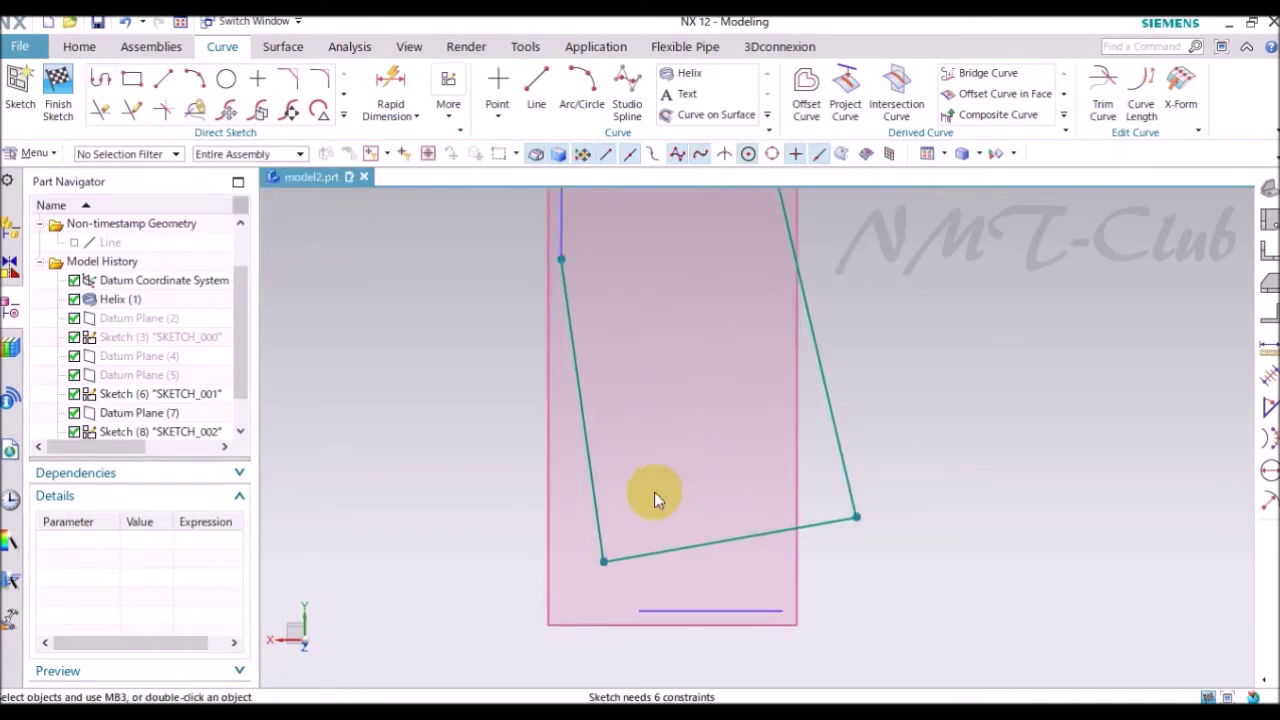
{"action": "key", "text": "c"}
{"action": "left_click", "coordinate": [661, 552]}
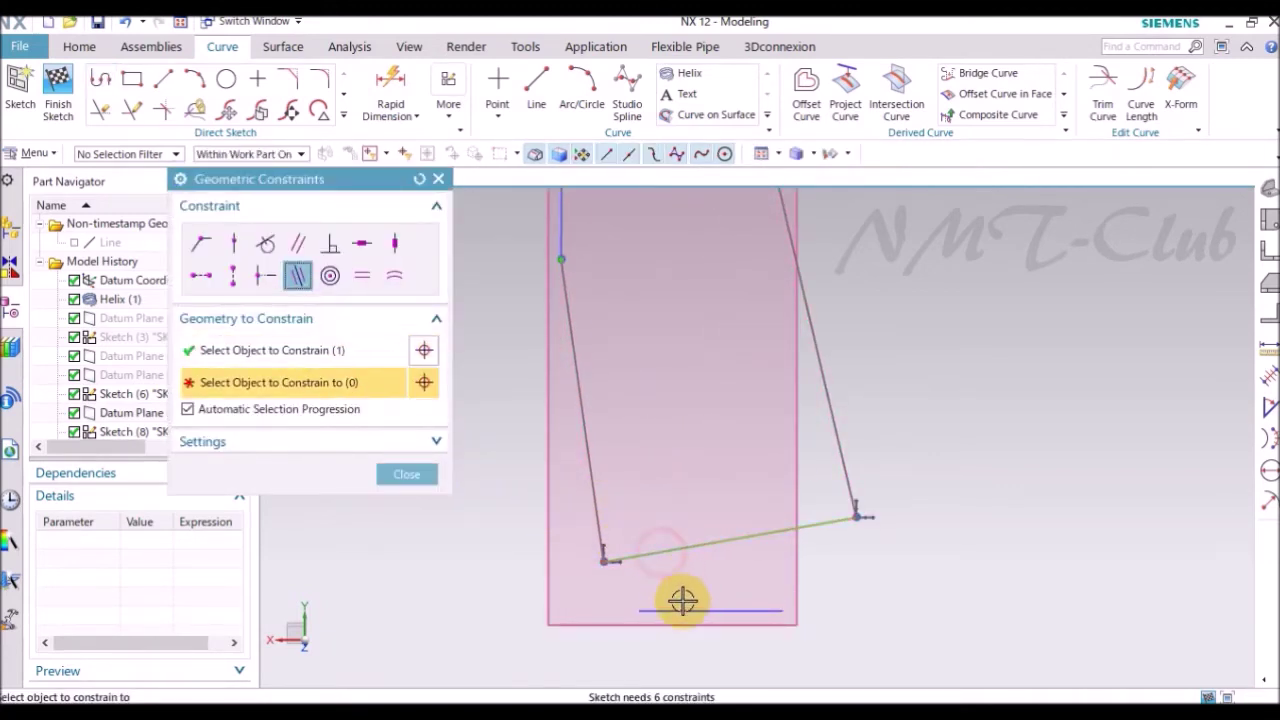
{"action": "left_click", "coordinate": [682, 604]}
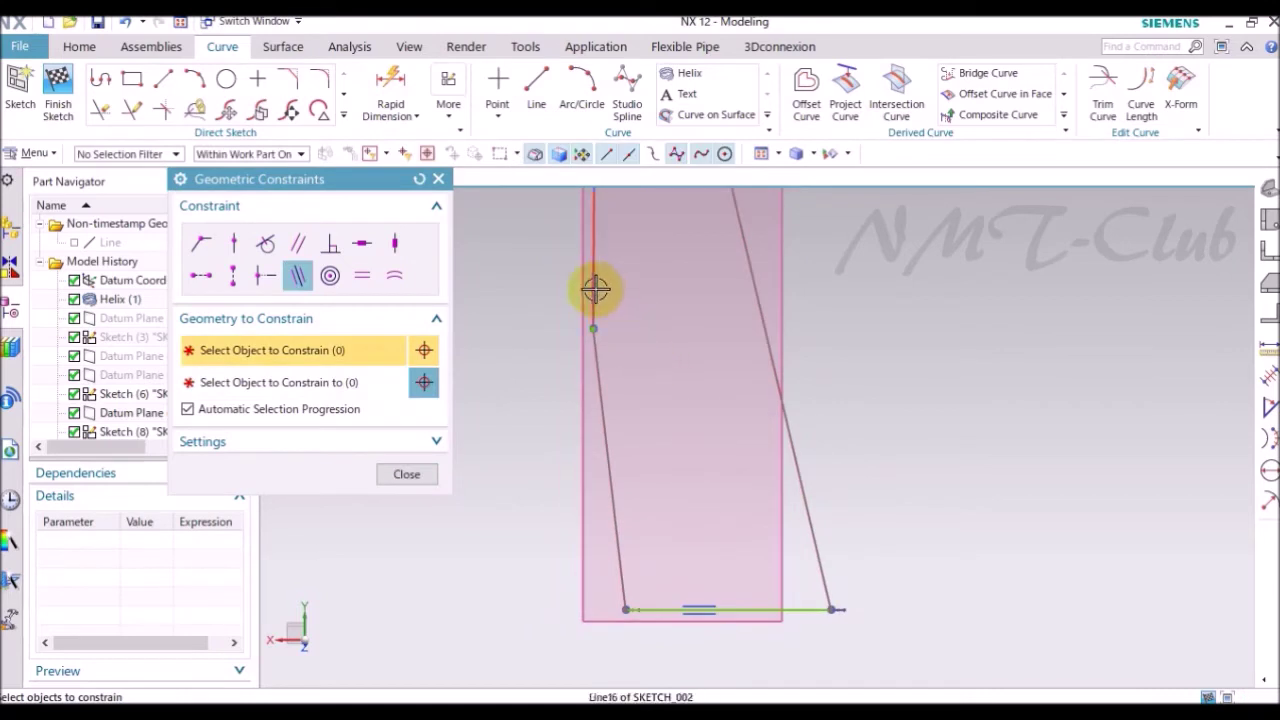
{"action": "left_click", "coordinate": [595, 289]}
{"action": "left_click", "coordinate": [600, 389]}
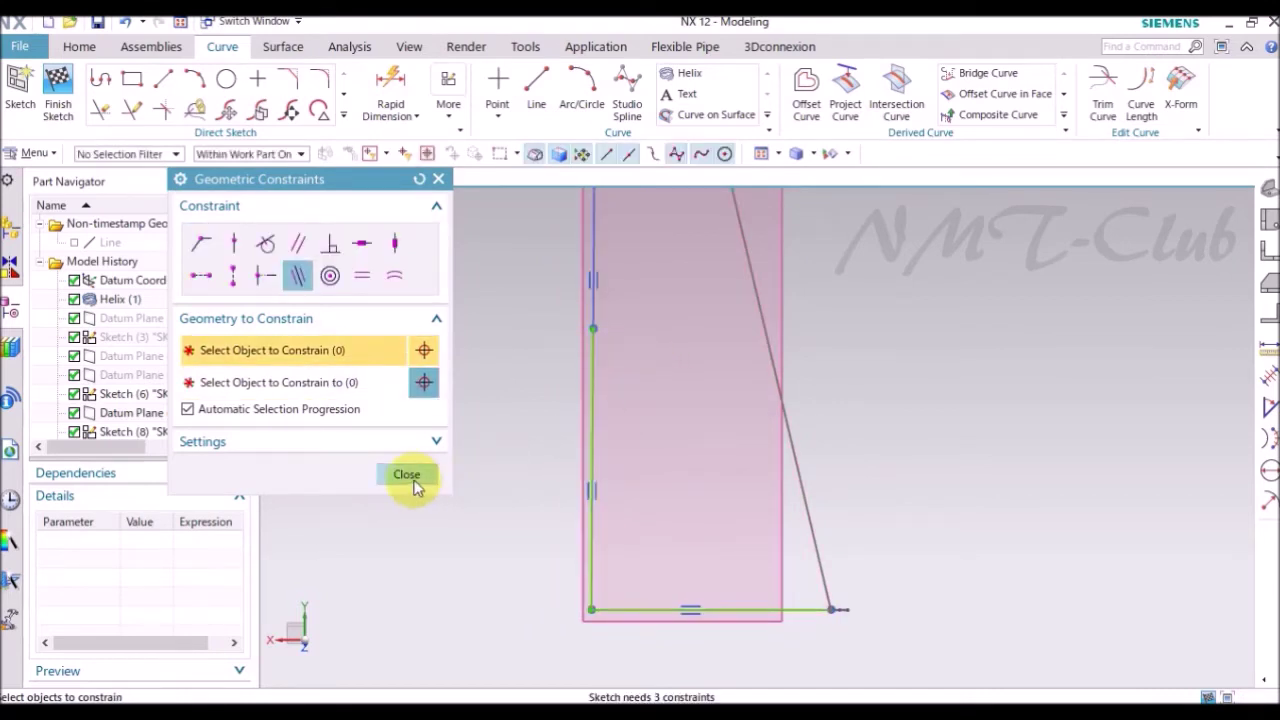
- Round both bottom corners of the leg profile with R2 fillets
{"action": "left_click", "coordinate": [410, 476]}
{"action": "key", "text": "f"}
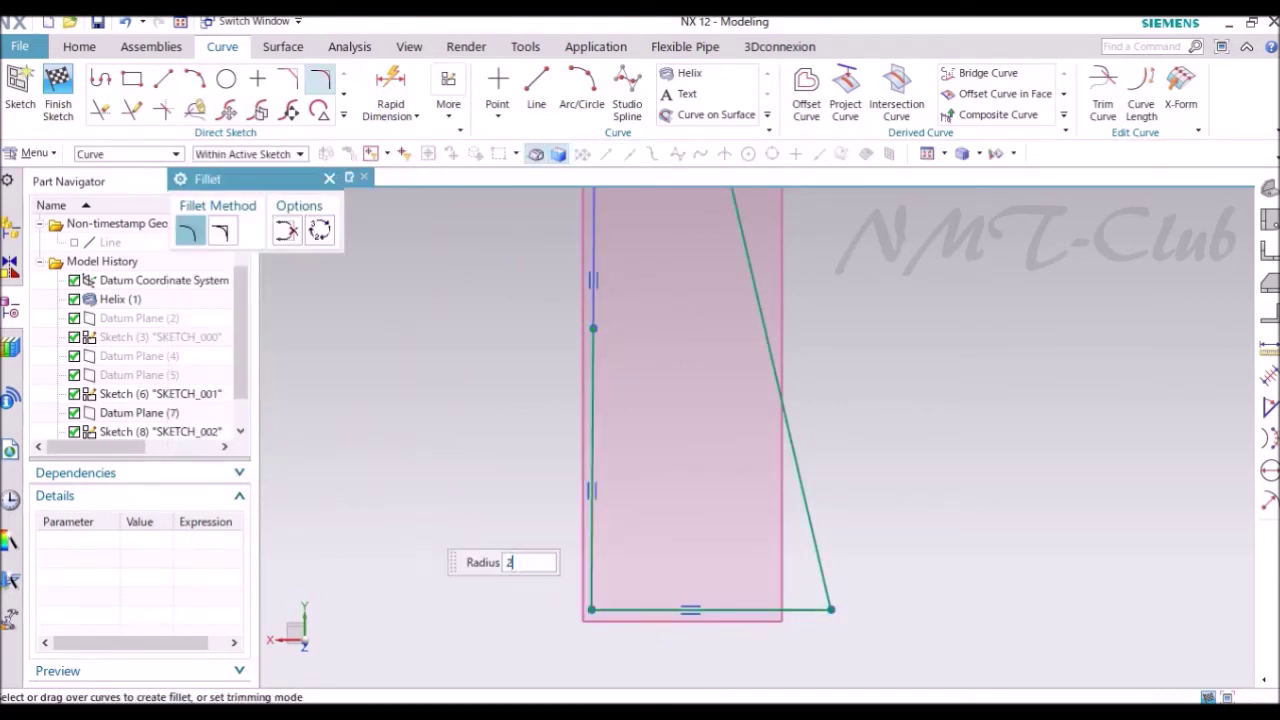
{"action": "left_click_drag", "start_coordinate": [606, 656], "coordinate": [527, 577]}
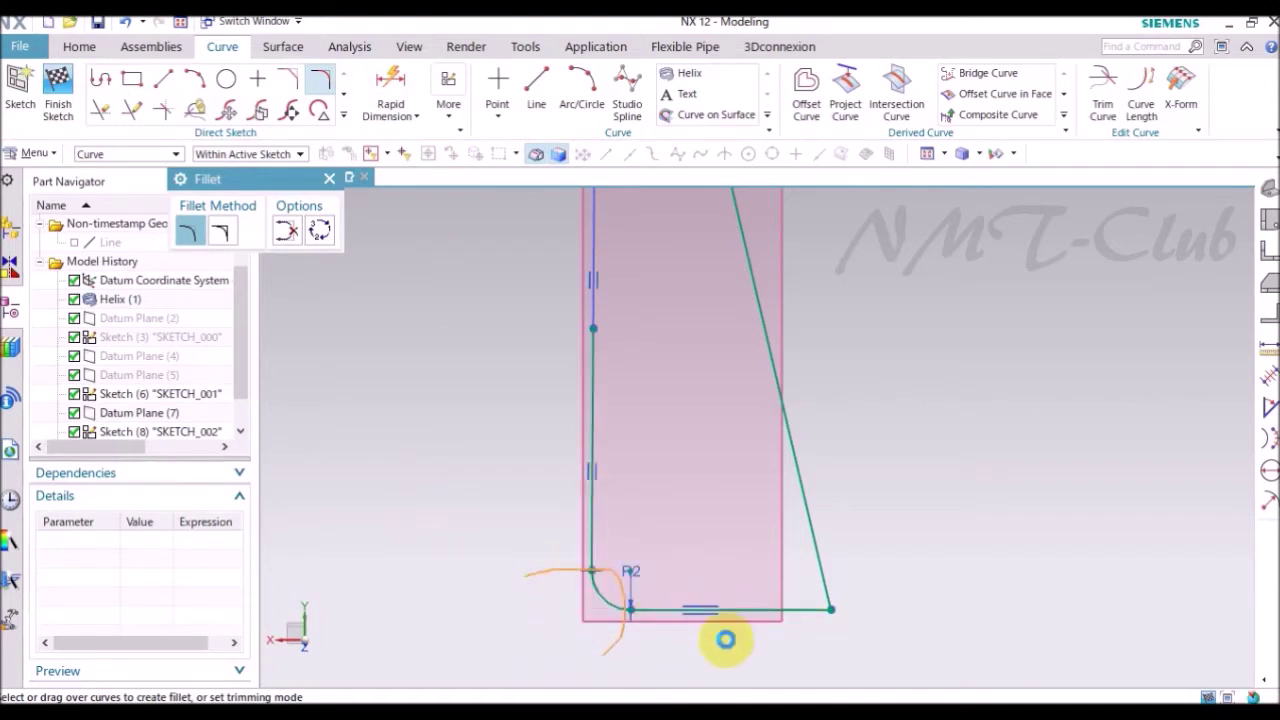
{"action": "mouse_move", "coordinate": [809, 629]}
{"action": "left_mouse_down"}
{"action": "mouse_move", "coordinate": [877, 560]}
{"action": "mouse_move", "coordinate": [911, 546]}
{"action": "left_mouse_up"}
{"action": "key", "text": "Escape"}
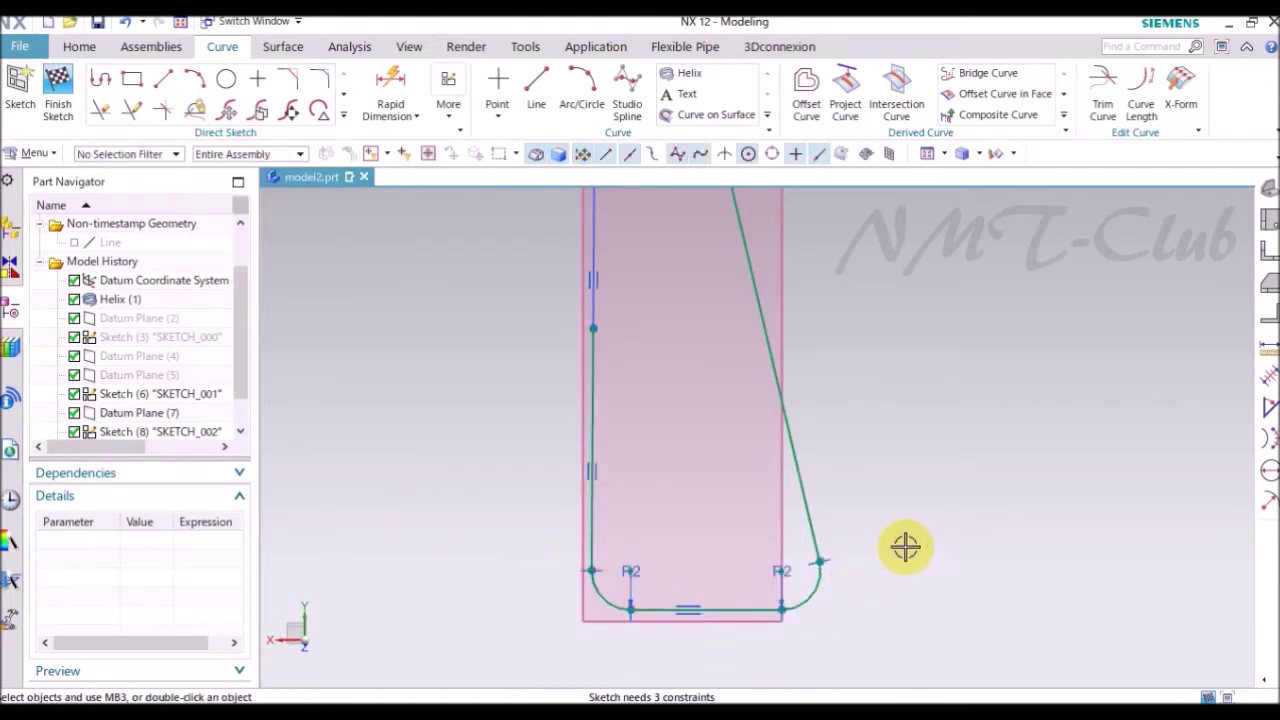
- Add an 11 horizontal width dimension from the left vertical line to the right-hand arc
{"action": "key", "text": "d"}
{"action": "left_click", "coordinate": [345, 451]}
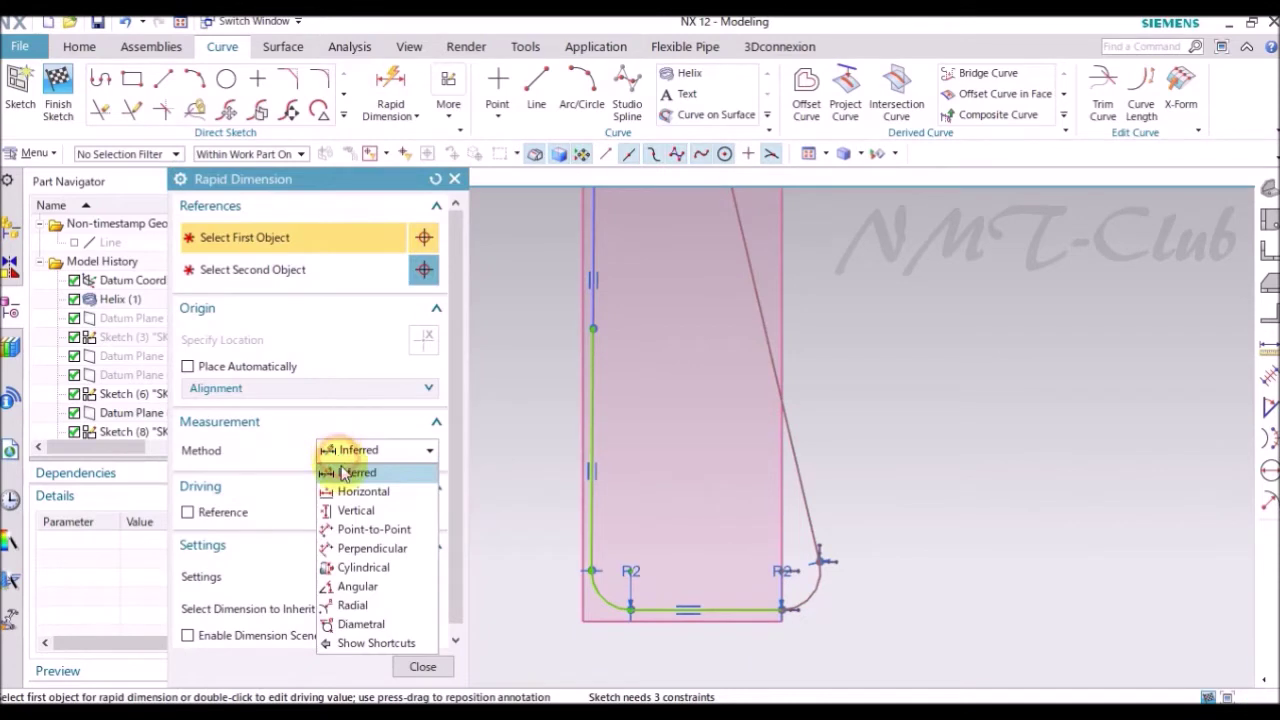
{"action": "left_click", "coordinate": [345, 491]}
{"action": "scroll", "coordinate": [572, 600], "scroll_direction": "up", "scroll_amount": 2}
{"action": "scroll", "coordinate": [590, 578], "scroll_direction": "up", "scroll_amount": 1}
{"action": "left_click", "coordinate": [614, 527]}
{"action": "left_click", "coordinate": [975, 558]}
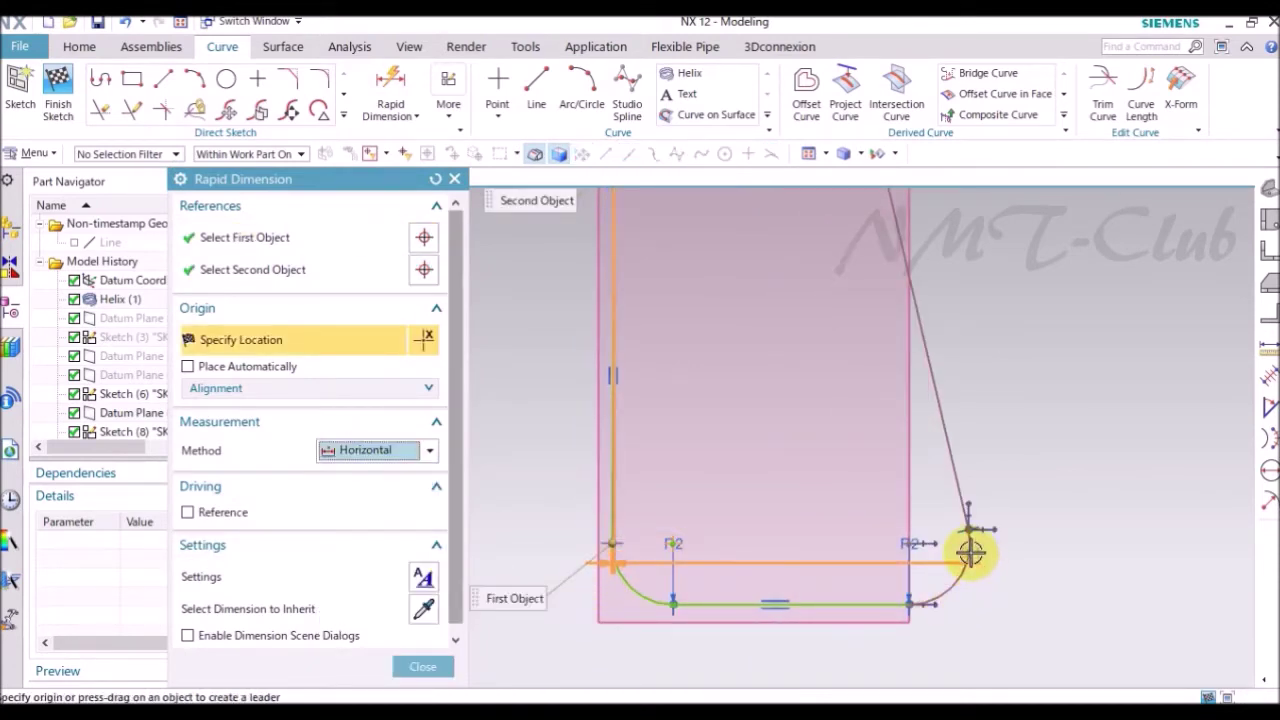
{"action": "left_click", "coordinate": [285, 272]}
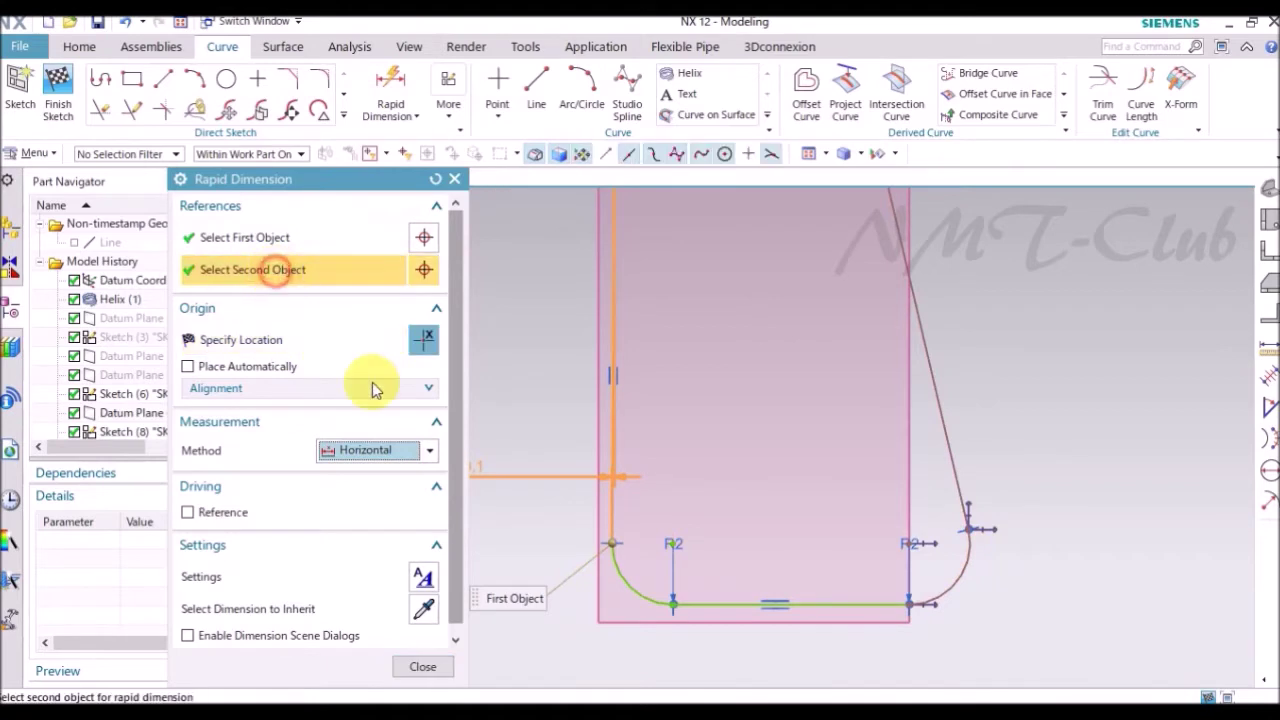
{"action": "left_click", "coordinate": [975, 550]}
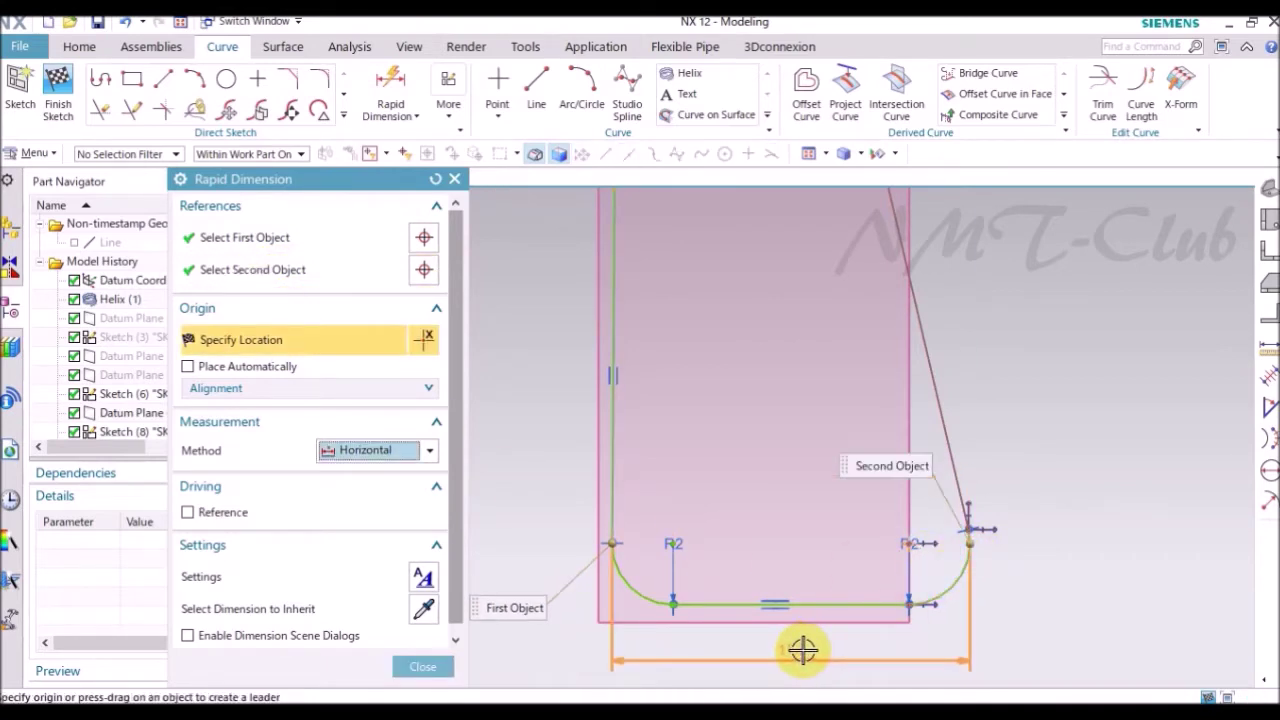
{"action": "left_click", "coordinate": [806, 650]}
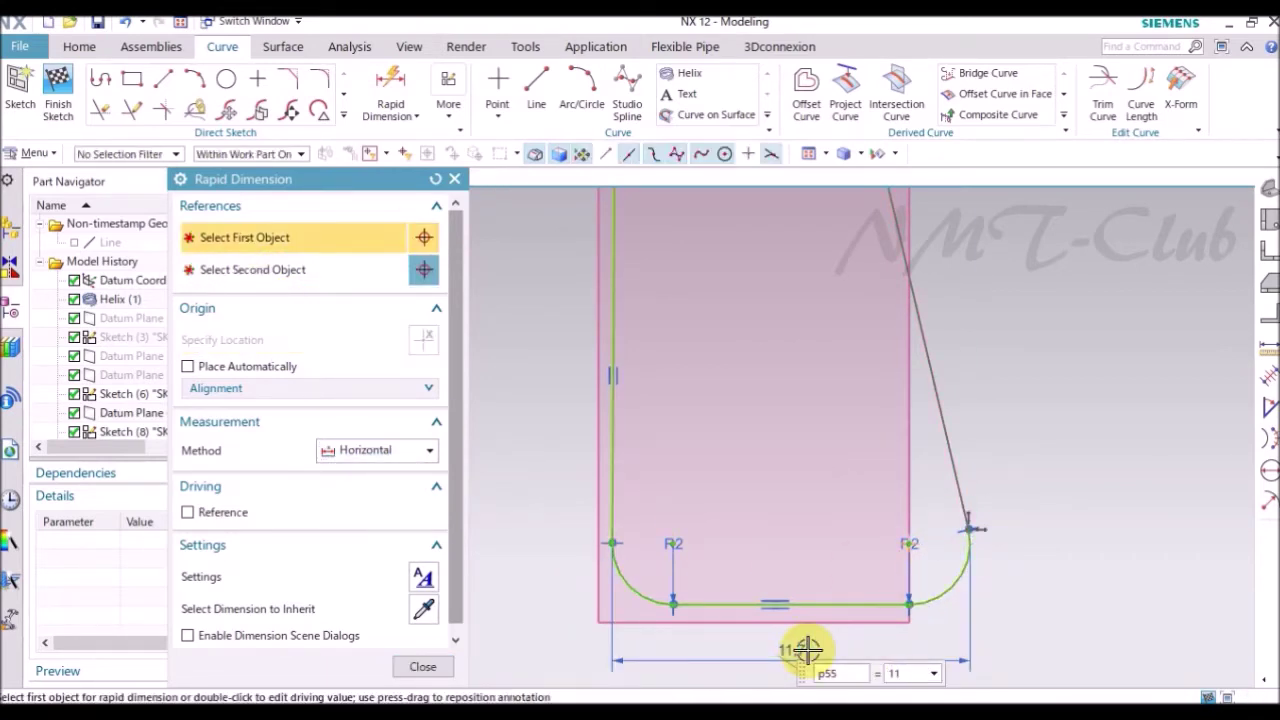
- Add a 13° angular dimension between the vertical leg line and the slanted line
{"action": "left_click", "coordinate": [355, 450]}
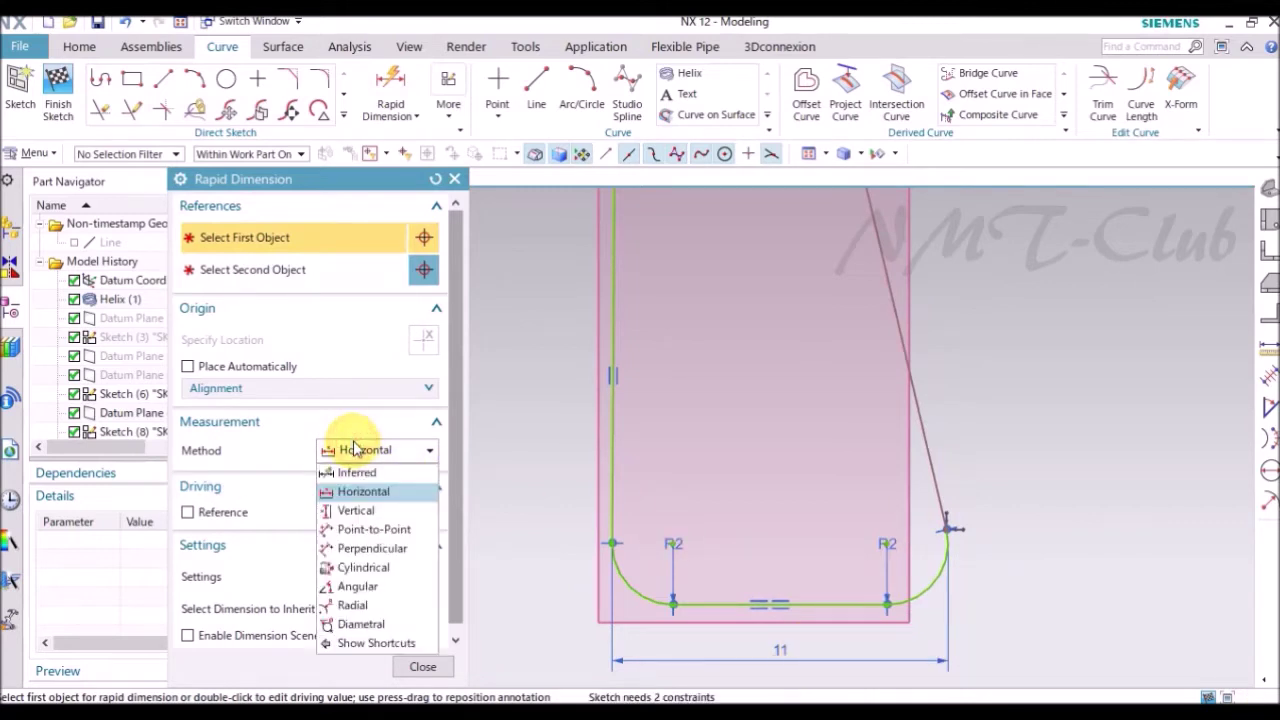
{"action": "left_click", "coordinate": [357, 586]}
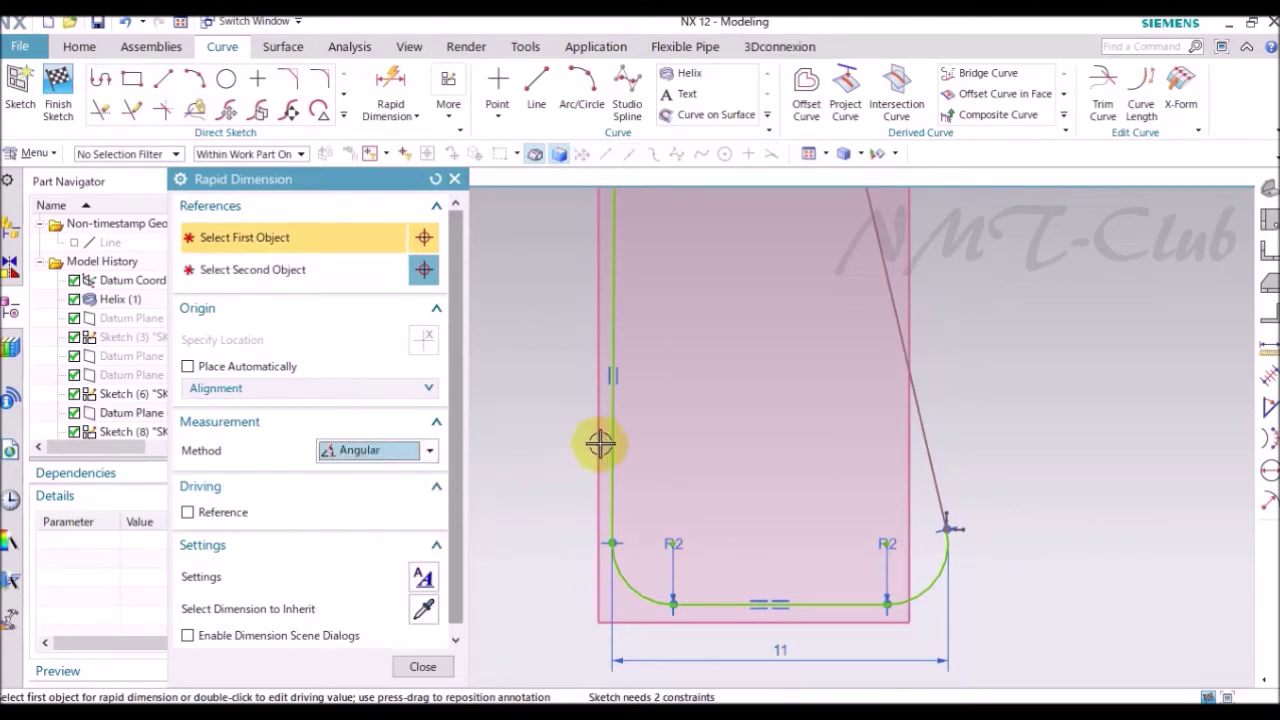
{"action": "left_click", "coordinate": [615, 440]}
{"action": "left_click", "coordinate": [910, 475]}
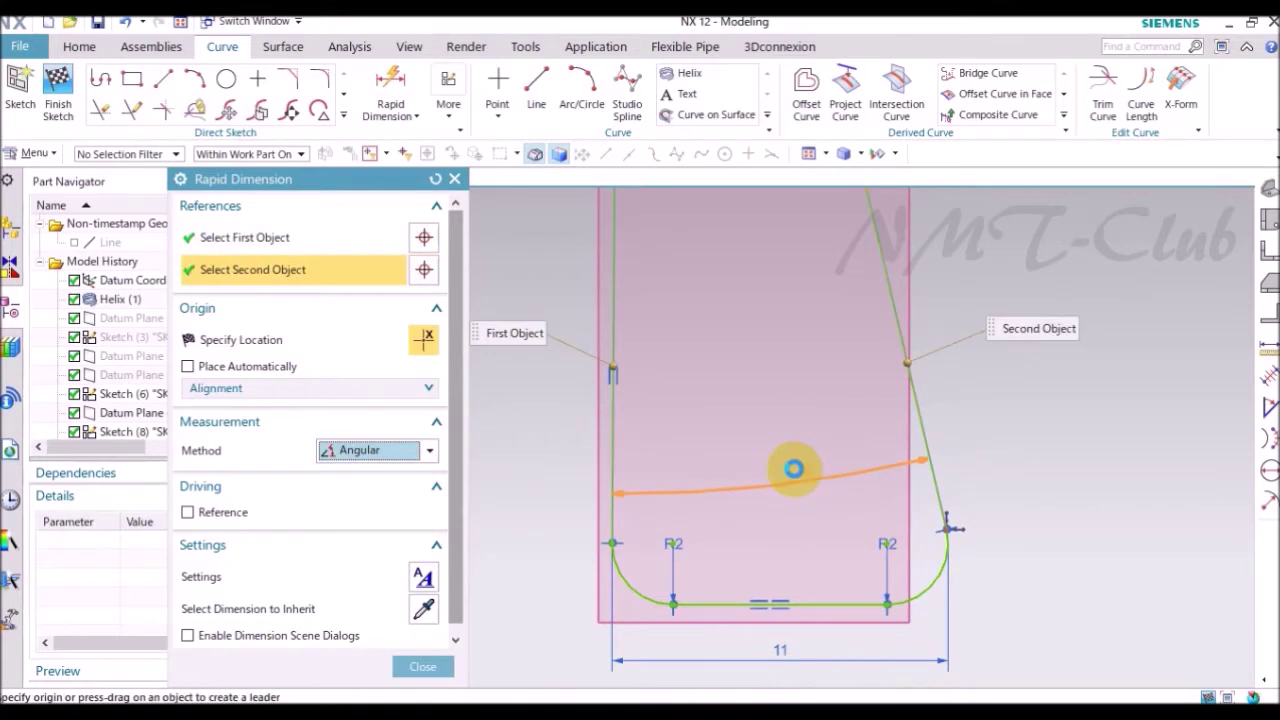
{"action": "left_click", "coordinate": [793, 466]}
{"action": "double_click", "coordinate": [793, 468]}
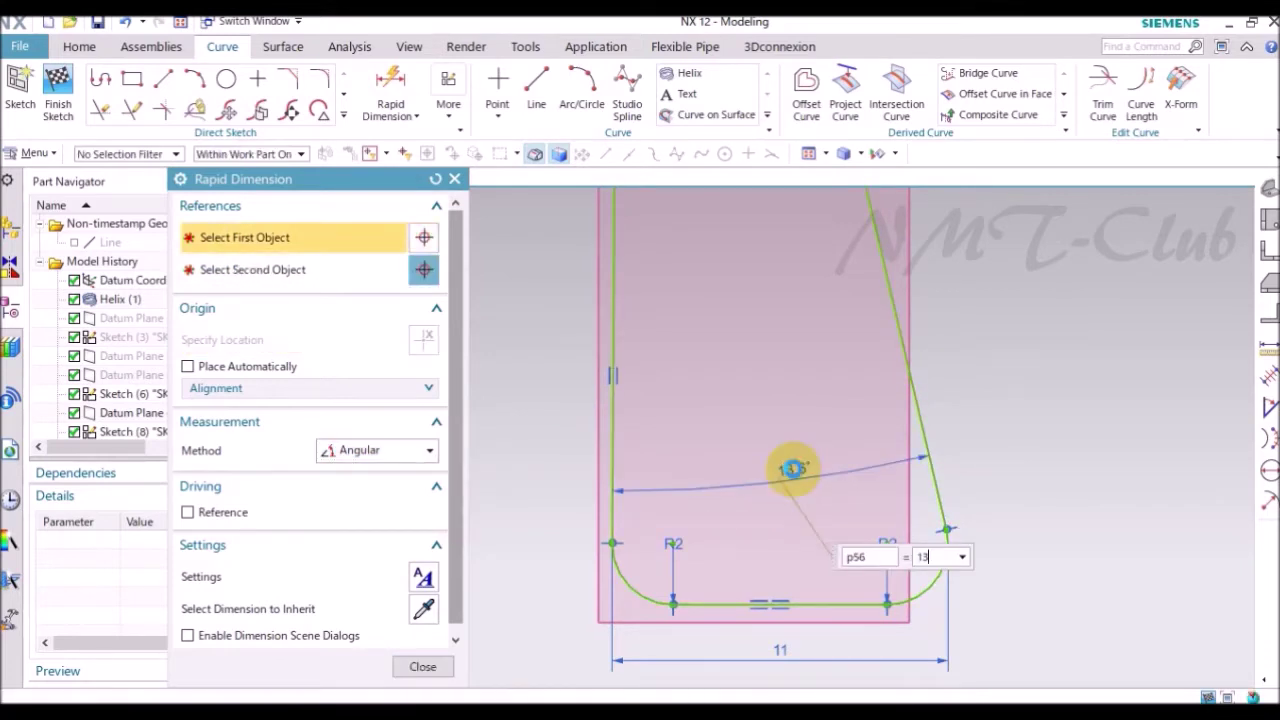
- Dimension the slanted line's length as 61
{"action": "left_click", "coordinate": [378, 455]}
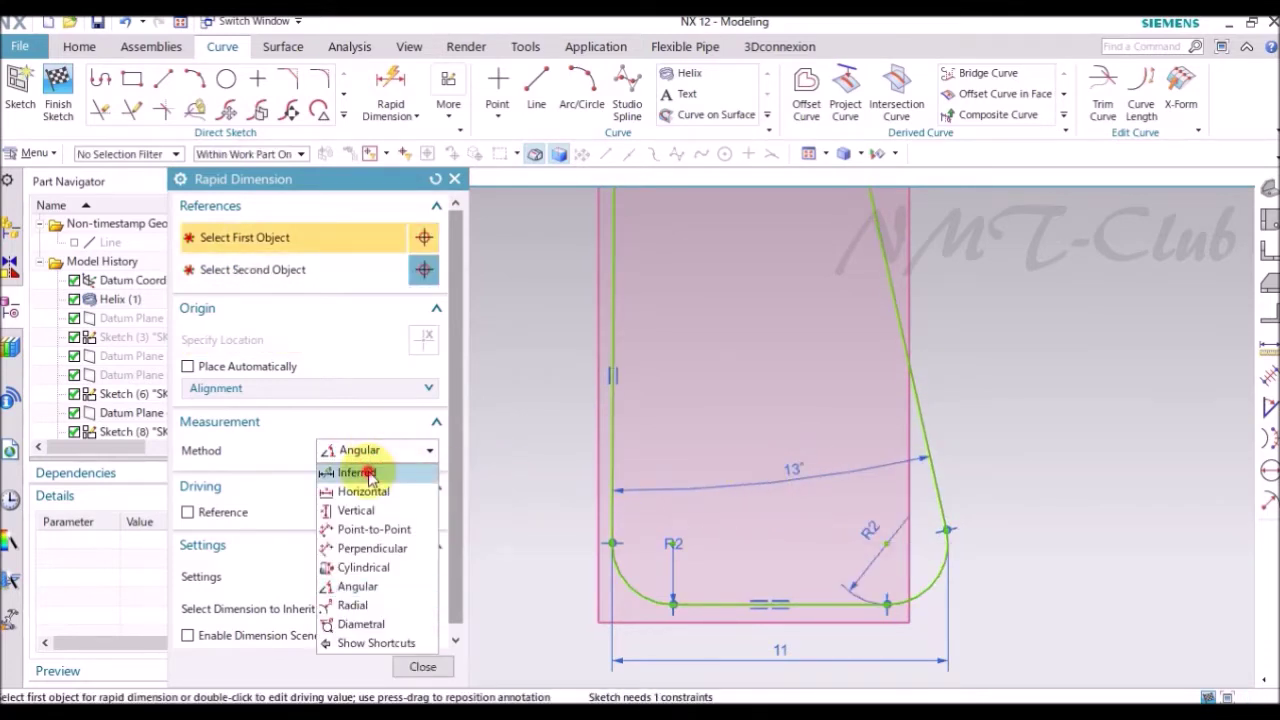
{"action": "left_click", "coordinate": [352, 471]}
{"action": "left_click", "coordinate": [930, 416]}
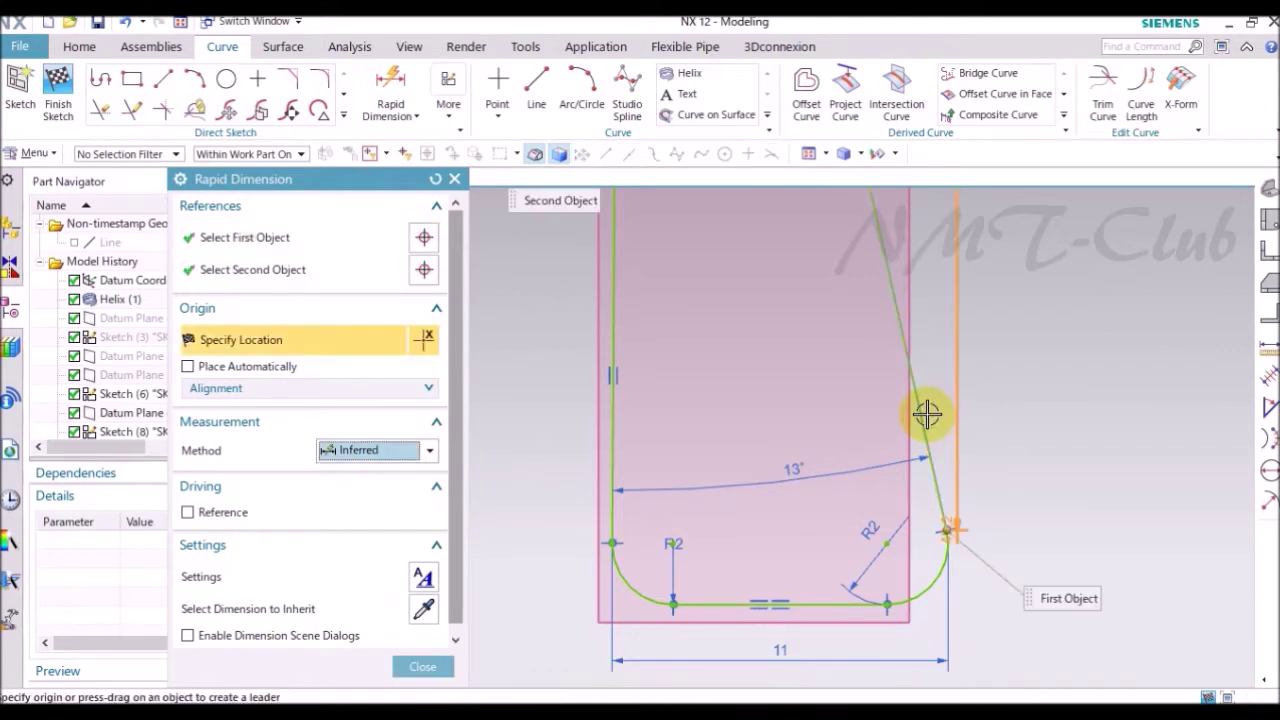
{"action": "left_click", "coordinate": [924, 400]}
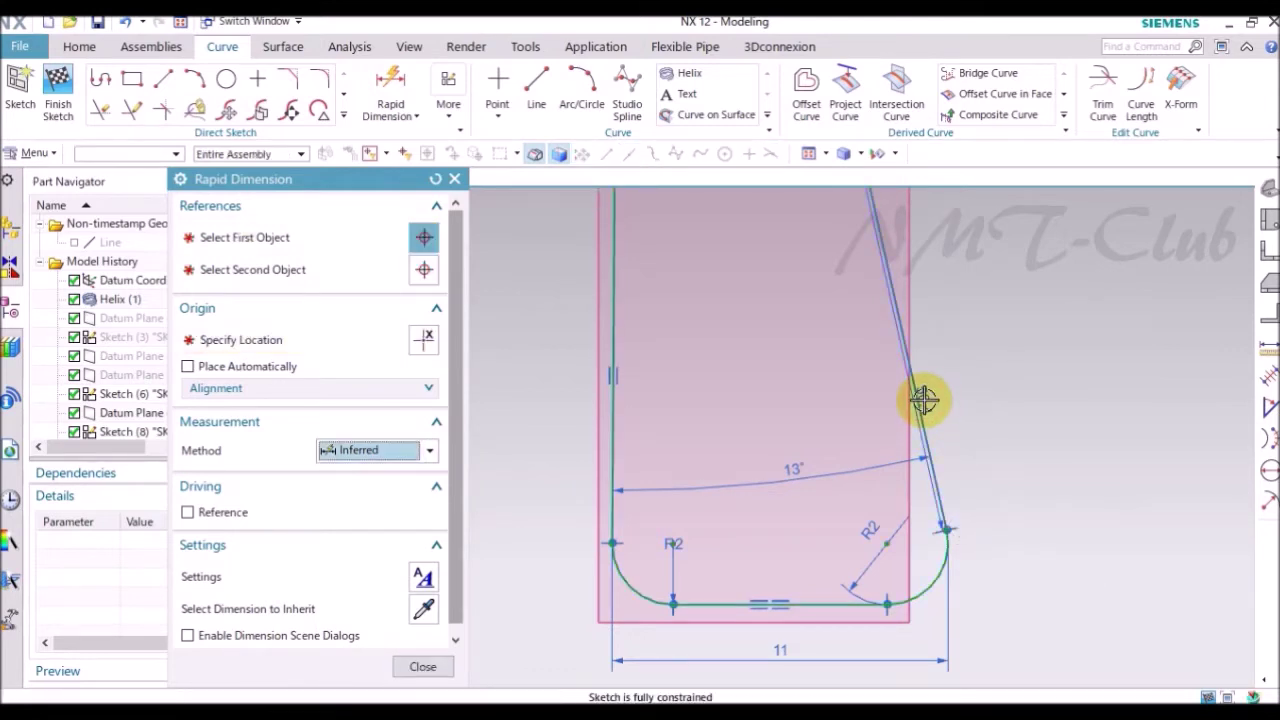
{"action": "type", "text": "61"}
{"action": "key", "text": "Return"}
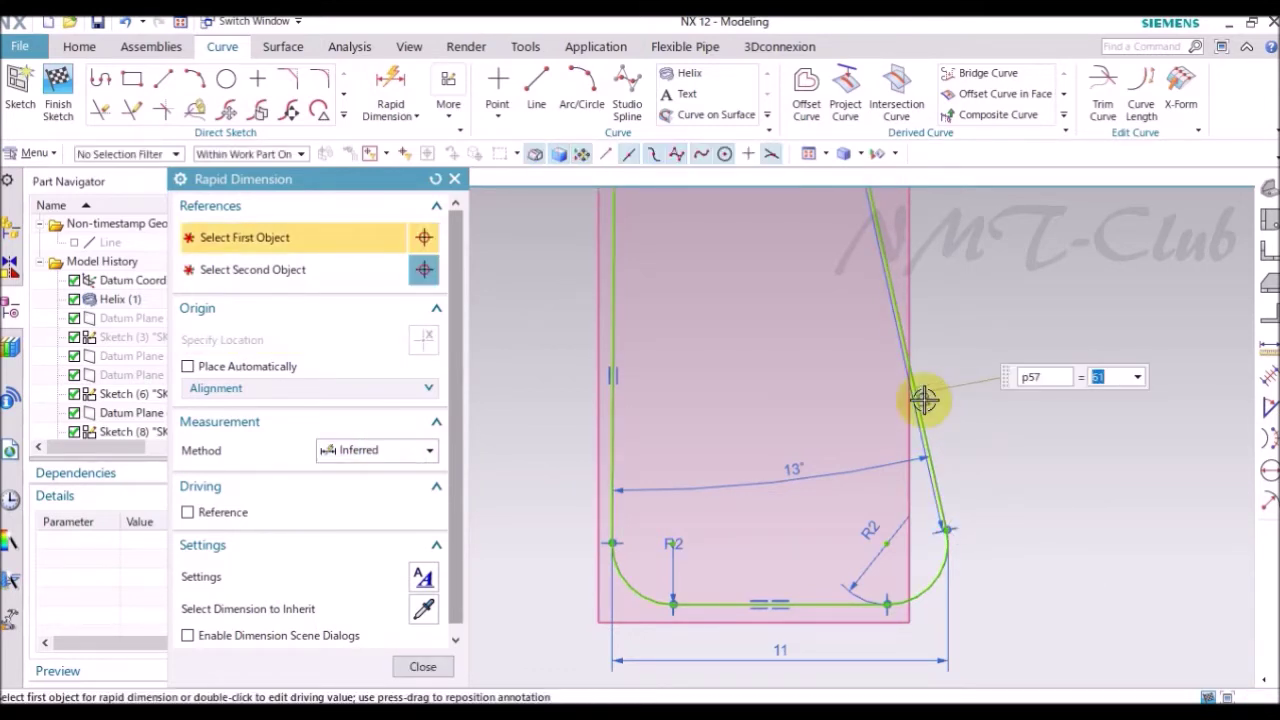
{"action": "left_click", "coordinate": [447, 668]}
{"action": "scroll", "coordinate": [706, 628], "scroll_direction": "down", "scroll_amount": 3}
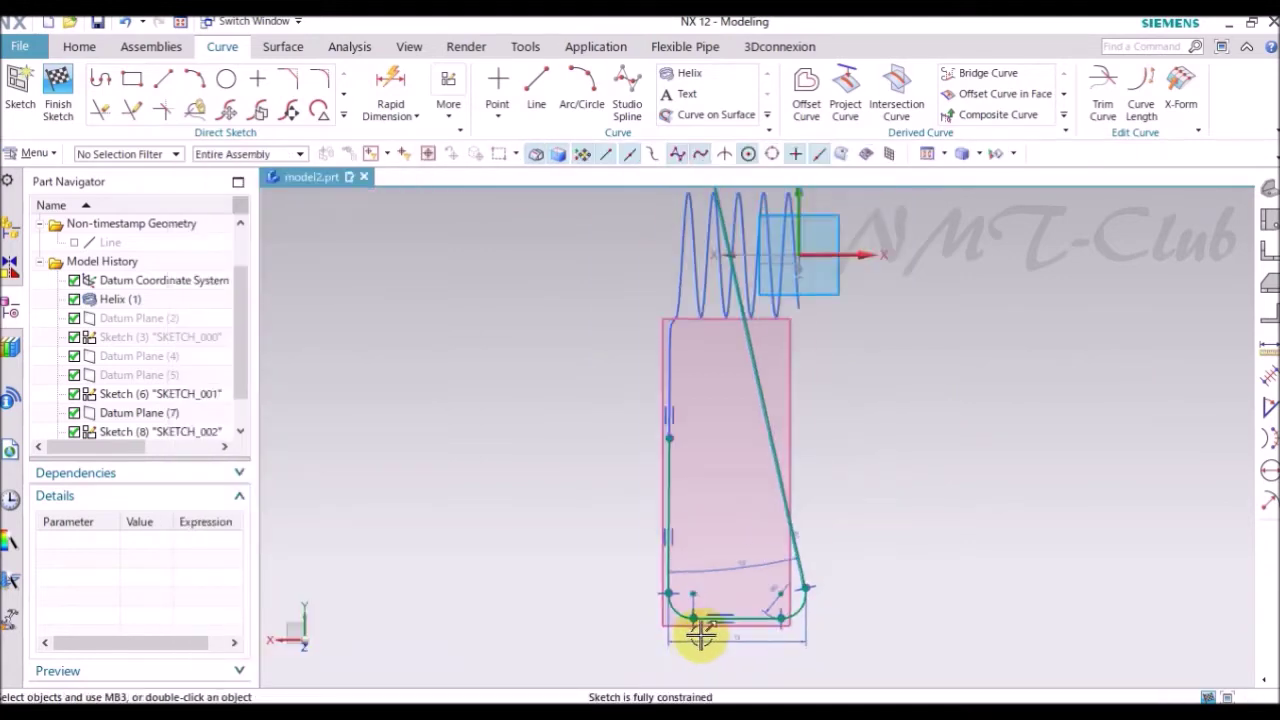
- Finish the leg sketch and hide Datum Plane (7)
{"action": "scroll", "coordinate": [700, 628], "scroll_direction": "down", "scroll_amount": 2}
{"action": "right_click", "coordinate": [556, 418]}
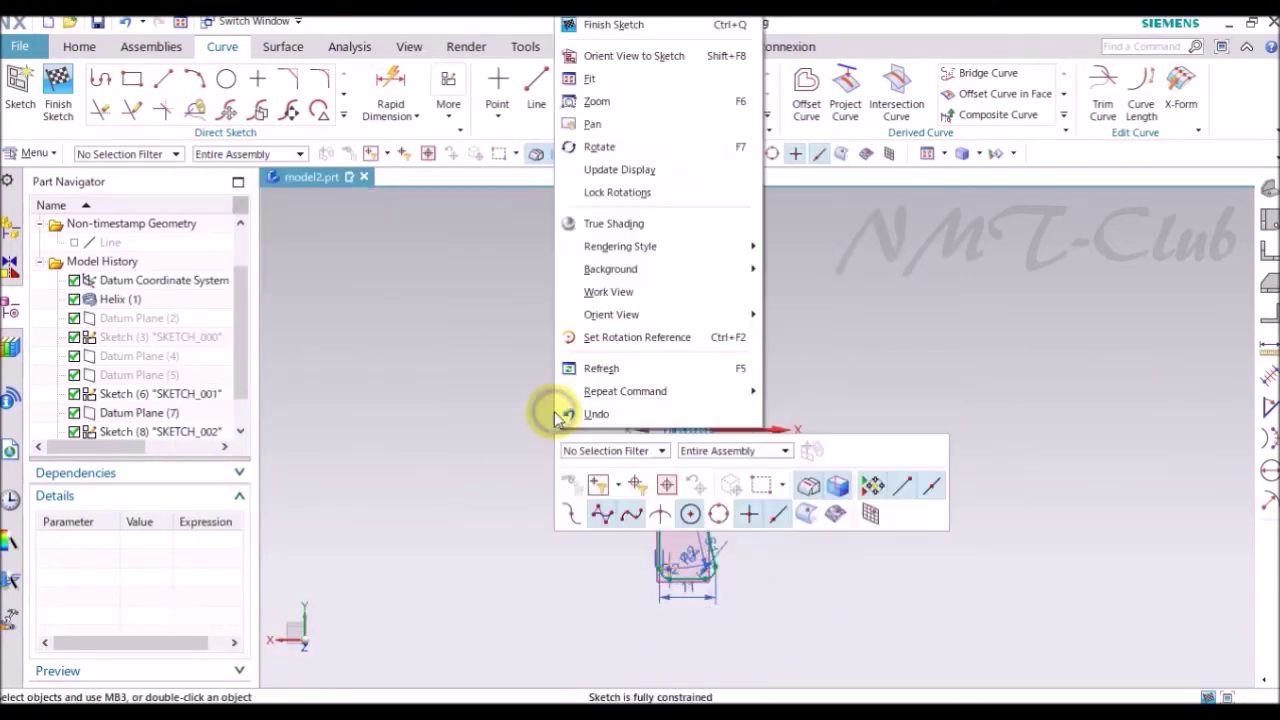
{"action": "left_click", "coordinate": [614, 24]}
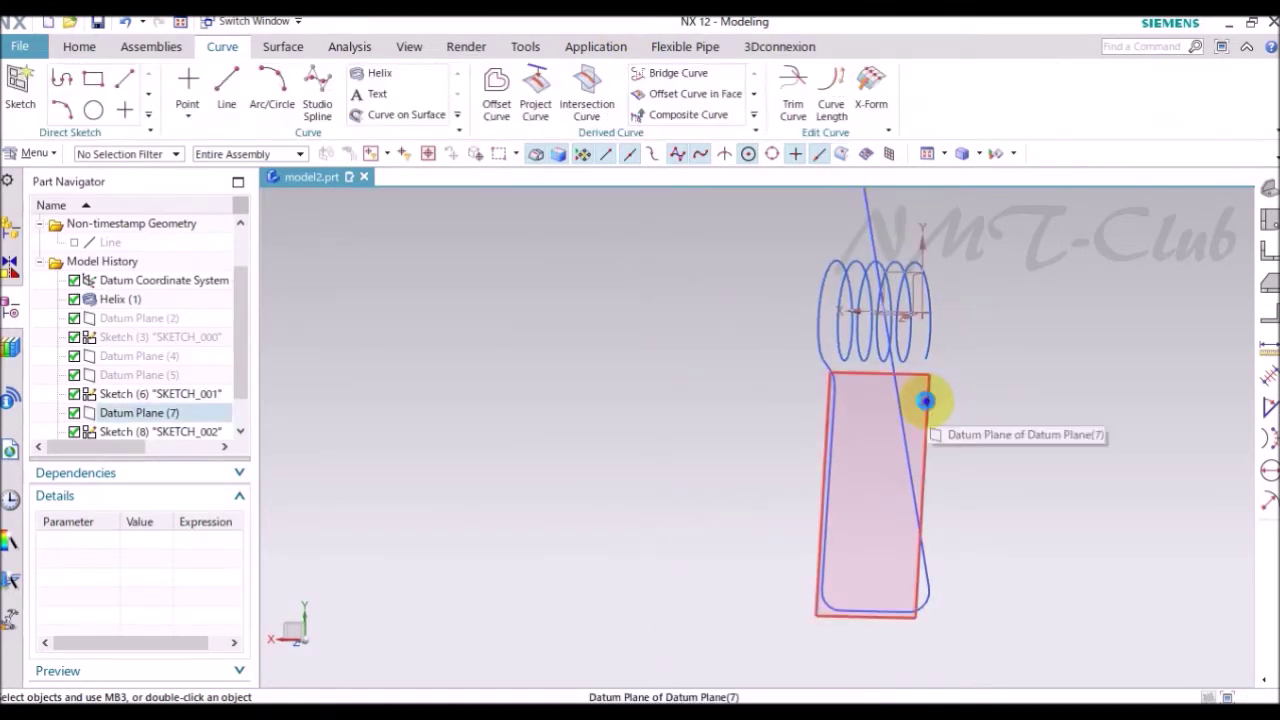
{"action": "right_click", "coordinate": [930, 400]}
{"action": "left_click", "coordinate": [1029, 564]}
- Orbit the view to show the coil and legs, and open a new Datum Plane dialog
{"action": "middle_click_drag", "start_coordinate": [1029, 564], "coordinate": [1268, 215]}
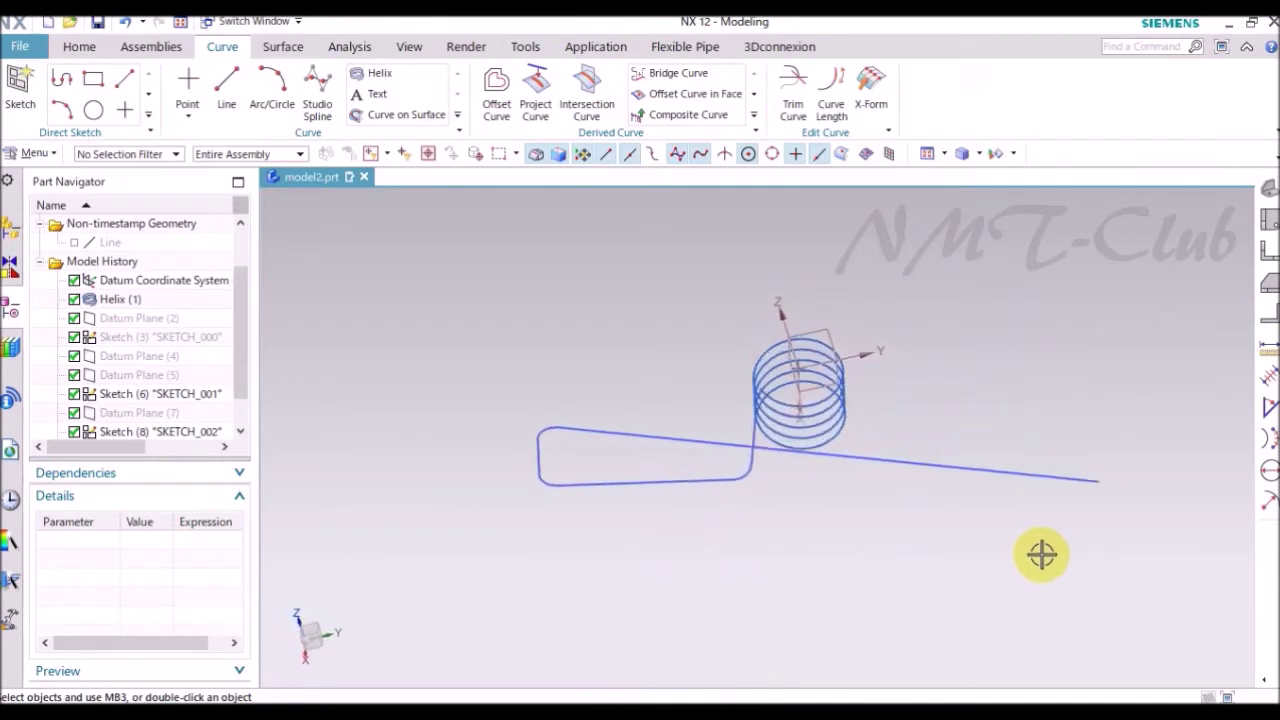
{"action": "mouse_move", "coordinate": [1268, 186]}
{"action": "middle_mouse_down"}
{"action": "mouse_move", "coordinate": [1229, 209]}
{"action": "mouse_move", "coordinate": [806, 318]}
{"action": "middle_mouse_up"}
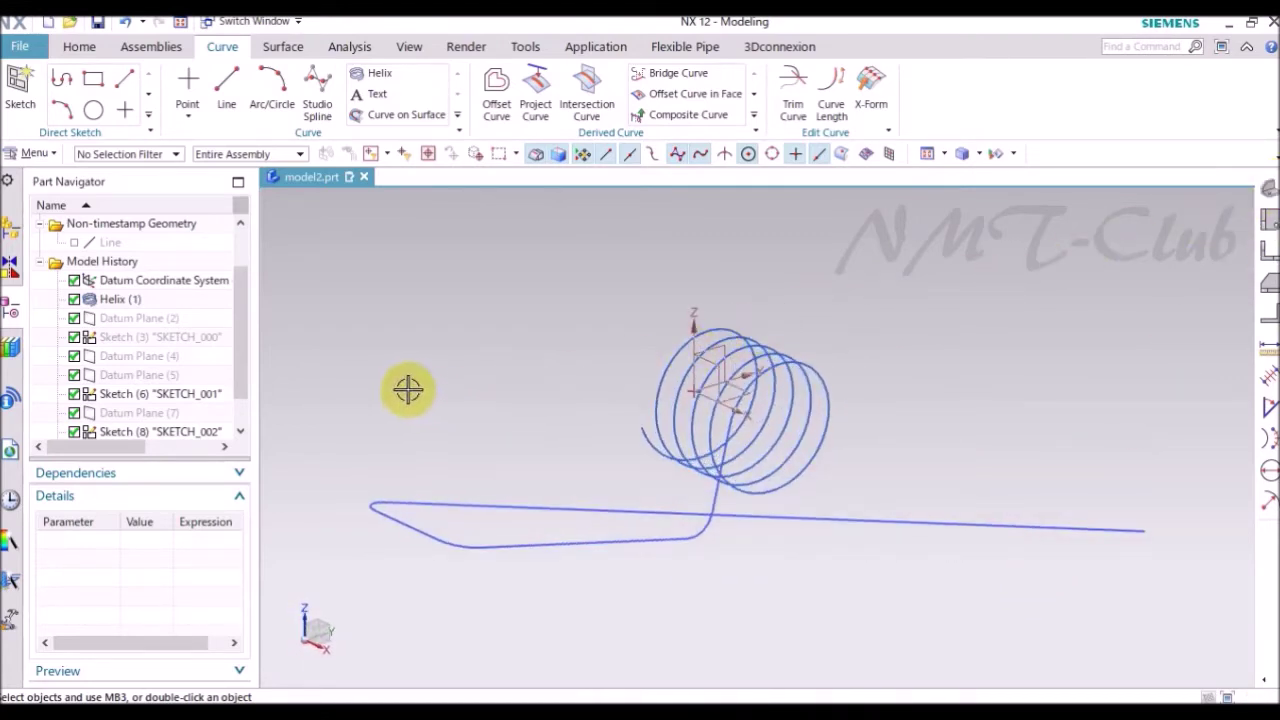
{"action": "left_click", "coordinate": [79, 47]}
{"action": "left_click", "coordinate": [193, 89]}
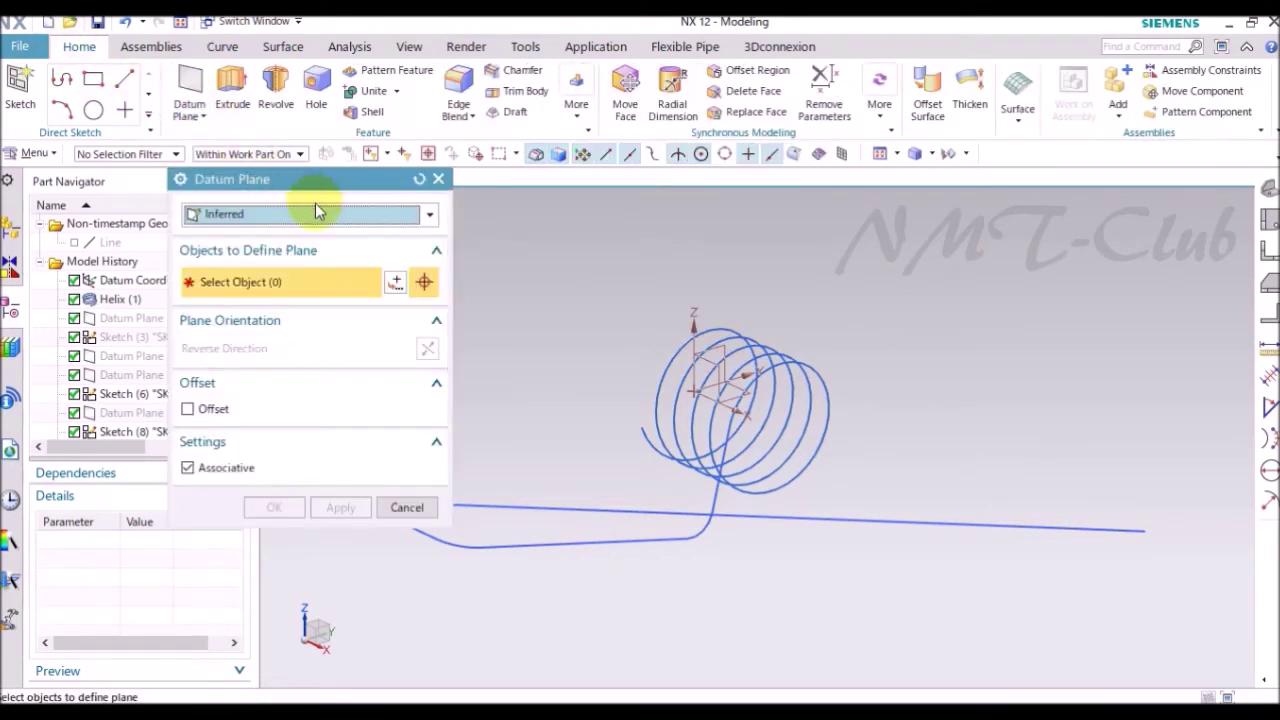
- Create an At Angle datum plane from Datum Plane (7) about leg line Line20 at -10°
{"action": "left_click", "coordinate": [308, 216]}
{"action": "left_click", "coordinate": [258, 274]}
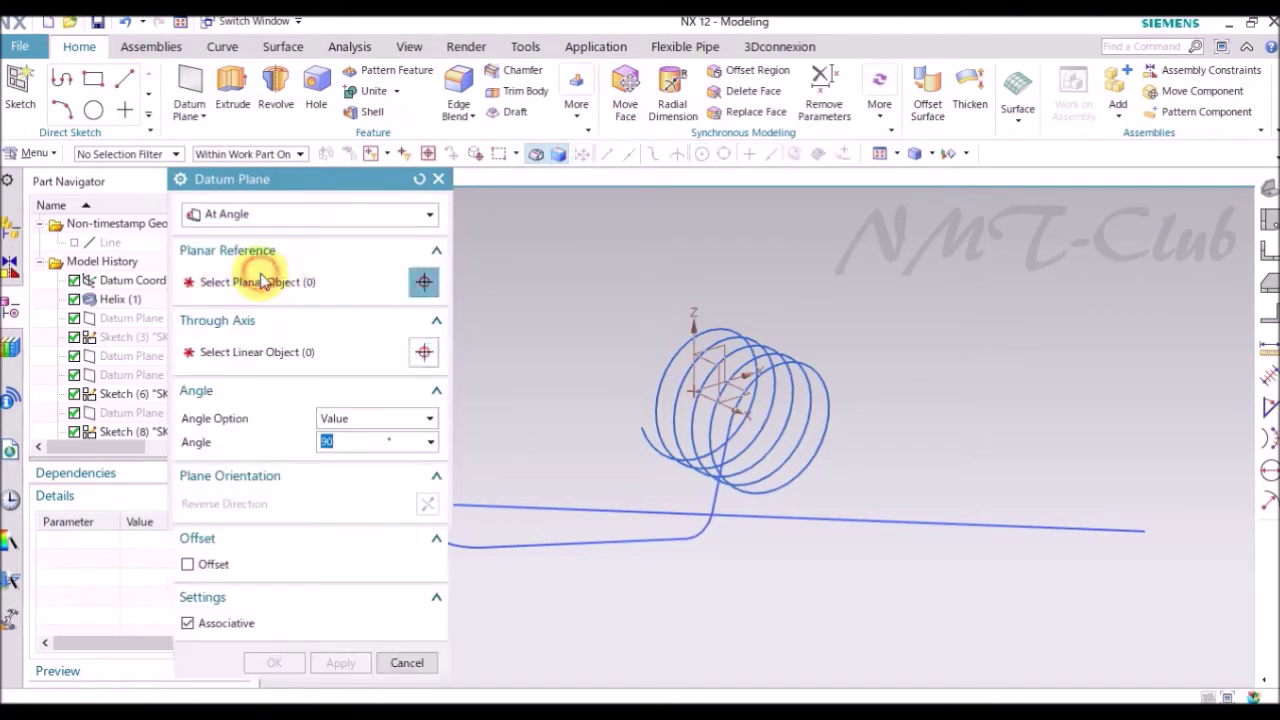
{"action": "left_click", "coordinate": [124, 416]}
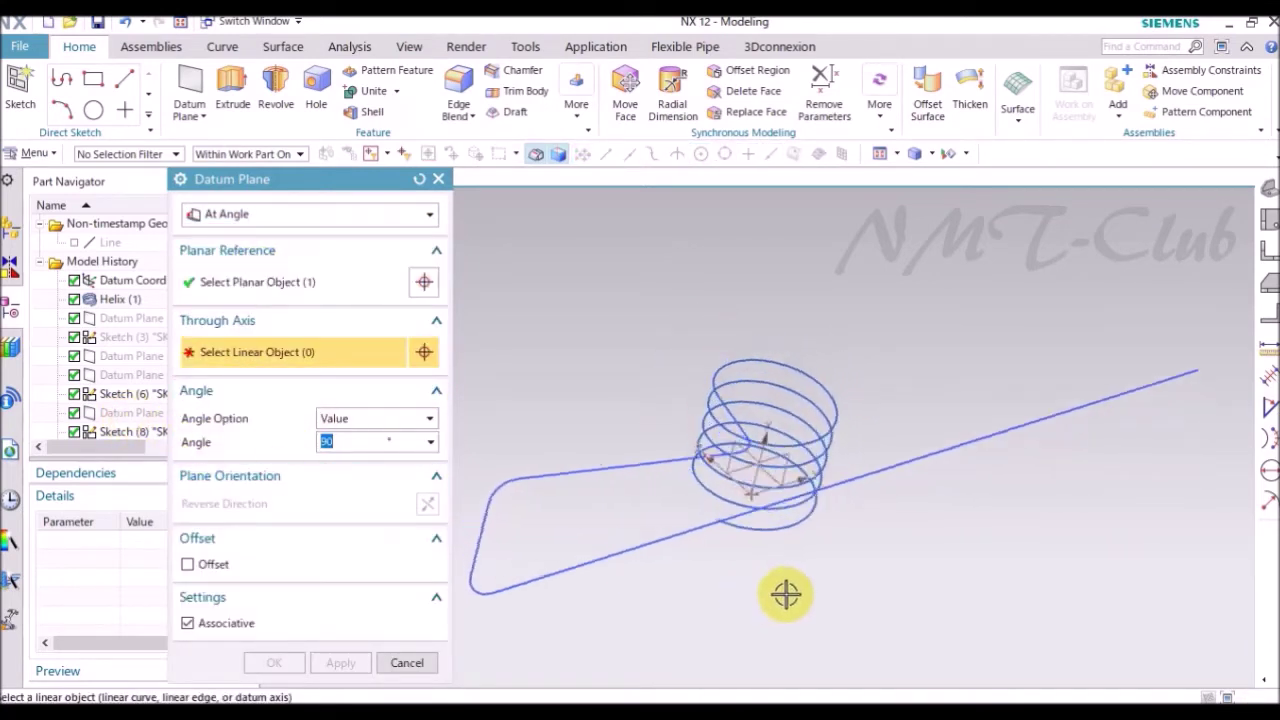
{"action": "left_click", "coordinate": [871, 362]}
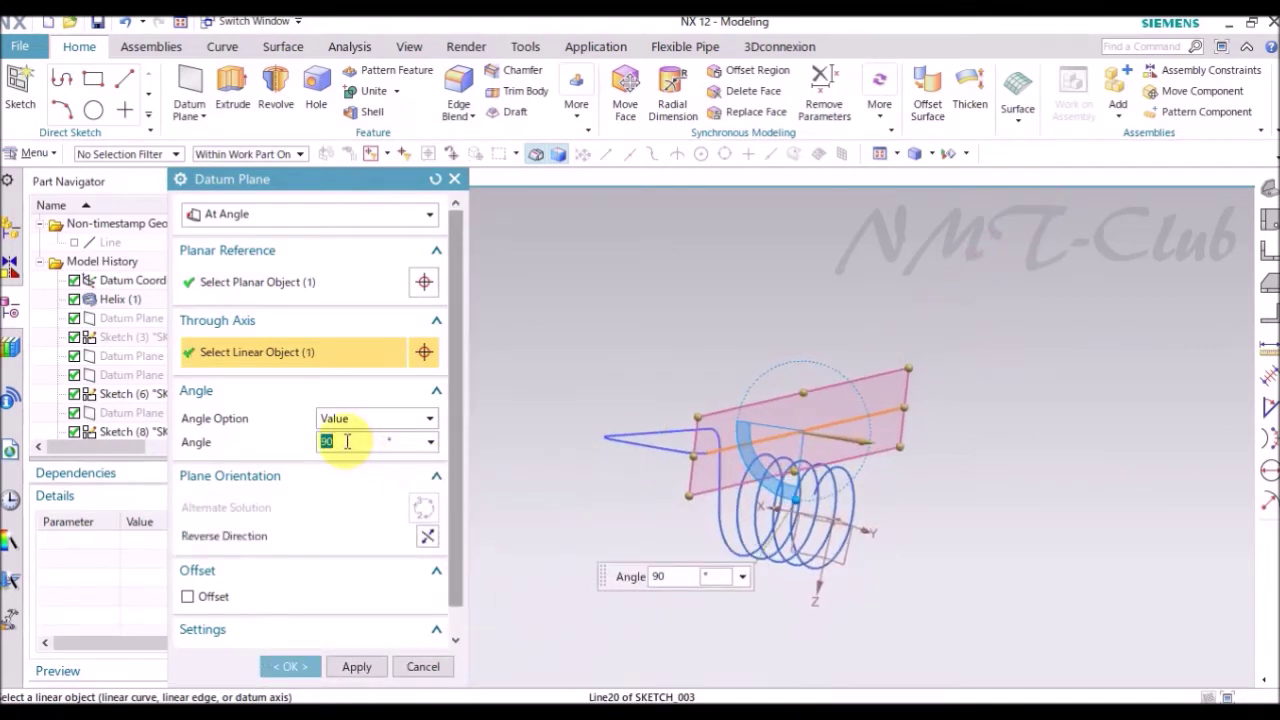
{"action": "type", "text": "10"}
{"action": "key", "text": "Return"}
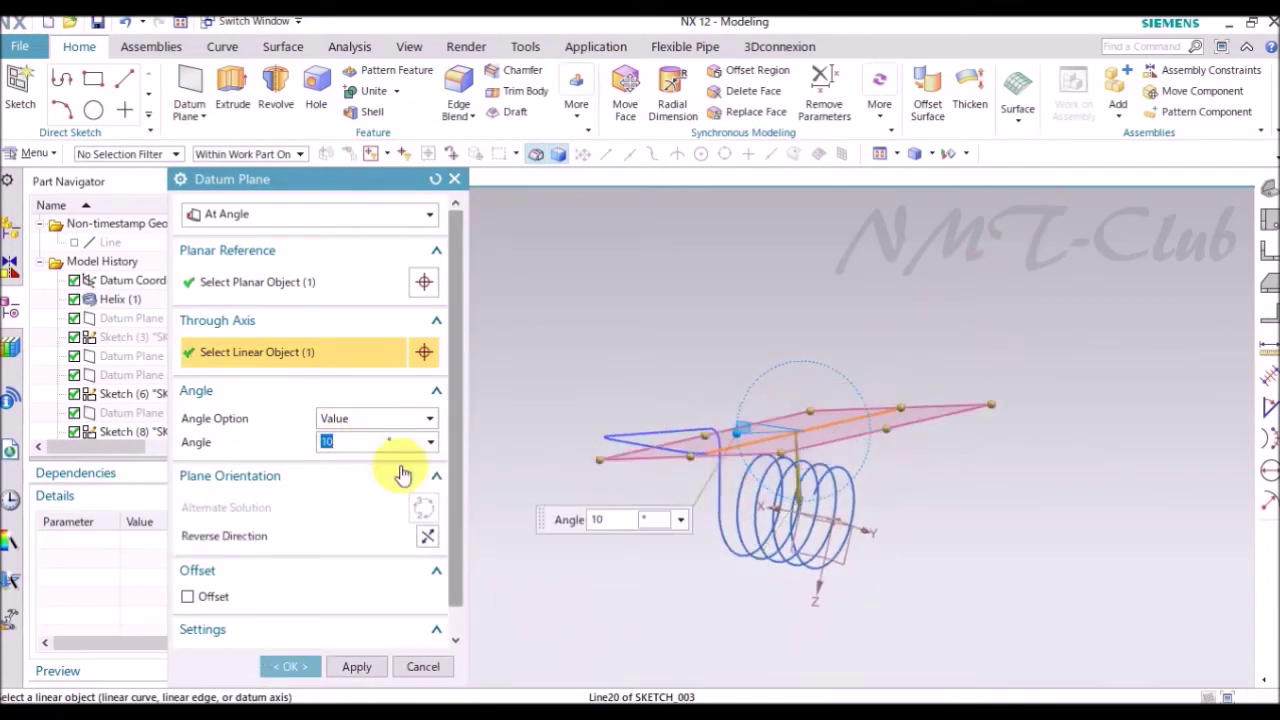
{"action": "middle_click_drag", "start_coordinate": [620, 552], "coordinate": [676, 570]}
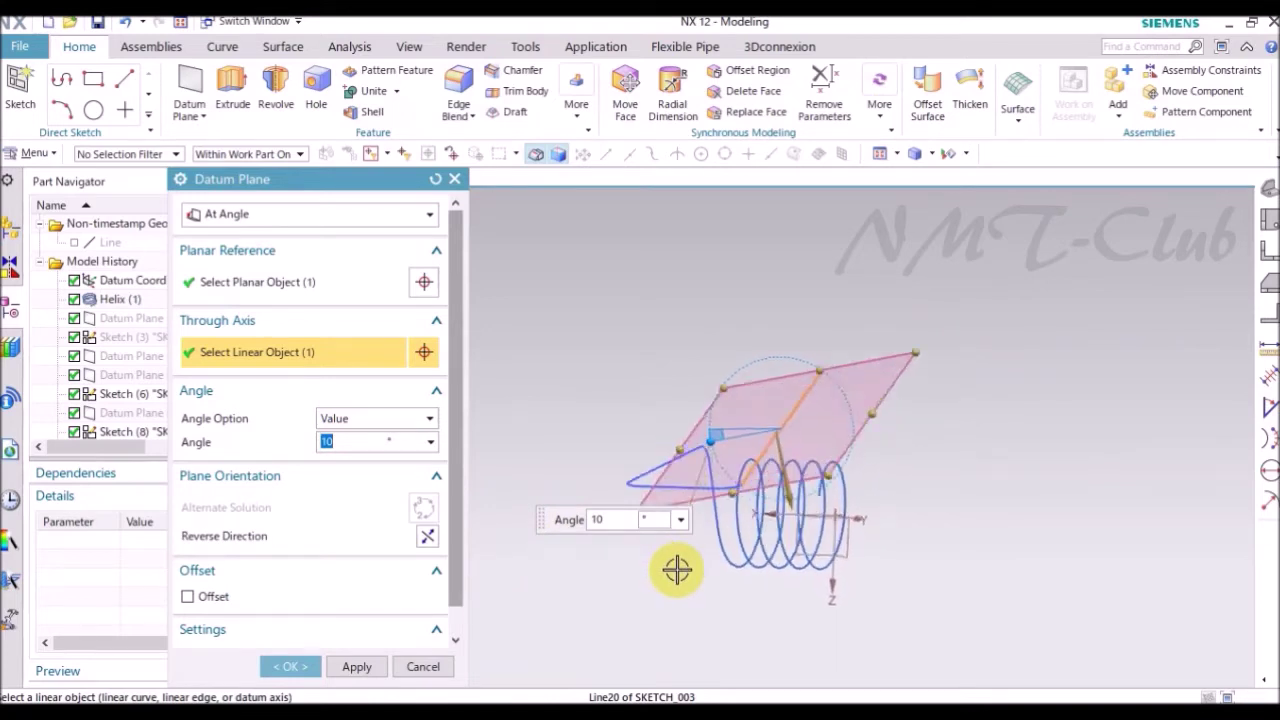
{"action": "middle_click_drag", "start_coordinate": [676, 570], "coordinate": [674, 569]}
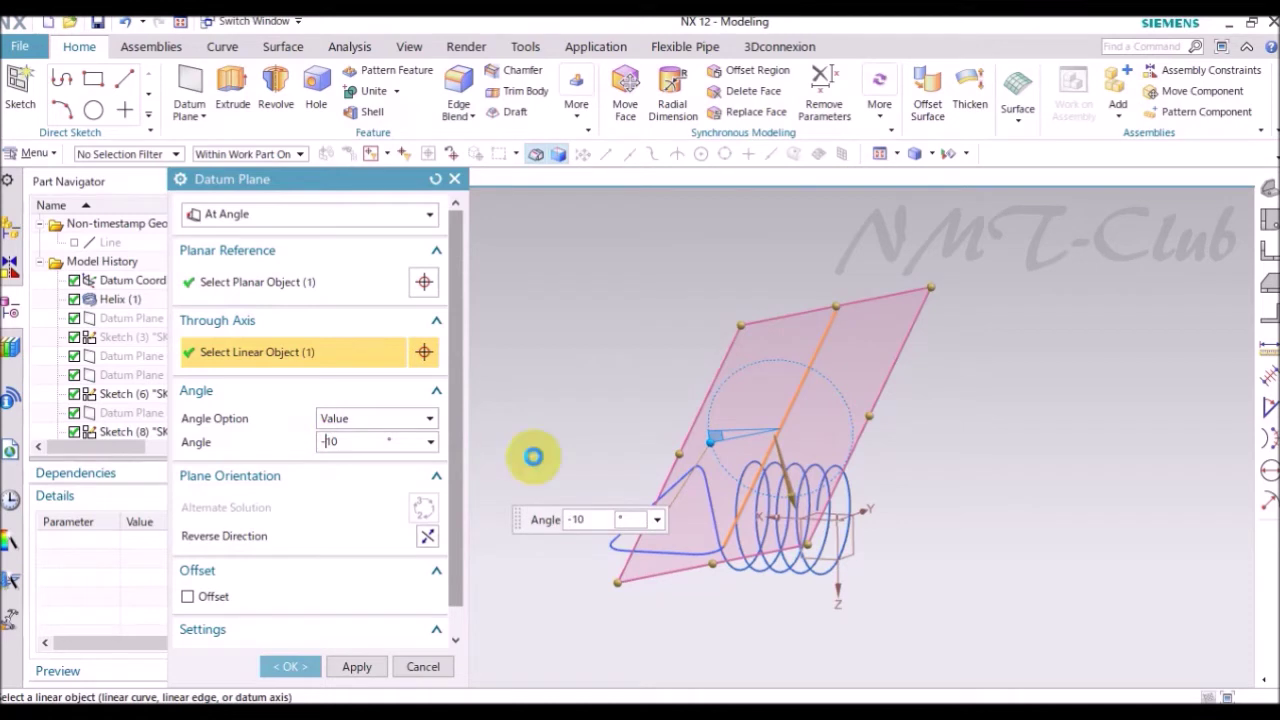
{"action": "key", "text": "Return"}
{"action": "middle_click_drag", "start_coordinate": [576, 459], "coordinate": [597, 525]}
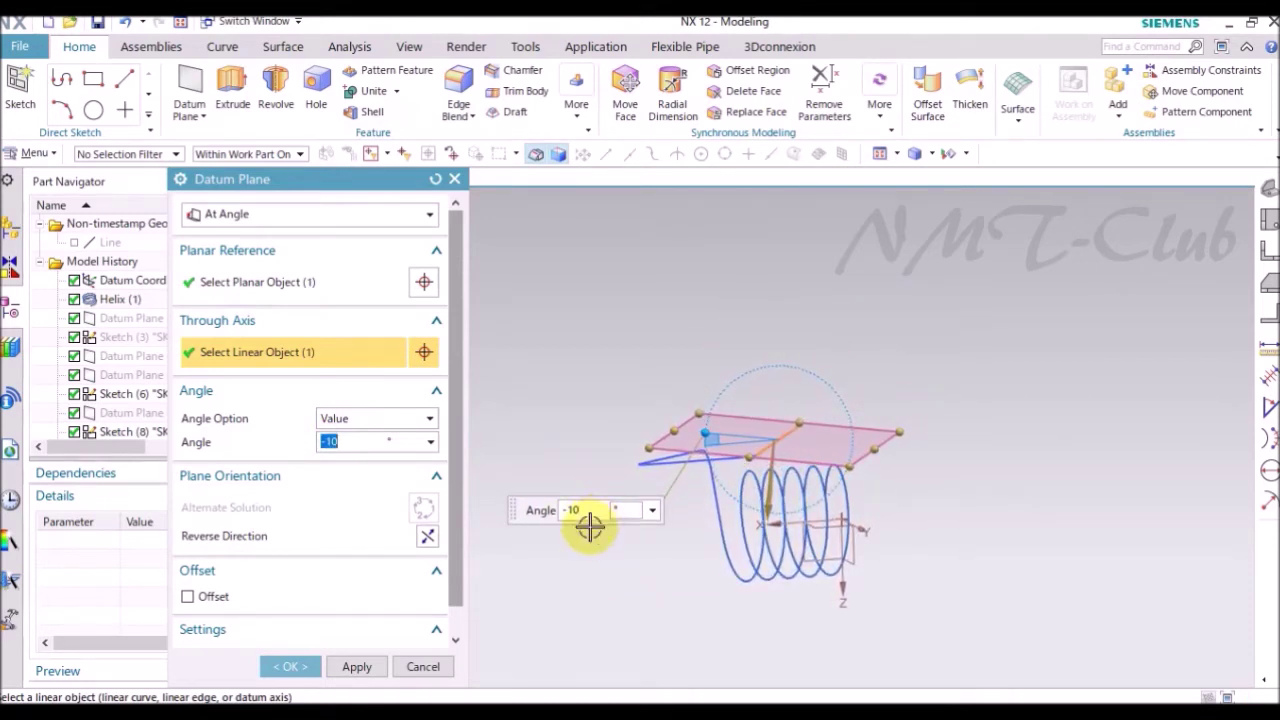
{"action": "left_click", "coordinate": [290, 667]}
{"action": "mouse_move", "coordinate": [566, 566]}
{"action": "middle_mouse_down"}
{"action": "mouse_move", "coordinate": [589, 531]}
{"action": "mouse_move", "coordinate": [571, 502]}
{"action": "middle_mouse_up"}
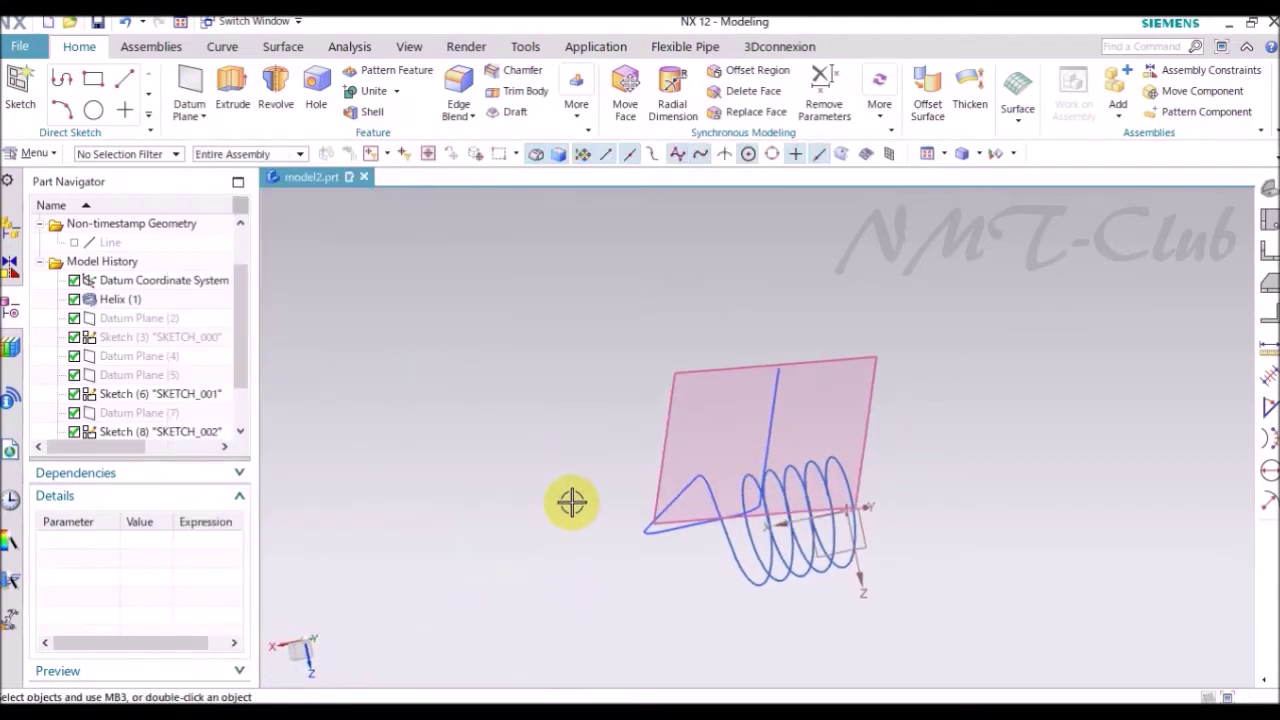
{"action": "left_click", "coordinate": [1268, 195]}
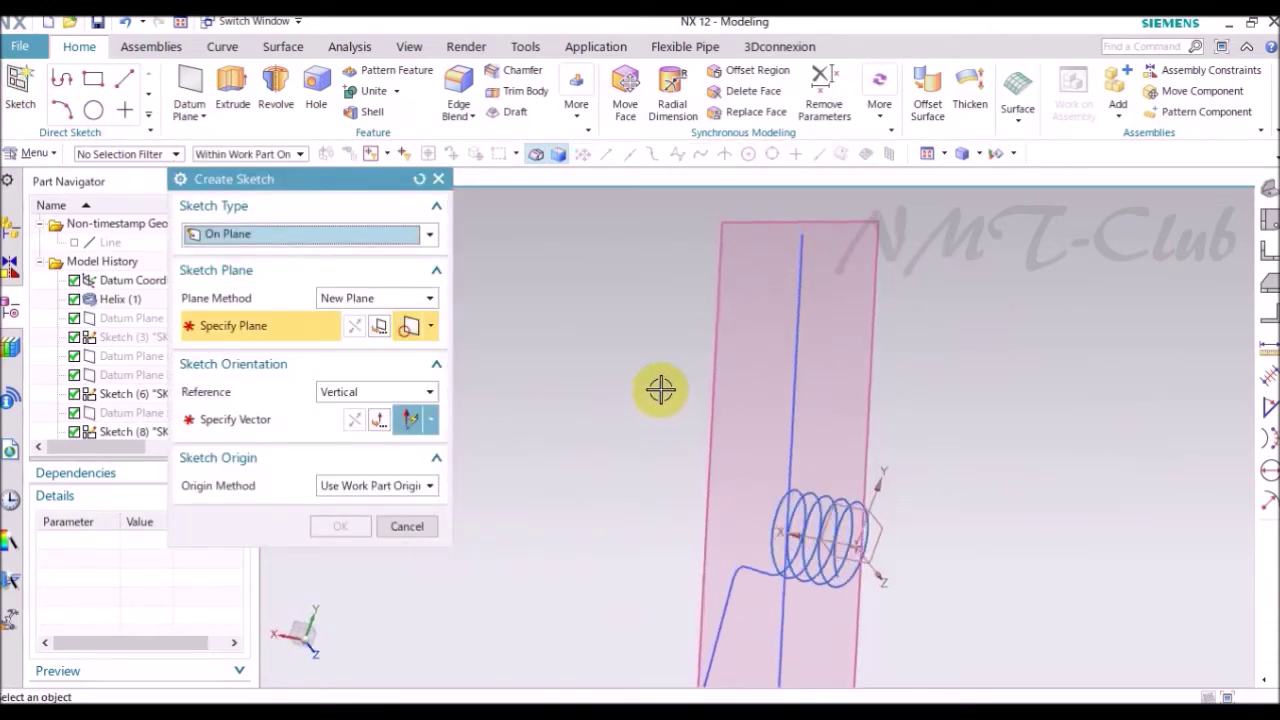
- Create a sketch on the tilted datum plane, oriented along the leg line
{"action": "left_click", "coordinate": [875, 280]}
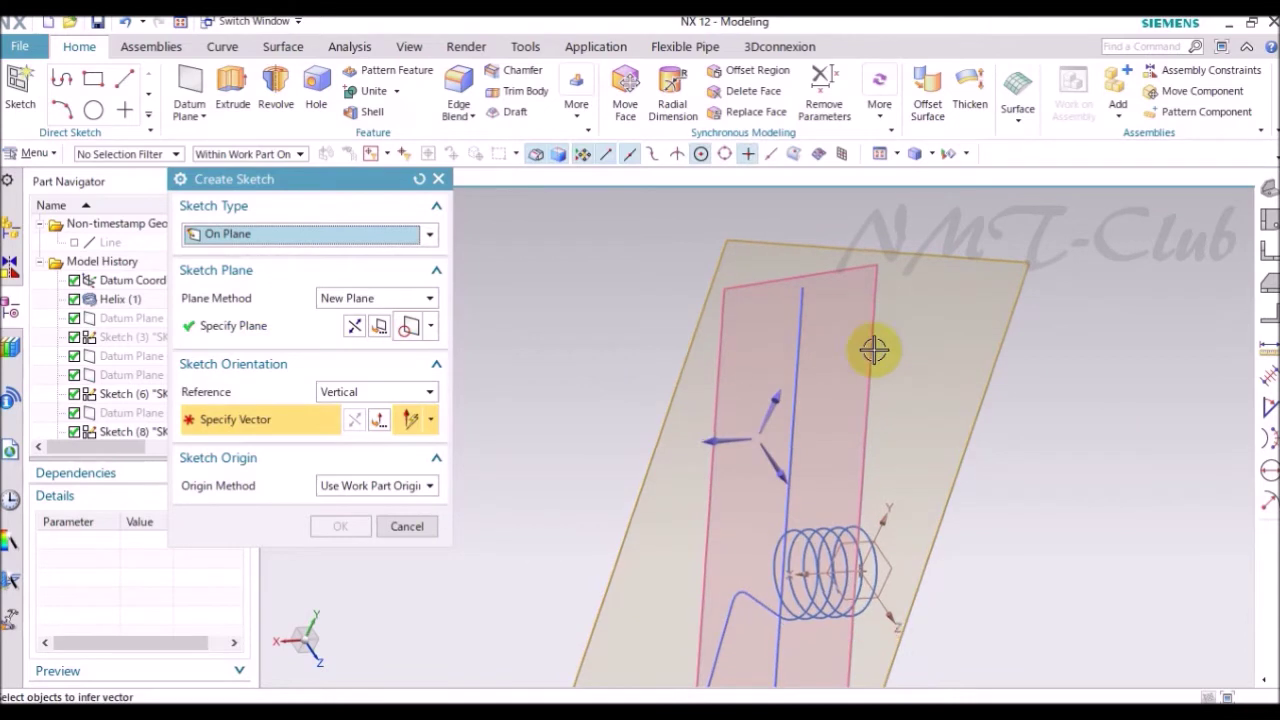
{"action": "left_click", "coordinate": [798, 305]}
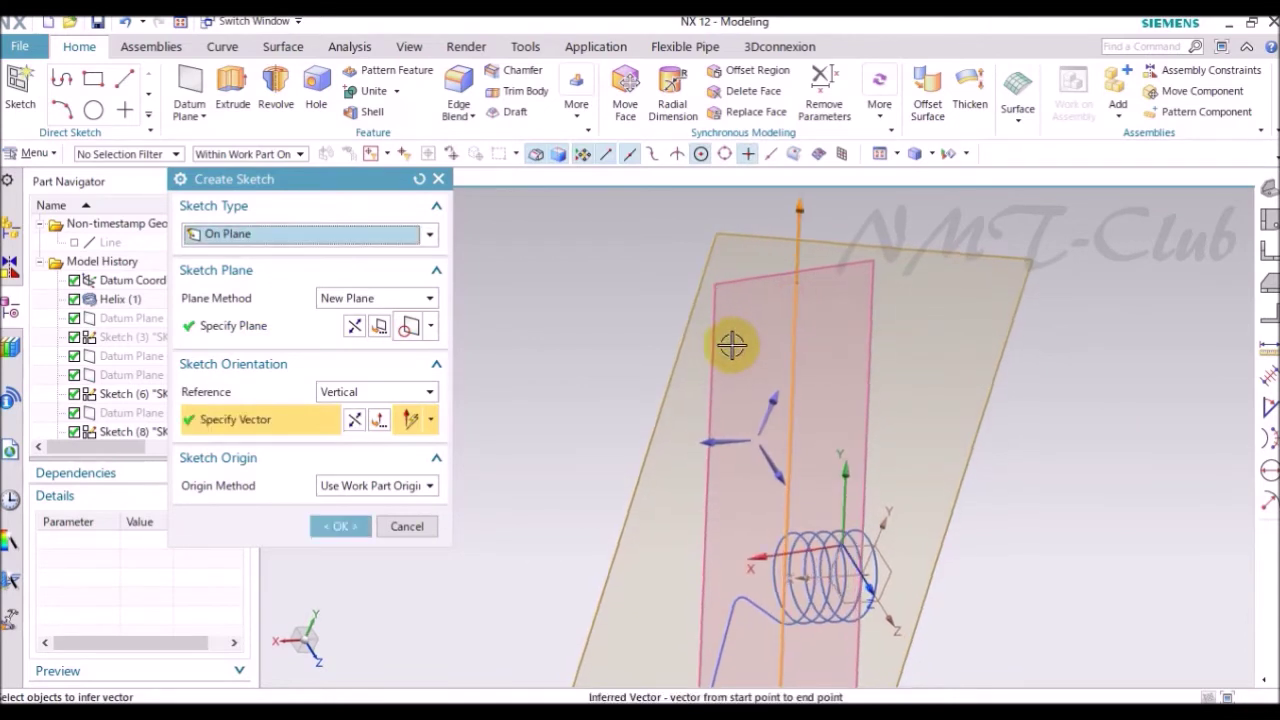
{"action": "left_click", "coordinate": [354, 326]}
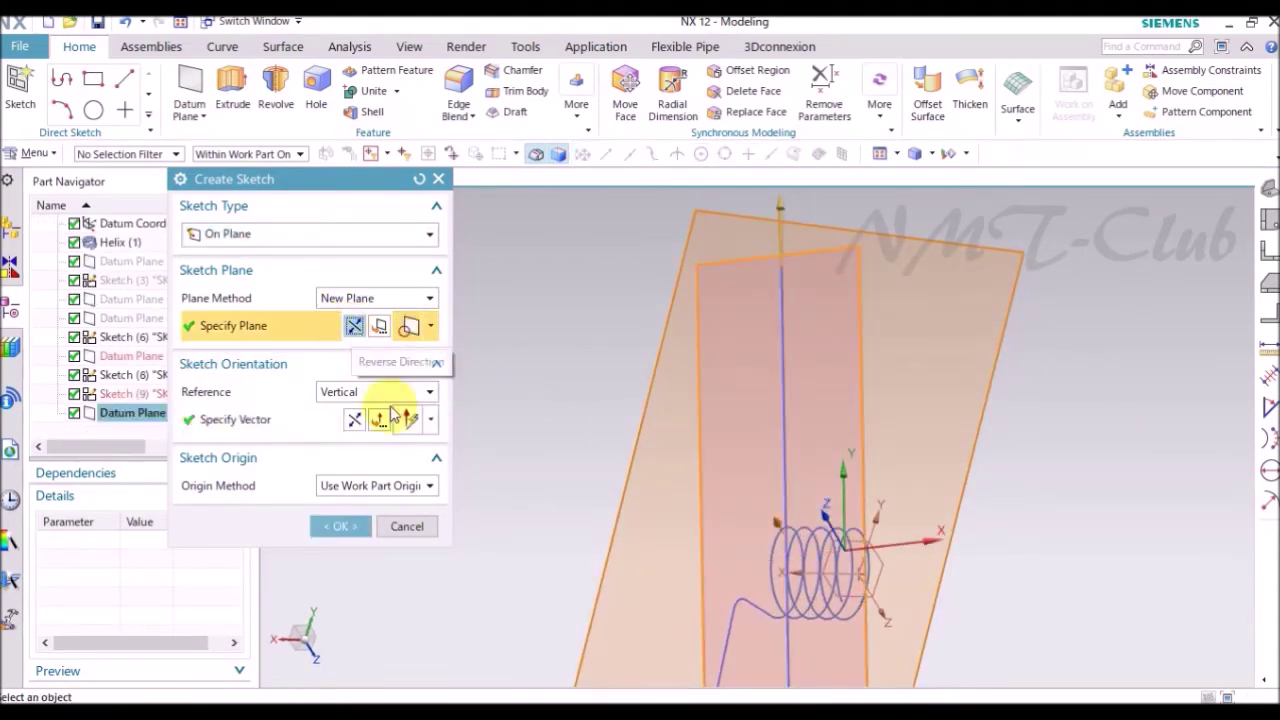
{"action": "left_click", "coordinate": [357, 528]}
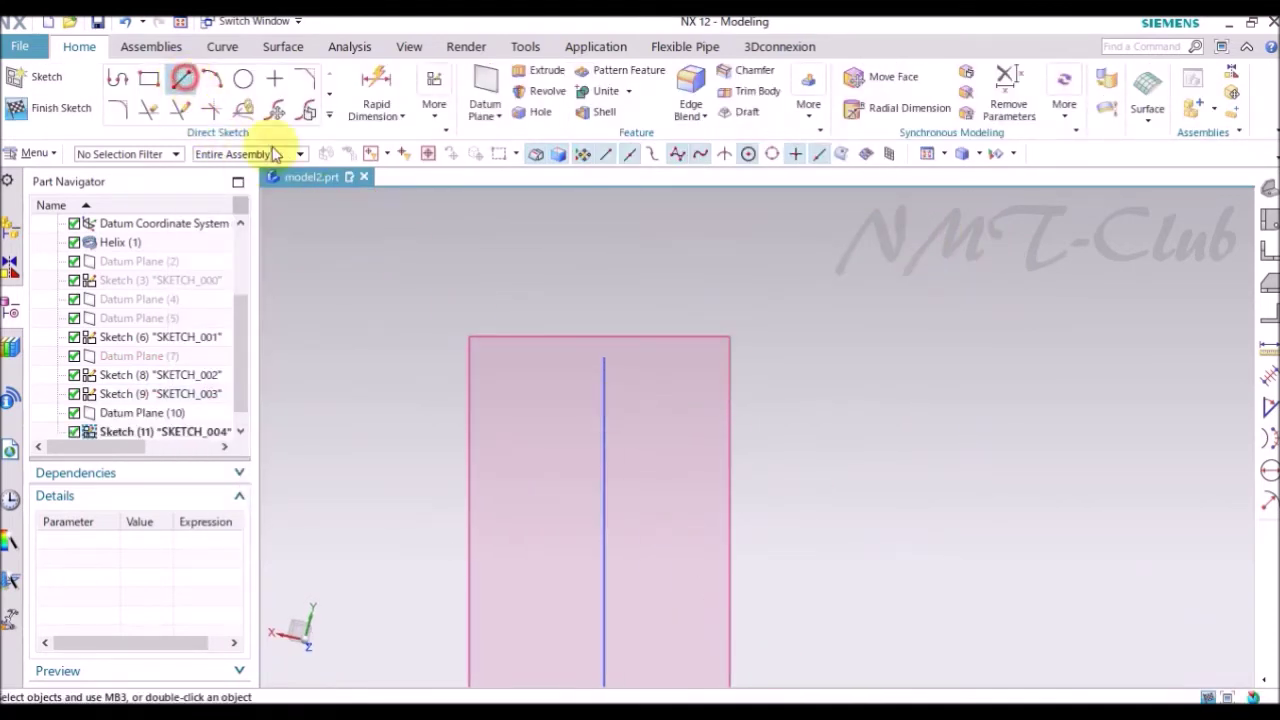
- Draw a line from the leg's top and a circle centred on its right end through its left end
{"action": "left_click", "coordinate": [181, 78]}
{"action": "left_click", "coordinate": [644, 396]}
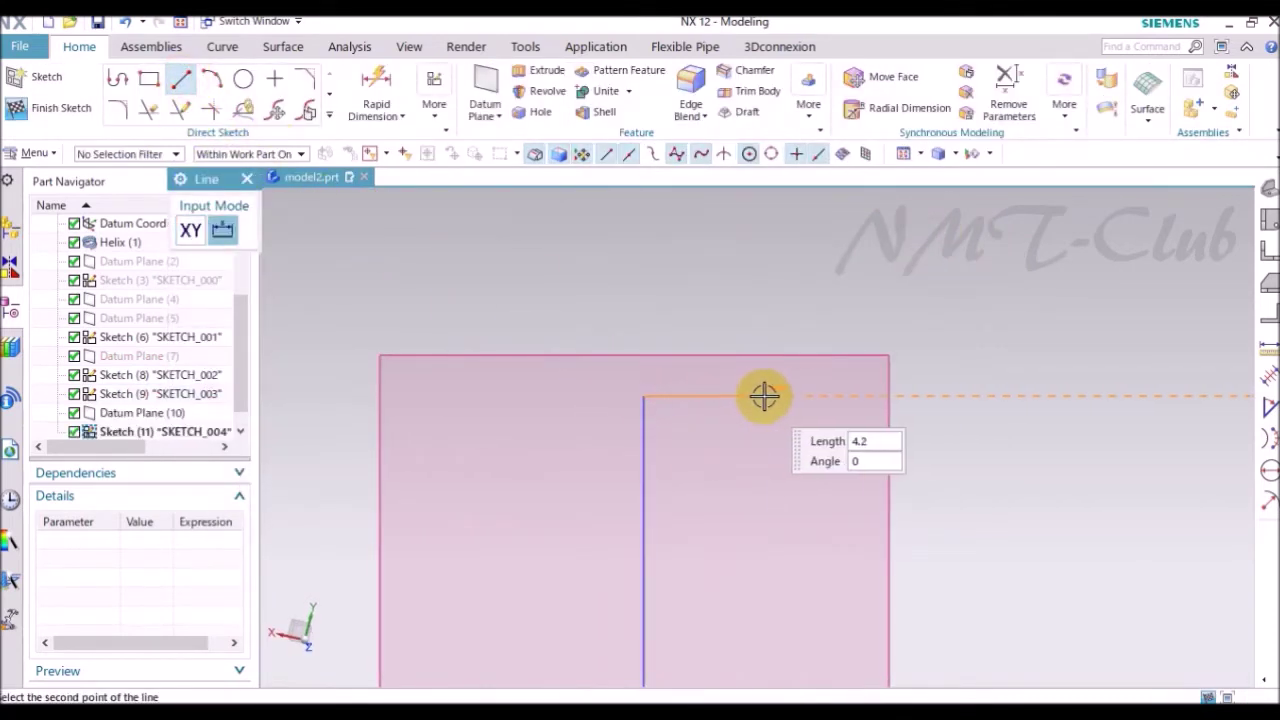
{"action": "left_click", "coordinate": [814, 396]}
{"action": "left_click", "coordinate": [243, 78]}
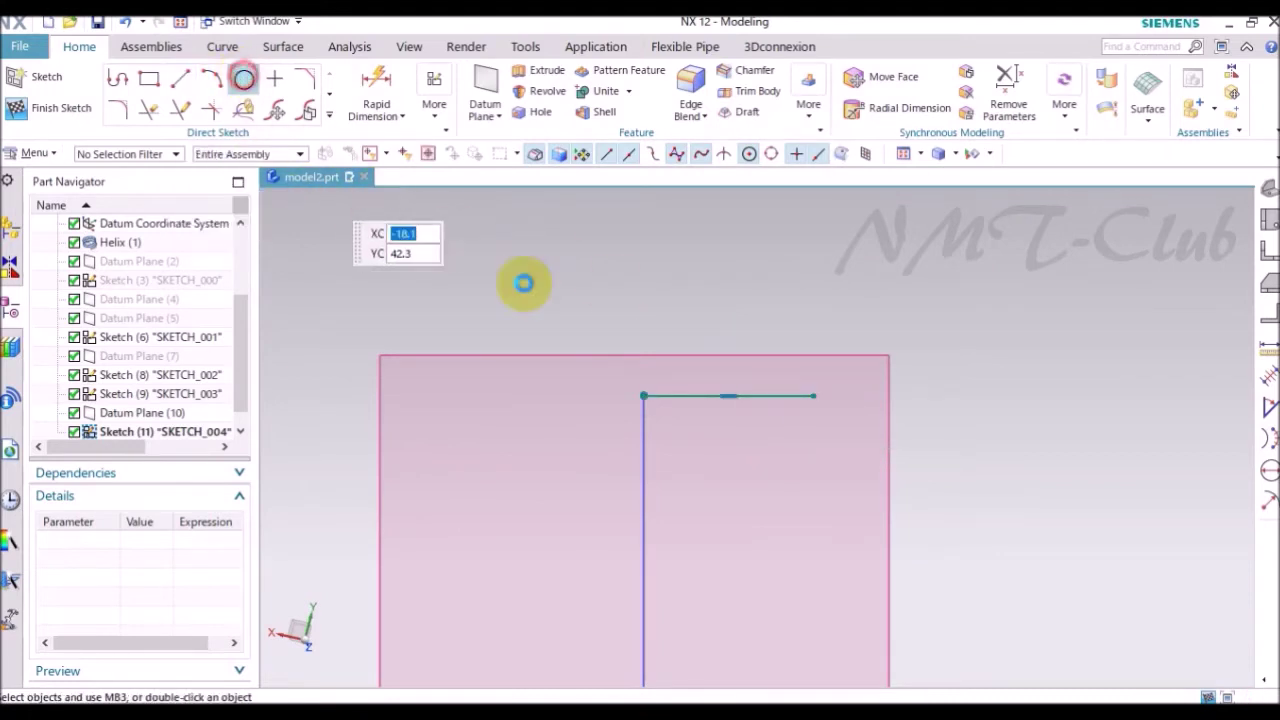
{"action": "left_click", "coordinate": [814, 396]}
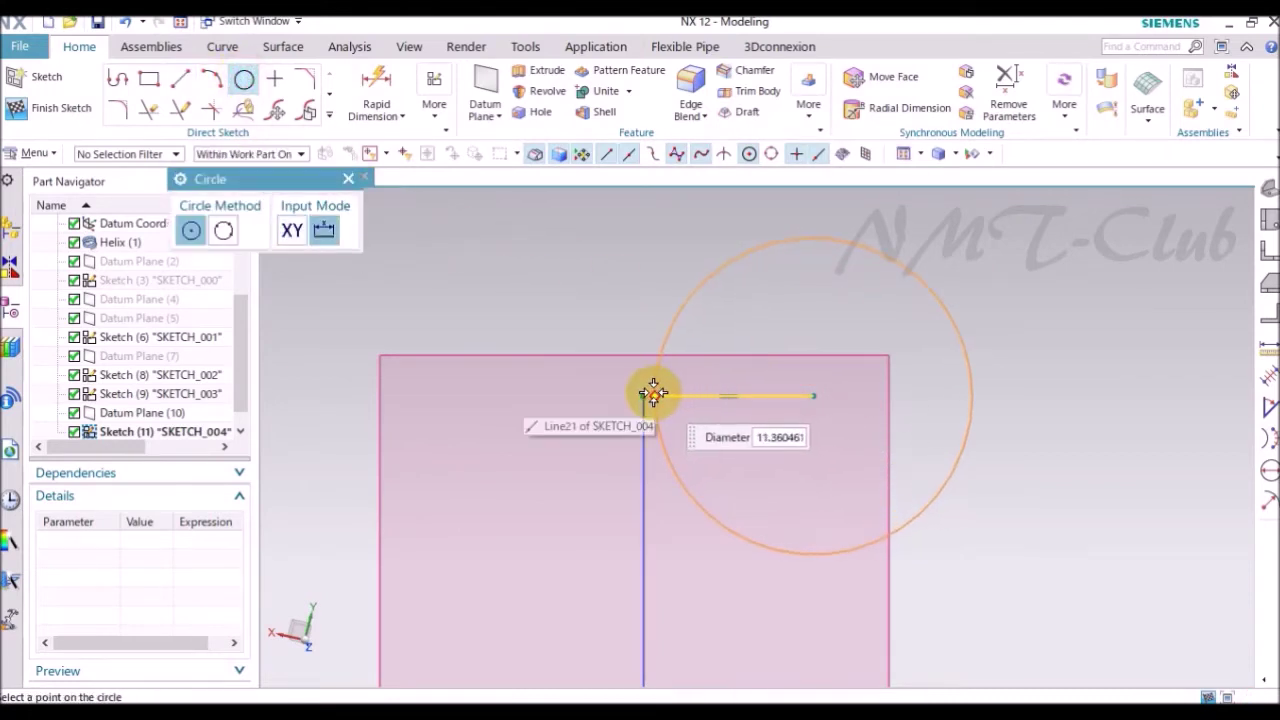
{"action": "left_click", "coordinate": [653, 393]}
{"action": "key", "text": "Escape"}
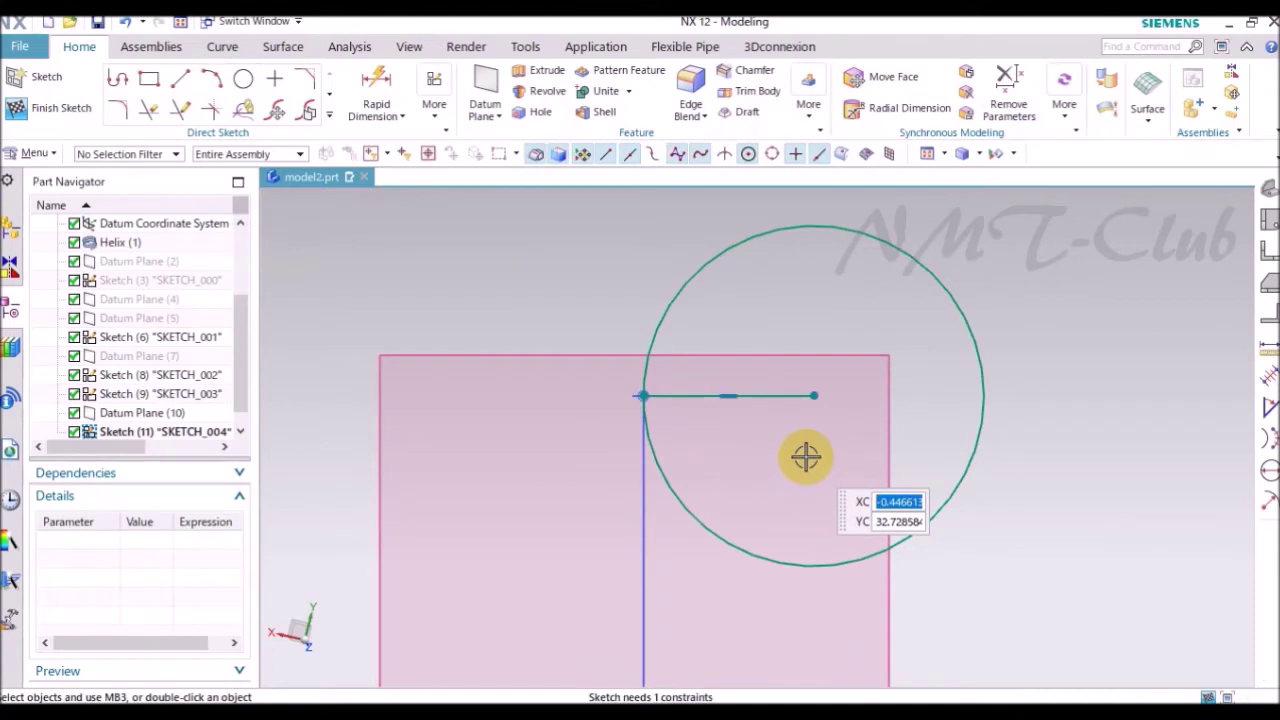
- Extend the line to the circle and trim the circle's lower half, leaving a semicircle
{"action": "key", "text": "e"}
{"action": "left_click", "coordinate": [802, 398]}
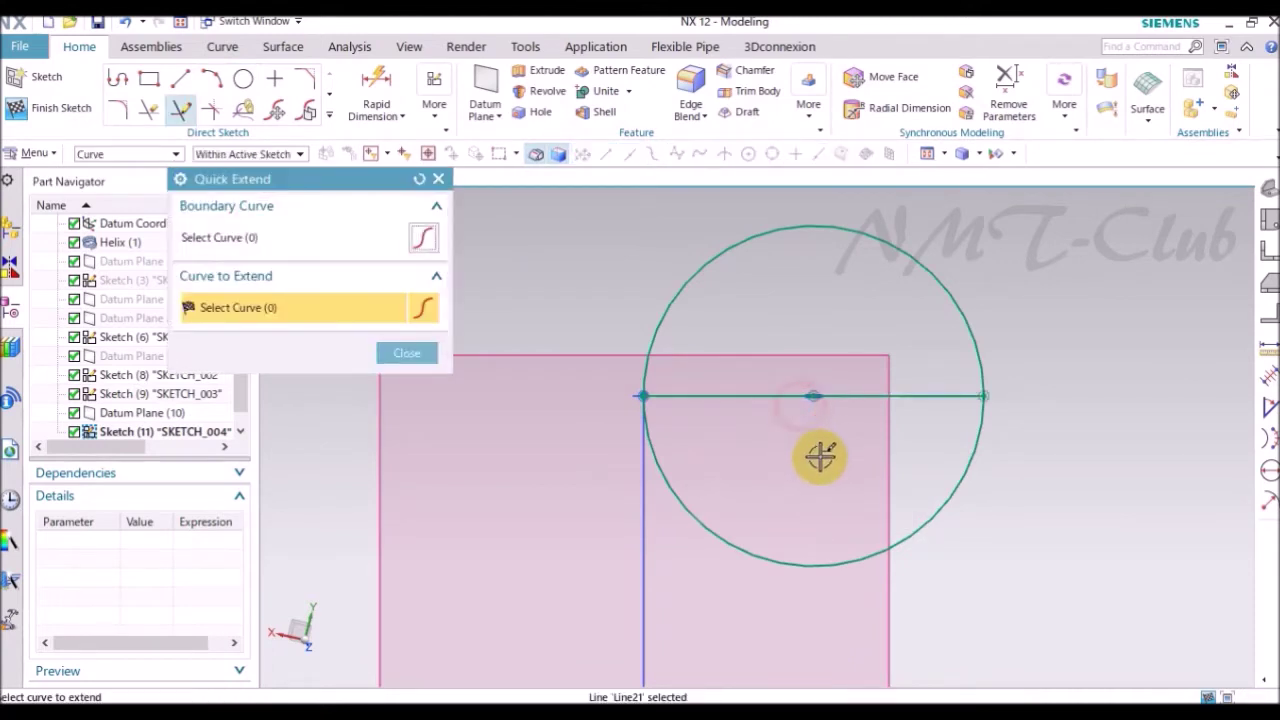
{"action": "key", "text": "Escape"}
{"action": "key", "text": "t"}
{"action": "left_click_drag", "start_coordinate": [1006, 508], "coordinate": [838, 483]}
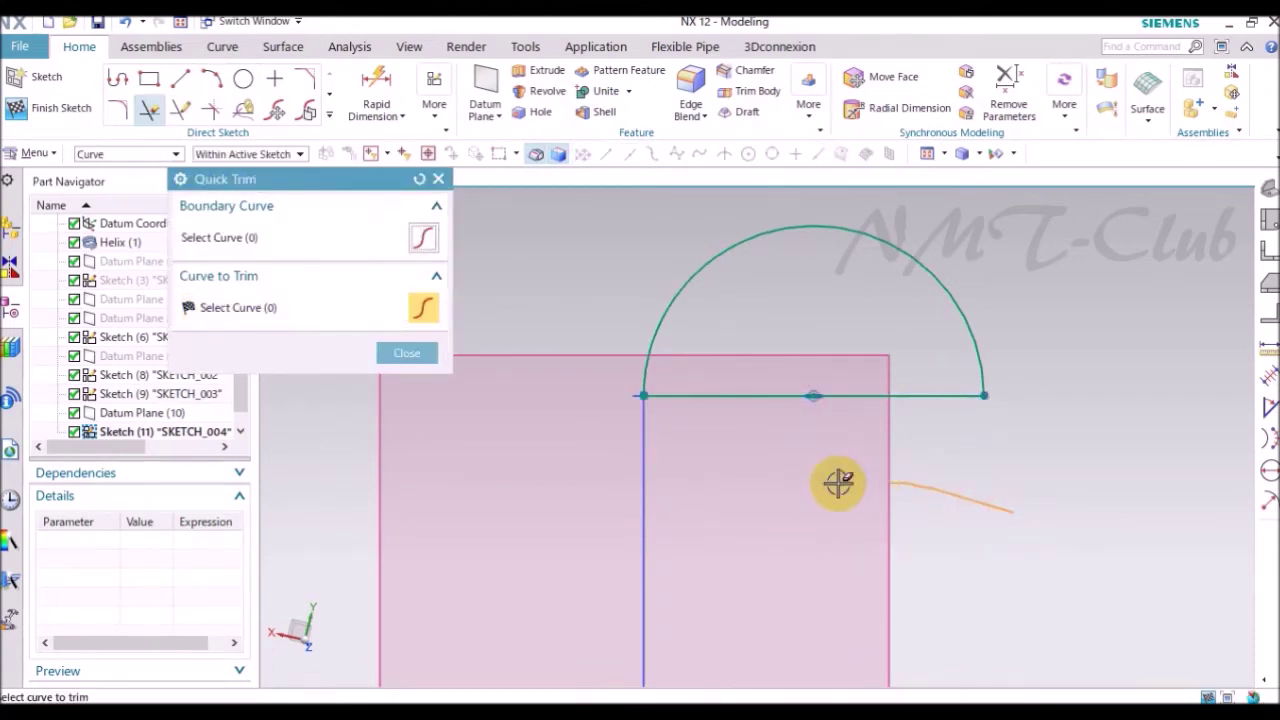
{"action": "key", "text": "Escape"}
- Give the arc a radius dimension of R8
{"action": "key", "text": "d"}
{"action": "left_click", "coordinate": [392, 452]}
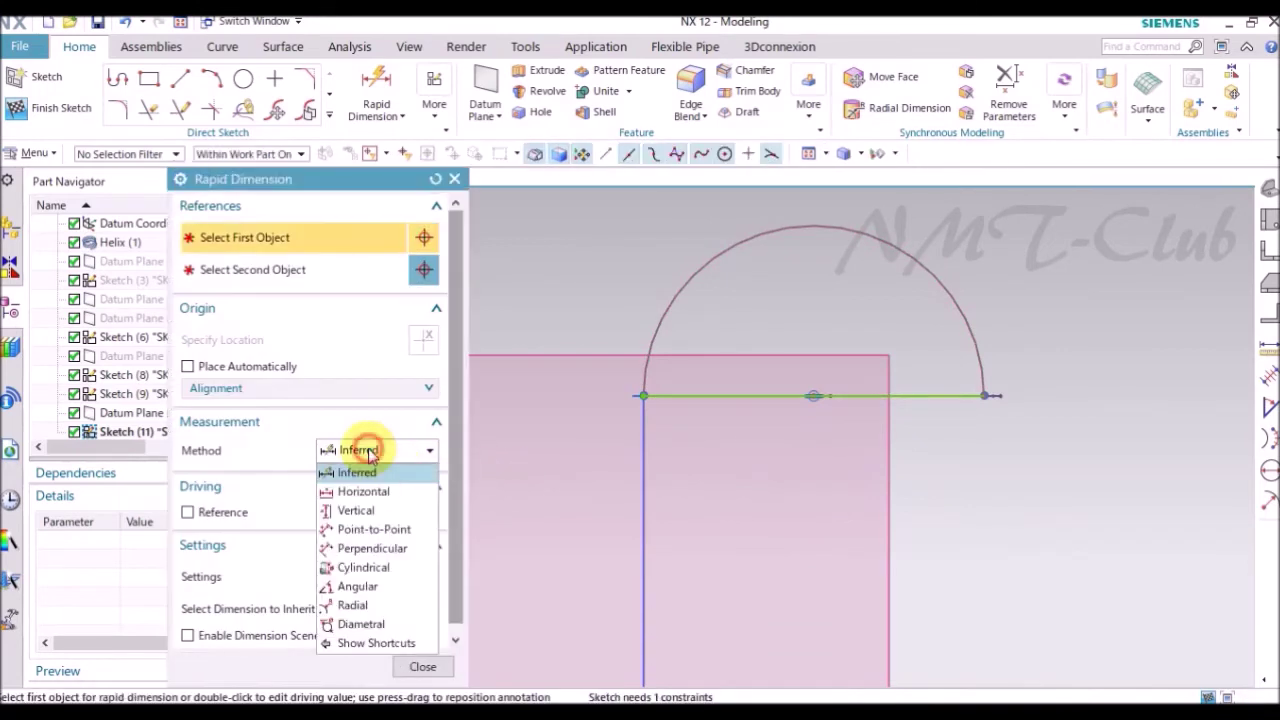
{"action": "left_click", "coordinate": [384, 605]}
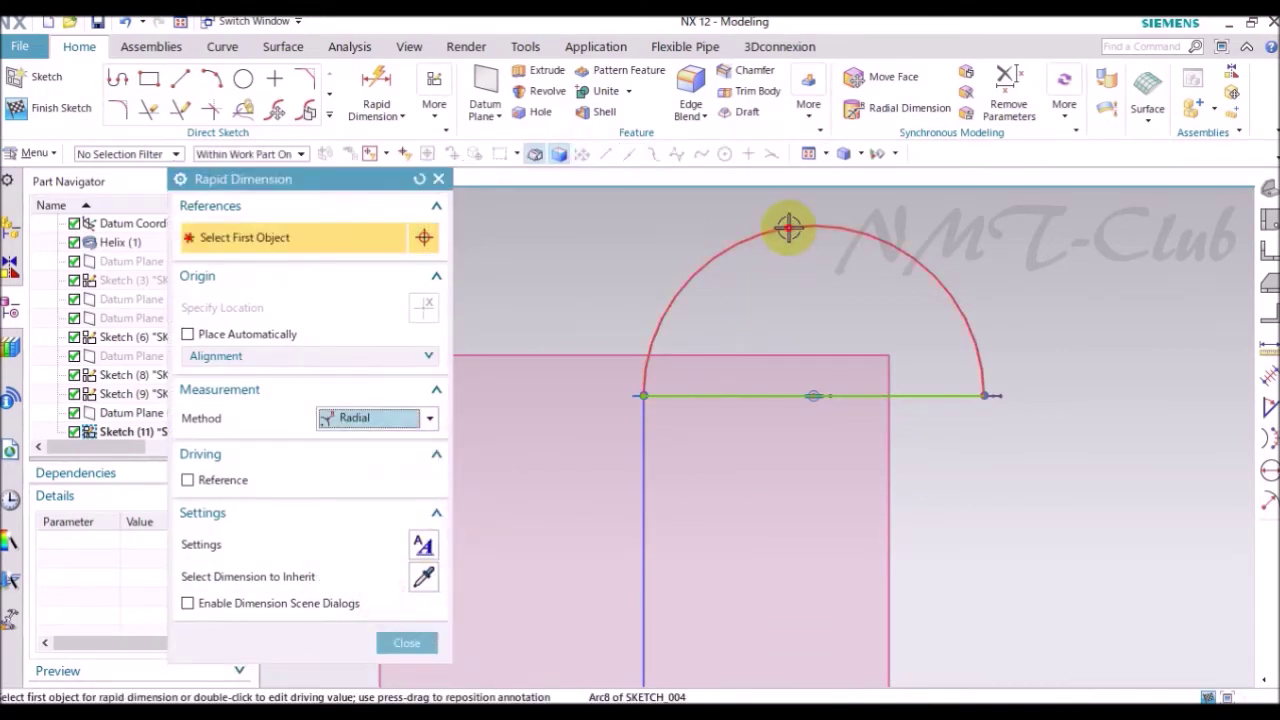
{"action": "left_click", "coordinate": [803, 264]}
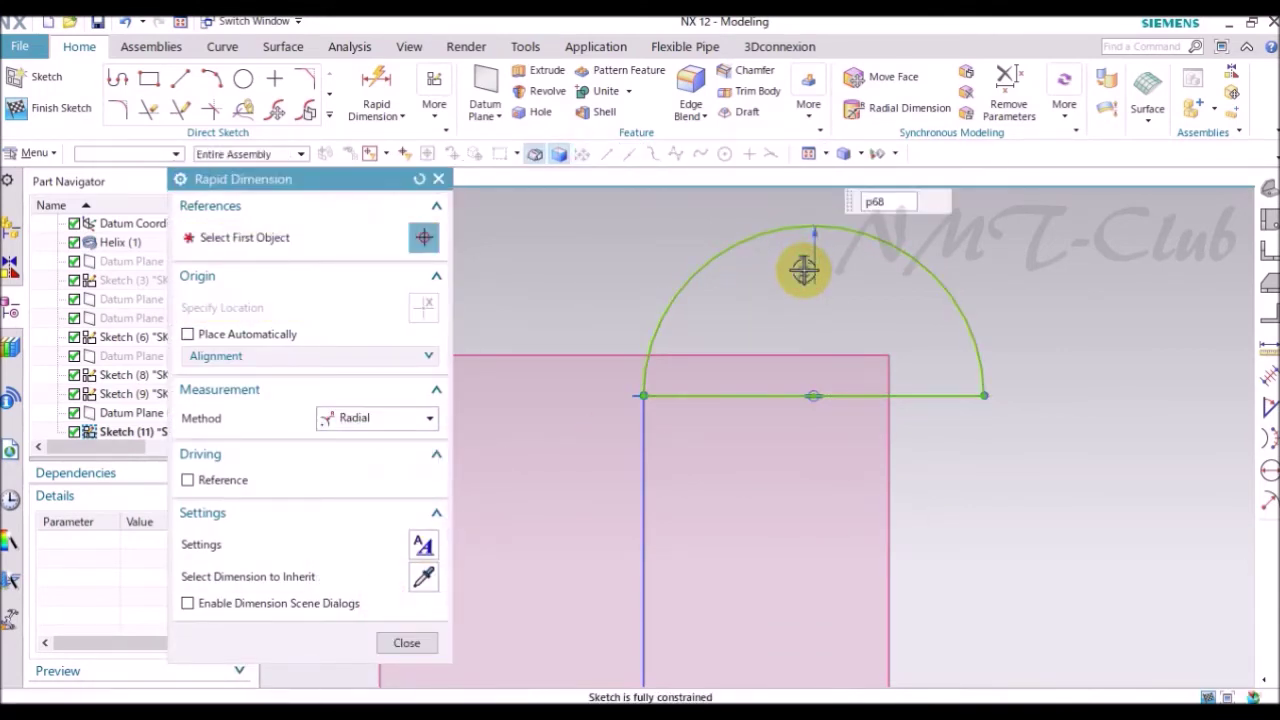
{"action": "key", "text": "Escape"}
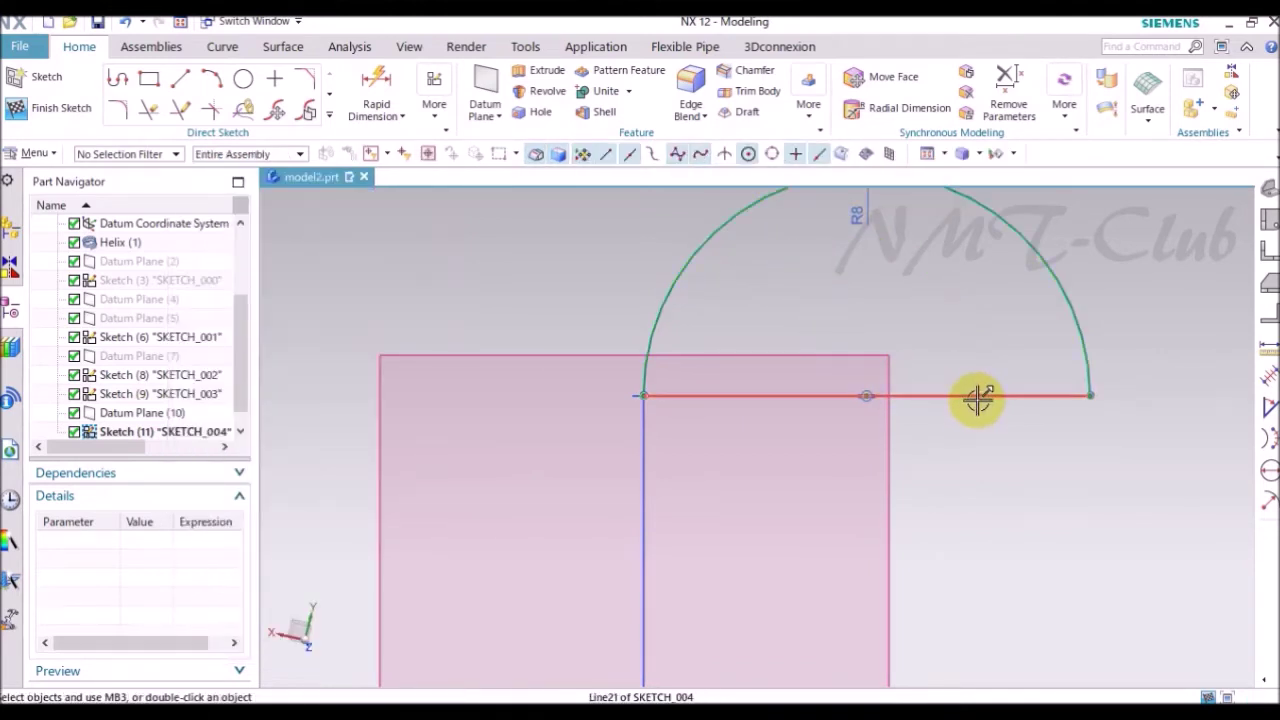
- Convert the horizontal line to reference geometry and finish the sketch in trimetric view
{"action": "right_click", "coordinate": [977, 400]}
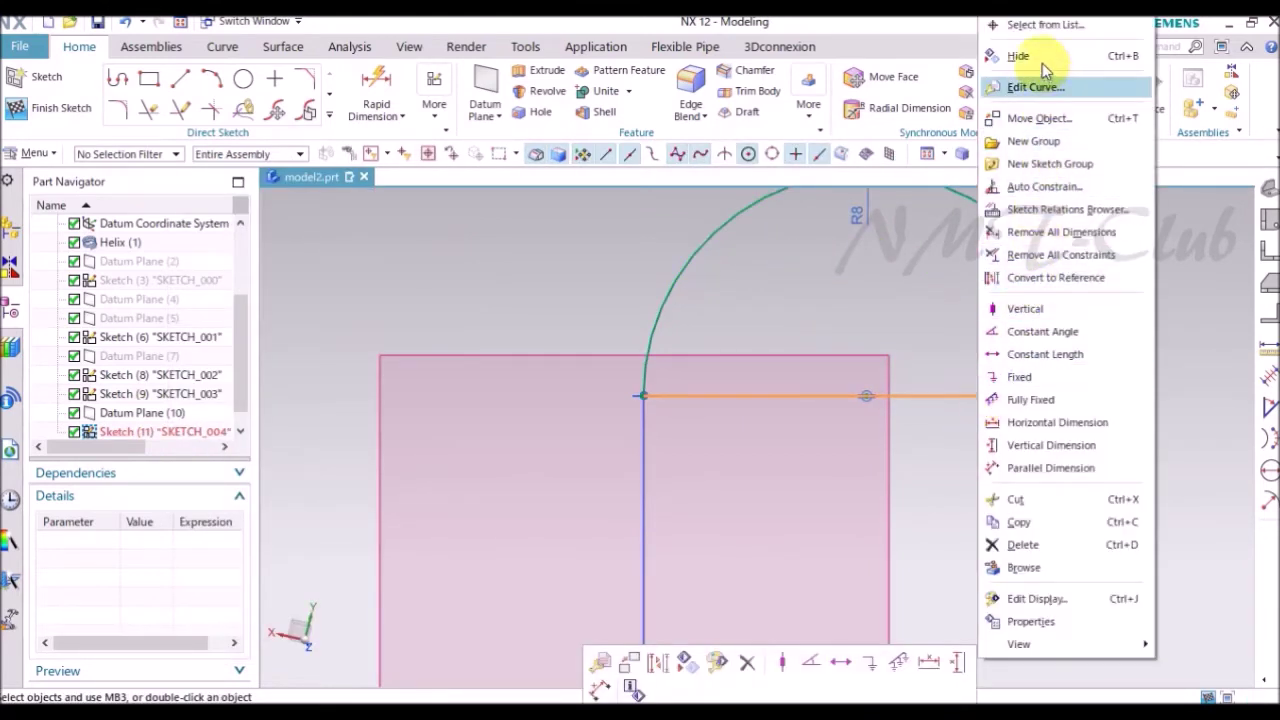
{"action": "left_click", "coordinate": [673, 662]}
{"action": "scroll", "coordinate": [565, 310], "scroll_direction": "down", "scroll_amount": 2}
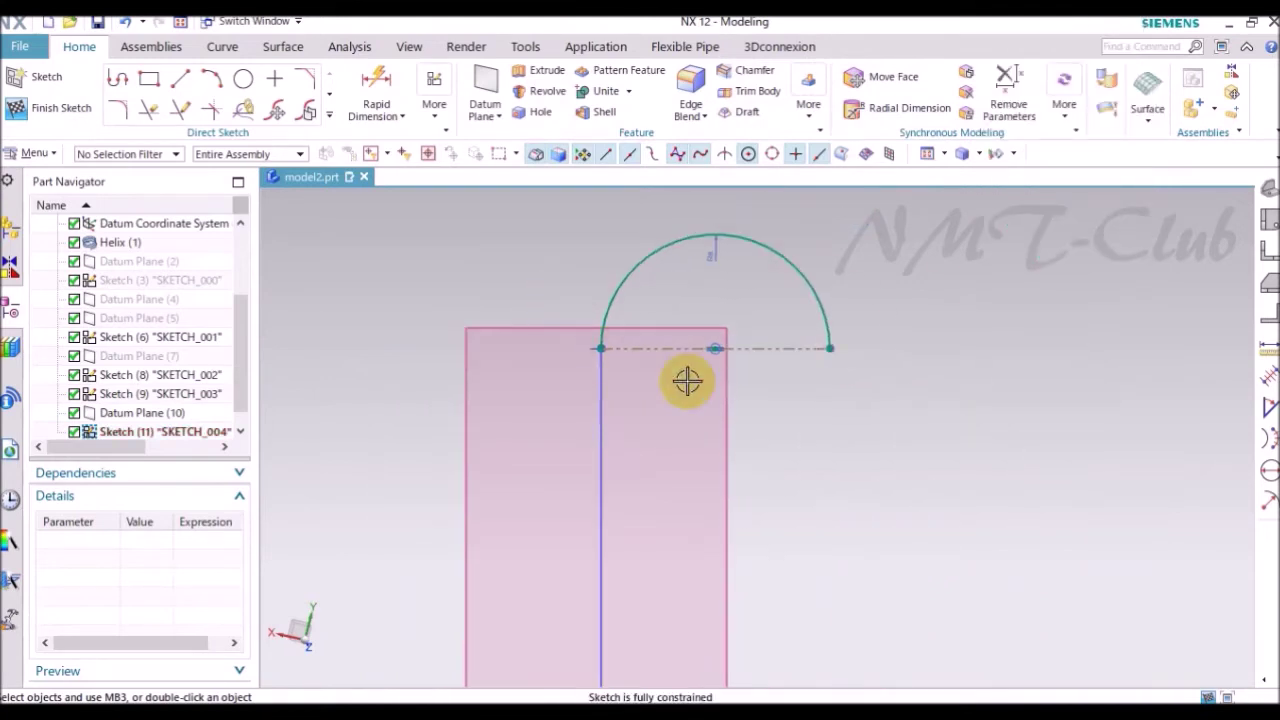
{"action": "right_click", "coordinate": [816, 403]}
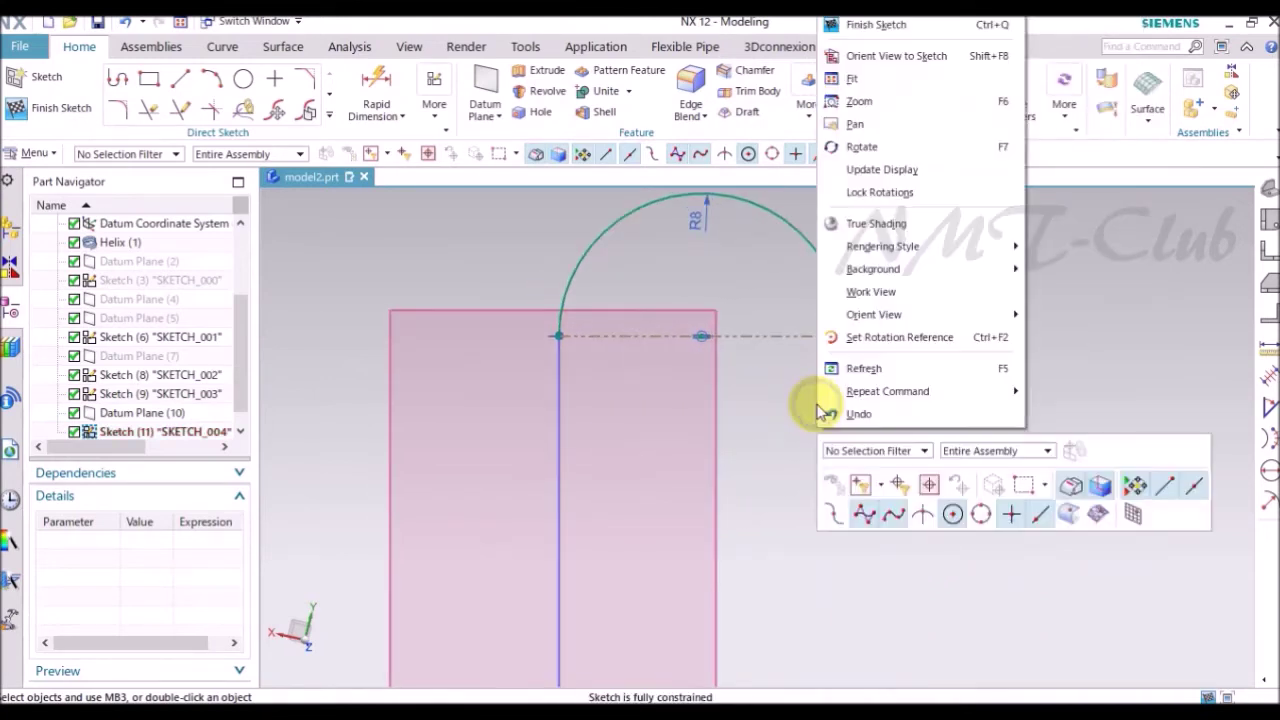
{"action": "left_click", "coordinate": [880, 28]}
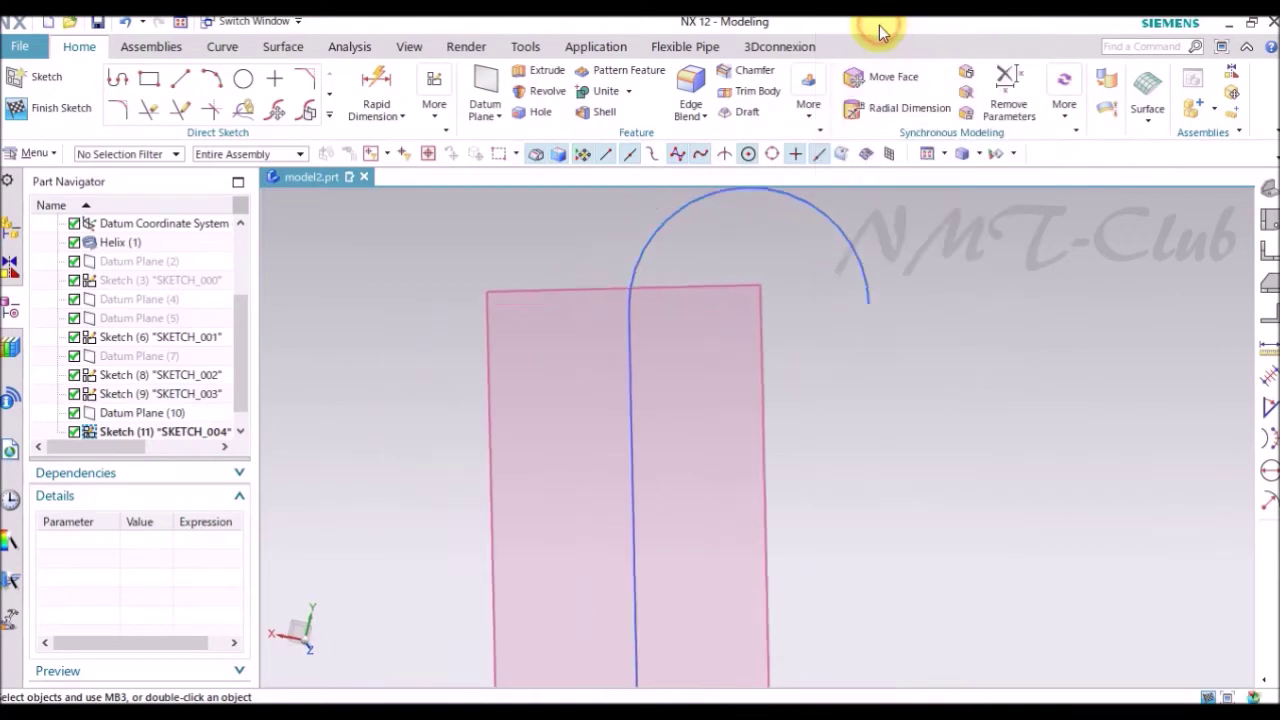
{"action": "left_click", "coordinate": [1268, 192]}
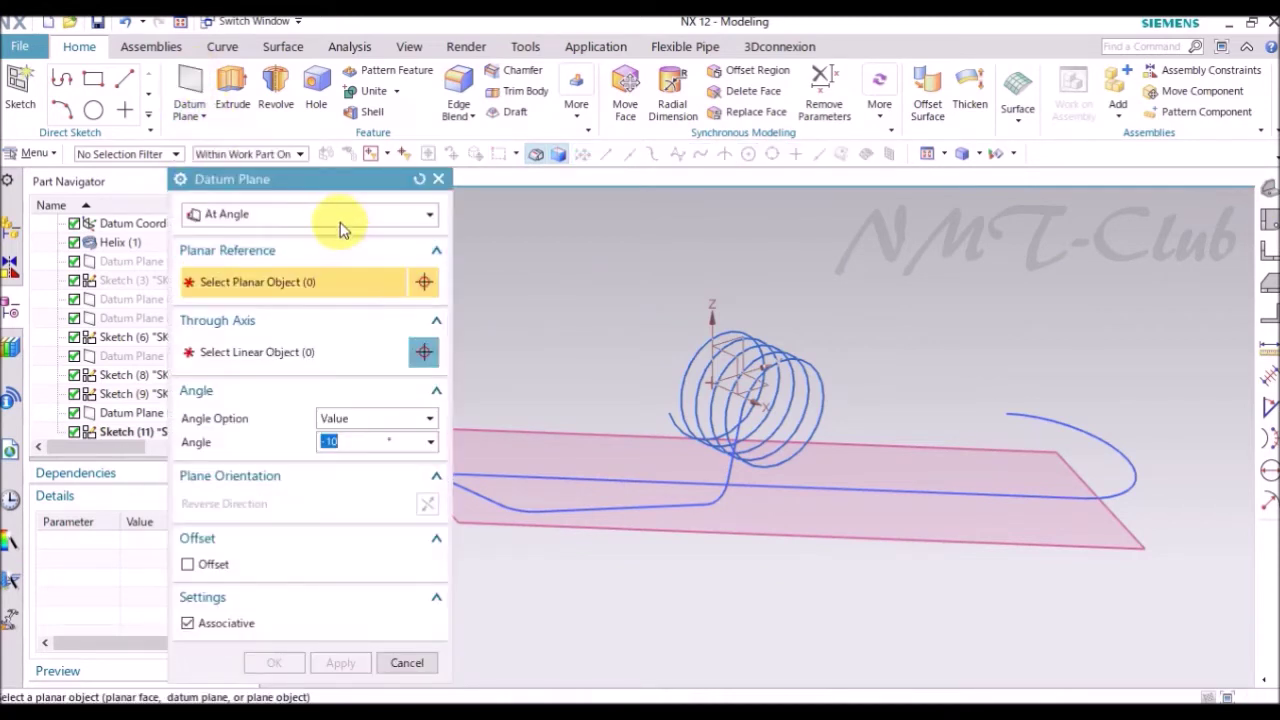
- Create an At Angle datum plane from the existing plane, pivoted 7.5° about leg line Line20
{"action": "left_click", "coordinate": [336, 215]}
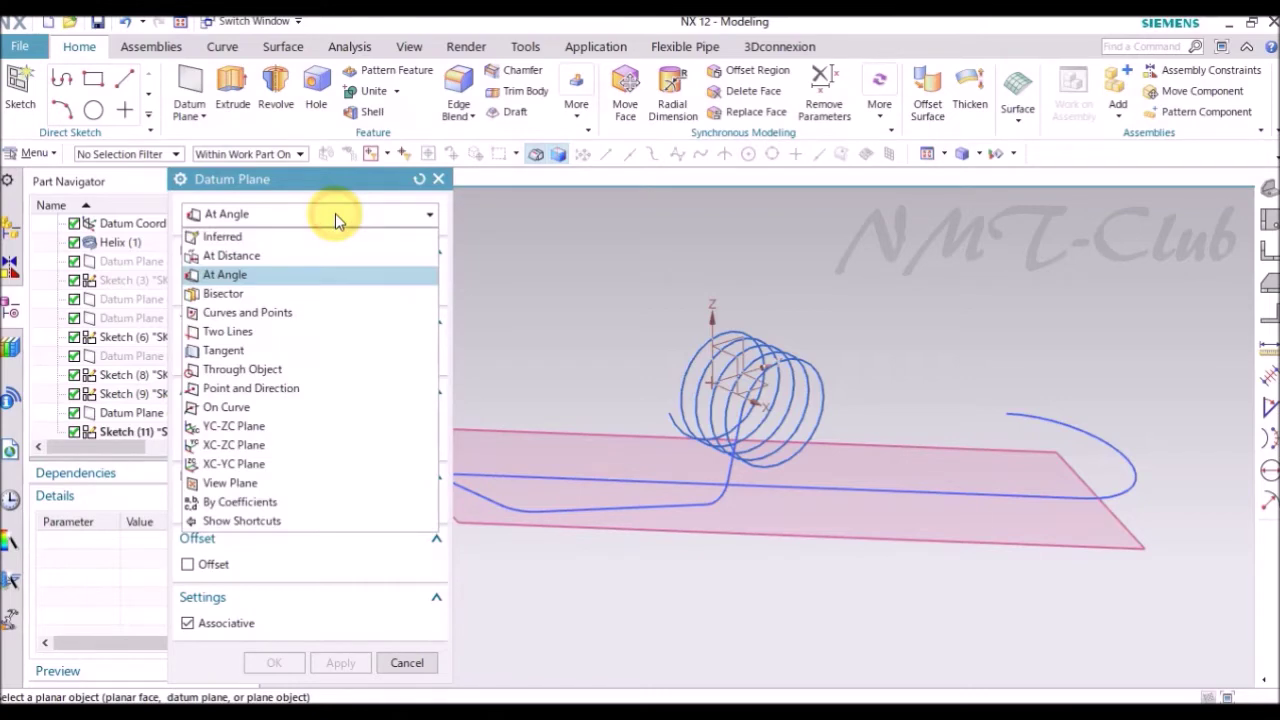
{"action": "left_click", "coordinate": [305, 282]}
{"action": "middle_click_drag", "start_coordinate": [451, 289], "coordinate": [902, 400]}
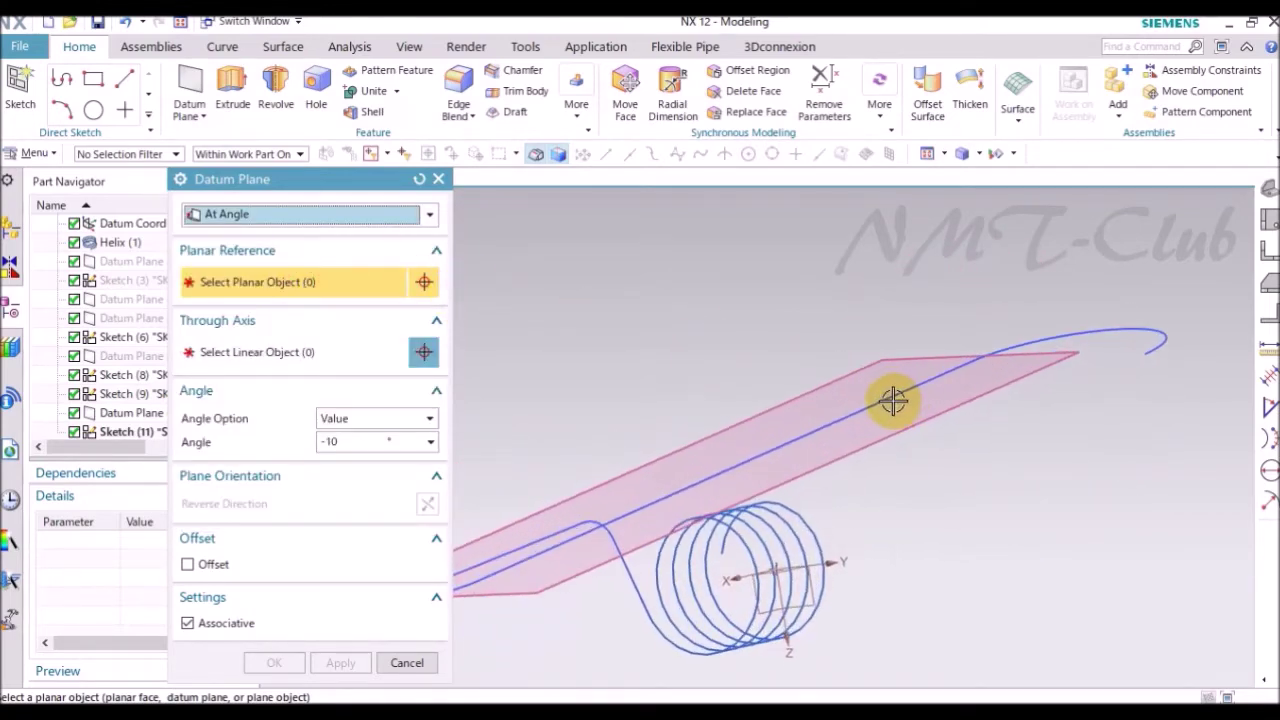
{"action": "left_click", "coordinate": [916, 424]}
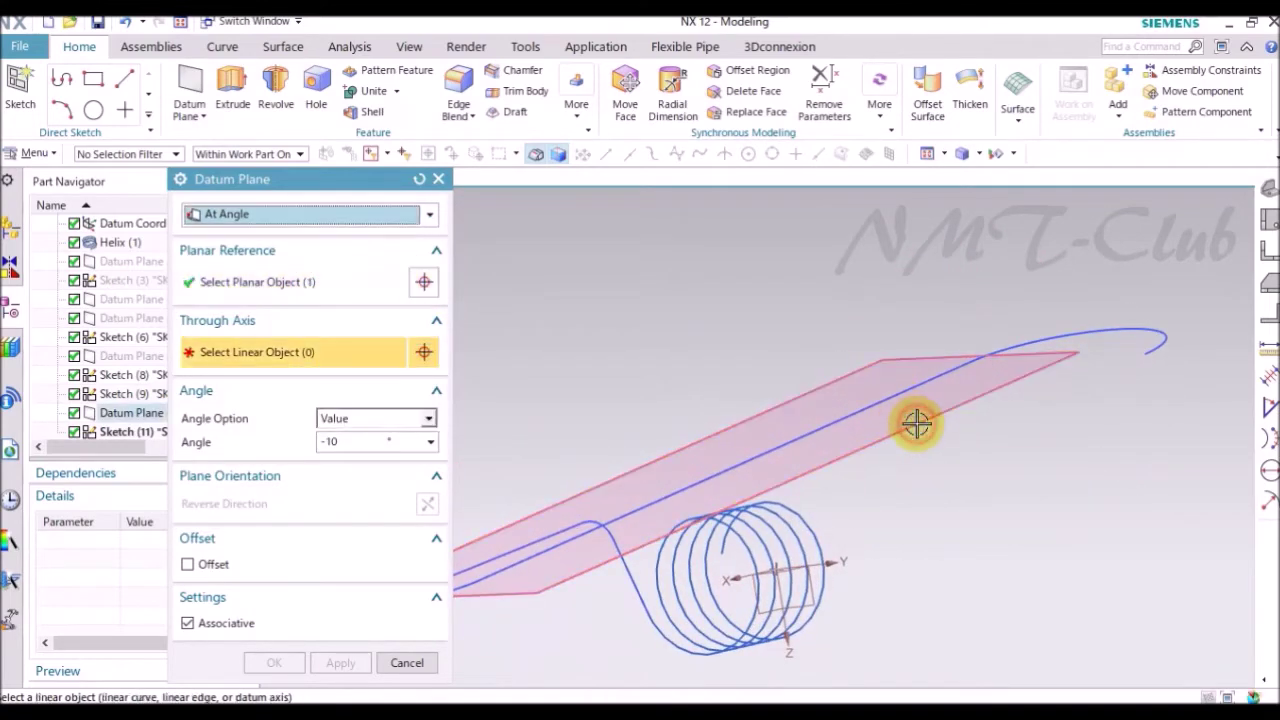
{"action": "left_click", "coordinate": [853, 409]}
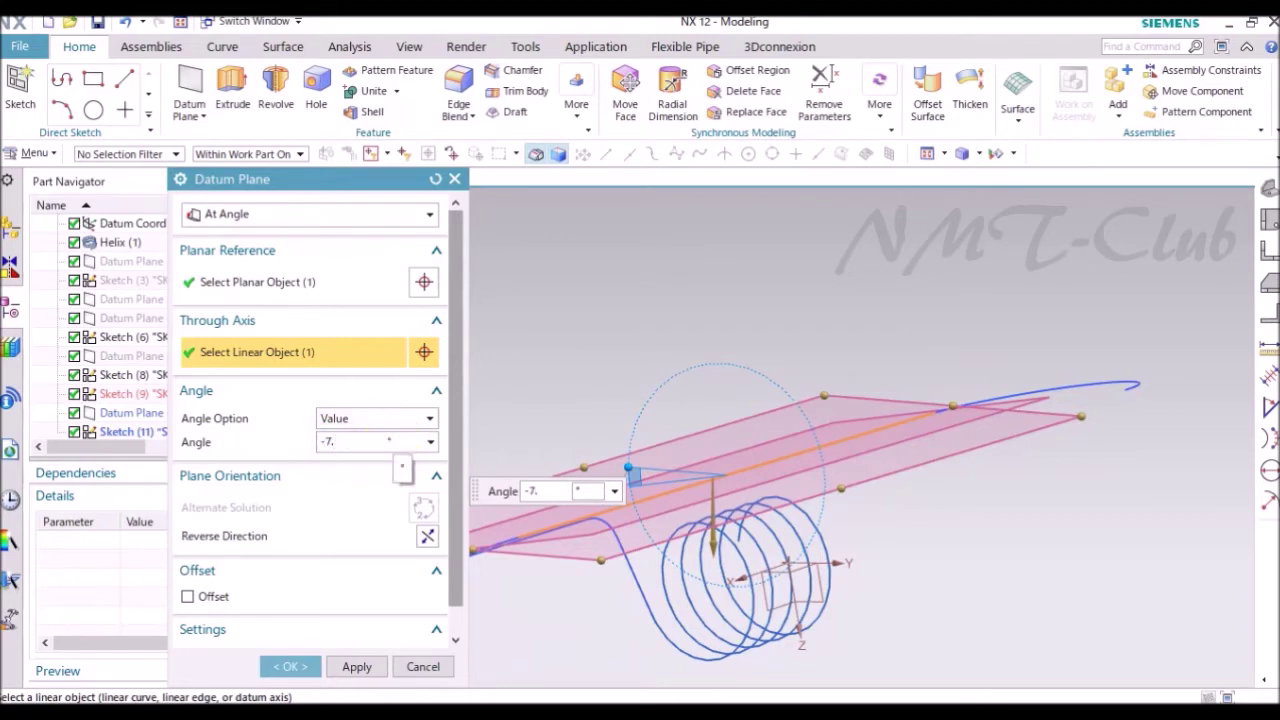
{"action": "type", "text": "5"}
{"action": "key", "text": "Return"}
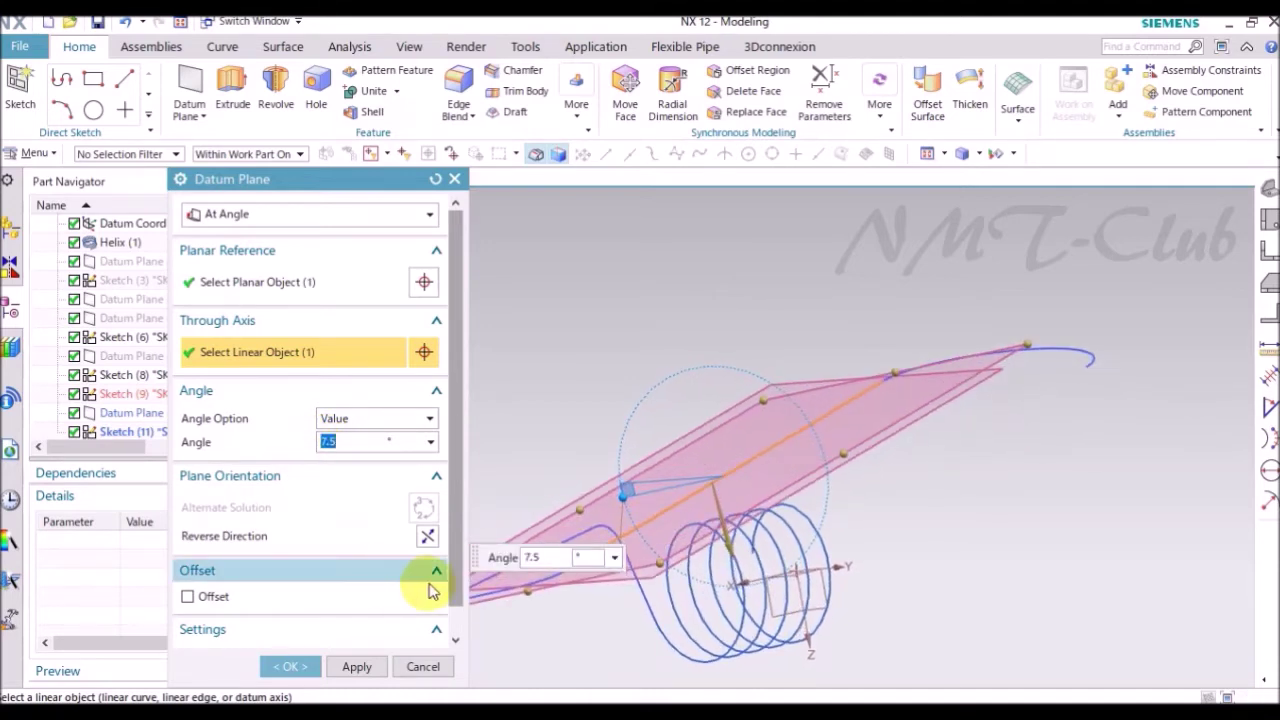
{"action": "left_click", "coordinate": [290, 668]}
{"action": "mouse_move", "coordinate": [549, 551]}
{"action": "middle_mouse_down"}
{"action": "mouse_move", "coordinate": [640, 480]}
{"action": "mouse_move", "coordinate": [726, 437]}
{"action": "mouse_move", "coordinate": [999, 386]}
{"action": "middle_mouse_up"}
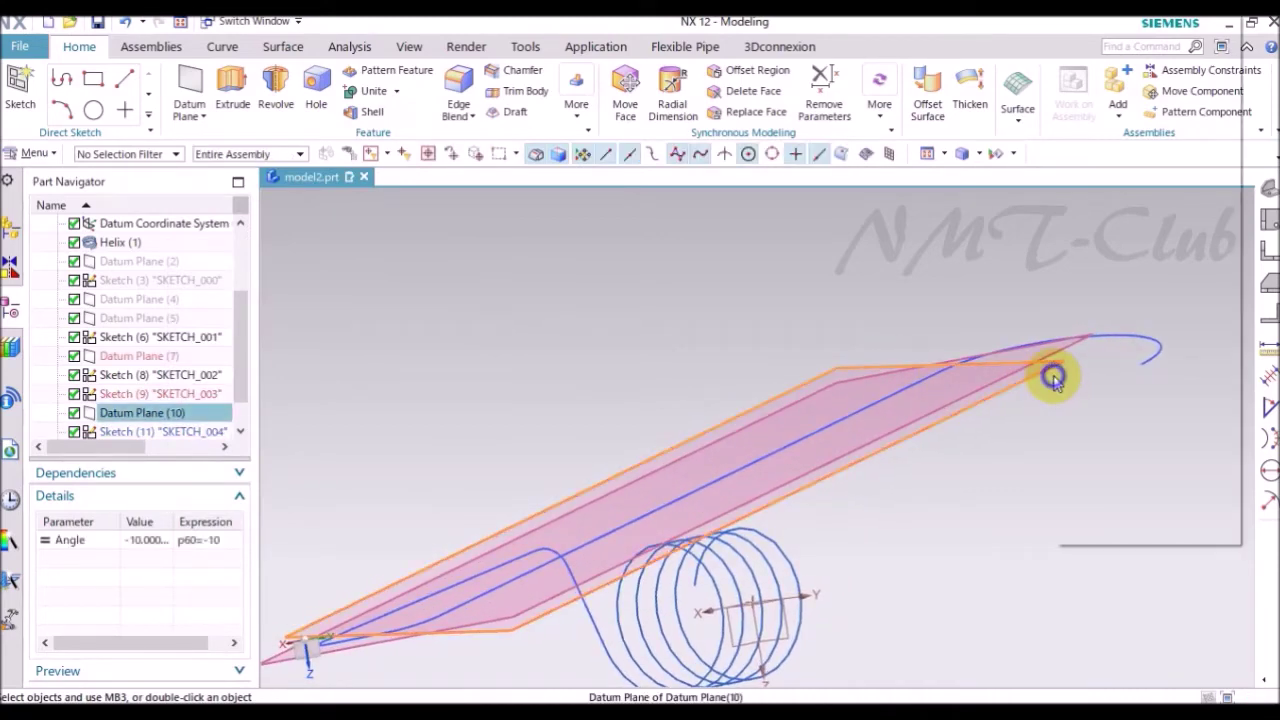
- Hide the old Datum Plane (10)
{"action": "right_click", "coordinate": [1055, 383]}
{"action": "left_click", "coordinate": [1120, 577]}
{"action": "mouse_move", "coordinate": [1106, 563]}
{"action": "middle_mouse_down"}
{"action": "mouse_move", "coordinate": [943, 480]}
{"action": "mouse_move", "coordinate": [903, 426]}
{"action": "mouse_move", "coordinate": [385, 208]}
{"action": "middle_mouse_up"}
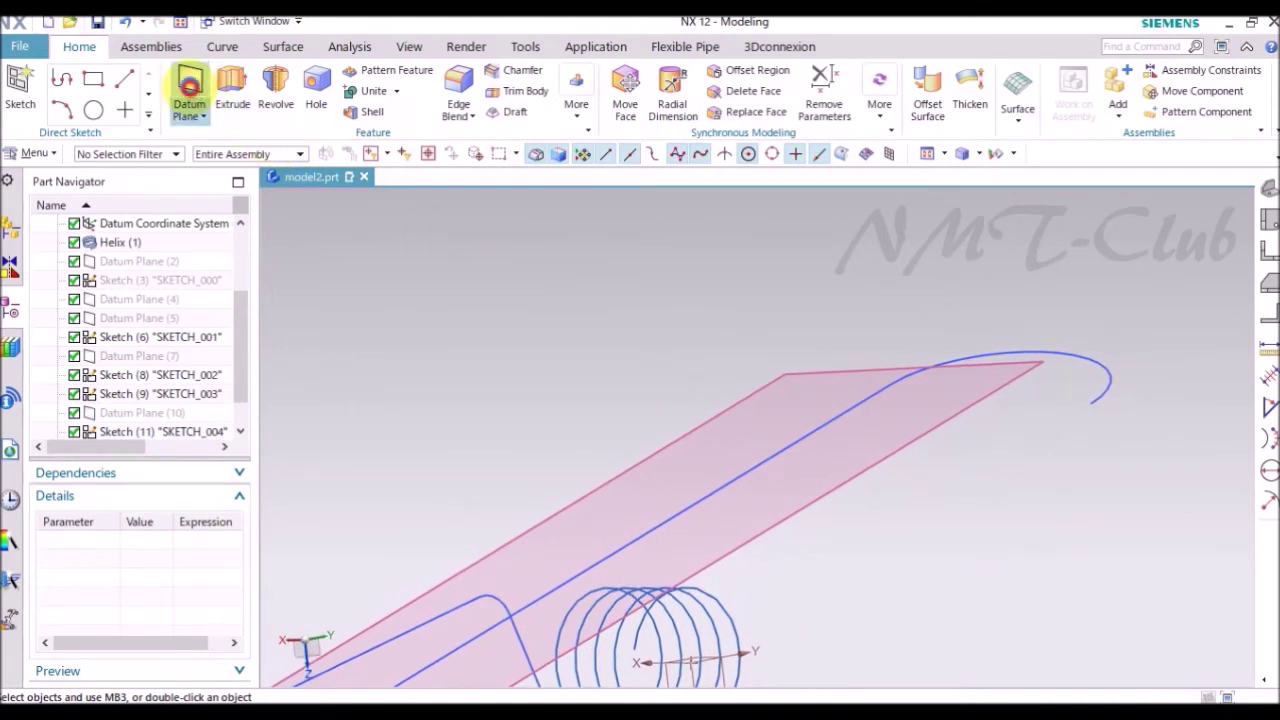
- Create a datum plane on the loop curve at the arc's start, oriented relative to a reference object
{"action": "left_click", "coordinate": [292, 216]}
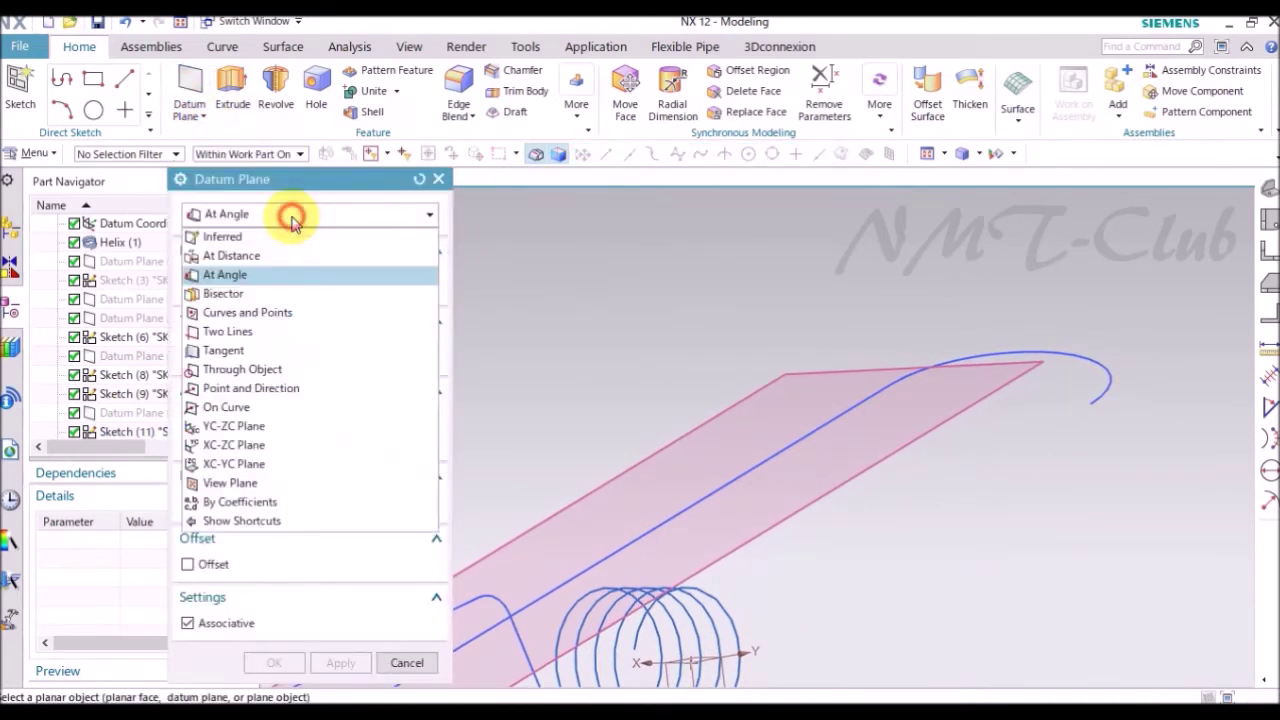
{"action": "left_click", "coordinate": [270, 408]}
{"action": "scroll", "coordinate": [968, 405], "scroll_direction": "up", "scroll_amount": 1}
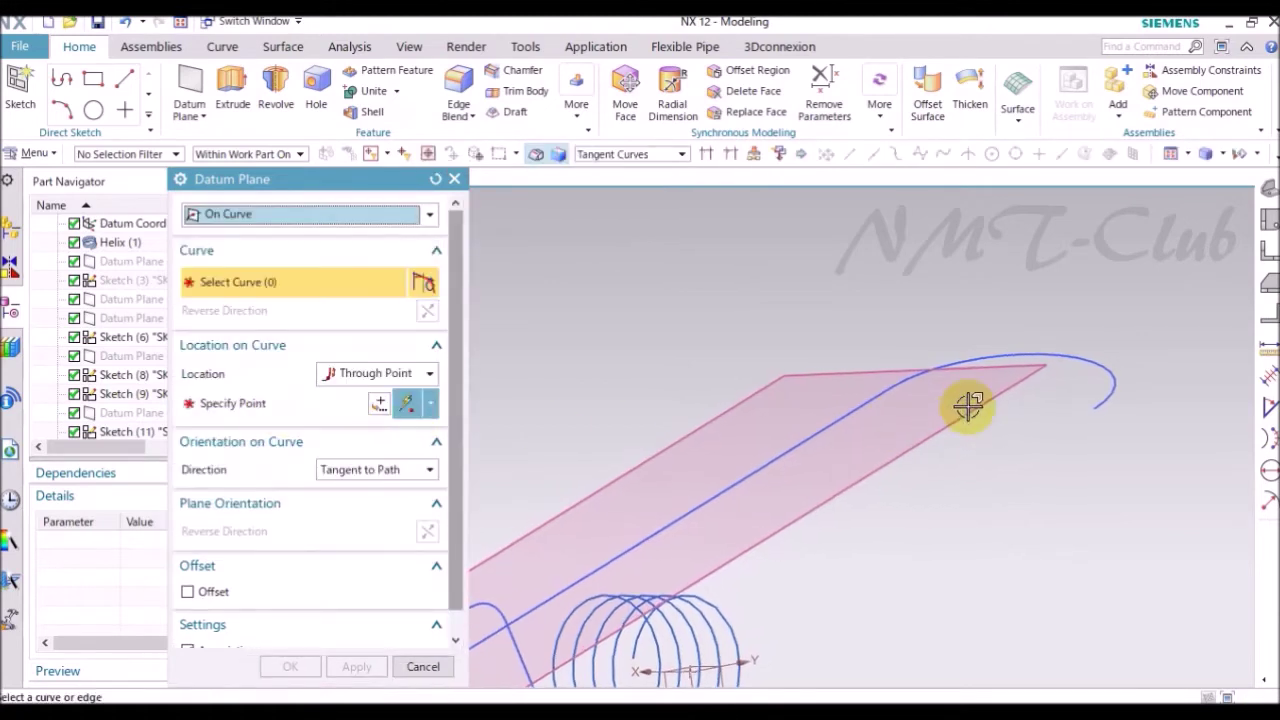
{"action": "left_click", "coordinate": [1089, 402]}
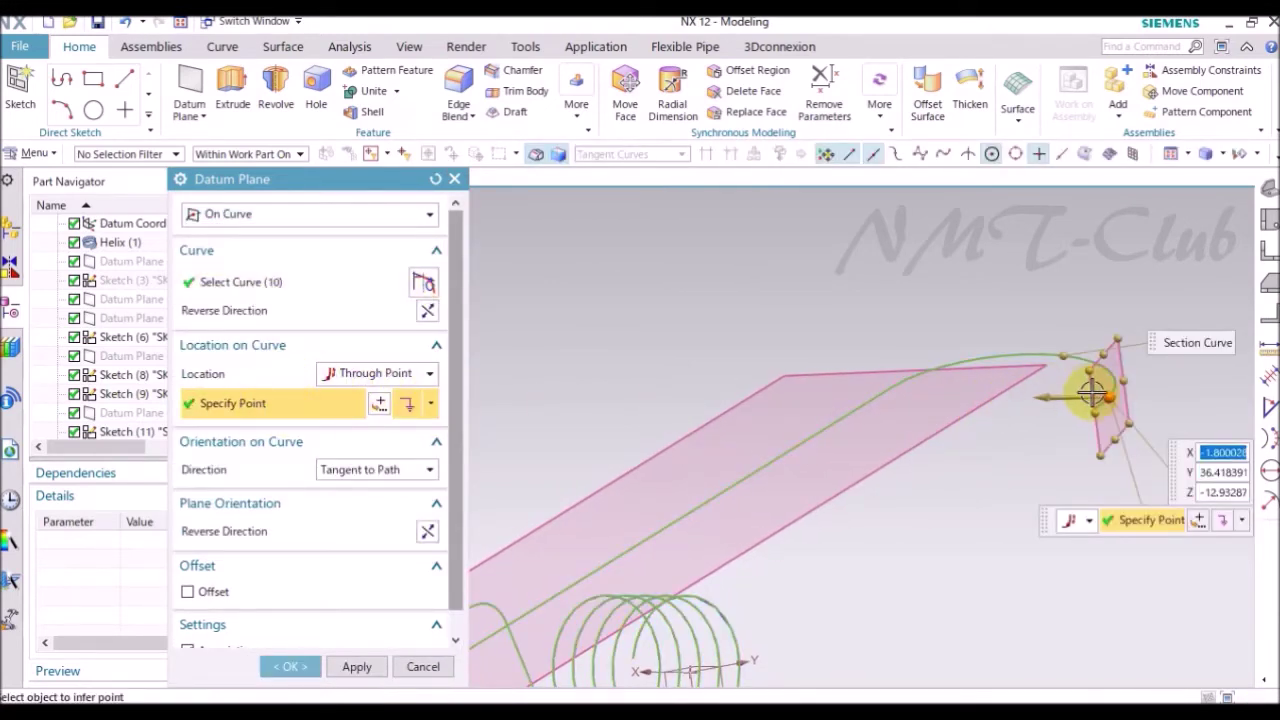
{"action": "scroll", "coordinate": [1103, 410], "scroll_direction": "up", "scroll_amount": 2}
{"action": "scroll", "coordinate": [1123, 406], "scroll_direction": "up", "scroll_amount": 2}
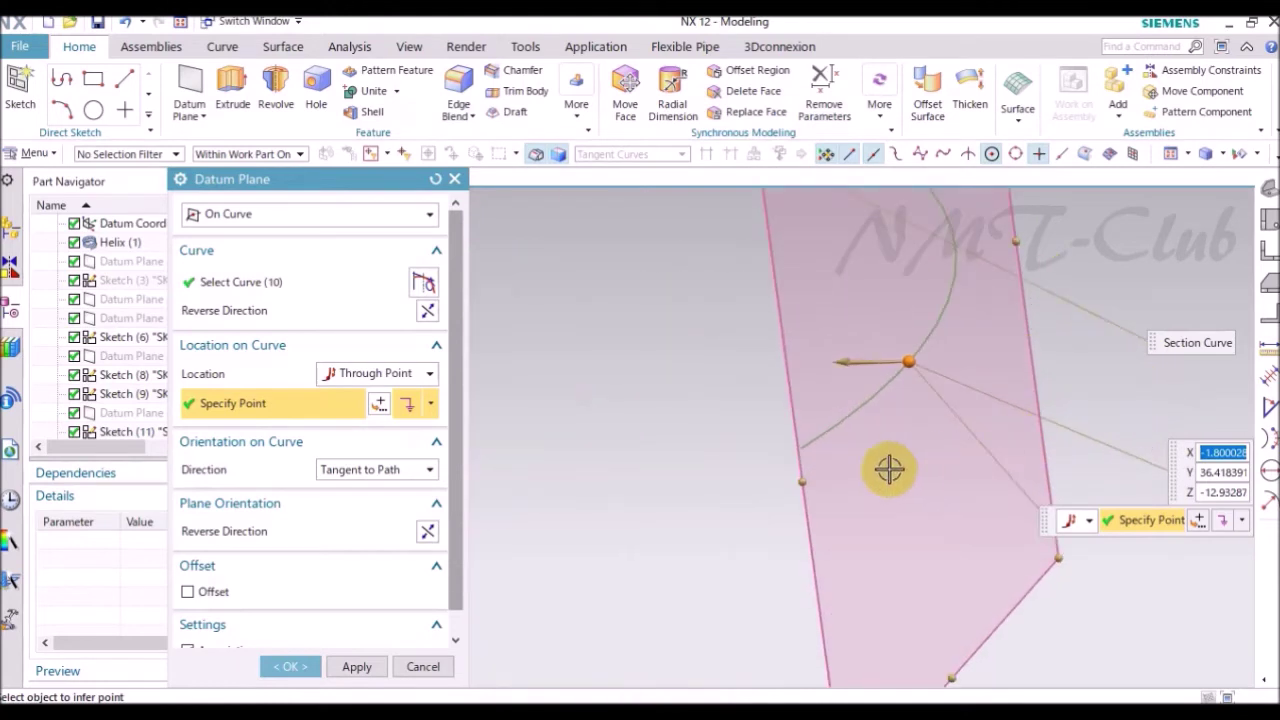
{"action": "left_click", "coordinate": [808, 446]}
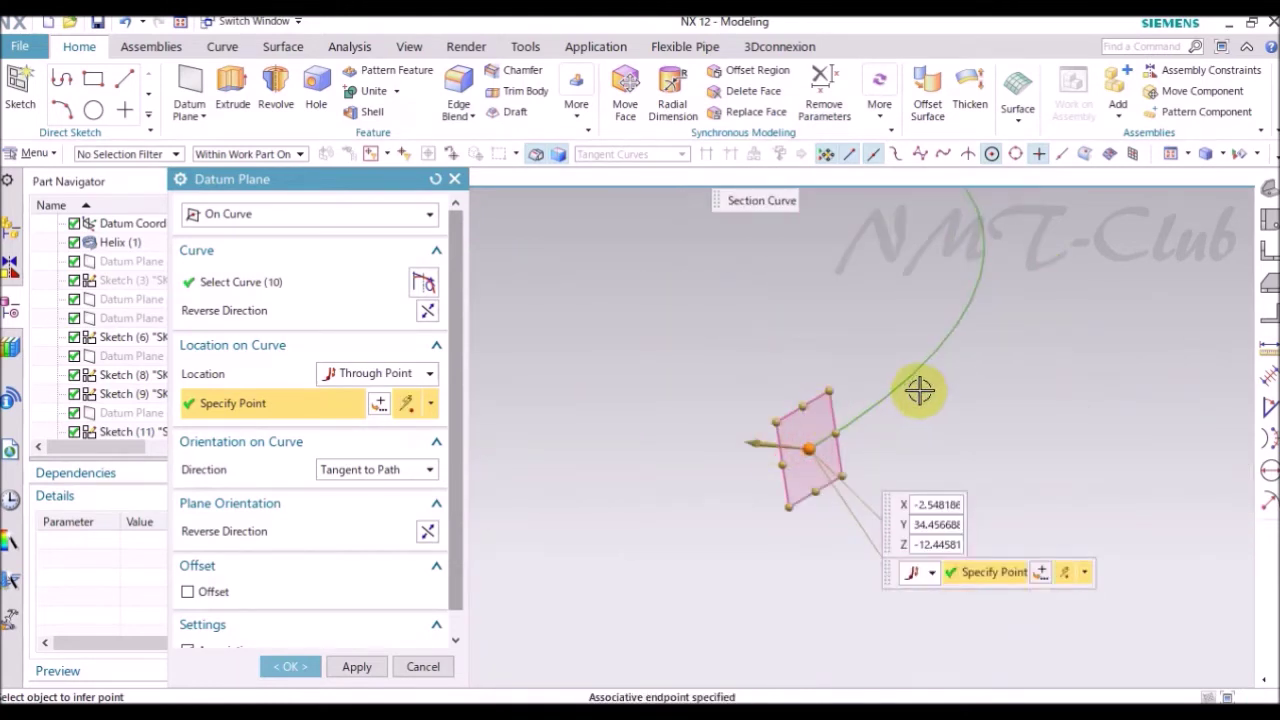
{"action": "left_click", "coordinate": [375, 470]}
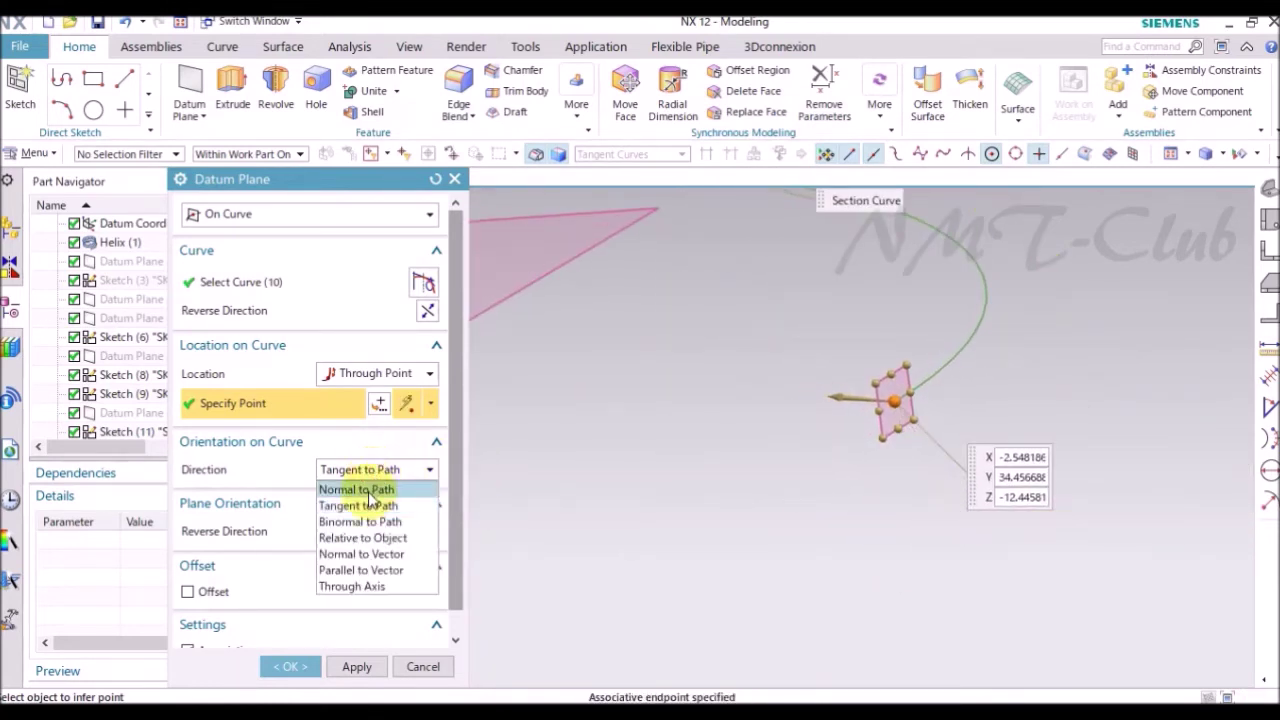
{"action": "left_click", "coordinate": [366, 538]}
{"action": "middle_click_drag", "start_coordinate": [791, 443], "coordinate": [657, 351]}
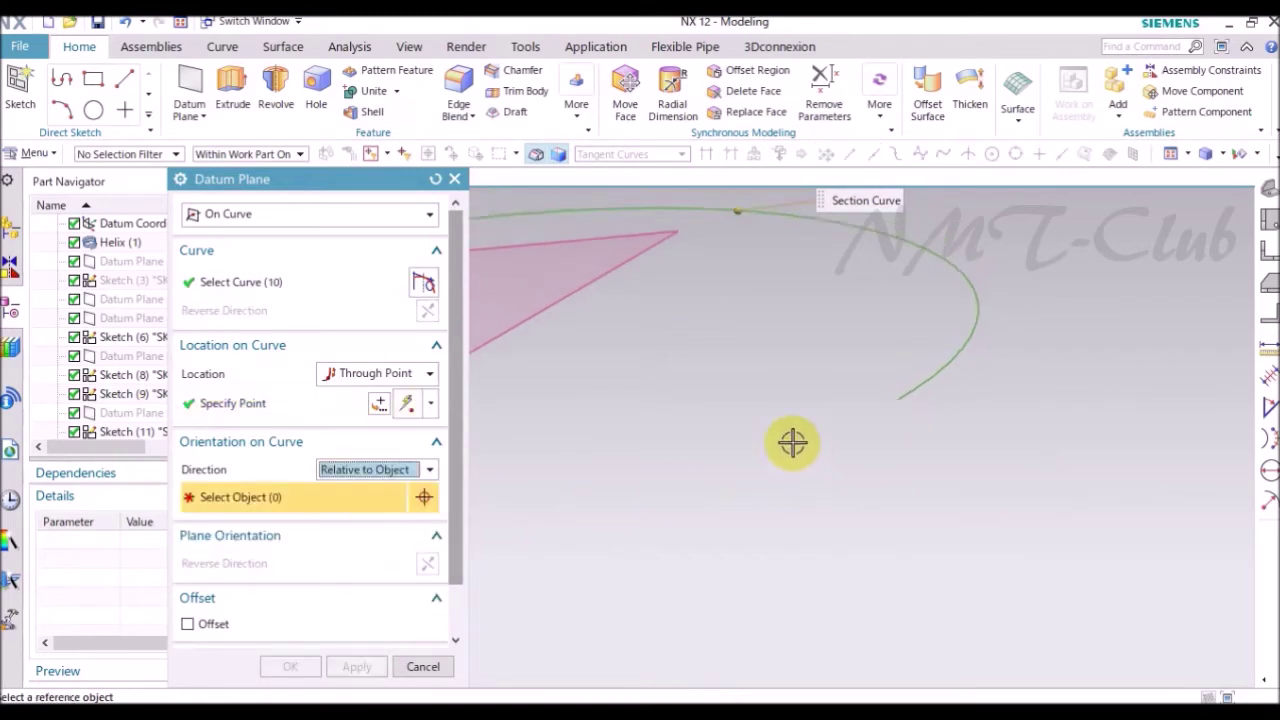
{"action": "left_click", "coordinate": [657, 351]}
{"action": "left_click", "coordinate": [990, 385]}
{"action": "mouse_move", "coordinate": [1000, 391]}
{"action": "middle_mouse_down"}
{"action": "mouse_move", "coordinate": [1080, 374]}
{"action": "mouse_move", "coordinate": [973, 514]}
{"action": "mouse_move", "coordinate": [886, 514]}
{"action": "middle_mouse_up"}
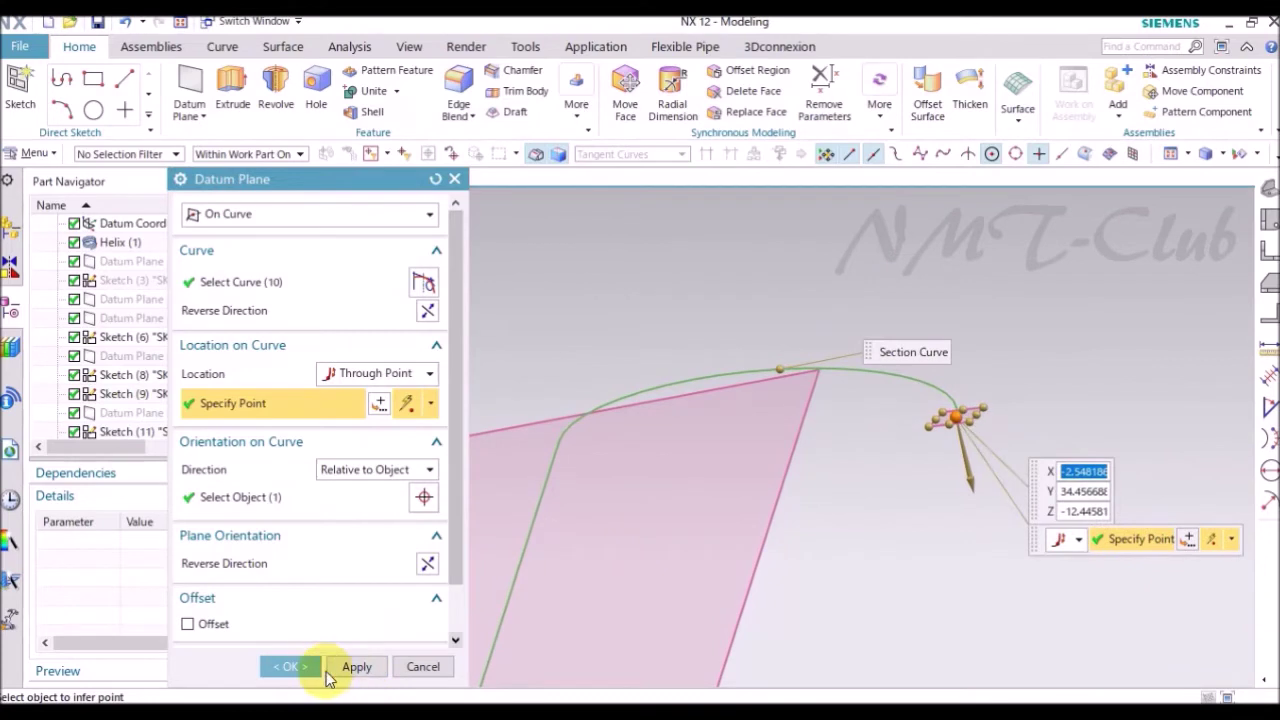
{"action": "left_click", "coordinate": [303, 667]}
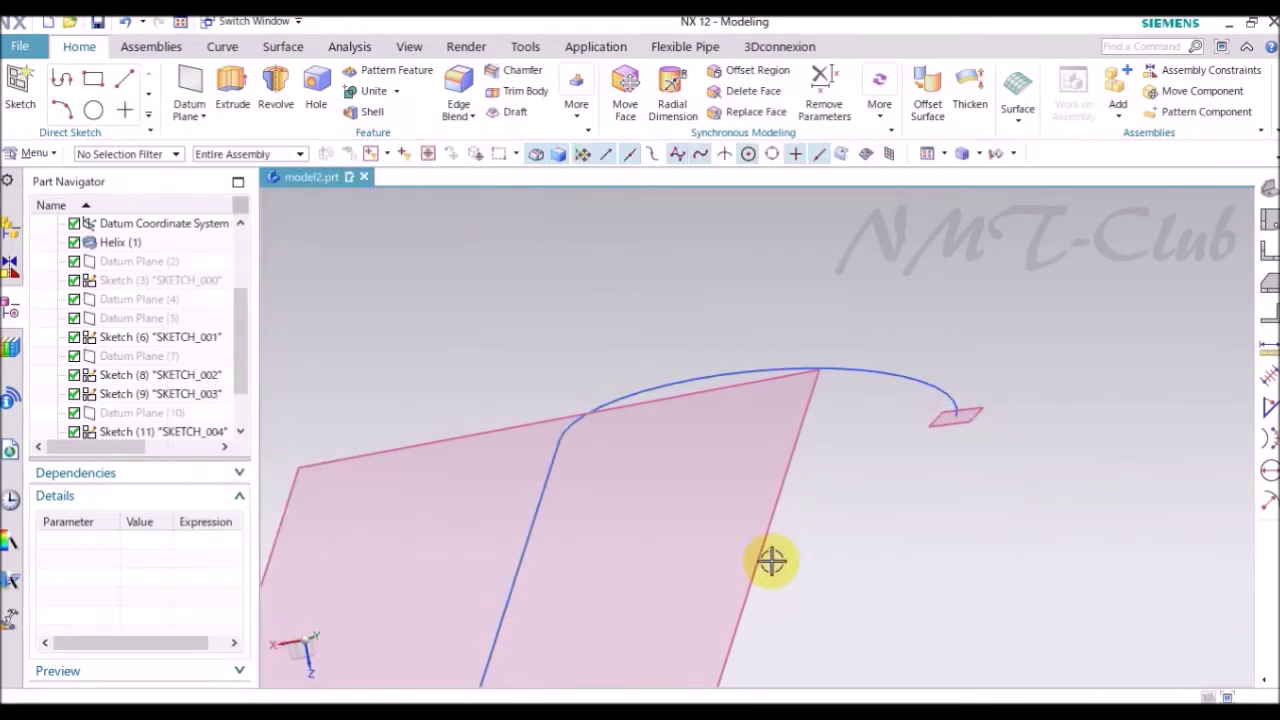
- Hide the large Datum Plane (12) and face the curve straight on
{"action": "right_click", "coordinate": [783, 512]}
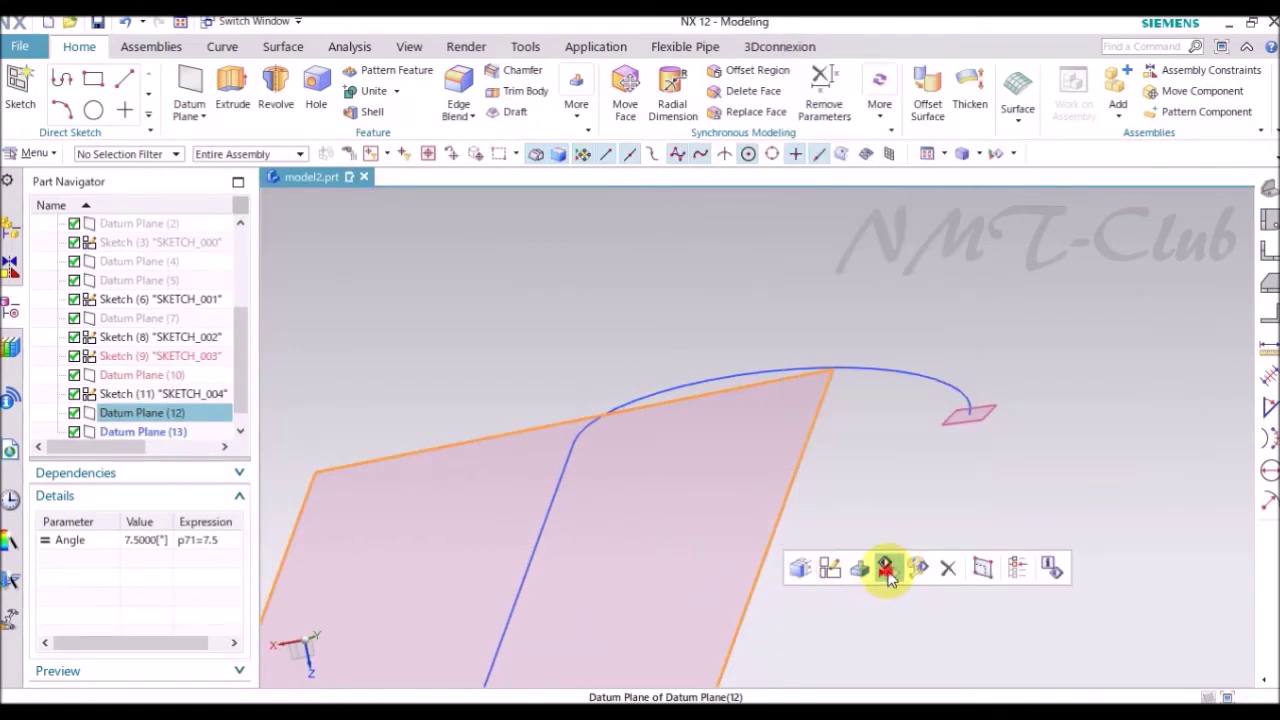
{"action": "left_click", "coordinate": [886, 569]}
{"action": "key", "text": "F8"}
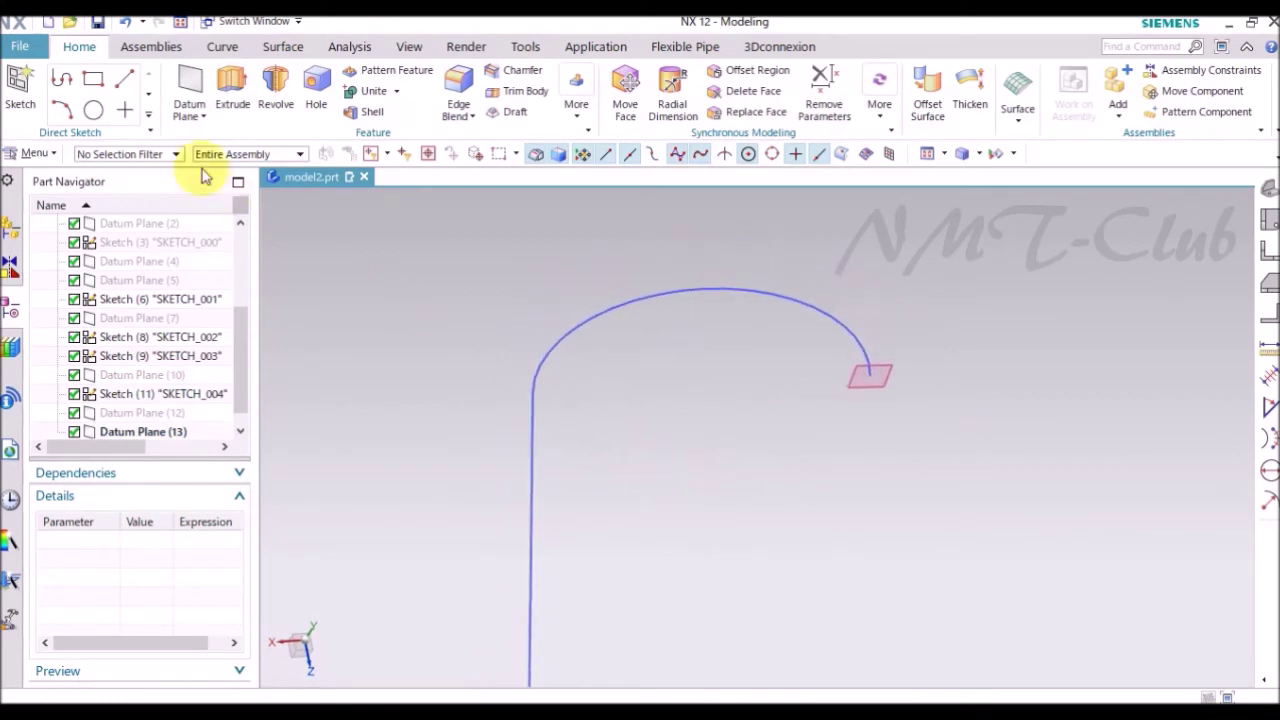
- Start a sketch on the new datum plane, oriented along the Y axis
{"action": "left_click", "coordinate": [878, 410]}
{"action": "middle_click_drag", "start_coordinate": [803, 456], "coordinate": [778, 389]}
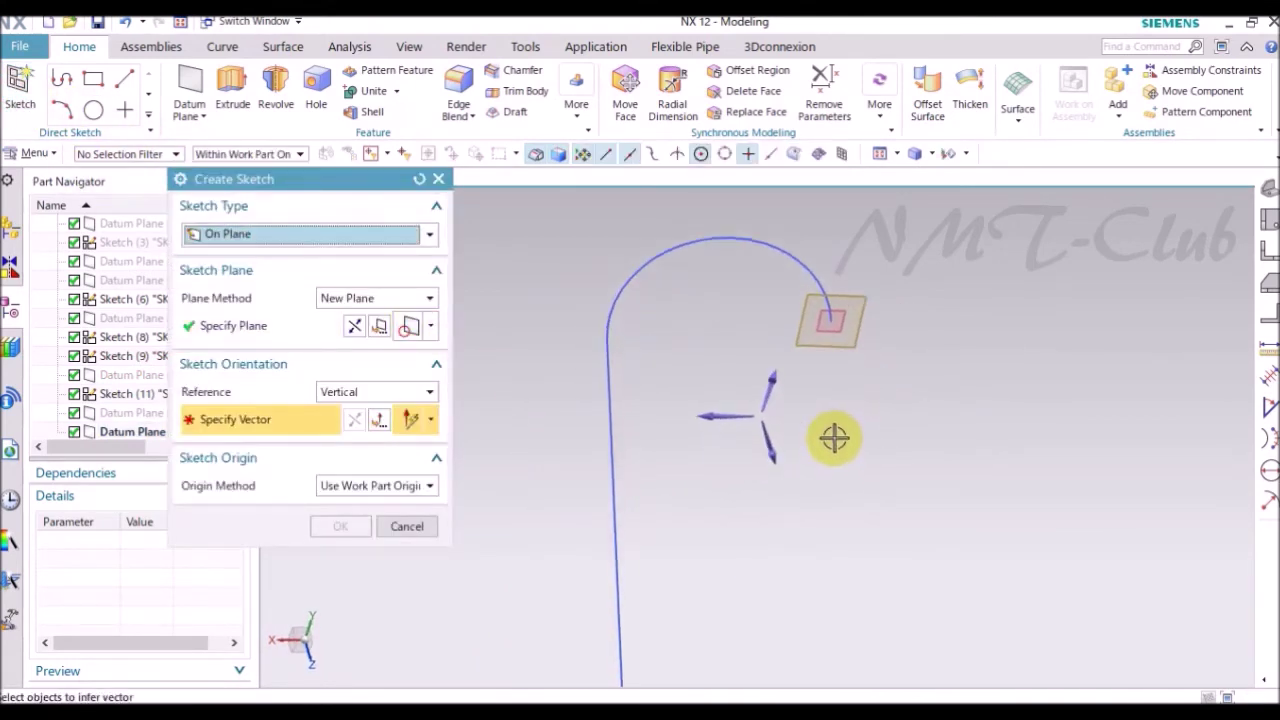
{"action": "left_click", "coordinate": [772, 383]}
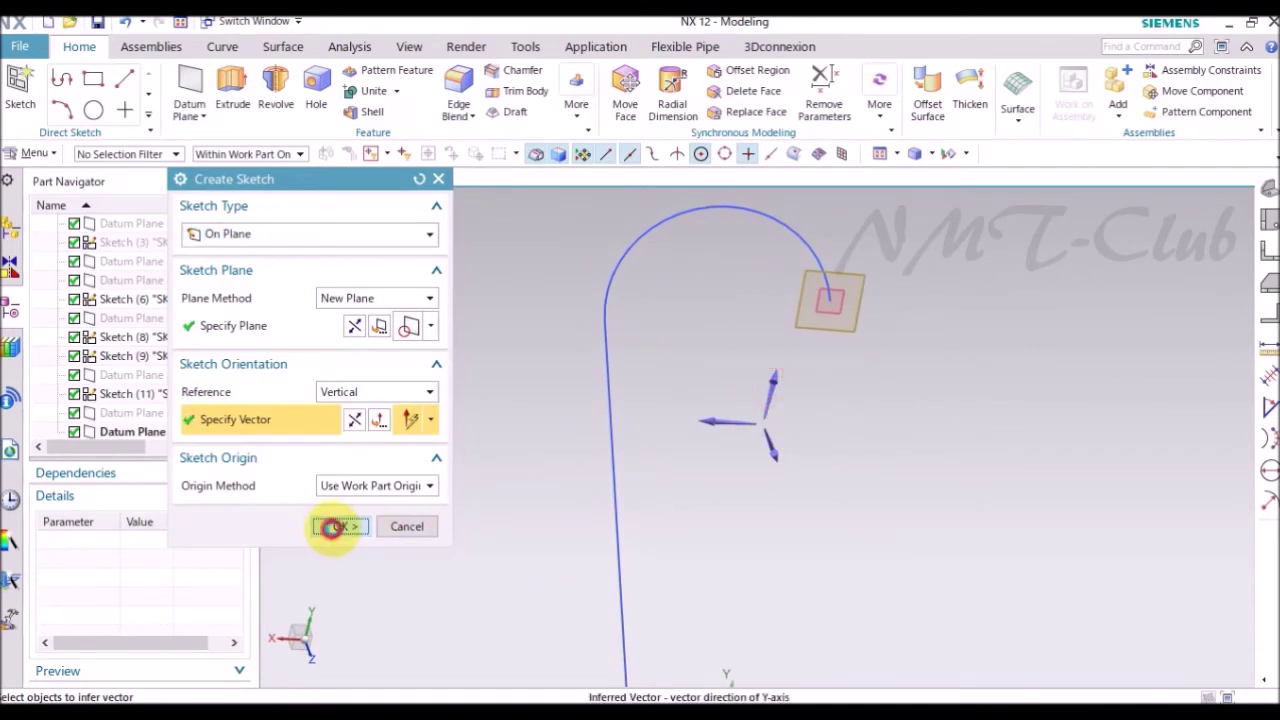
{"action": "left_click", "coordinate": [335, 528]}
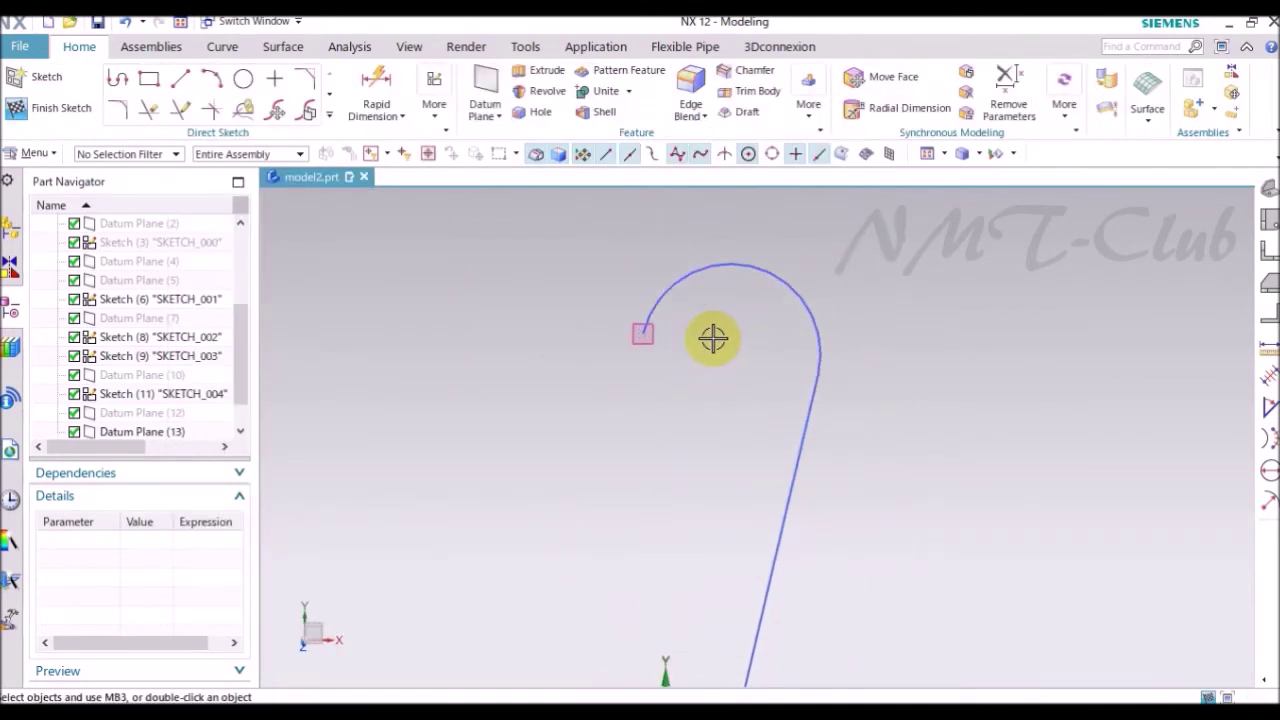
- Draw a line from the arc end down to the lower right
{"action": "left_click", "coordinate": [181, 80]}
{"action": "scroll", "coordinate": [670, 320], "scroll_direction": "up", "scroll_amount": 1}
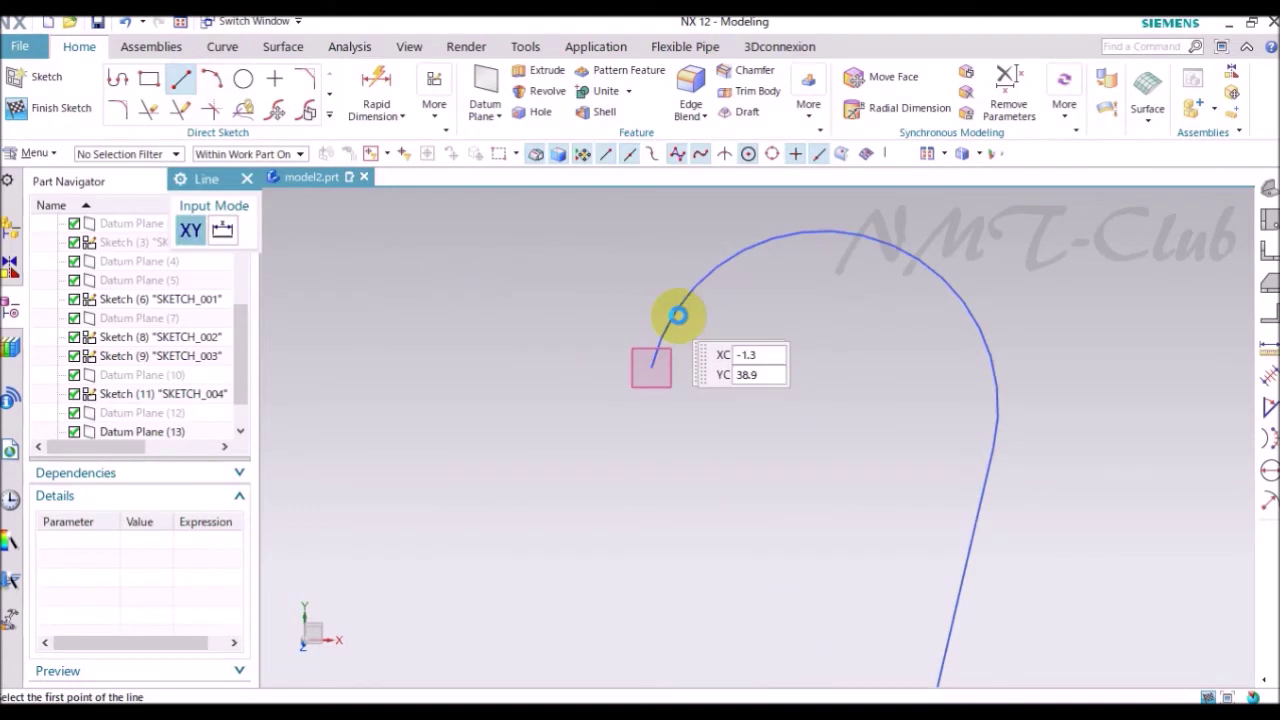
{"action": "scroll", "coordinate": [660, 350], "scroll_direction": "up", "scroll_amount": 2}
{"action": "left_click", "coordinate": [666, 385]}
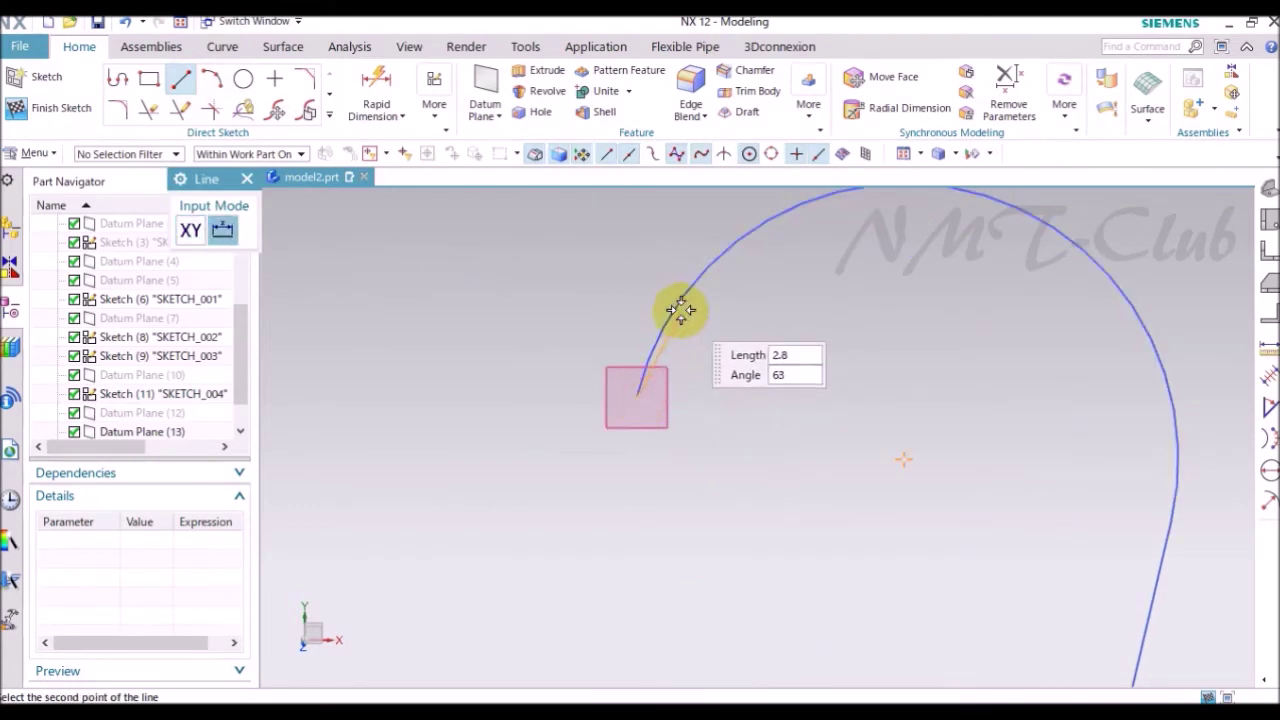
{"action": "left_click", "coordinate": [903, 459]}
- Draw a circle centred on the line's far end, constrained to pass through the line's start
{"action": "left_click", "coordinate": [243, 80]}
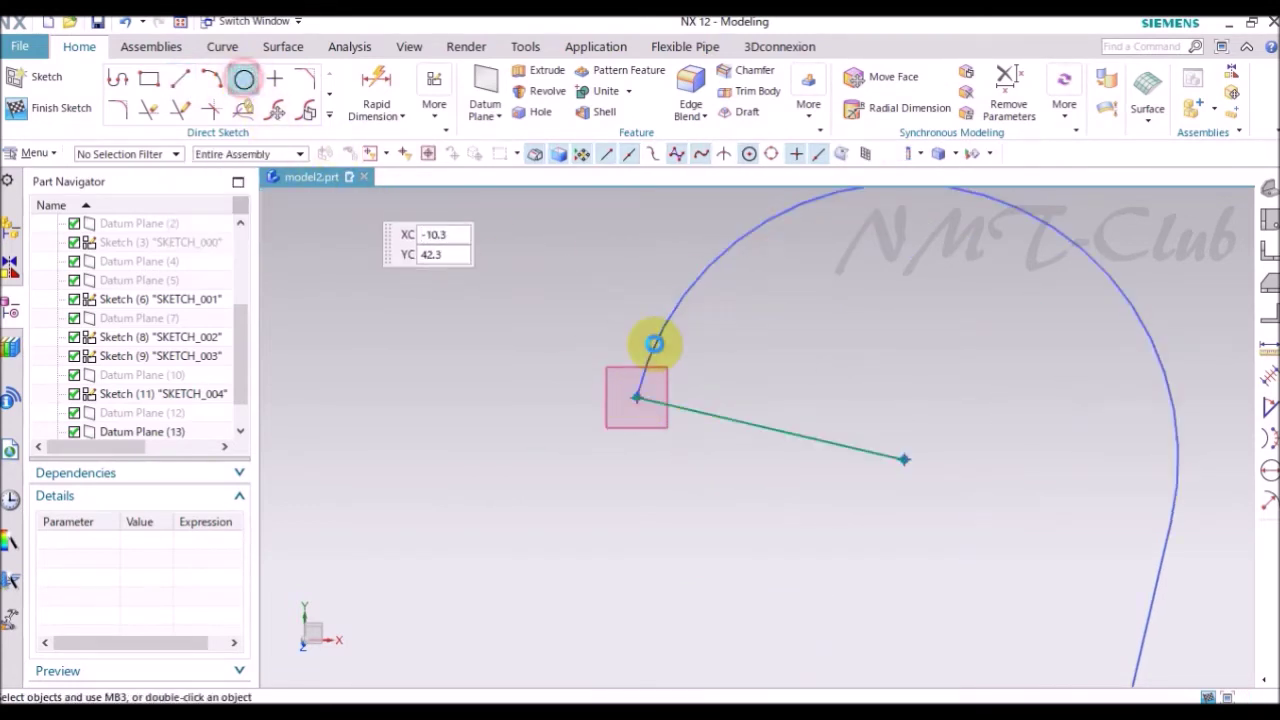
{"action": "left_click", "coordinate": [903, 459]}
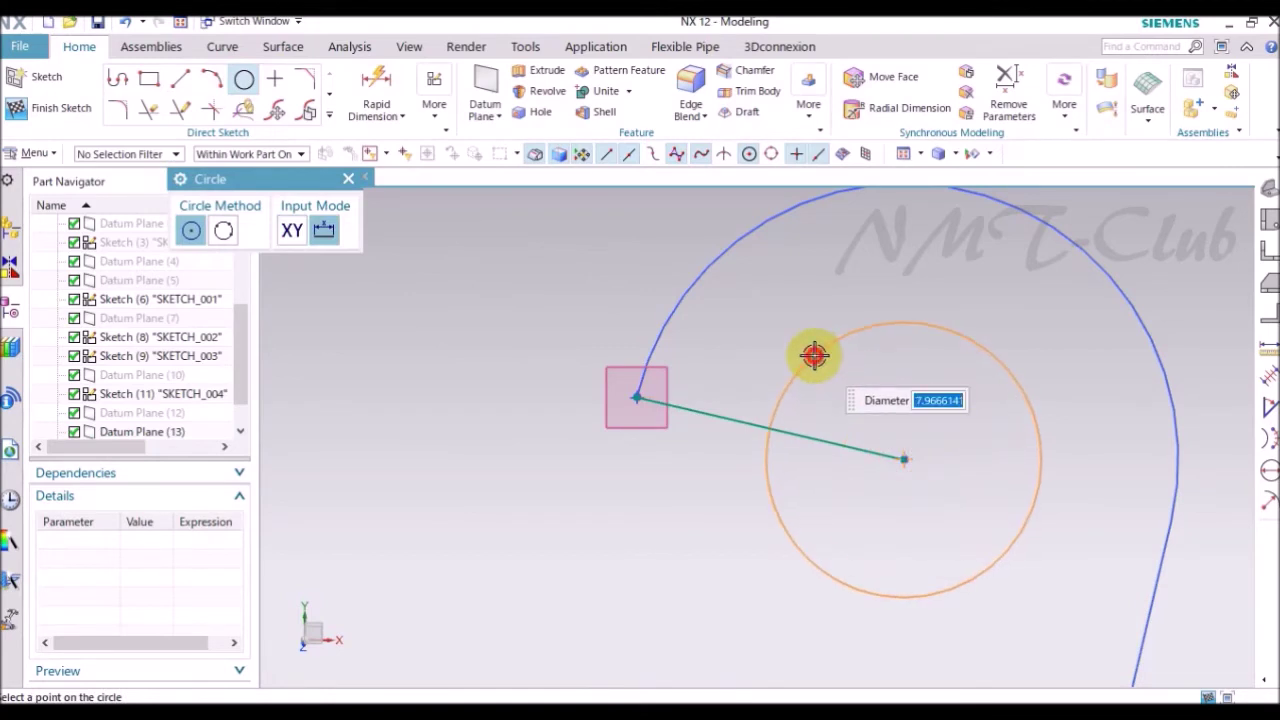
{"action": "left_click", "coordinate": [814, 354]}
{"action": "key", "text": "Escape"}
{"action": "key", "text": "c"}
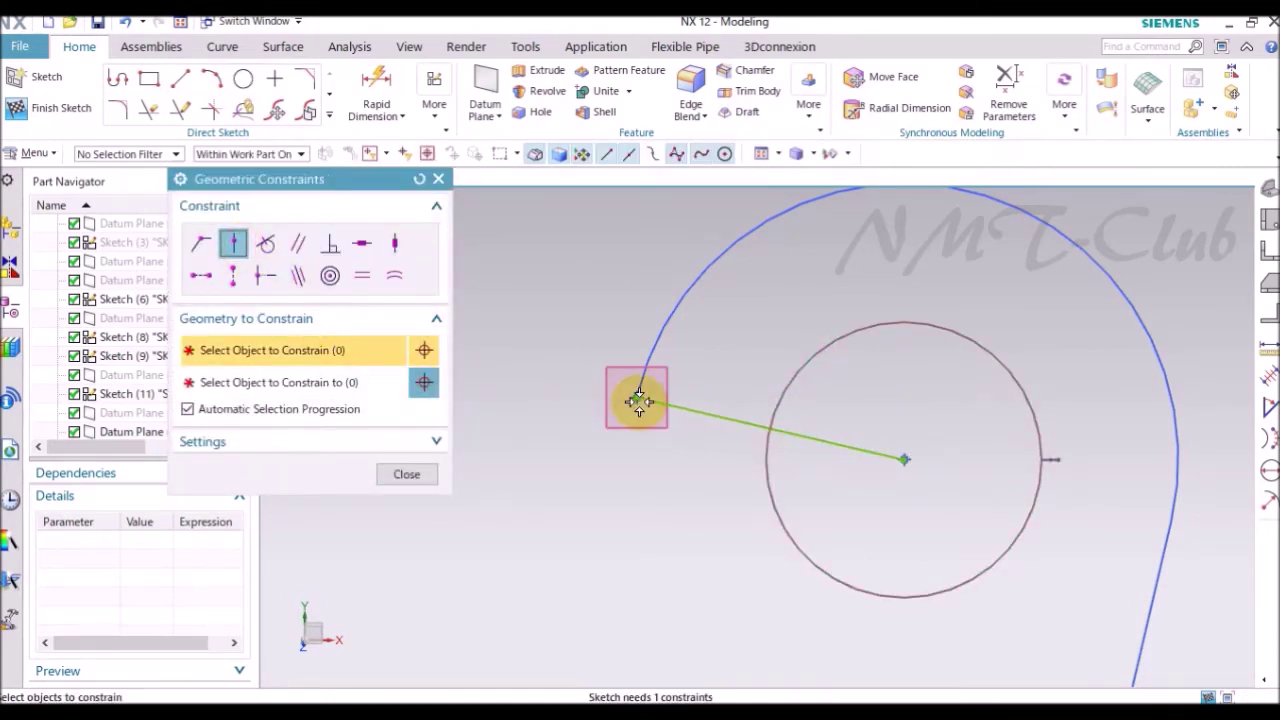
{"action": "left_click", "coordinate": [780, 386]}
{"action": "left_click", "coordinate": [407, 472]}
- Draw a leg line from the circle downward and to the right
{"action": "left_click", "coordinate": [183, 90]}
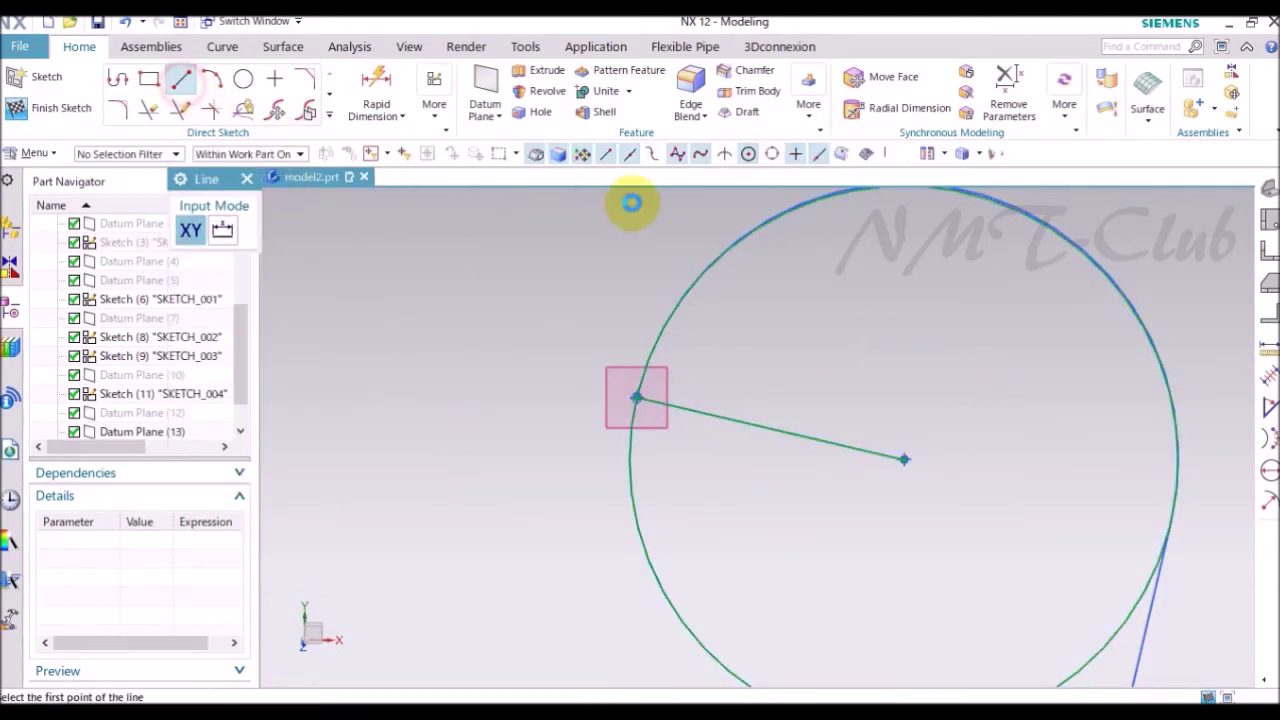
{"action": "scroll", "coordinate": [632, 203], "scroll_direction": "down", "scroll_amount": 4}
{"action": "left_click", "coordinate": [627, 348]}
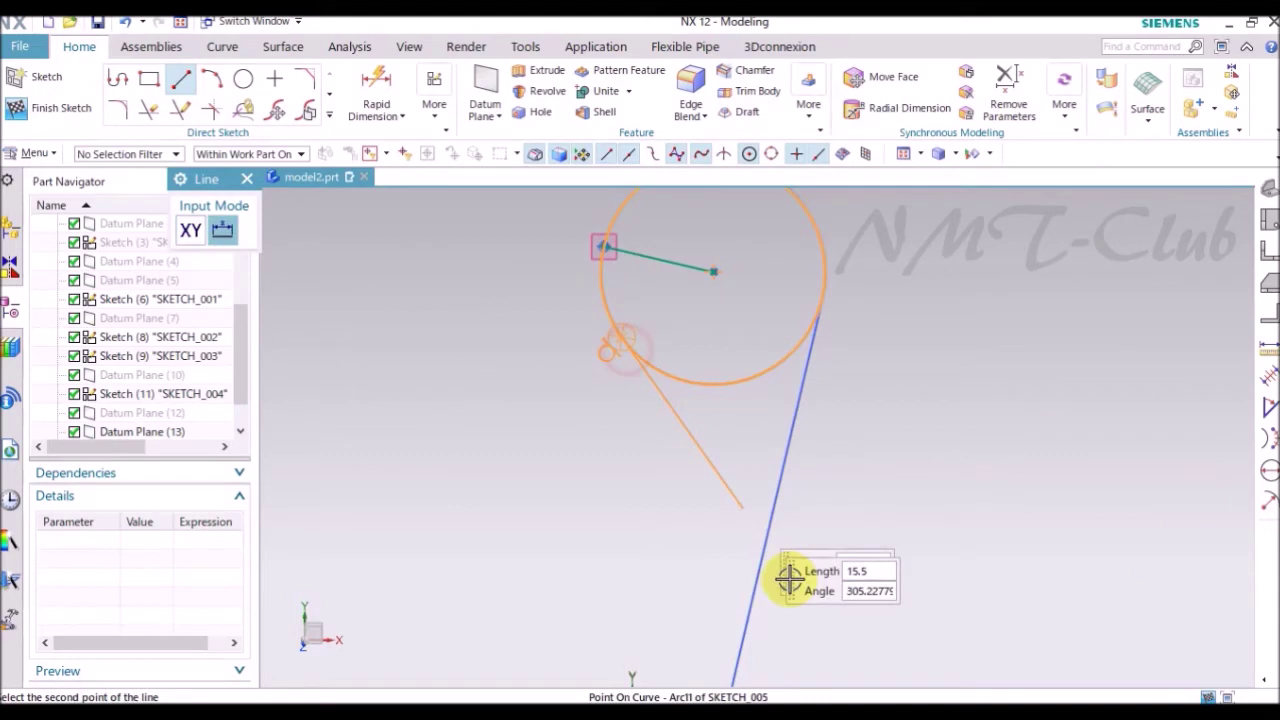
{"action": "left_click", "coordinate": [808, 604]}
{"action": "key", "text": "Escape"}
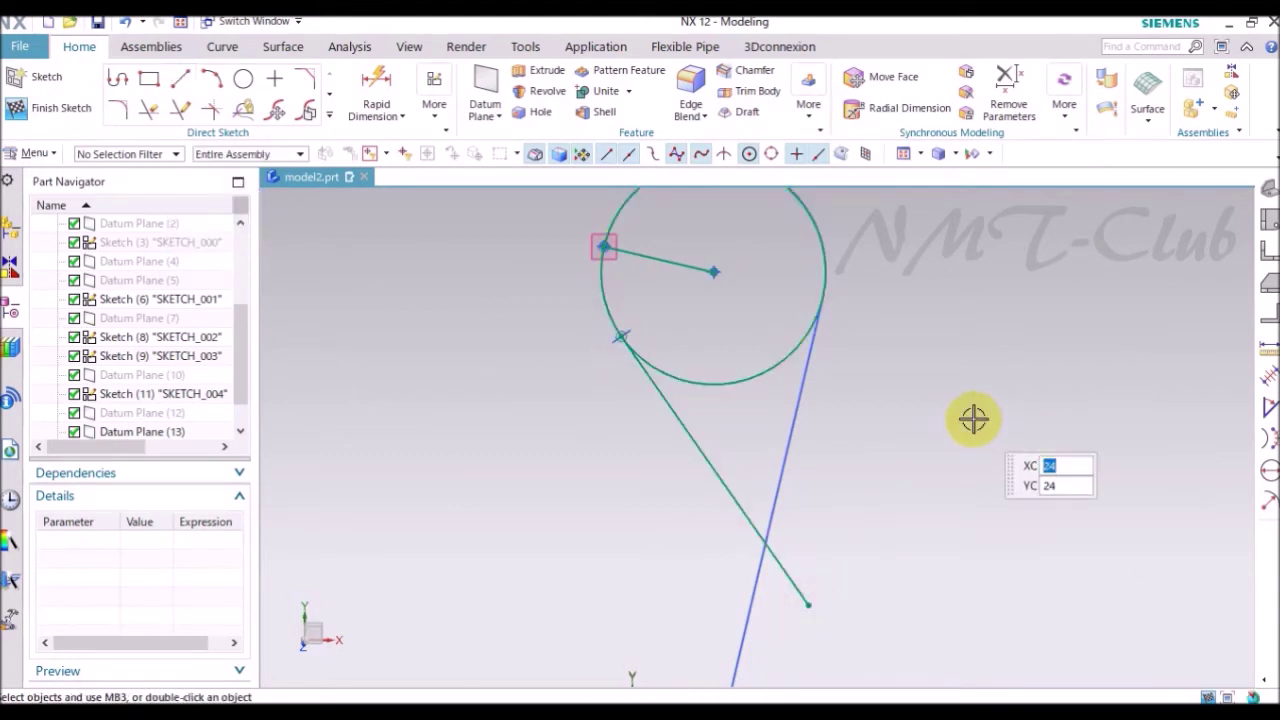
- Trim away the excess curve portions, then dimension a 48° angle between the two legs
{"action": "key", "text": "t"}
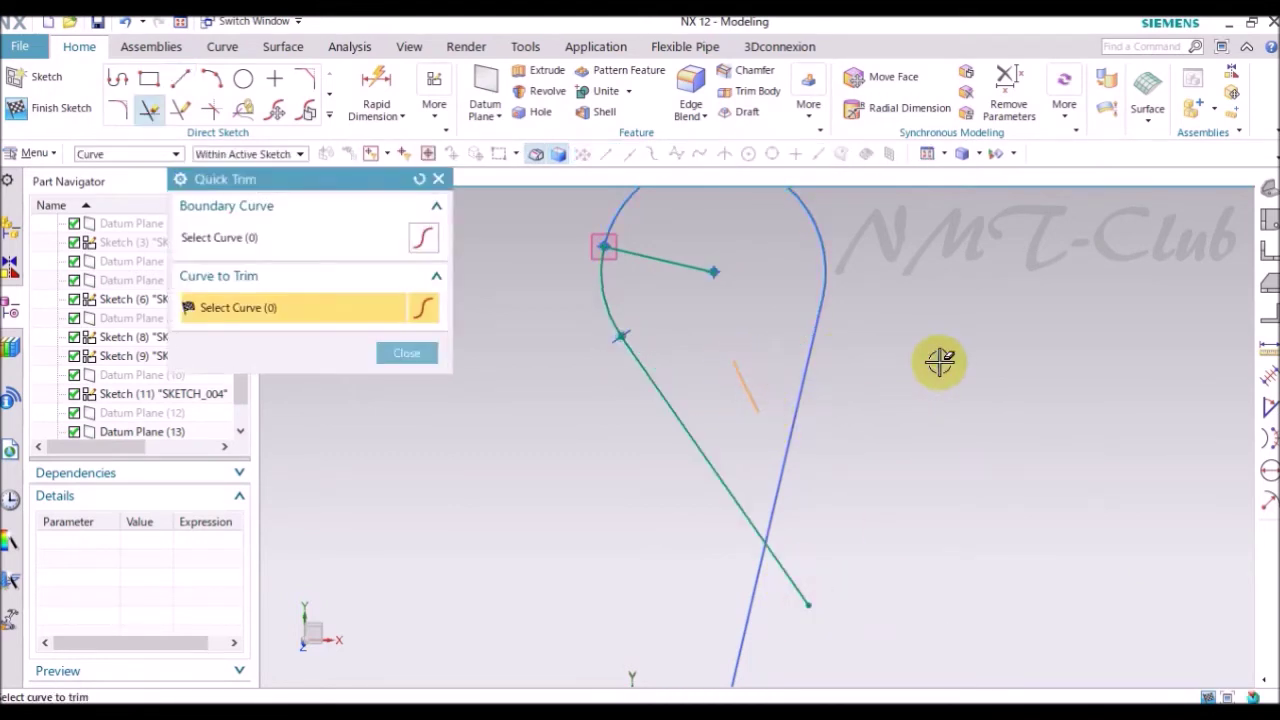
{"action": "middle_click", "coordinate": [938, 362]}
{"action": "key", "text": "d"}
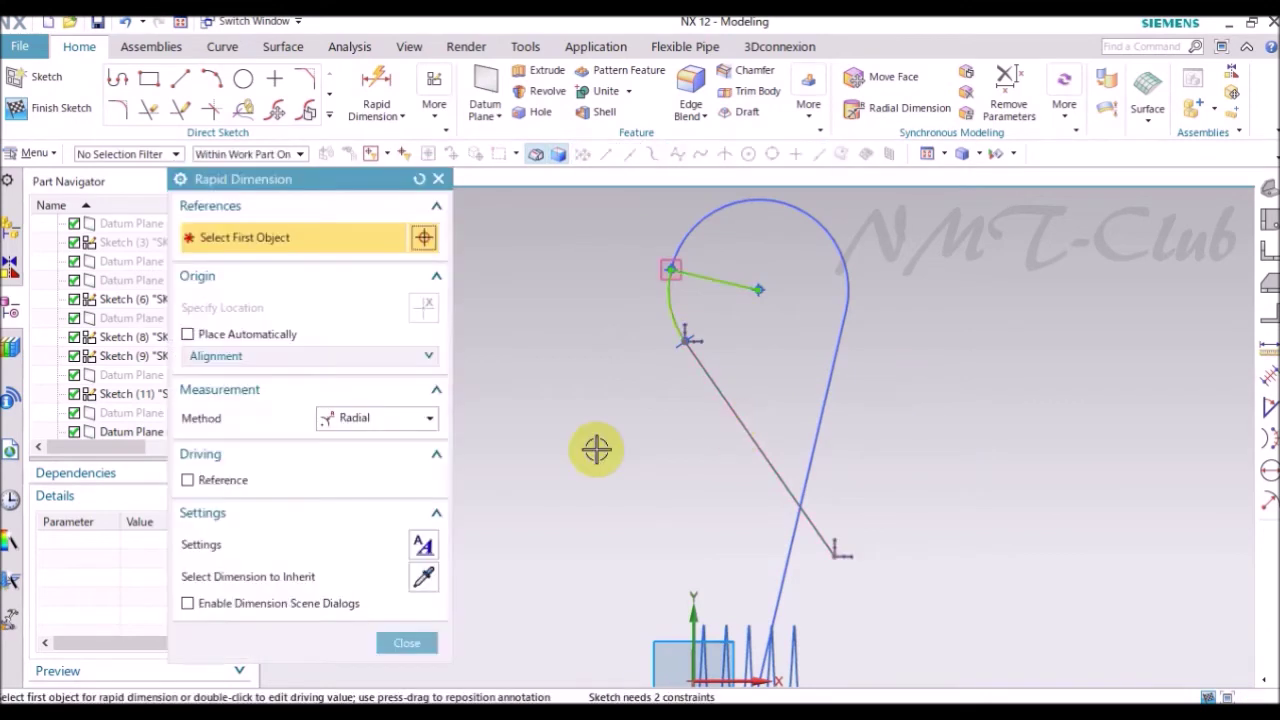
{"action": "left_click", "coordinate": [380, 428]}
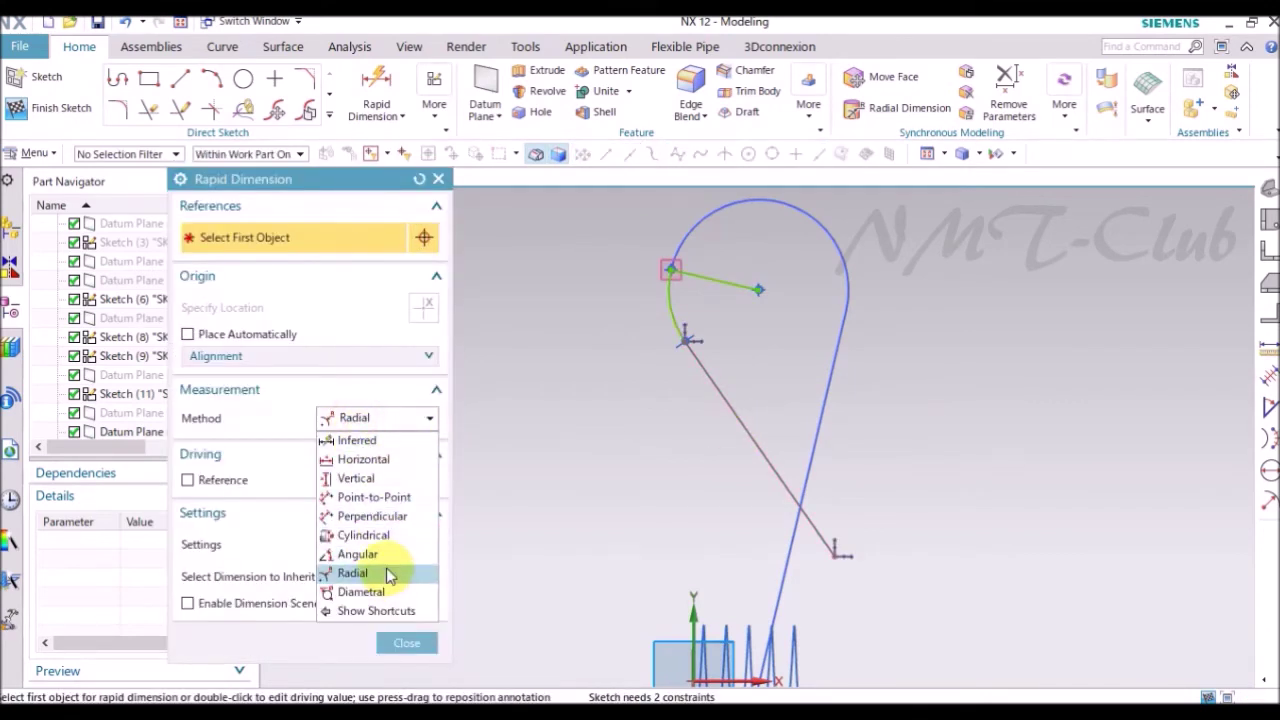
{"action": "left_click", "coordinate": [384, 558]}
{"action": "left_click", "coordinate": [742, 414]}
{"action": "left_click", "coordinate": [813, 404]}
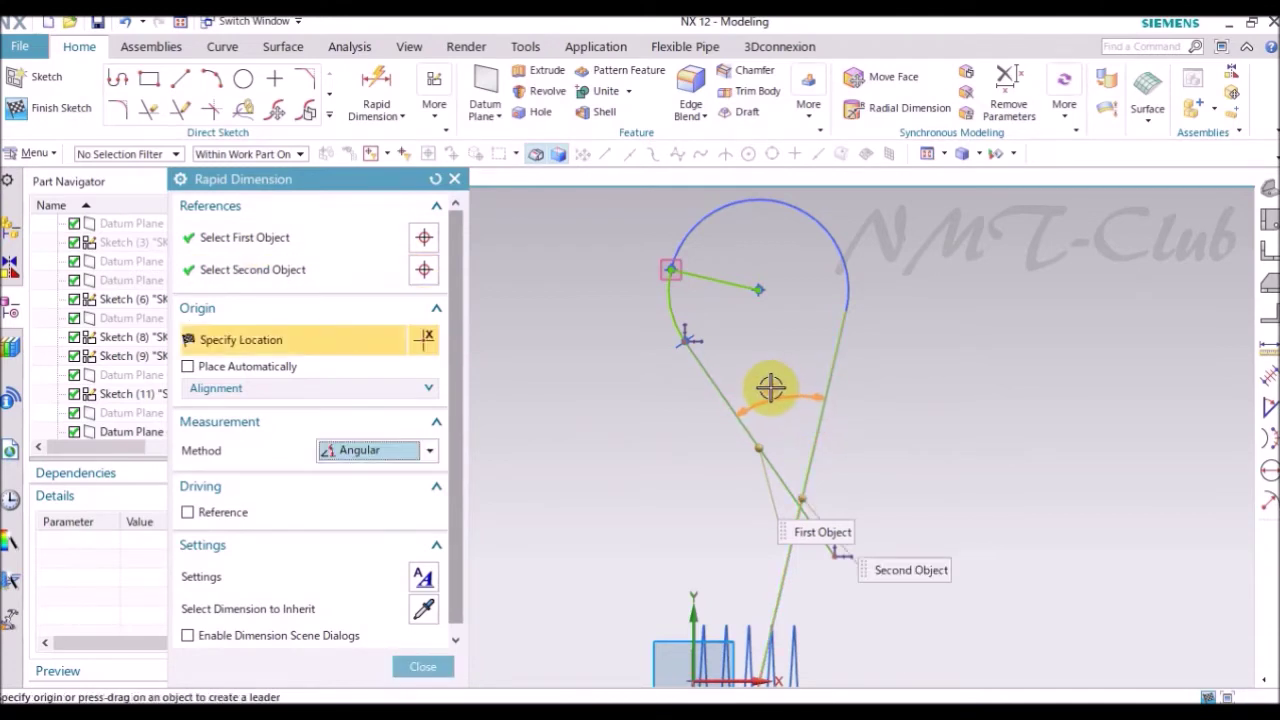
{"action": "left_click", "coordinate": [766, 386]}
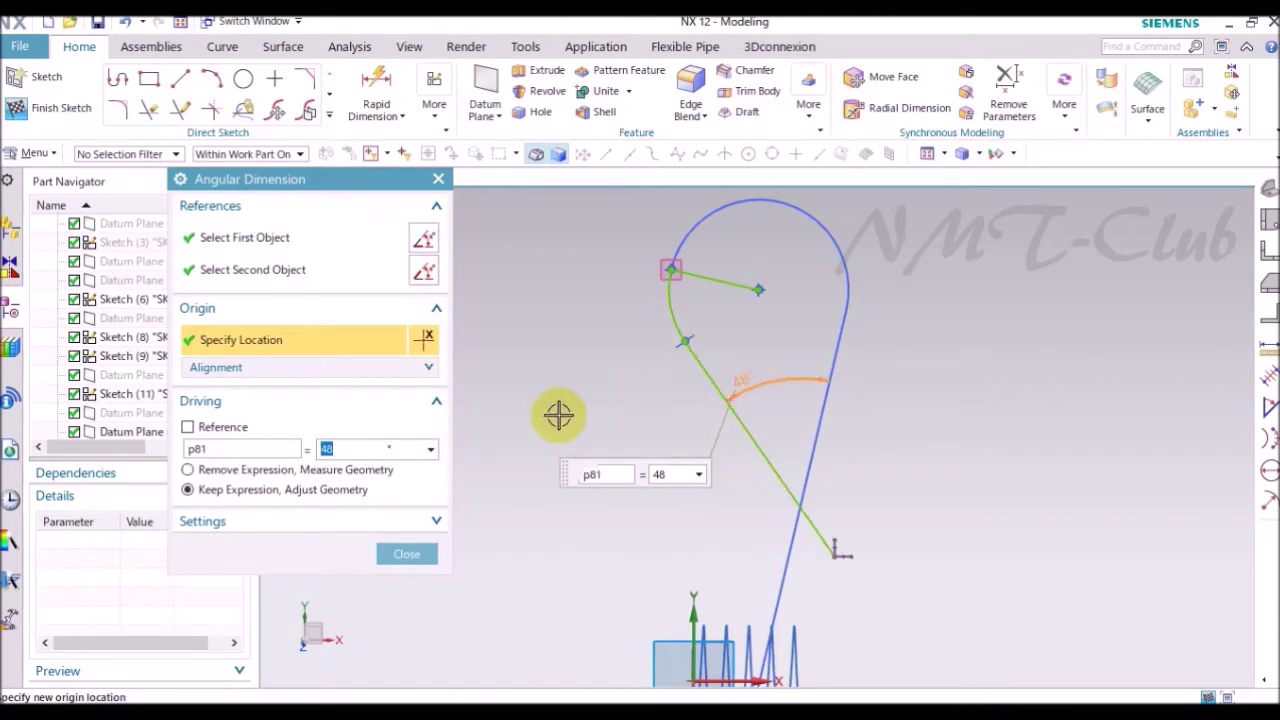
{"action": "left_click", "coordinate": [407, 556]}
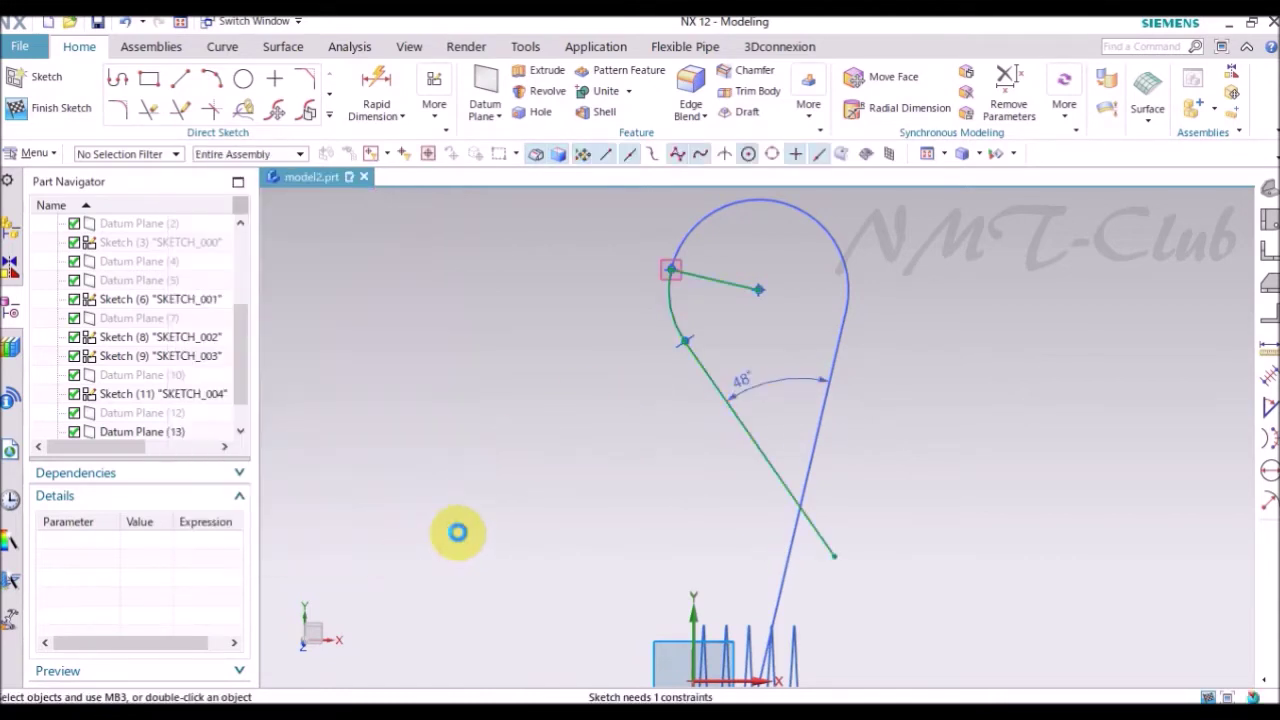
- Dimension the angled leg's length to 23
{"action": "key", "text": "d"}
{"action": "left_click", "coordinate": [360, 450]}
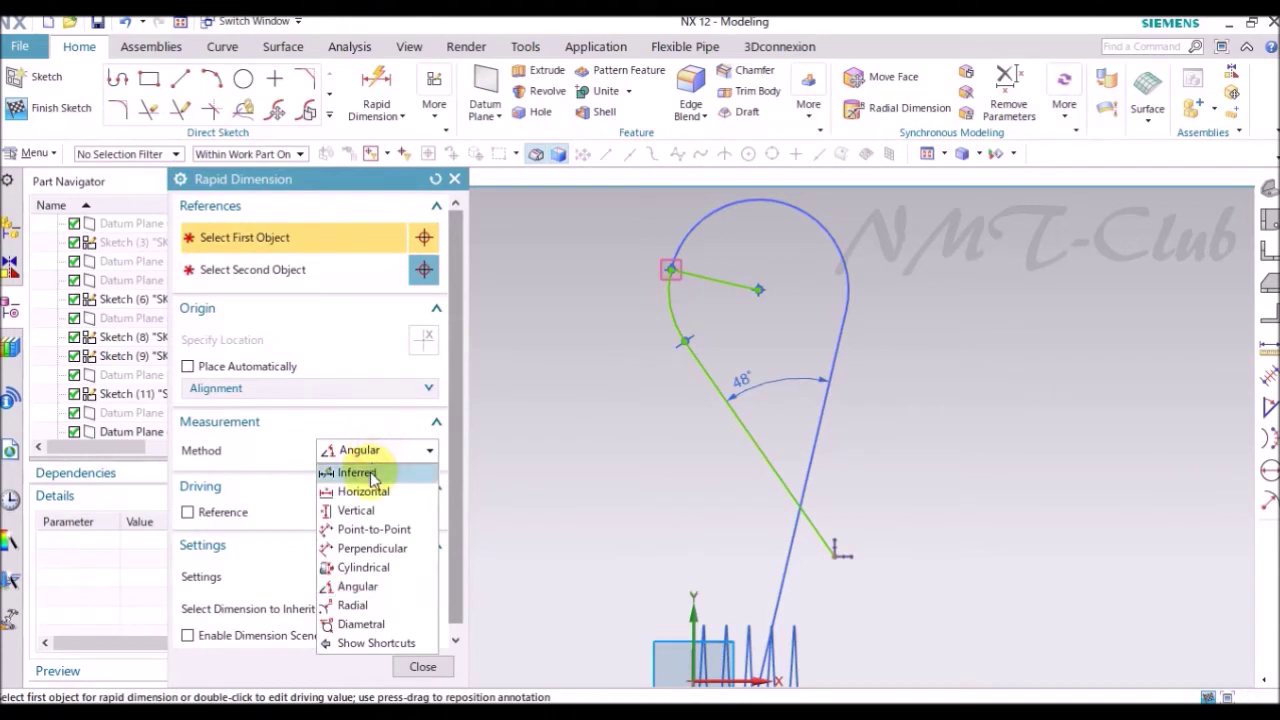
{"action": "left_click", "coordinate": [360, 472]}
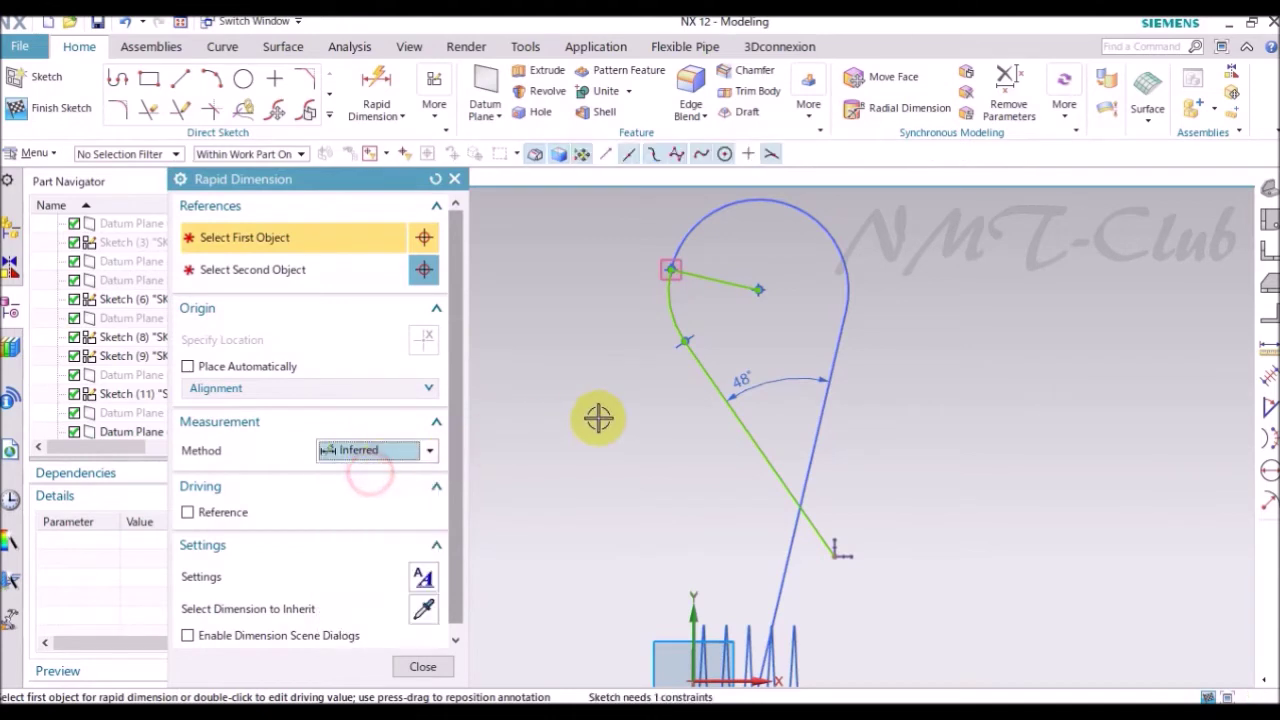
{"action": "left_click", "coordinate": [742, 437]}
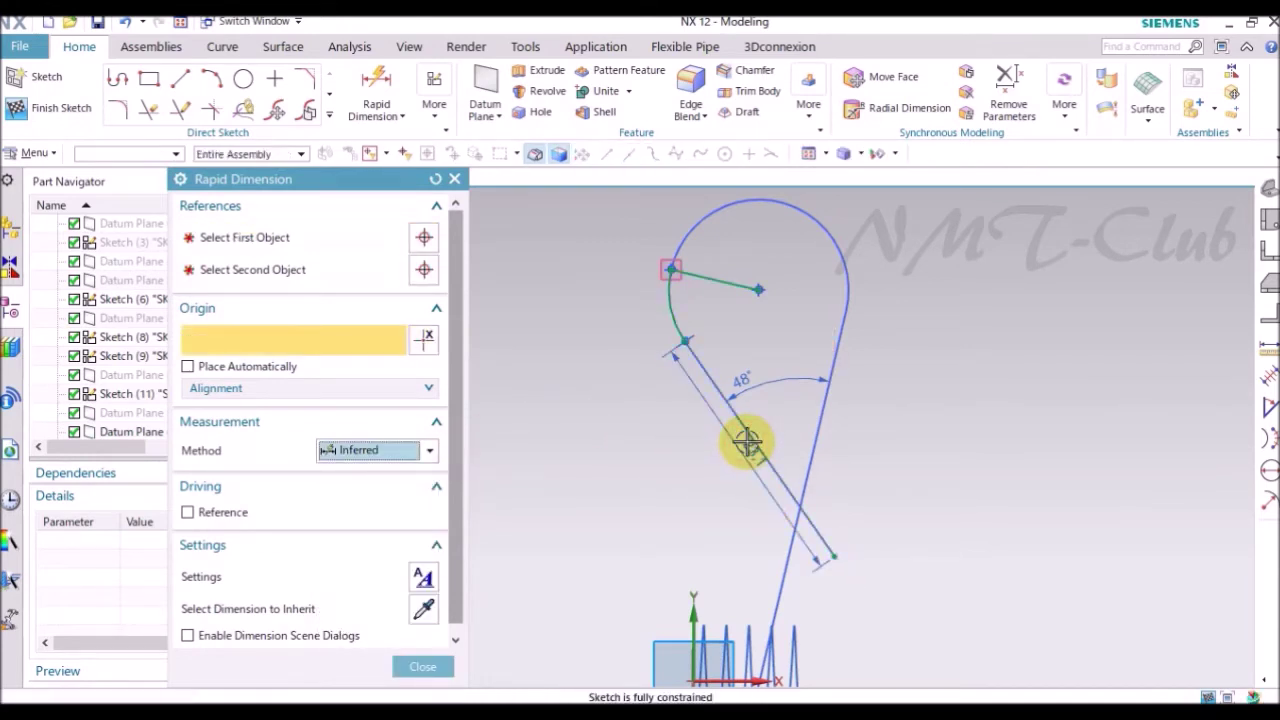
{"action": "left_click", "coordinate": [747, 441]}
{"action": "left_click", "coordinate": [747, 441]}
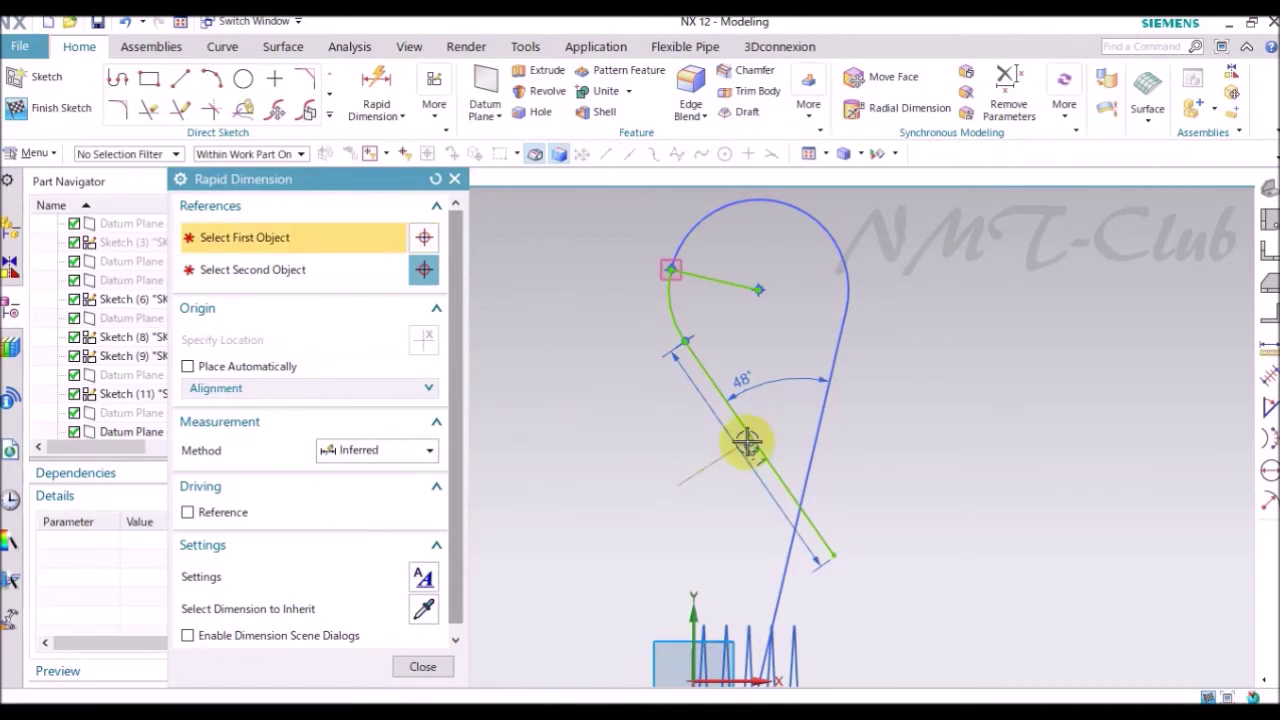
{"action": "left_click", "coordinate": [422, 666]}
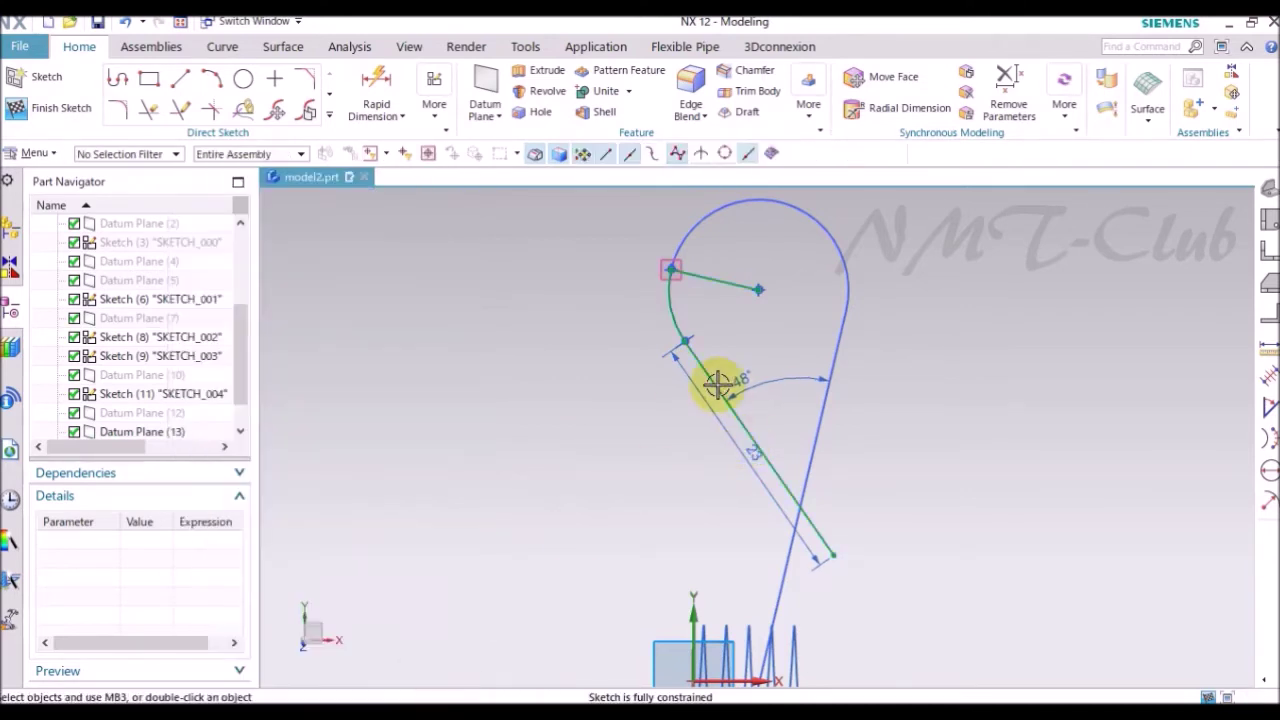
- Convert the centre helper line to reference geometry and finish the sketch
{"action": "right_click", "coordinate": [737, 285]}
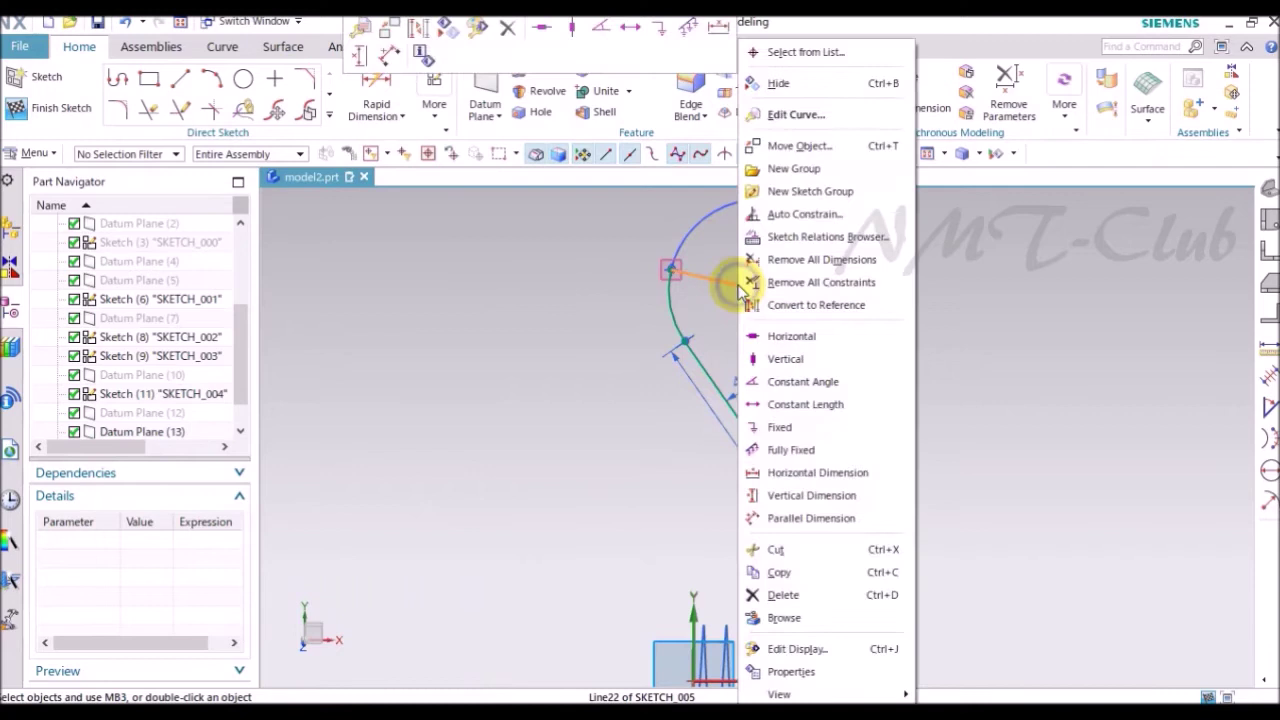
{"action": "left_click", "coordinate": [418, 30]}
{"action": "right_click", "coordinate": [490, 300]}
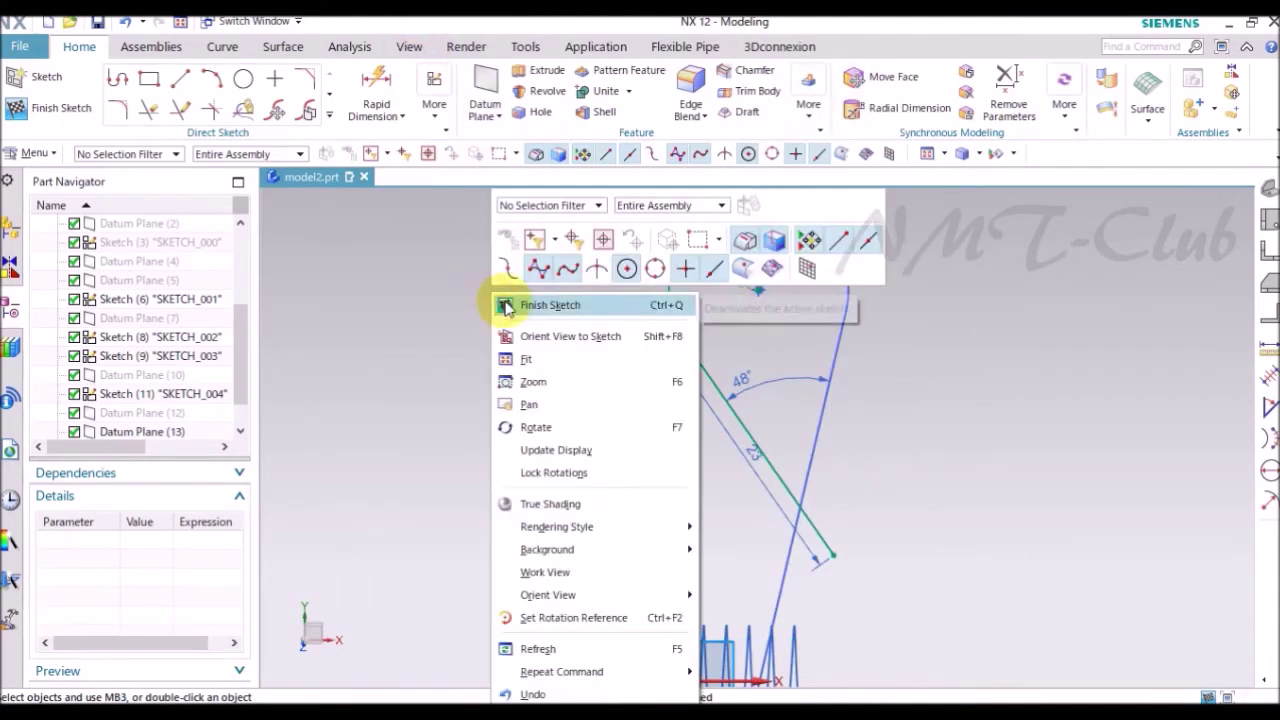
{"action": "left_click", "coordinate": [505, 305]}
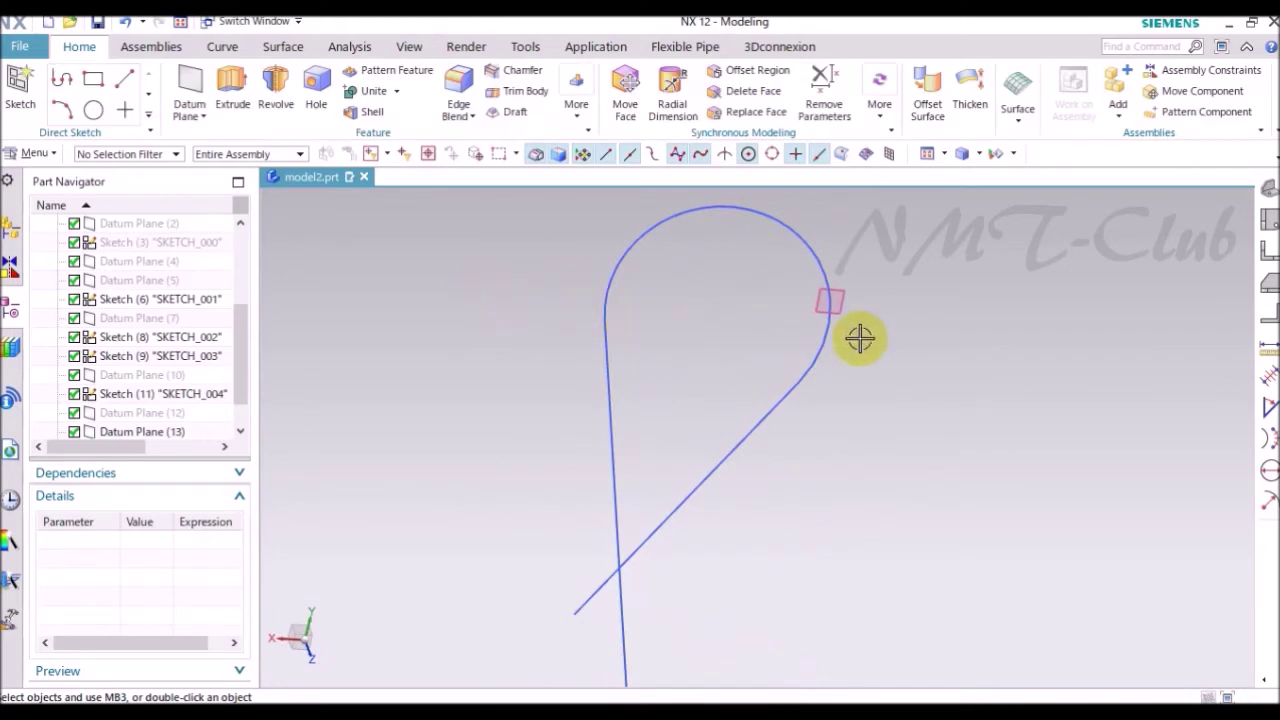
- Hide Datum Plane (13) and view the whole spring in a standard orientation
{"action": "right_click", "coordinate": [845, 299]}
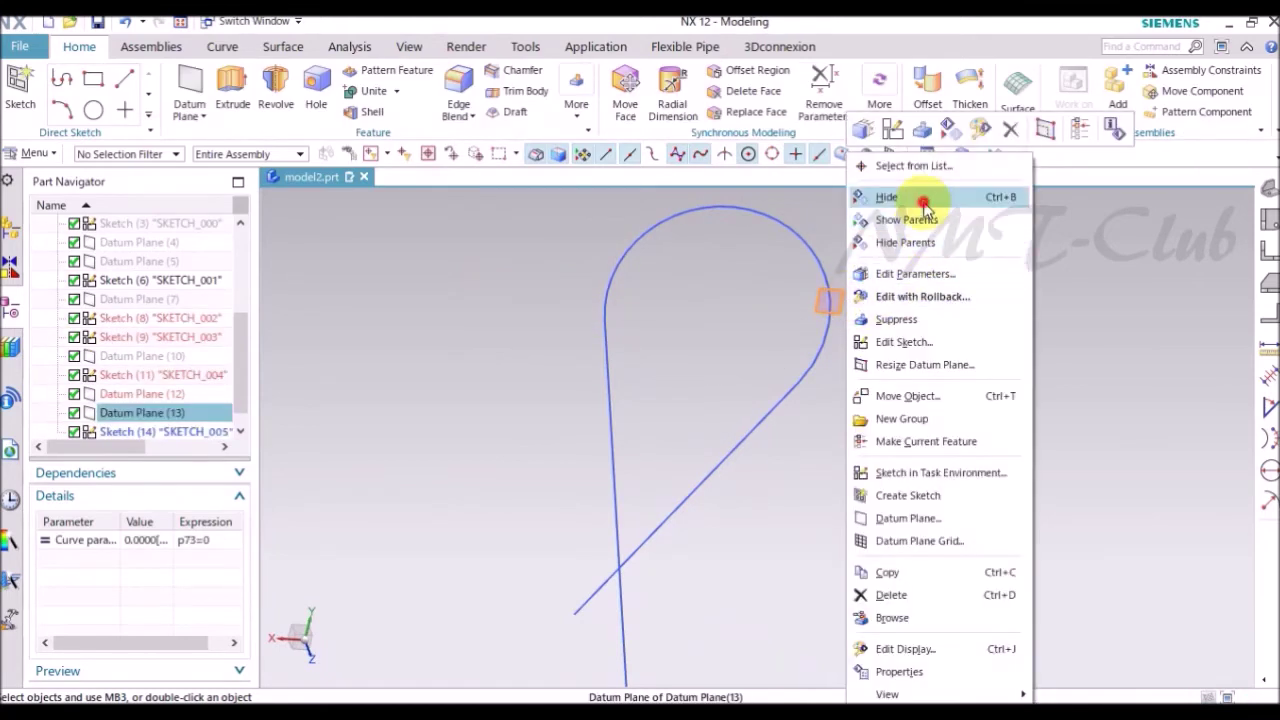
{"action": "left_click", "coordinate": [912, 192]}
{"action": "mouse_move", "coordinate": [942, 316]}
{"action": "middle_mouse_down"}
{"action": "mouse_move", "coordinate": [986, 363]}
{"action": "mouse_move", "coordinate": [1040, 357]}
{"action": "mouse_move", "coordinate": [1191, 274]}
{"action": "middle_mouse_up"}
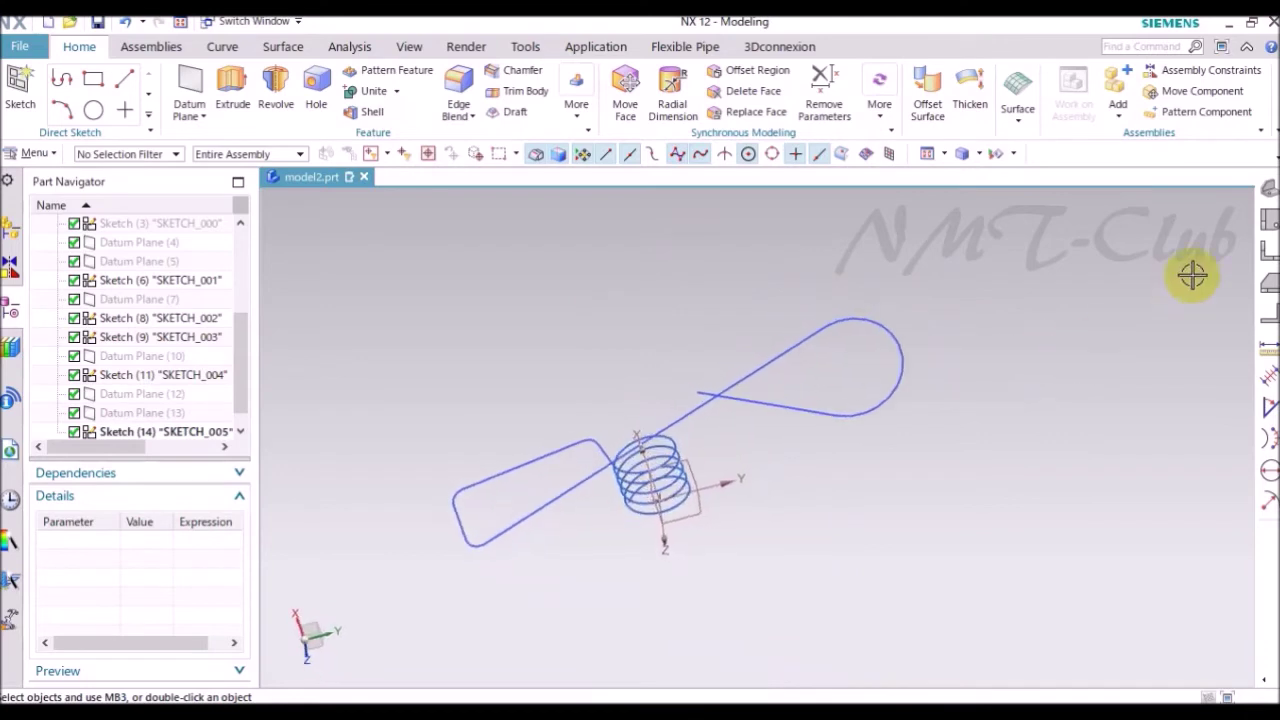
{"action": "left_click", "coordinate": [1267, 188]}
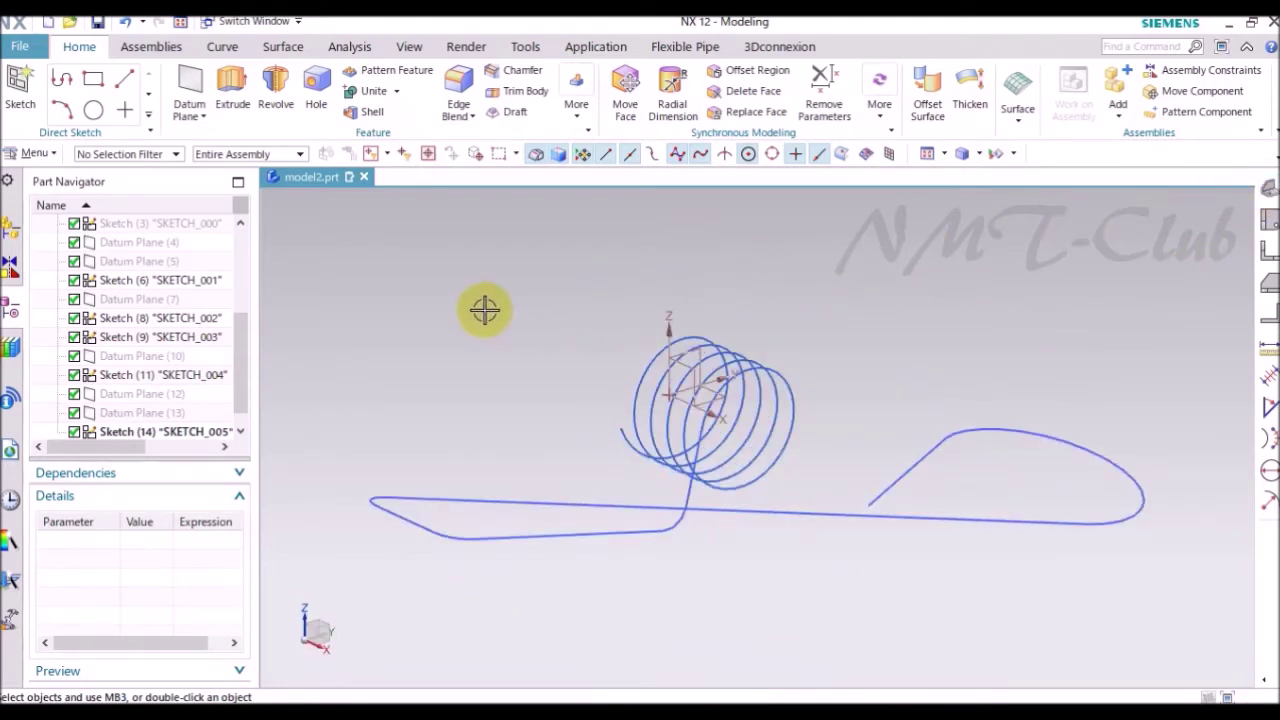
- Create a datum plane on the helix at its start, tangent to the path
{"action": "left_click", "coordinate": [192, 90]}
{"action": "scroll", "coordinate": [613, 440], "scroll_direction": "up", "scroll_amount": 2}
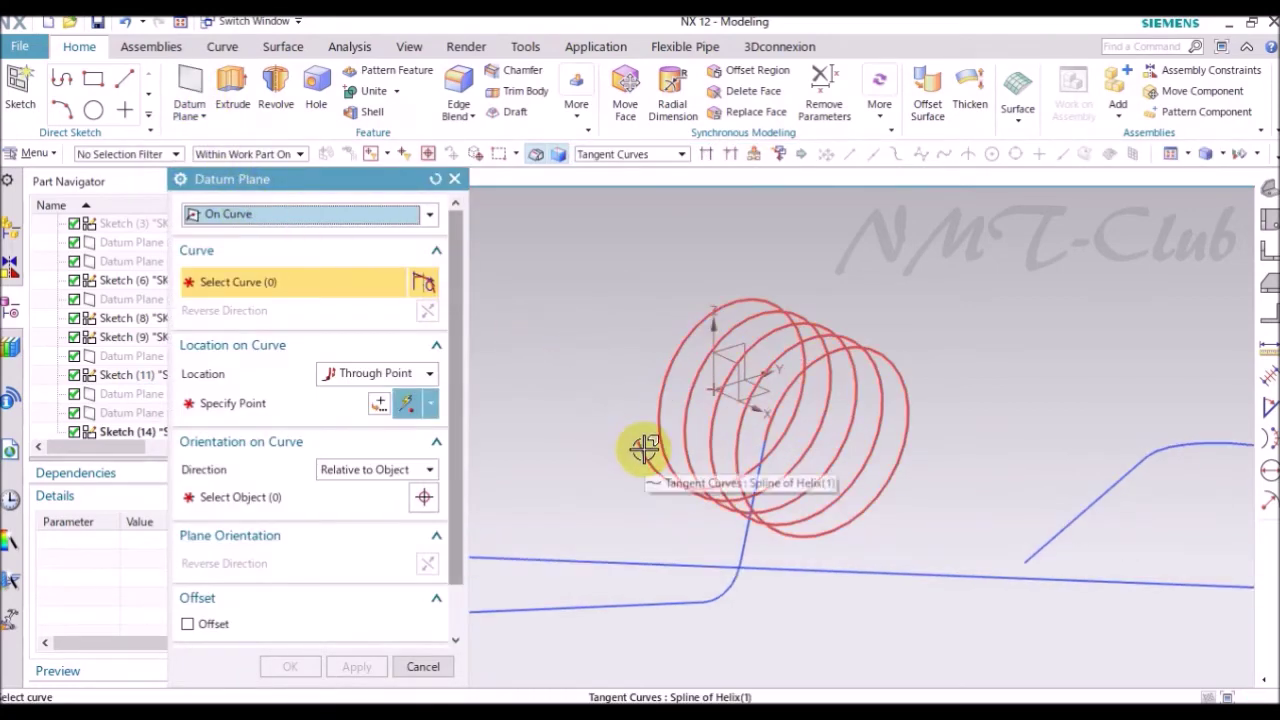
{"action": "left_click", "coordinate": [644, 450]}
{"action": "scroll", "coordinate": [646, 460], "scroll_direction": "up", "scroll_amount": 3}
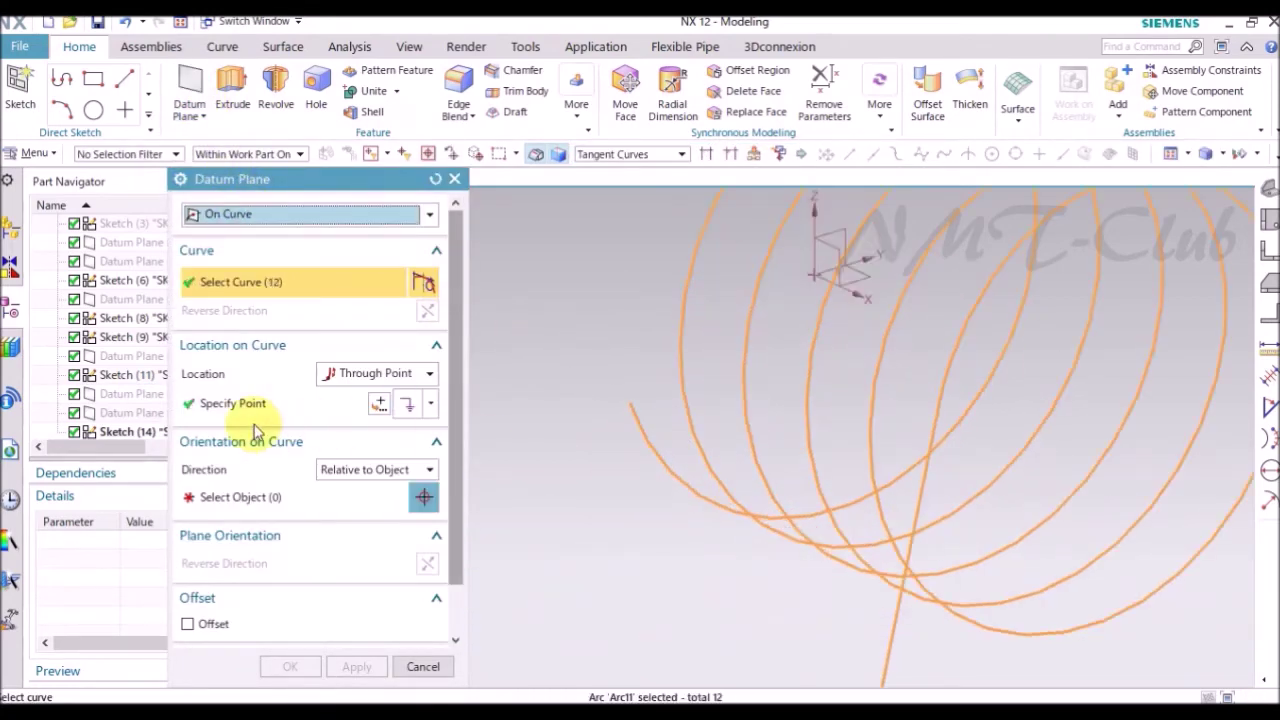
{"action": "left_click", "coordinate": [632, 404]}
{"action": "left_click", "coordinate": [352, 470]}
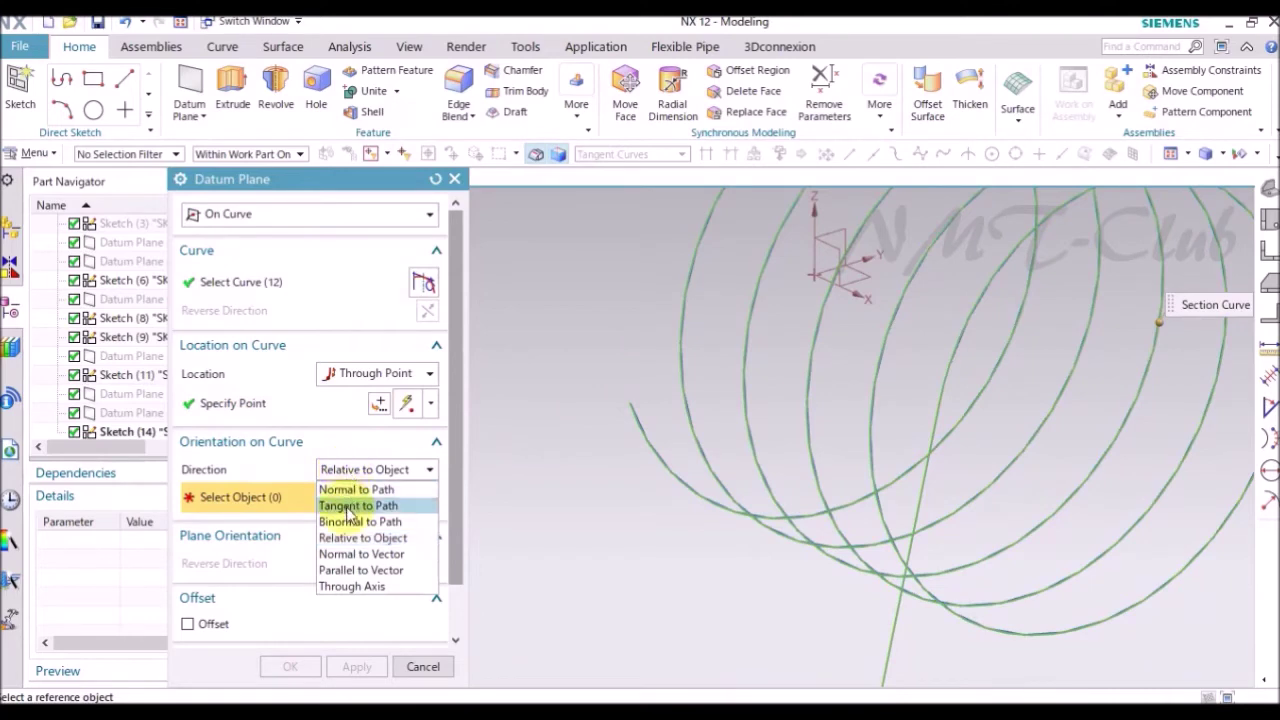
{"action": "left_click", "coordinate": [352, 506]}
{"action": "middle_click_drag", "start_coordinate": [686, 486], "coordinate": [443, 606]}
{"action": "left_click", "coordinate": [290, 666]}
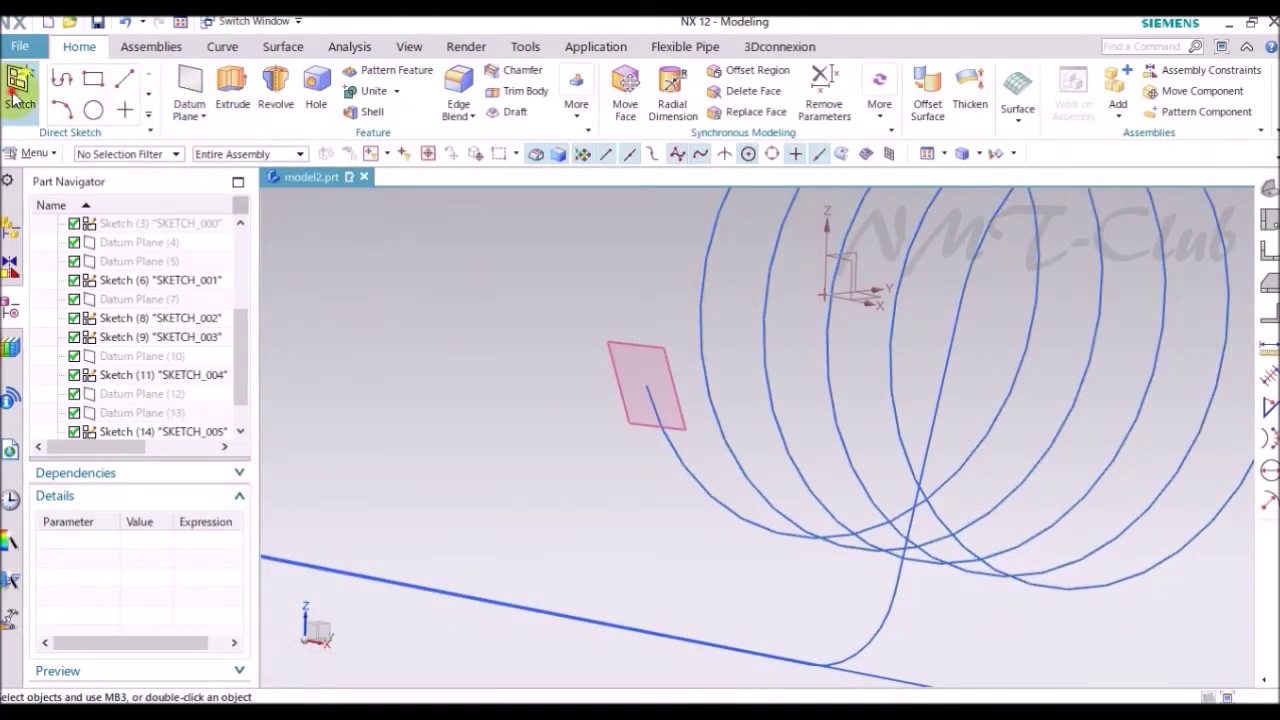
- Sketch on the new plane a straight line rising from the sketch origin
{"action": "left_click", "coordinate": [16, 100]}
{"action": "left_click", "coordinate": [663, 352]}
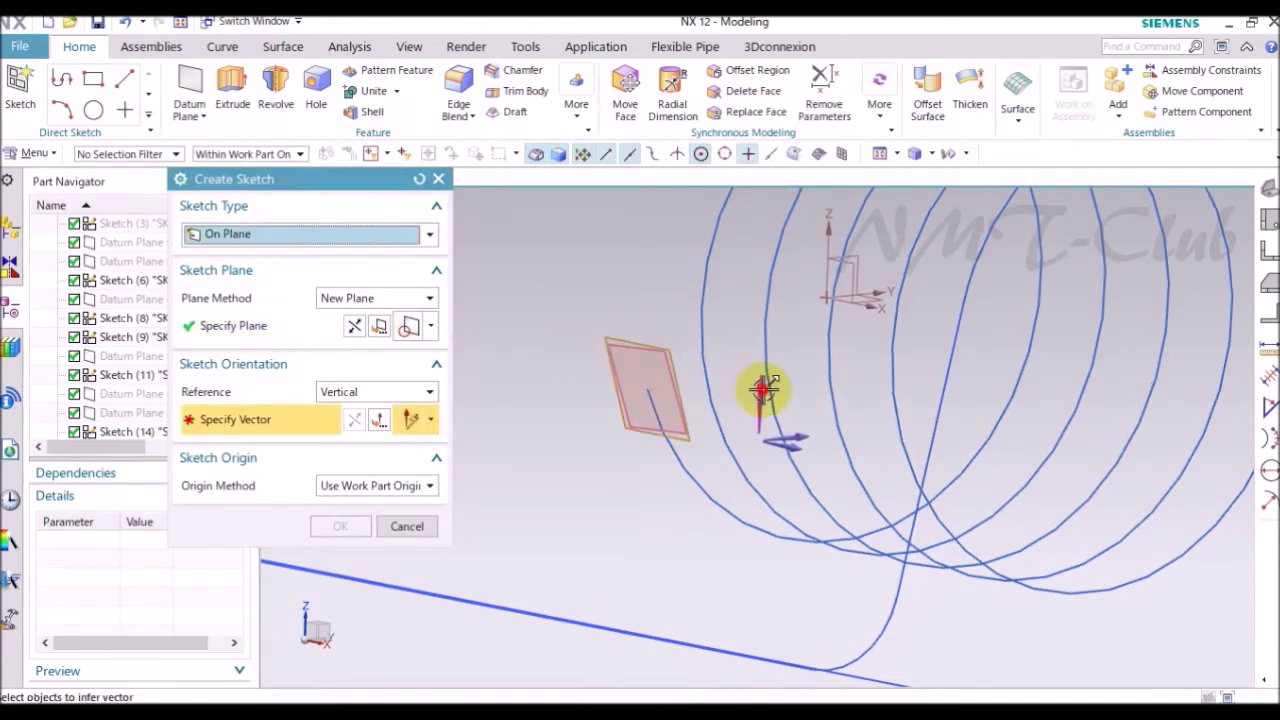
{"action": "left_click", "coordinate": [340, 526]}
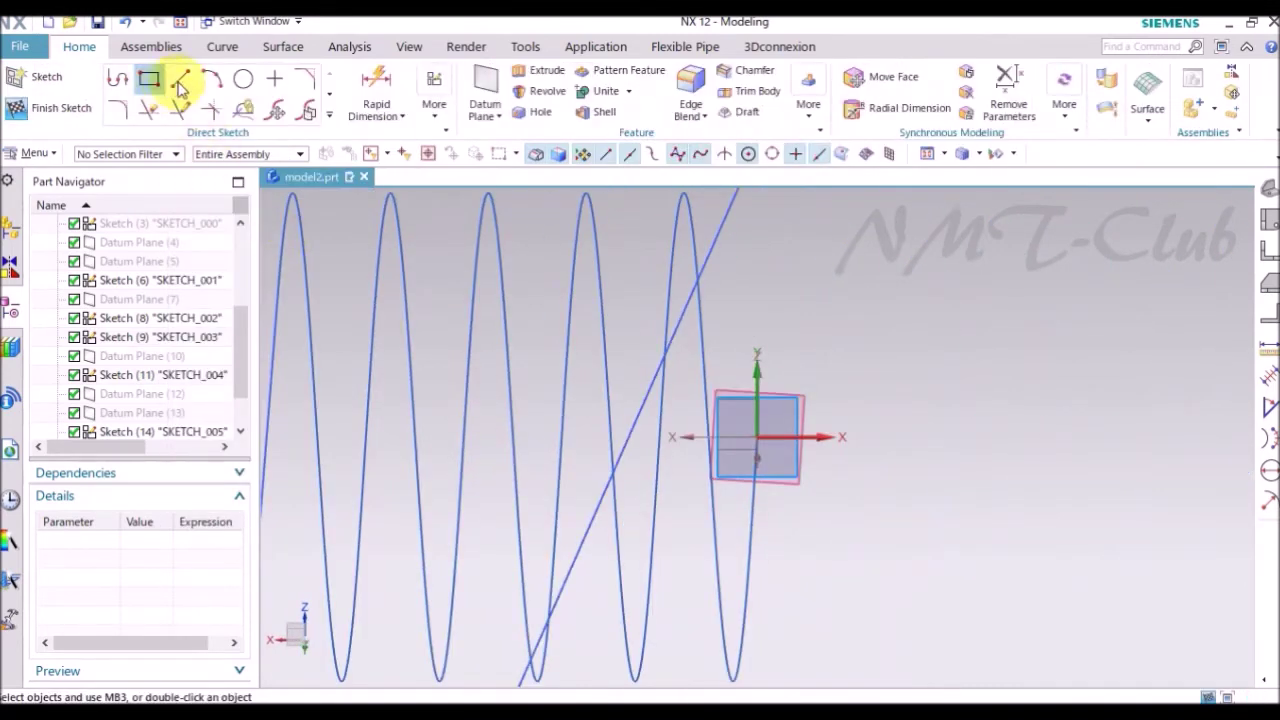
{"action": "left_click", "coordinate": [181, 82]}
{"action": "left_click", "coordinate": [760, 432]}
{"action": "left_click", "coordinate": [871, 268]}
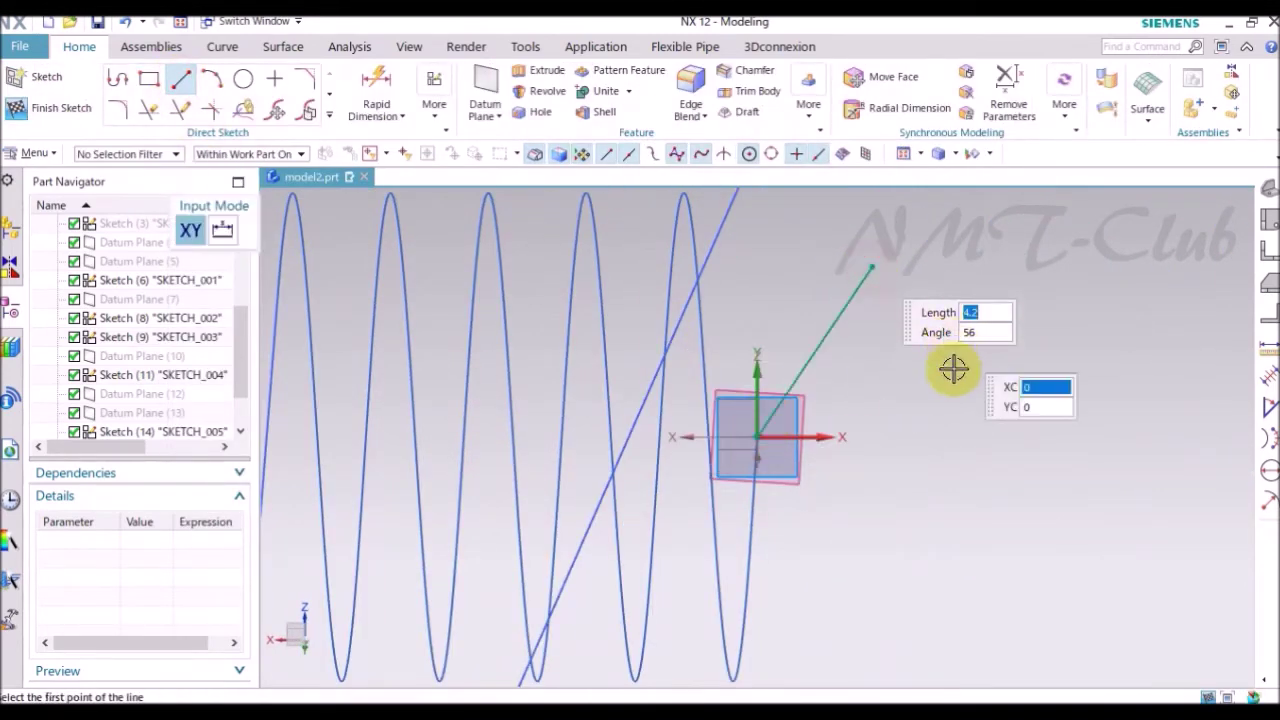
{"action": "key", "text": "Escape"}
- Apply a geometric constraint between the line and the helix
{"action": "key", "text": "c"}
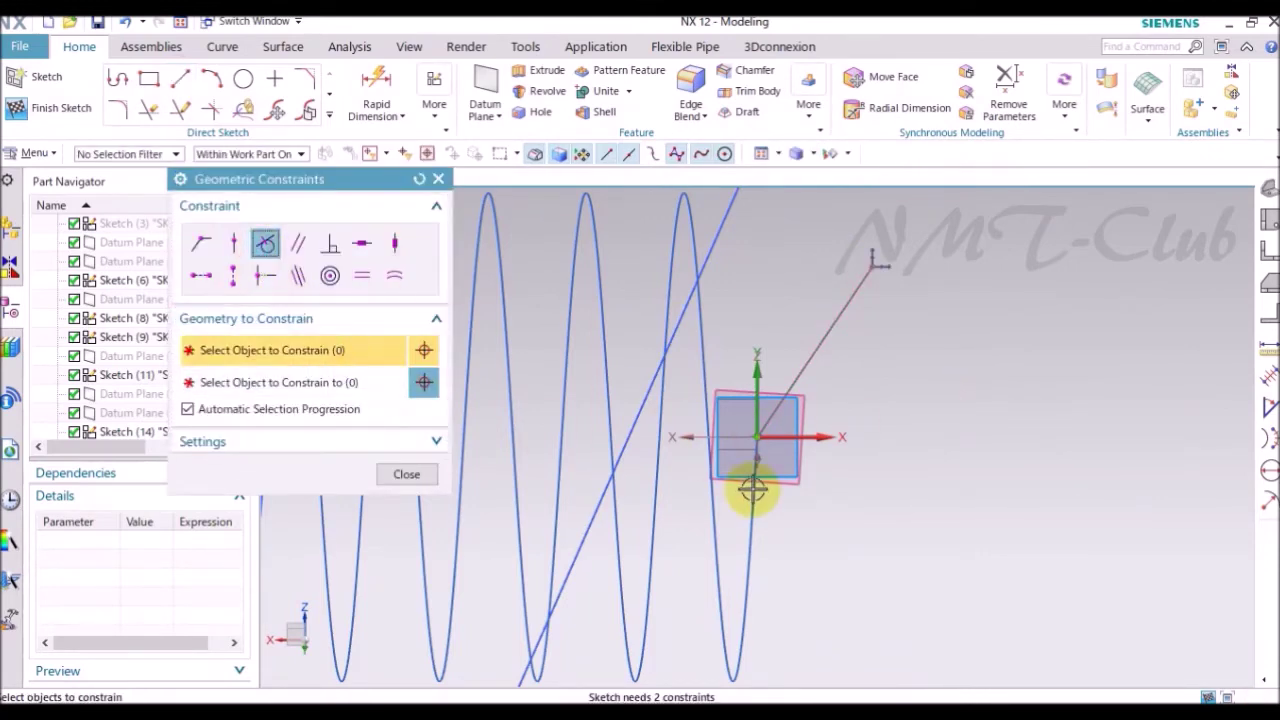
{"action": "left_click", "coordinate": [752, 488]}
{"action": "left_click", "coordinate": [814, 357]}
{"action": "left_click", "coordinate": [410, 474]}
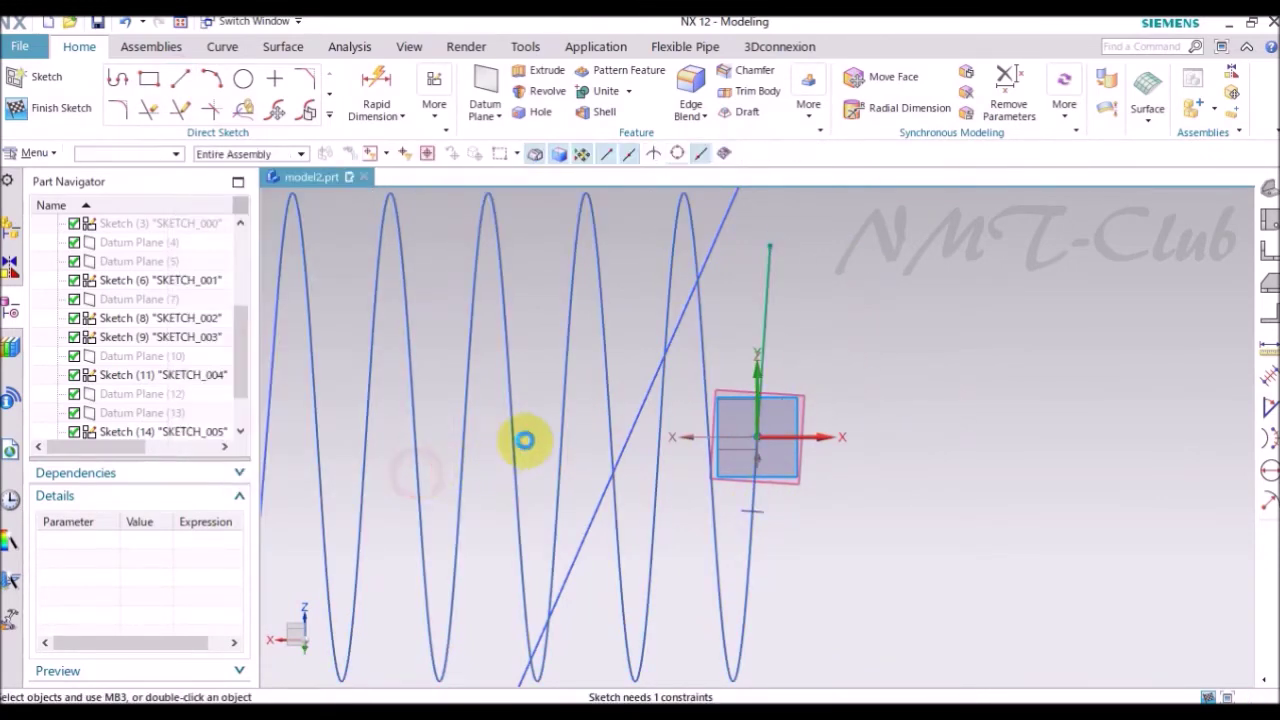
- Add a vertical dimension to fully constrain the line, then finish the sketch
{"action": "key", "text": "d"}
{"action": "left_click", "coordinate": [770, 318]}
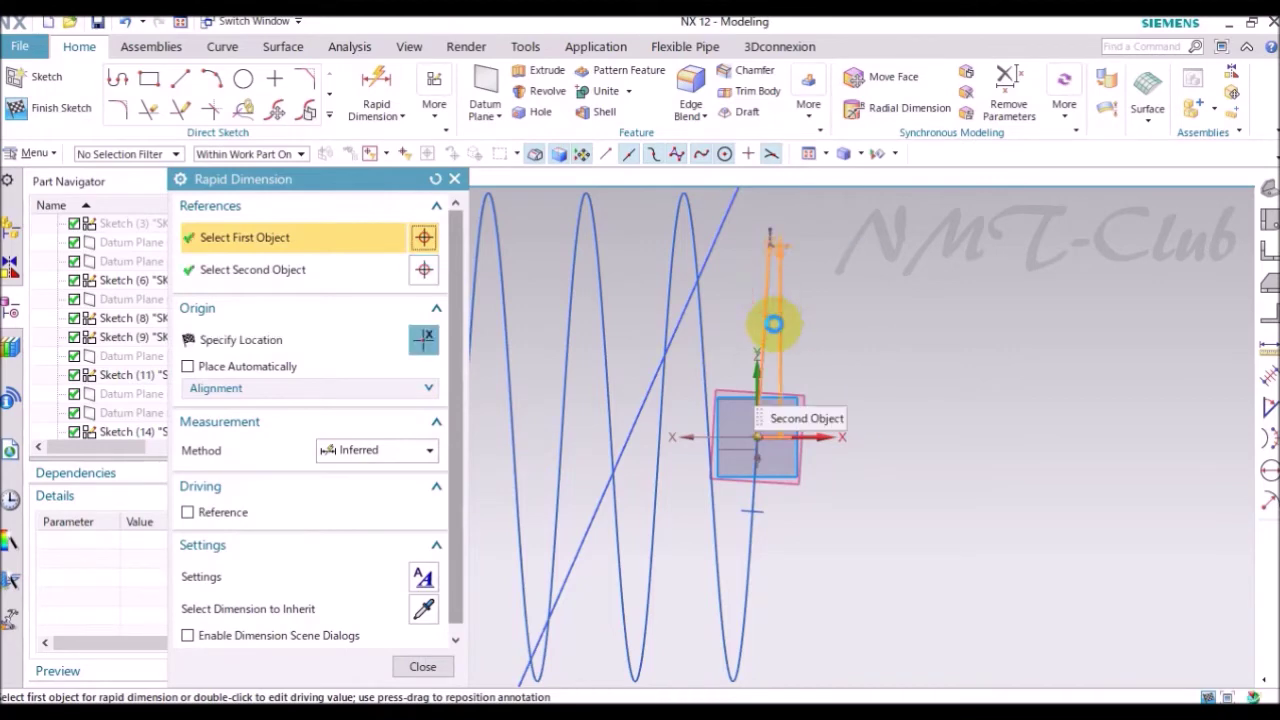
{"action": "left_click", "coordinate": [770, 321]}
{"action": "left_click", "coordinate": [769, 323]}
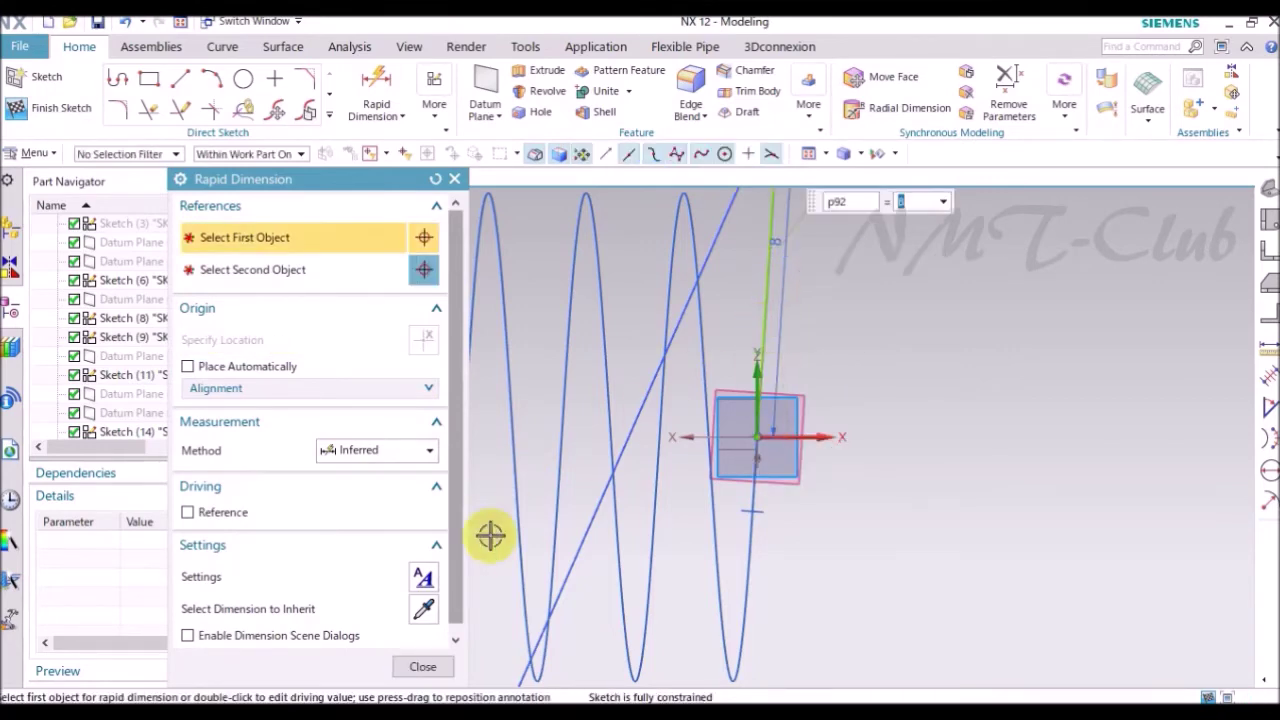
{"action": "left_click", "coordinate": [423, 666]}
{"action": "right_click", "coordinate": [860, 338]}
{"action": "left_click", "coordinate": [885, 312]}
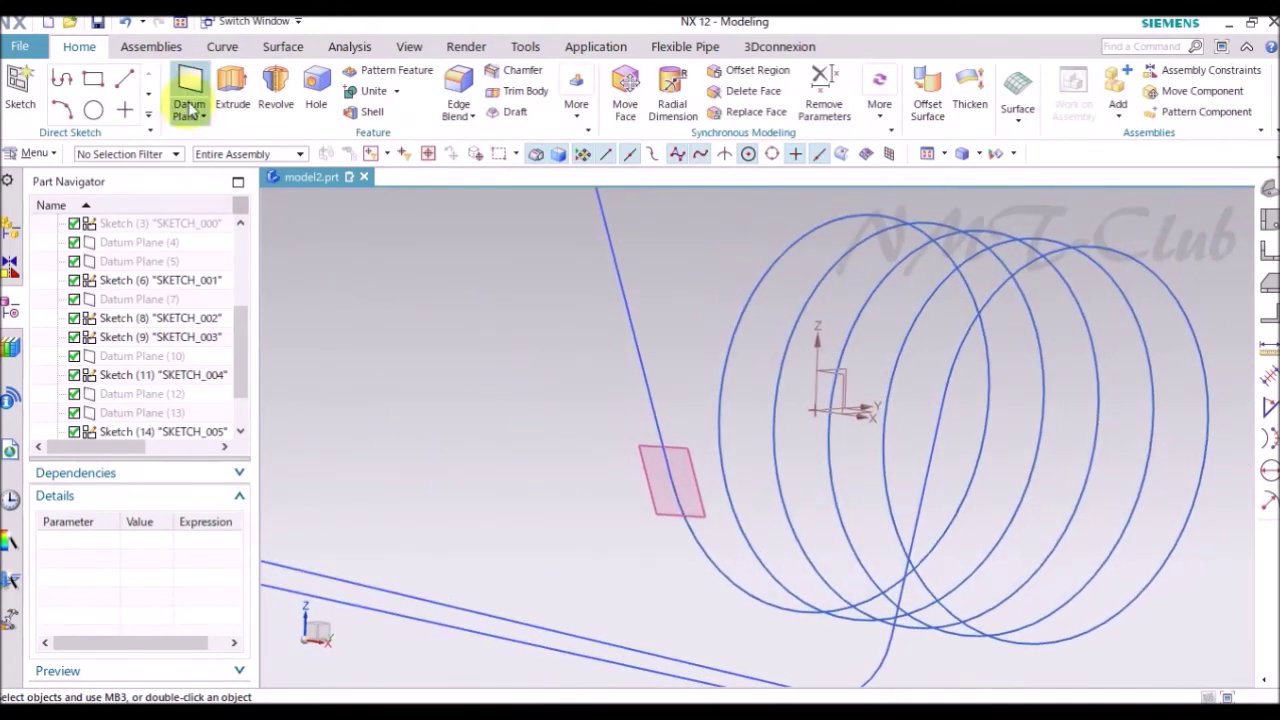
- Create a datum plane at 90° through the sketched leg line
{"action": "left_click", "coordinate": [280, 213]}
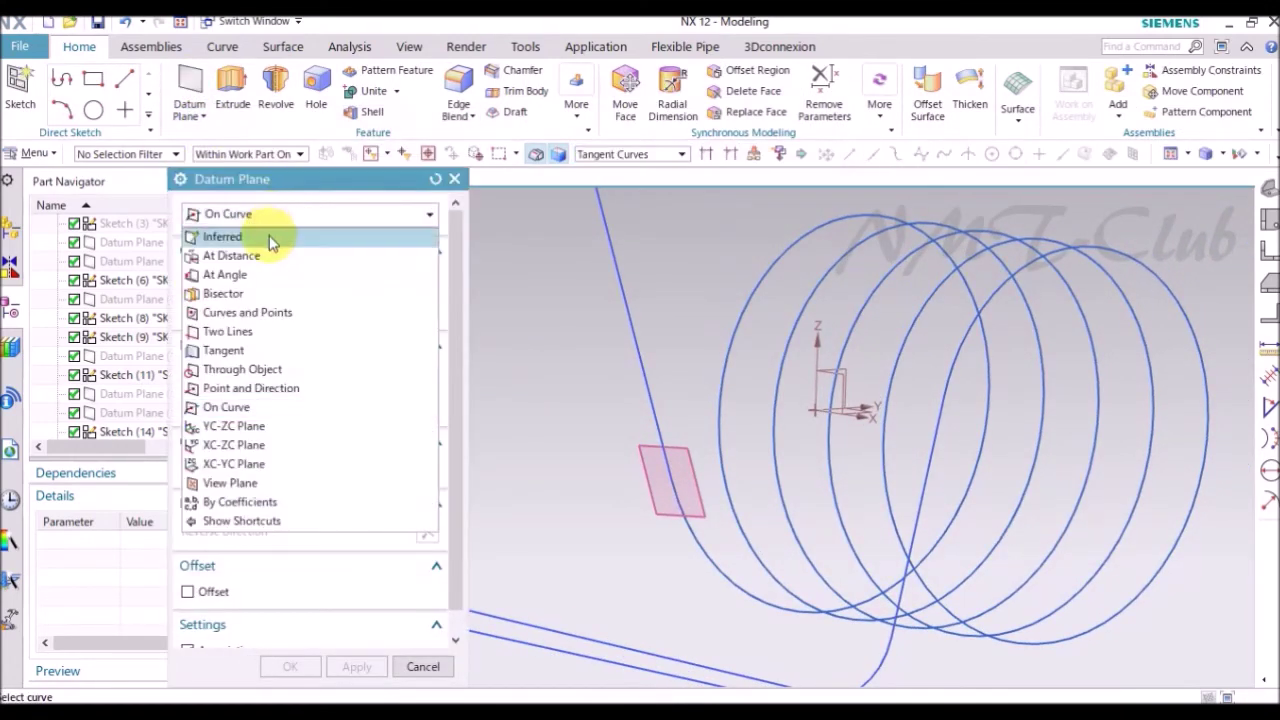
{"action": "left_click", "coordinate": [265, 275]}
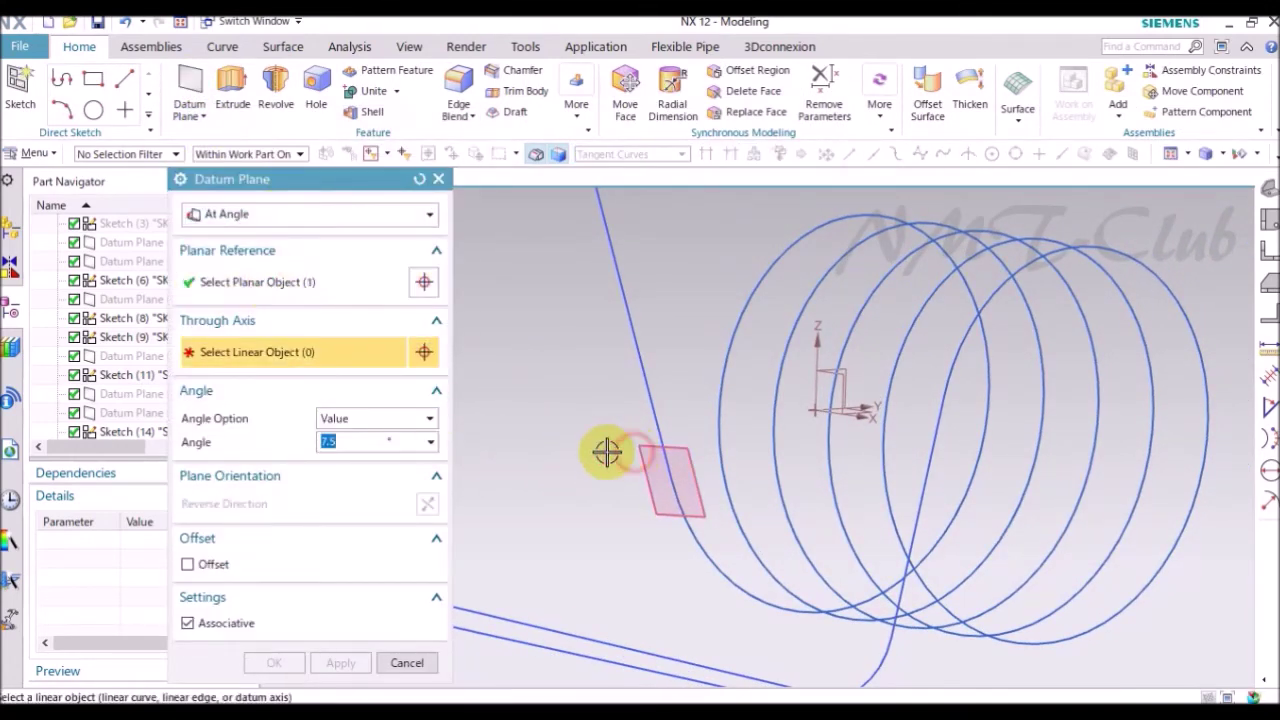
{"action": "left_click", "coordinate": [632, 349]}
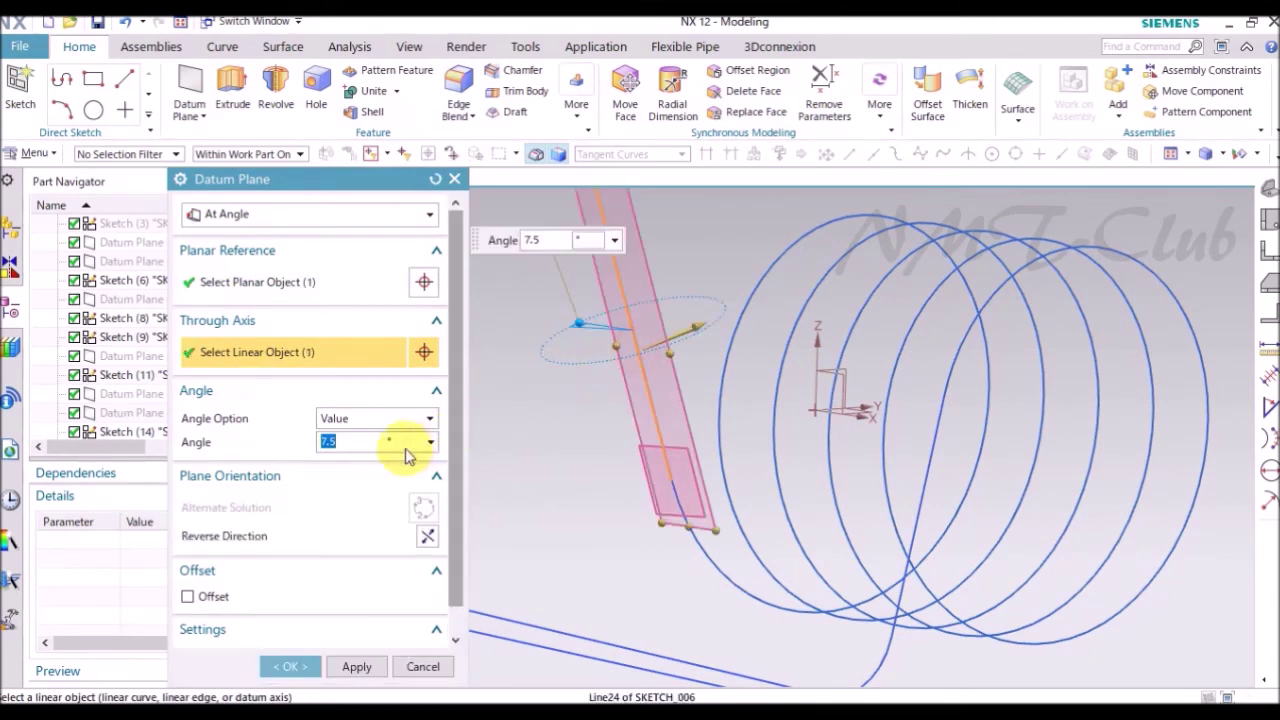
{"action": "type", "text": "90"}
{"action": "double_click", "coordinate": [324, 446]}
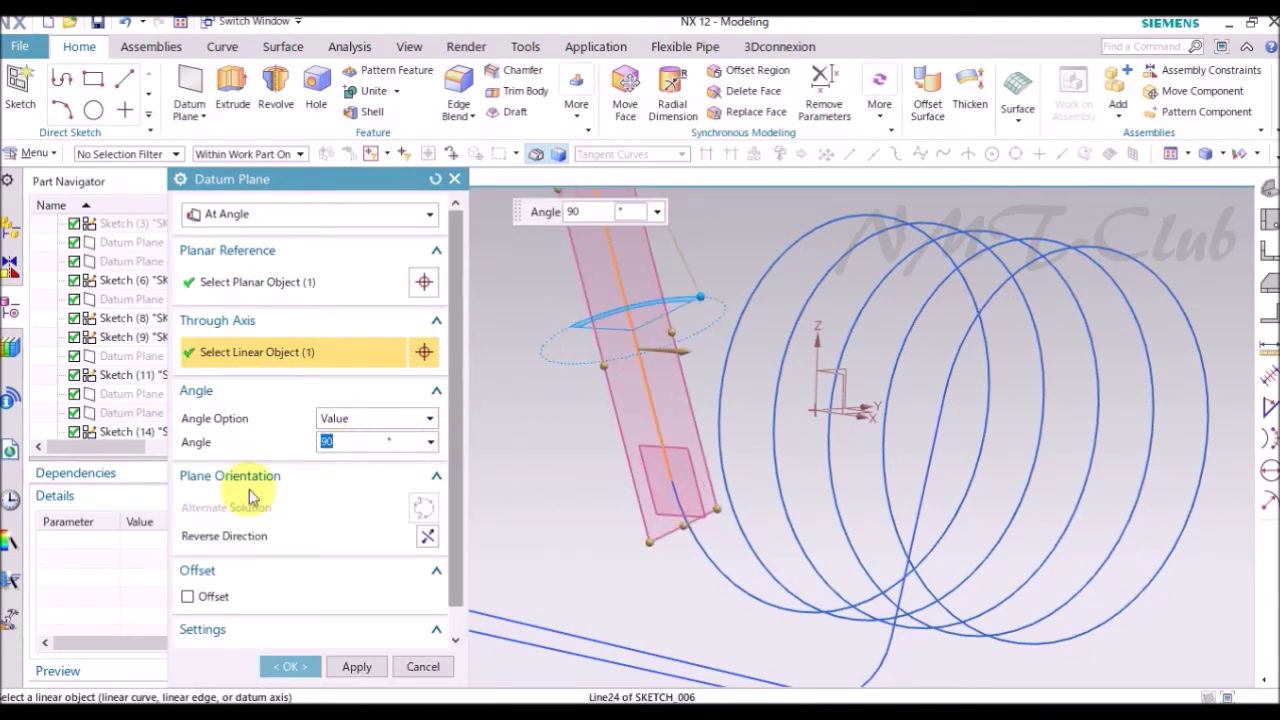
{"action": "left_click", "coordinate": [290, 667]}
{"action": "mouse_move", "coordinate": [543, 523]}
{"action": "middle_mouse_down"}
{"action": "mouse_move", "coordinate": [794, 423]}
{"action": "mouse_move", "coordinate": [786, 386]}
{"action": "mouse_move", "coordinate": [745, 375]}
{"action": "mouse_move", "coordinate": [902, 251]}
{"action": "mouse_move", "coordinate": [1117, 314]}
{"action": "mouse_move", "coordinate": [1117, 274]}
{"action": "middle_mouse_up"}
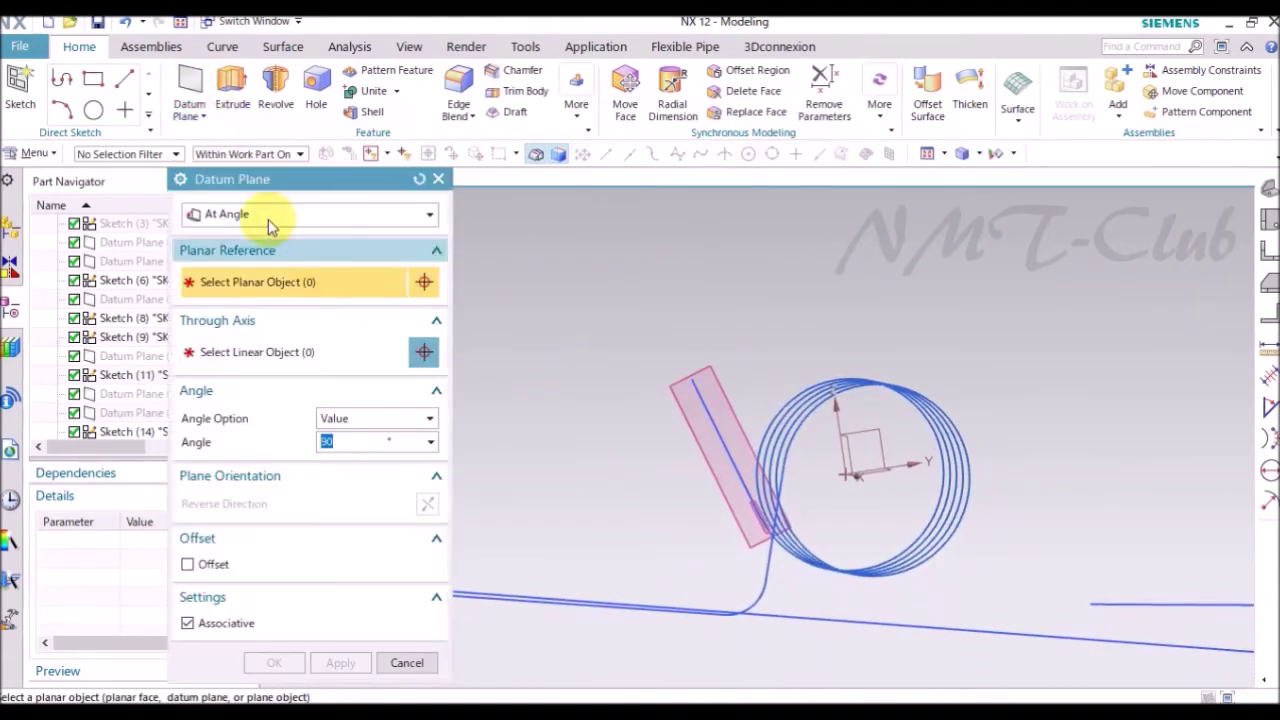
- Create an offset datum plane on the coordinate system's XY plane
{"action": "left_click", "coordinate": [268, 214]}
{"action": "left_click", "coordinate": [240, 251]}
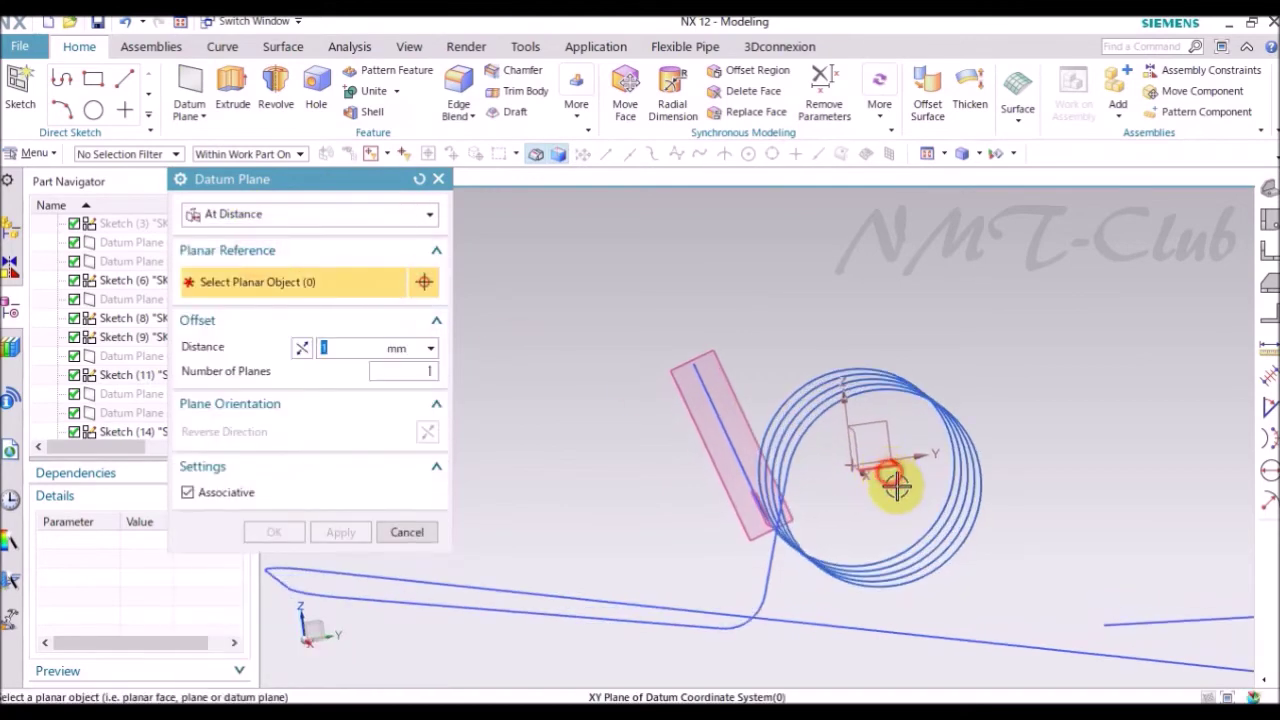
{"action": "left_click", "coordinate": [892, 485]}
{"action": "left_click", "coordinate": [274, 532]}
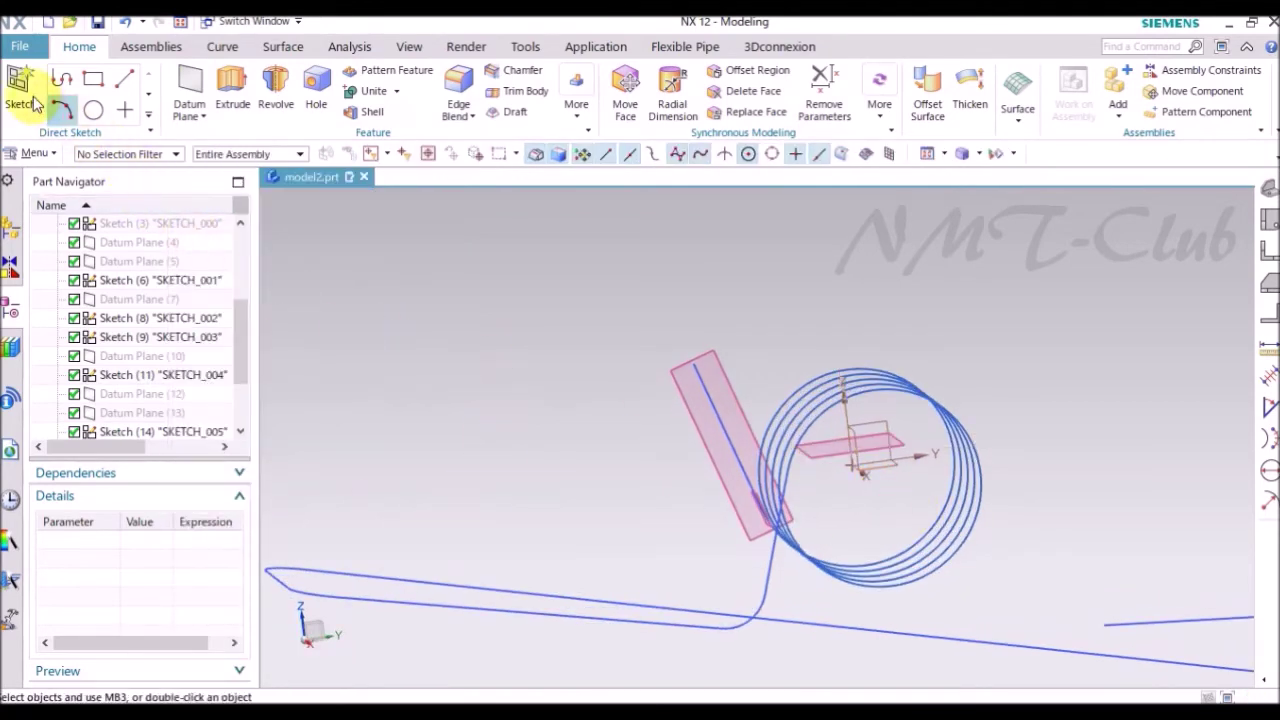
- Start a sketch on that plane with its direction along the flipped X axis
{"action": "key", "text": "s"}
{"action": "middle_click_drag", "start_coordinate": [943, 400], "coordinate": [751, 466]}
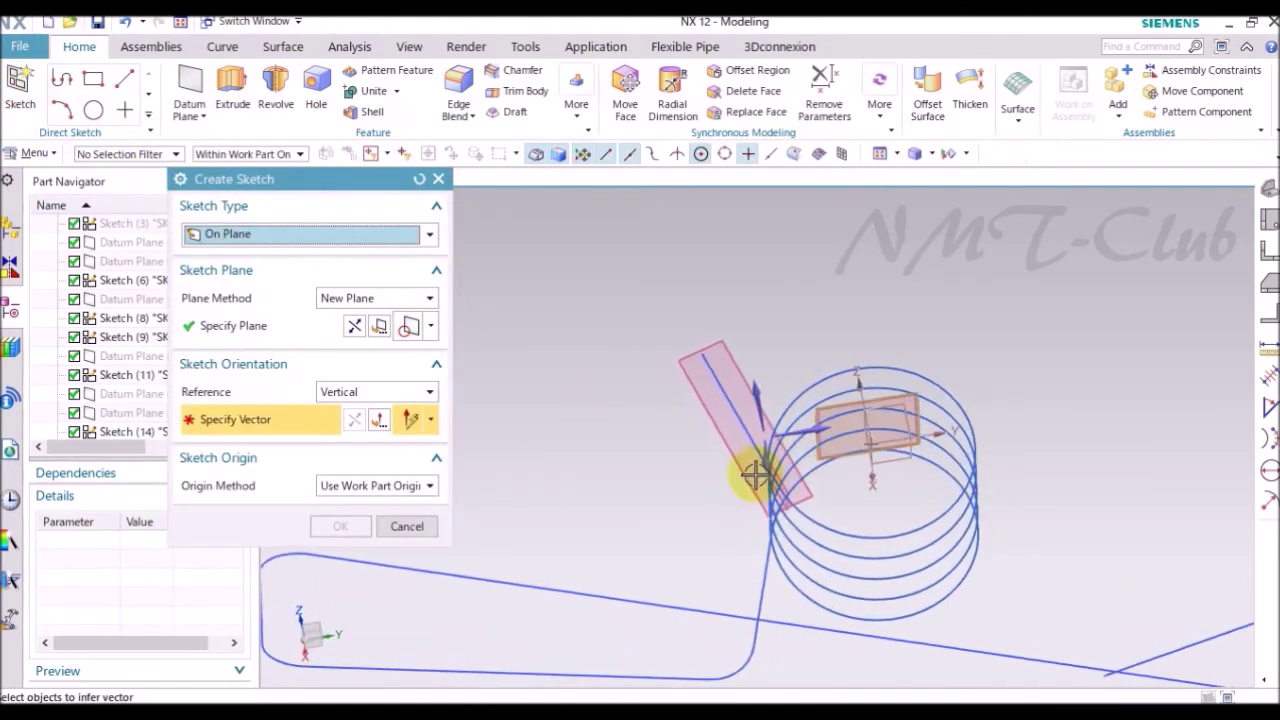
{"action": "left_click", "coordinate": [739, 467]}
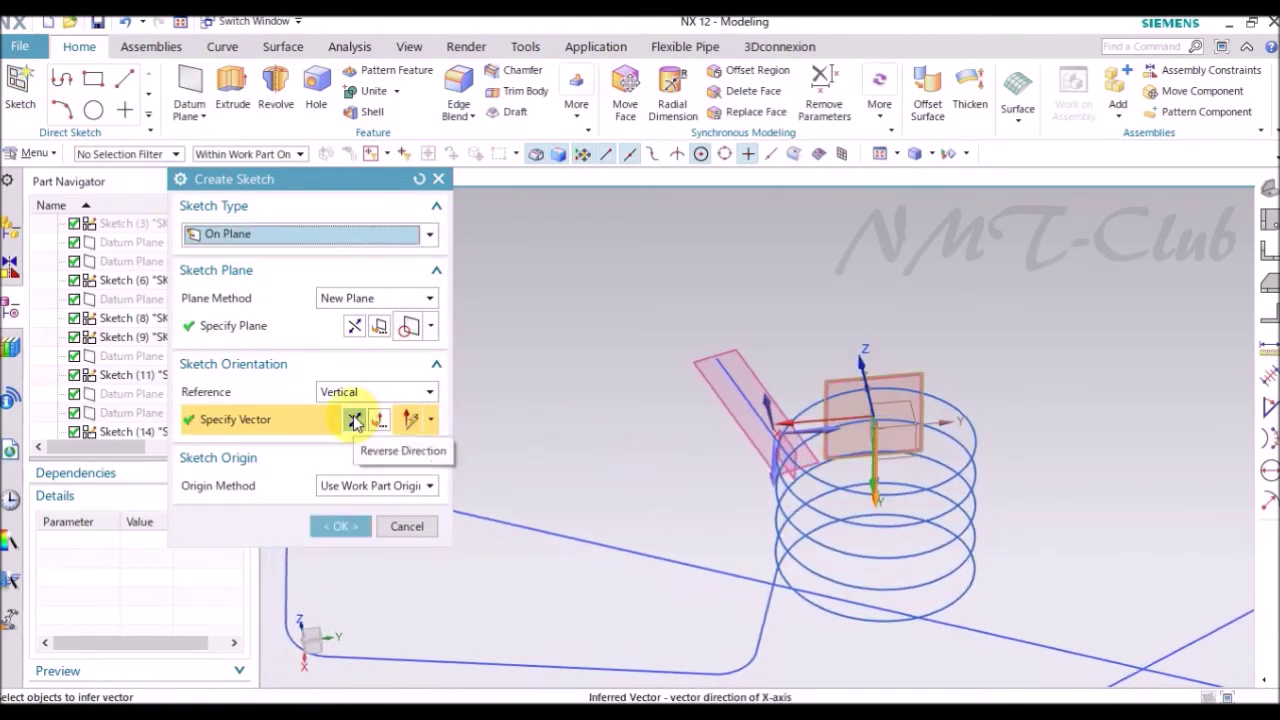
{"action": "left_click", "coordinate": [355, 421]}
{"action": "left_click", "coordinate": [338, 526]}
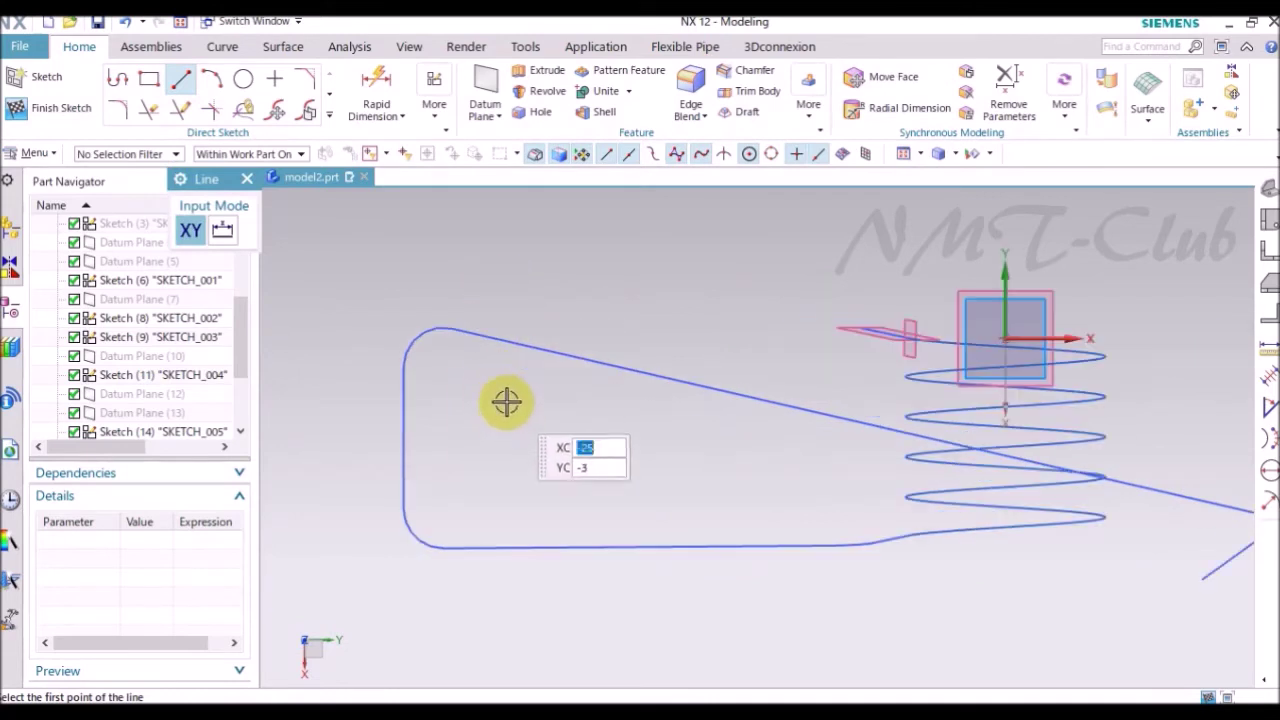
- Draw a short vertical line inside the loop end
{"action": "left_click", "coordinate": [491, 386]}
{"action": "left_click", "coordinate": [491, 454]}
{"action": "key", "text": "Escape"}
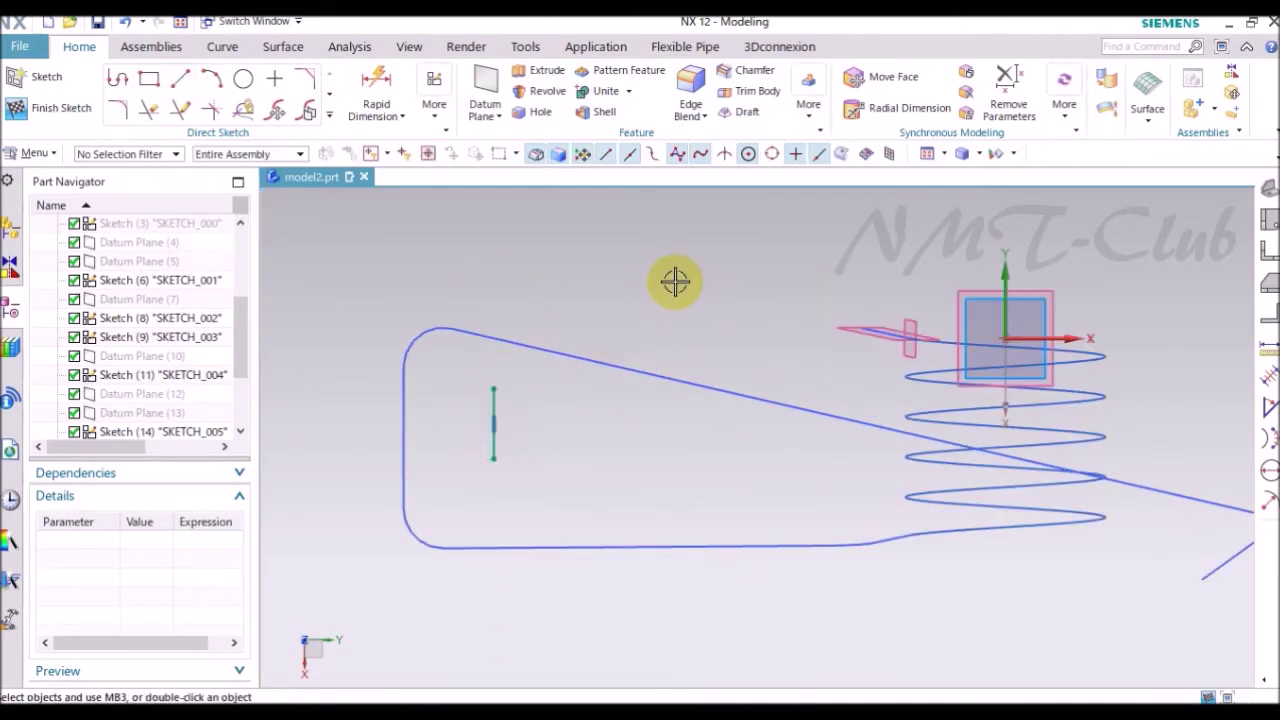
- Dimension the line horizontally 30 from the sketch origin and finish the sketch
{"action": "key", "text": "d"}
{"action": "left_click", "coordinate": [372, 450]}
{"action": "left_click", "coordinate": [365, 490]}
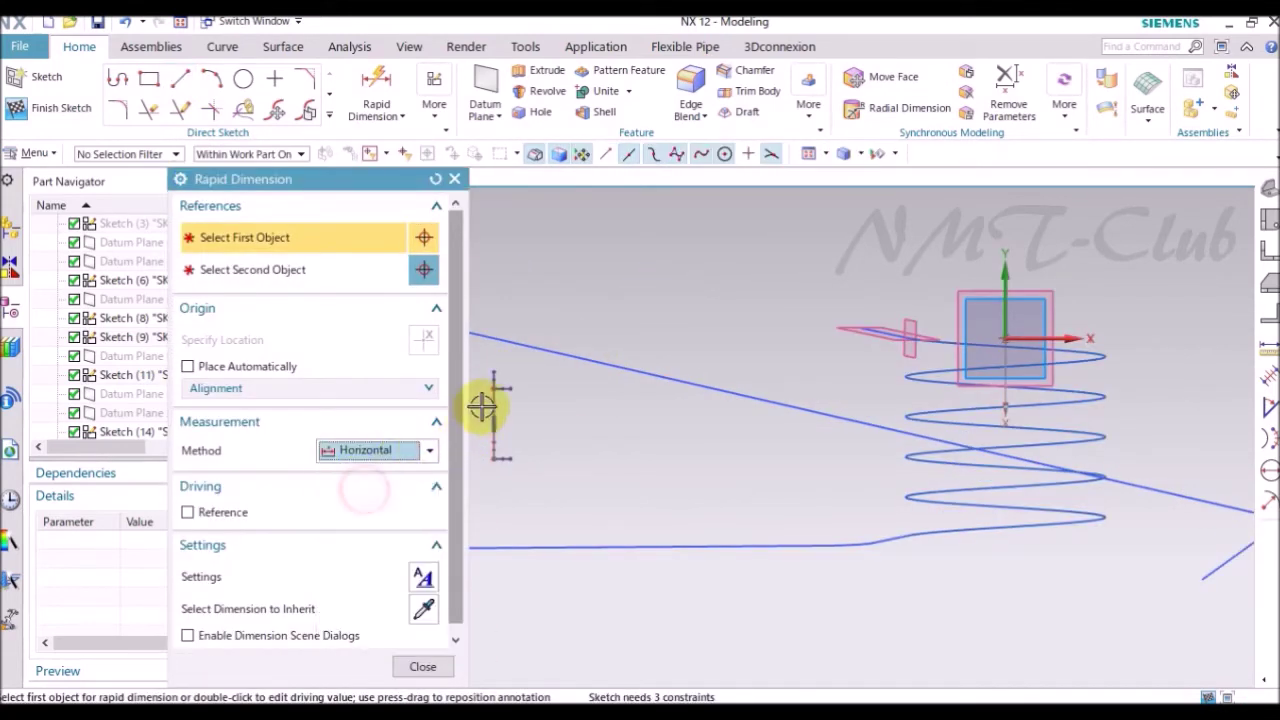
{"action": "left_click", "coordinate": [1008, 336]}
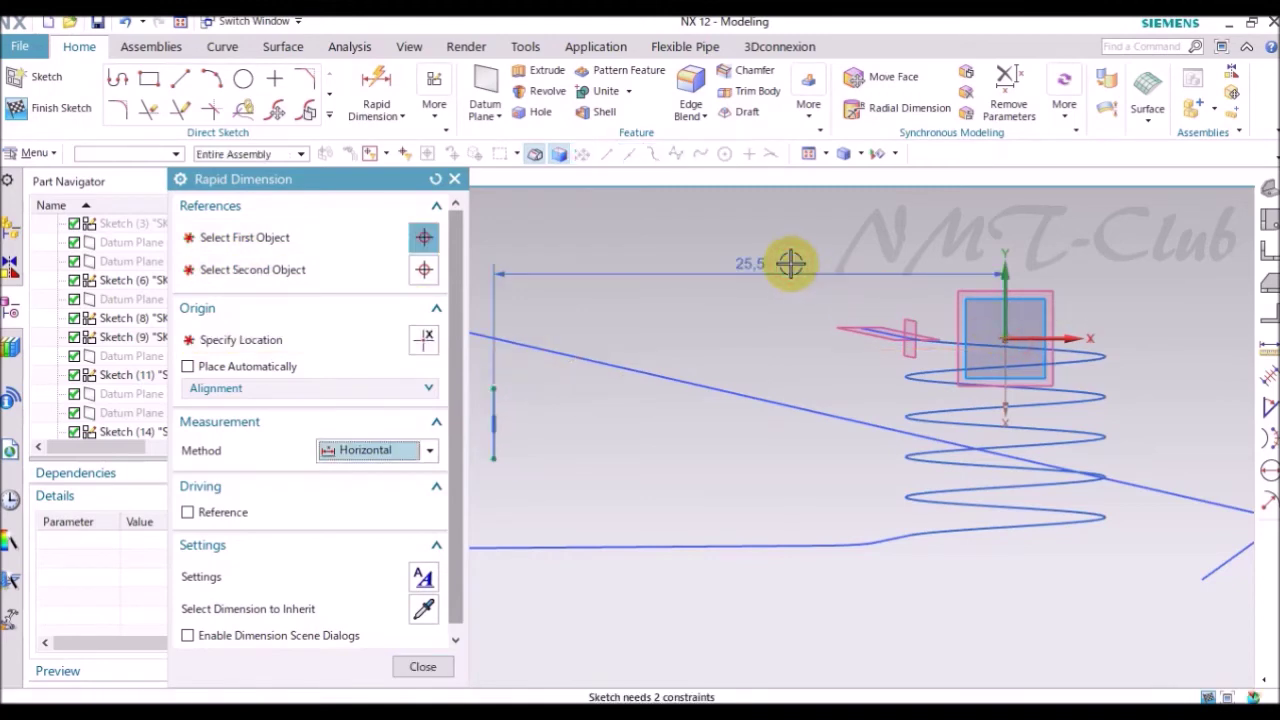
{"action": "left_click", "coordinate": [789, 263]}
{"action": "scroll", "coordinate": [957, 409], "scroll_direction": "down", "scroll_amount": 3}
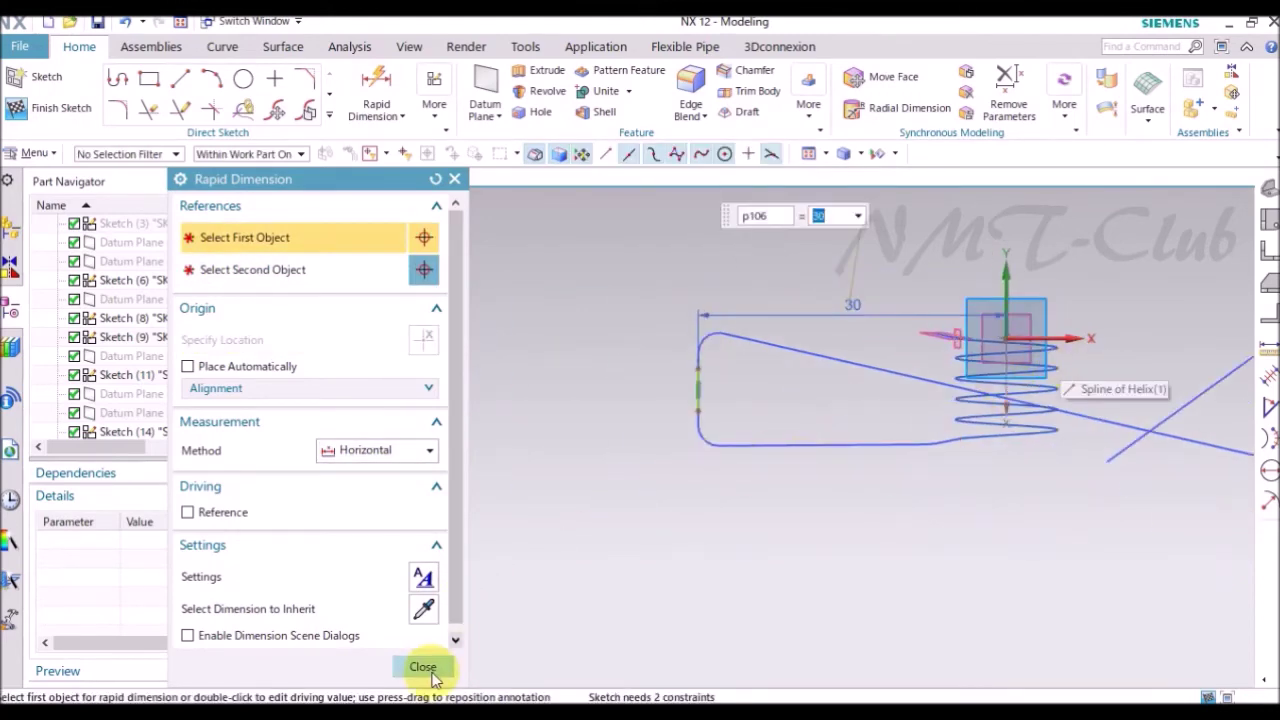
{"action": "left_click", "coordinate": [423, 666]}
{"action": "right_click", "coordinate": [541, 305]}
{"action": "left_click", "coordinate": [553, 305]}
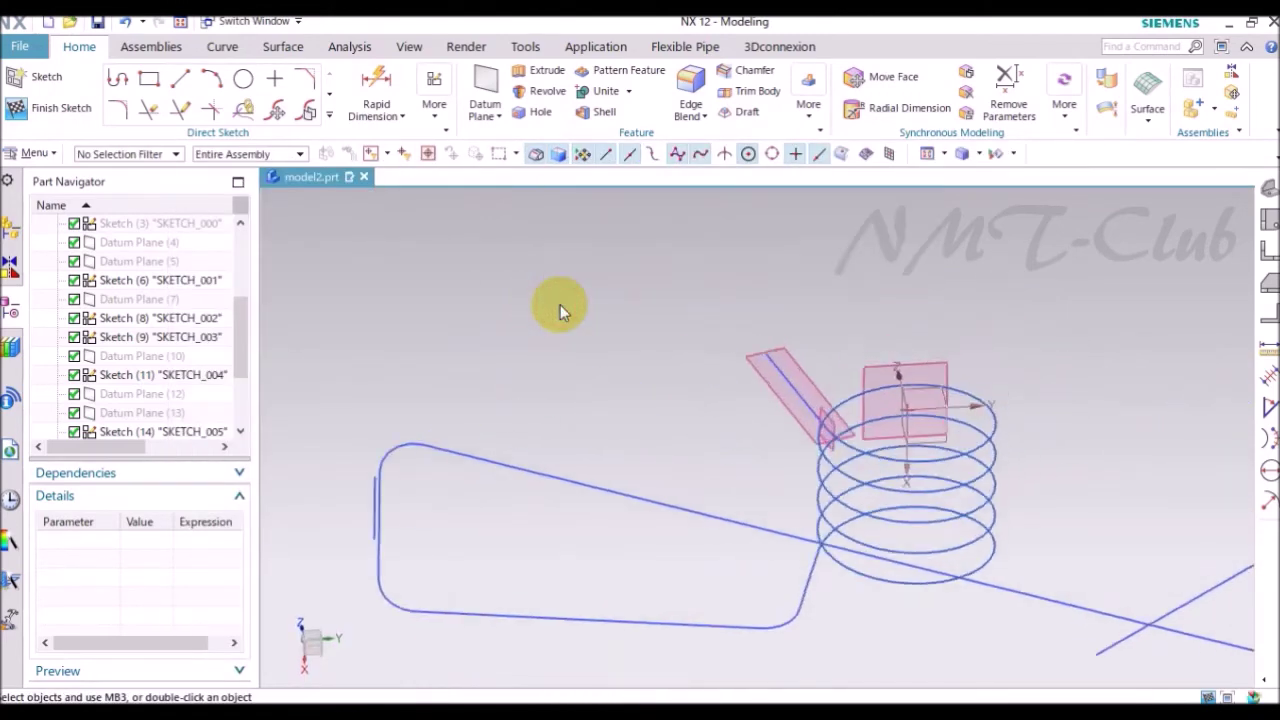
{"action": "left_click", "coordinate": [190, 85]}
- Create an inferred datum plane through the leg line and its endpoint
{"action": "left_click", "coordinate": [229, 211]}
{"action": "left_click", "coordinate": [230, 232]}
{"action": "middle_click_drag", "start_coordinate": [533, 383], "coordinate": [568, 514]}
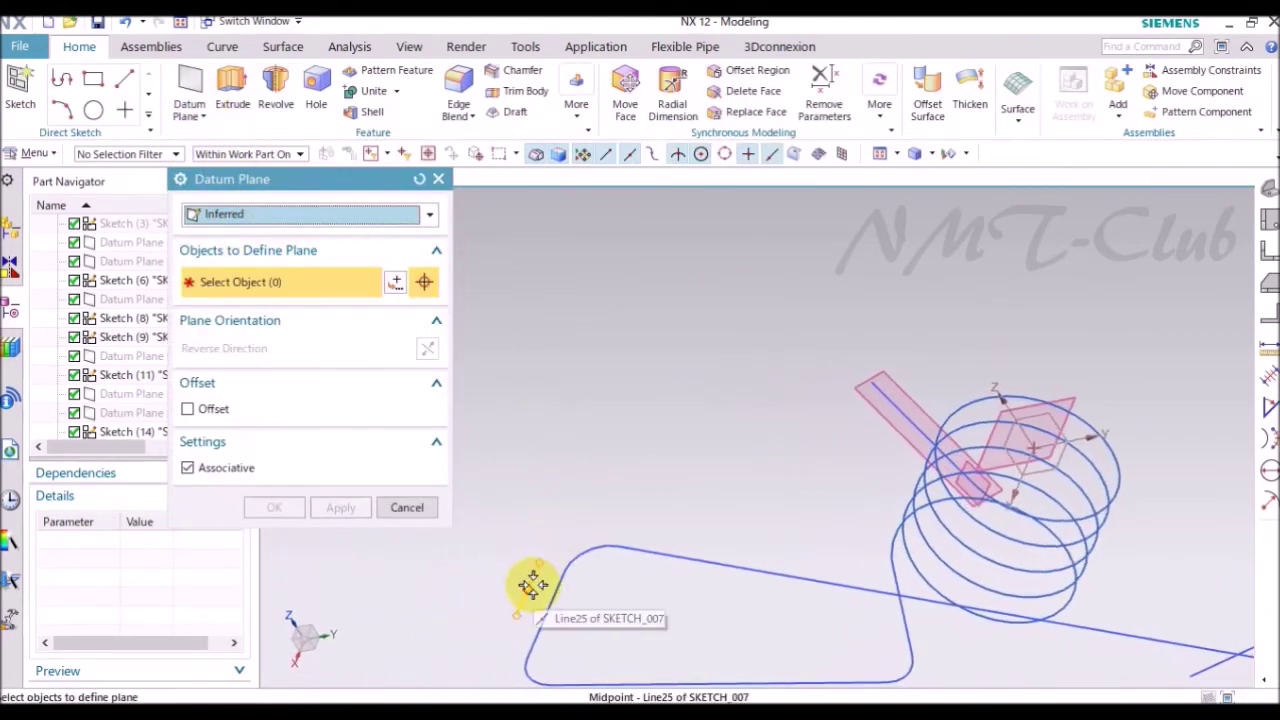
{"action": "scroll", "coordinate": [534, 571], "scroll_direction": "up", "scroll_amount": 5}
{"action": "left_click", "coordinate": [532, 566]}
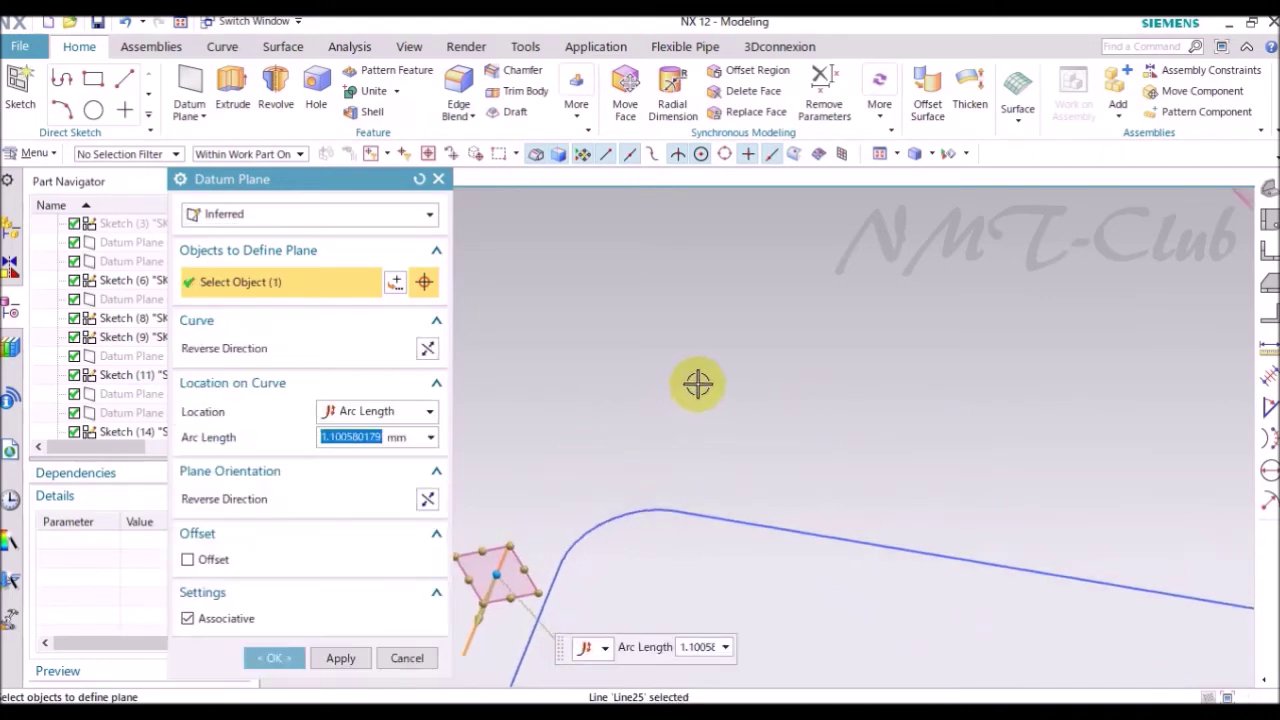
{"action": "scroll", "coordinate": [694, 383], "scroll_direction": "down", "scroll_amount": 3}
{"action": "scroll", "coordinate": [914, 380], "scroll_direction": "up", "scroll_amount": 3}
{"action": "left_click", "coordinate": [957, 296]}
{"action": "scroll", "coordinate": [901, 318], "scroll_direction": "down", "scroll_amount": 3}
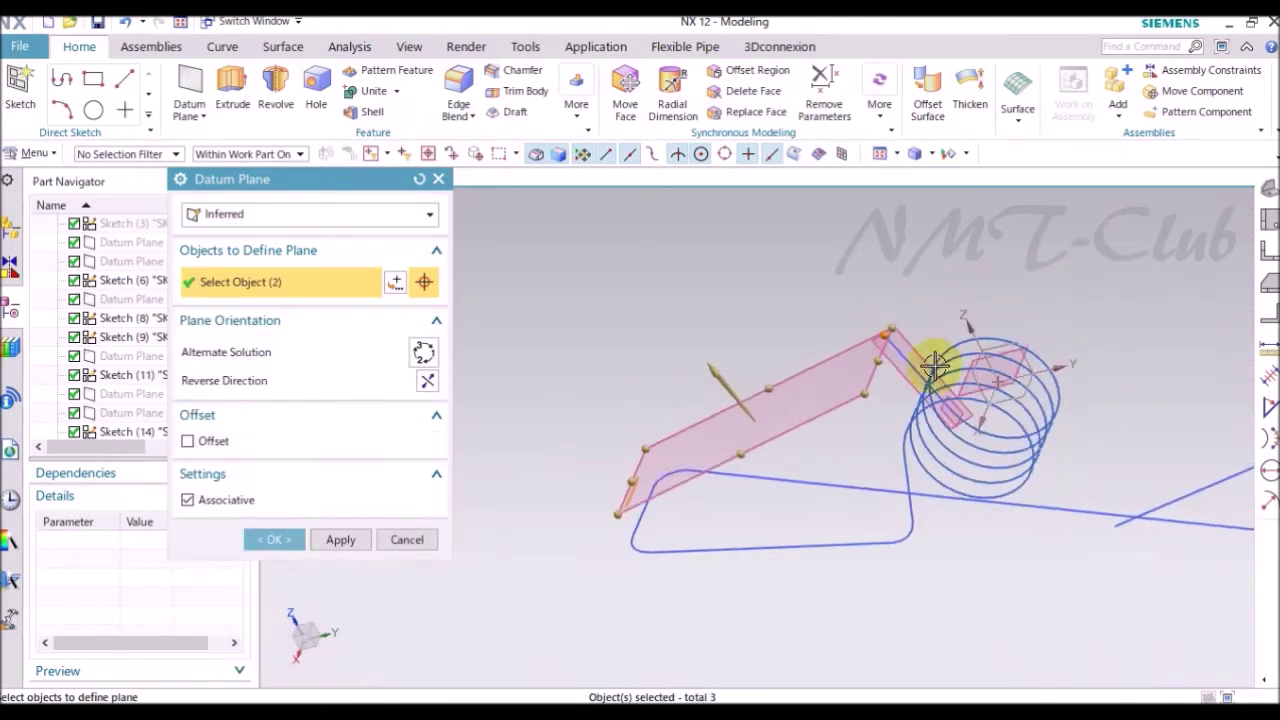
{"action": "left_click", "coordinate": [274, 539]}
- Create an intersection curve between the new datum plane and the long datum plane, accepting the warning
{"action": "middle_click_drag", "start_coordinate": [745, 428], "coordinate": [671, 280]}
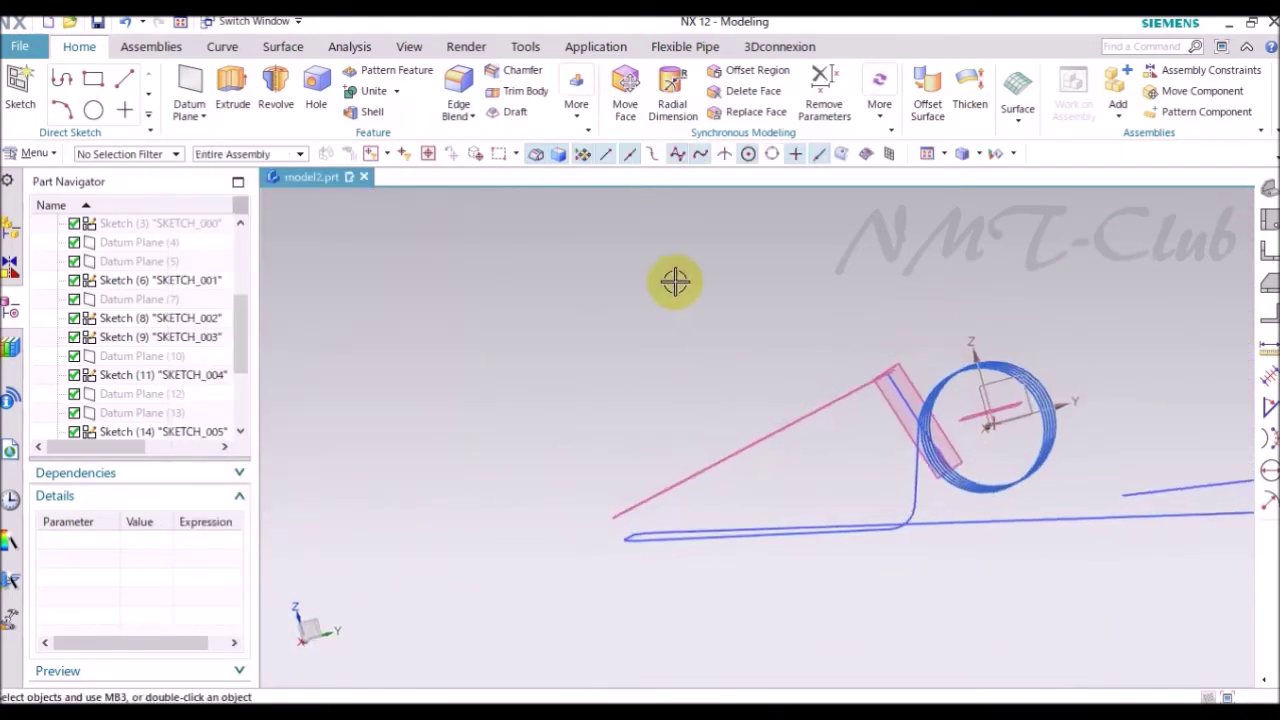
{"action": "left_click", "coordinate": [224, 47]}
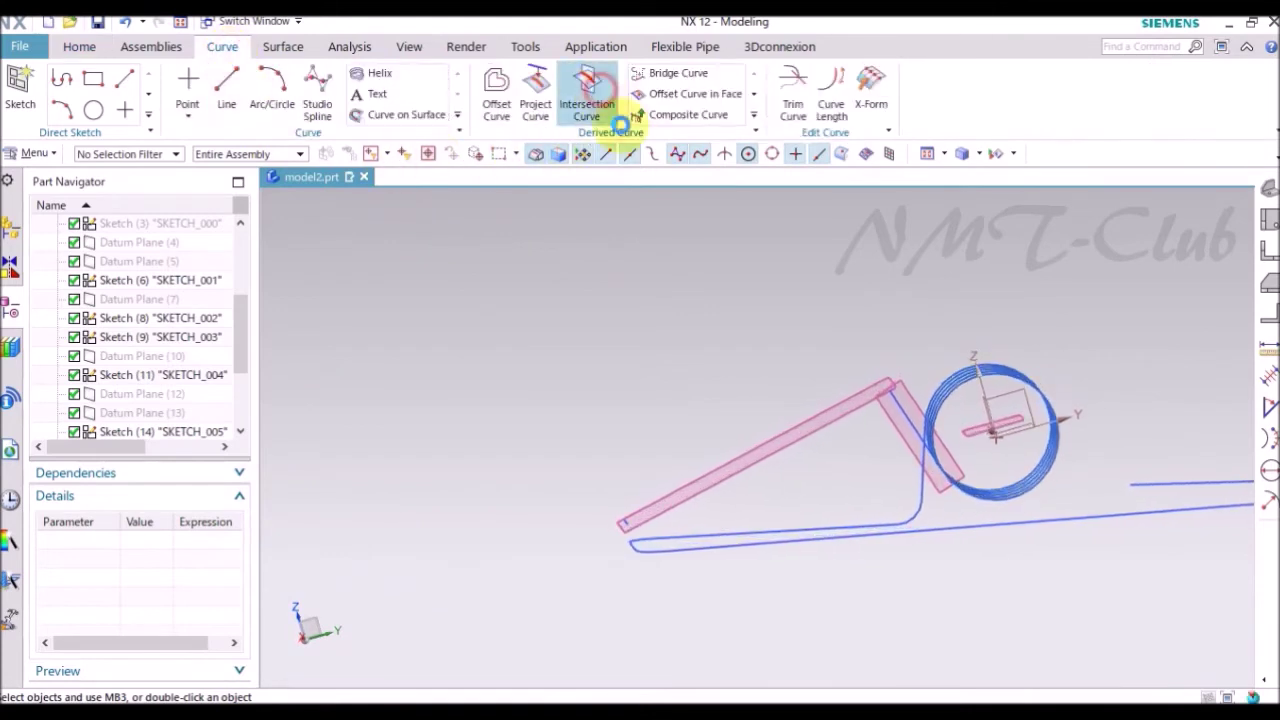
{"action": "left_click", "coordinate": [620, 122]}
{"action": "middle_click_drag", "start_coordinate": [849, 443], "coordinate": [934, 469]}
{"action": "left_click", "coordinate": [943, 443]}
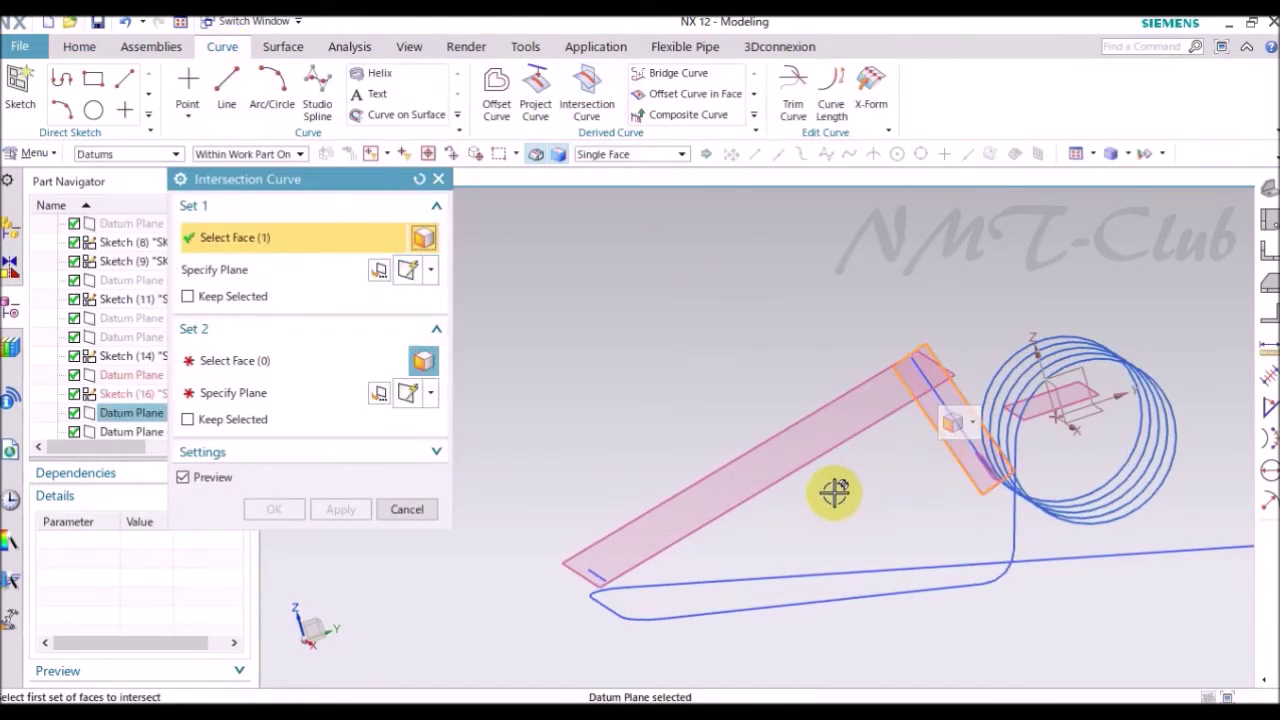
{"action": "left_click", "coordinate": [255, 360]}
{"action": "left_click", "coordinate": [755, 468]}
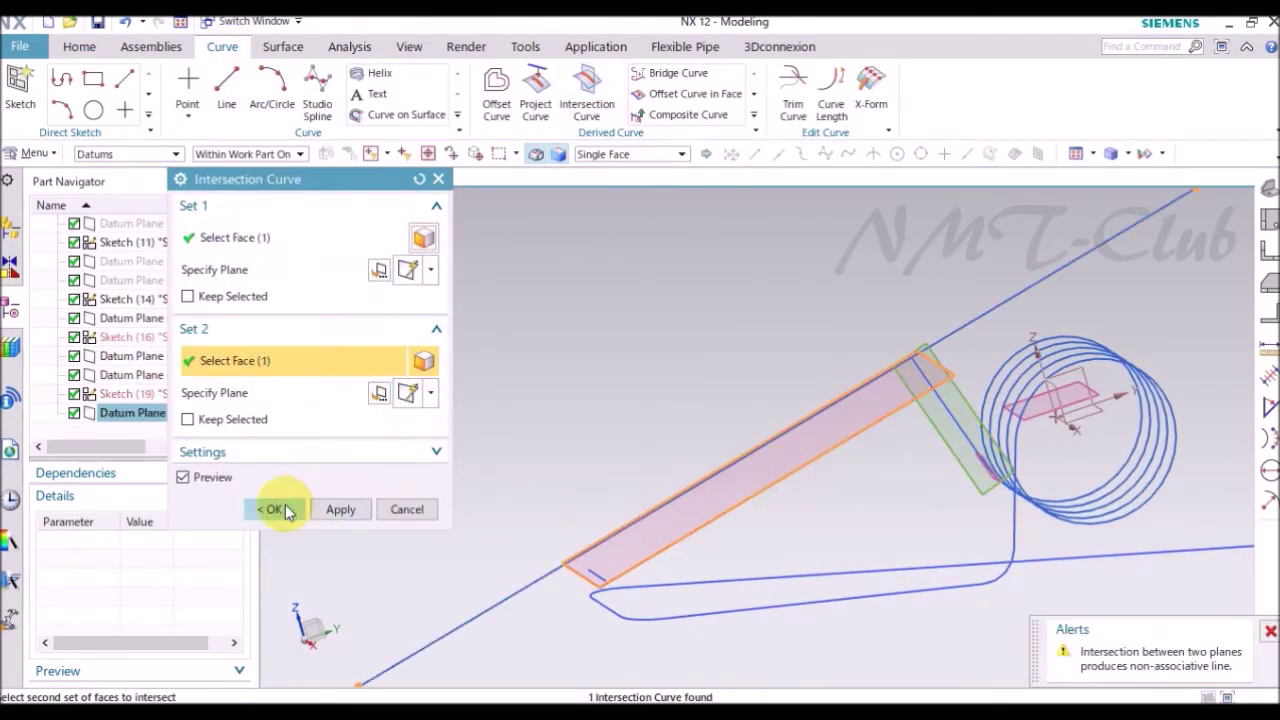
{"action": "left_click", "coordinate": [285, 510]}
{"action": "left_click", "coordinate": [664, 391]}
{"action": "mouse_move", "coordinate": [700, 410]}
{"action": "middle_mouse_down"}
{"action": "mouse_move", "coordinate": [823, 443]}
{"action": "mouse_move", "coordinate": [846, 466]}
{"action": "mouse_move", "coordinate": [1120, 360]}
{"action": "middle_mouse_up"}
{"action": "middle_click_drag", "start_coordinate": [1000, 235], "coordinate": [939, 230]}
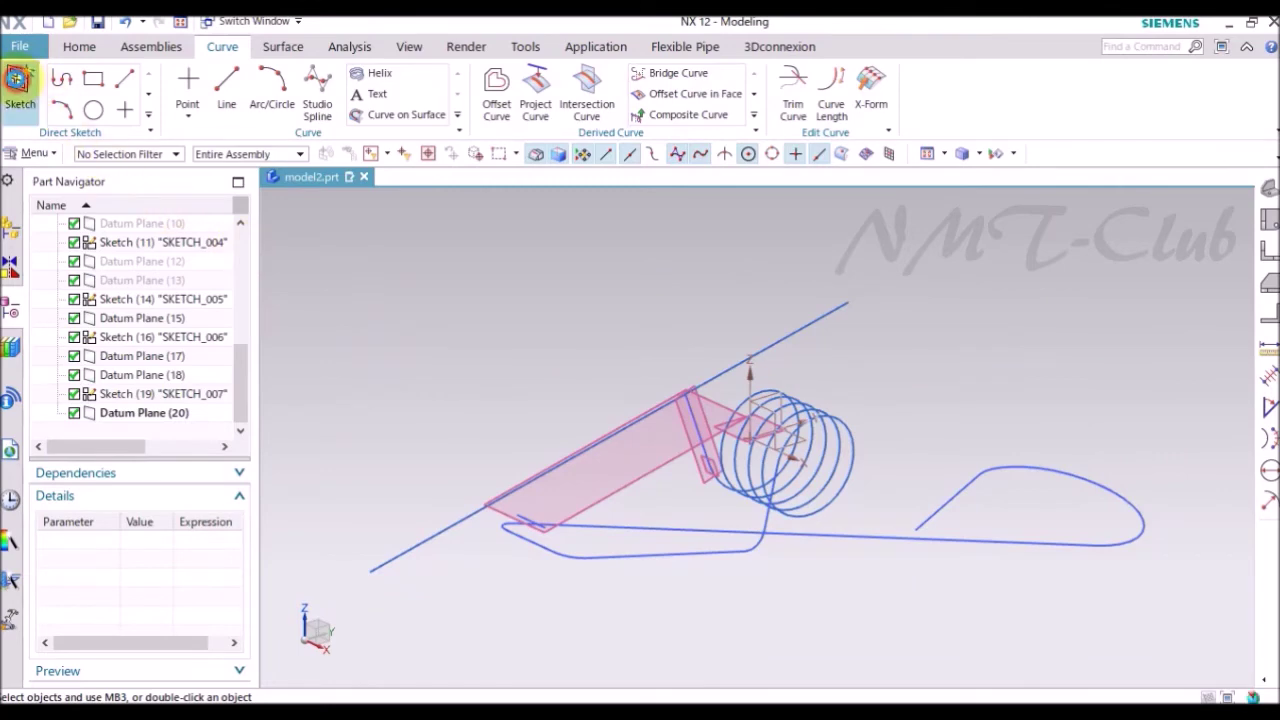
- Create a sketch on the new datum plane with the Z axis as sketch direction
{"action": "left_click", "coordinate": [19, 84]}
{"action": "scroll", "coordinate": [660, 450], "scroll_direction": "up", "scroll_amount": 3}
{"action": "left_click", "coordinate": [697, 418]}
{"action": "middle_click_drag", "start_coordinate": [697, 418], "coordinate": [725, 452]}
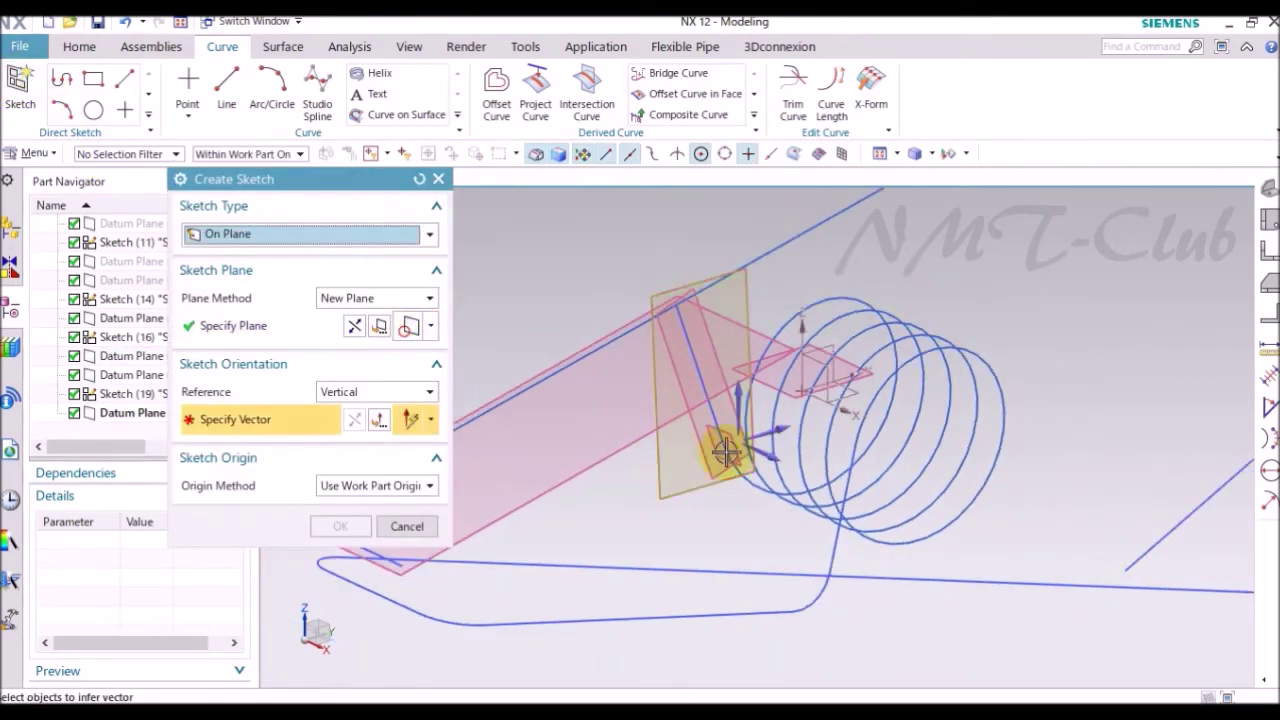
{"action": "left_click", "coordinate": [740, 405]}
{"action": "left_click", "coordinate": [338, 525]}
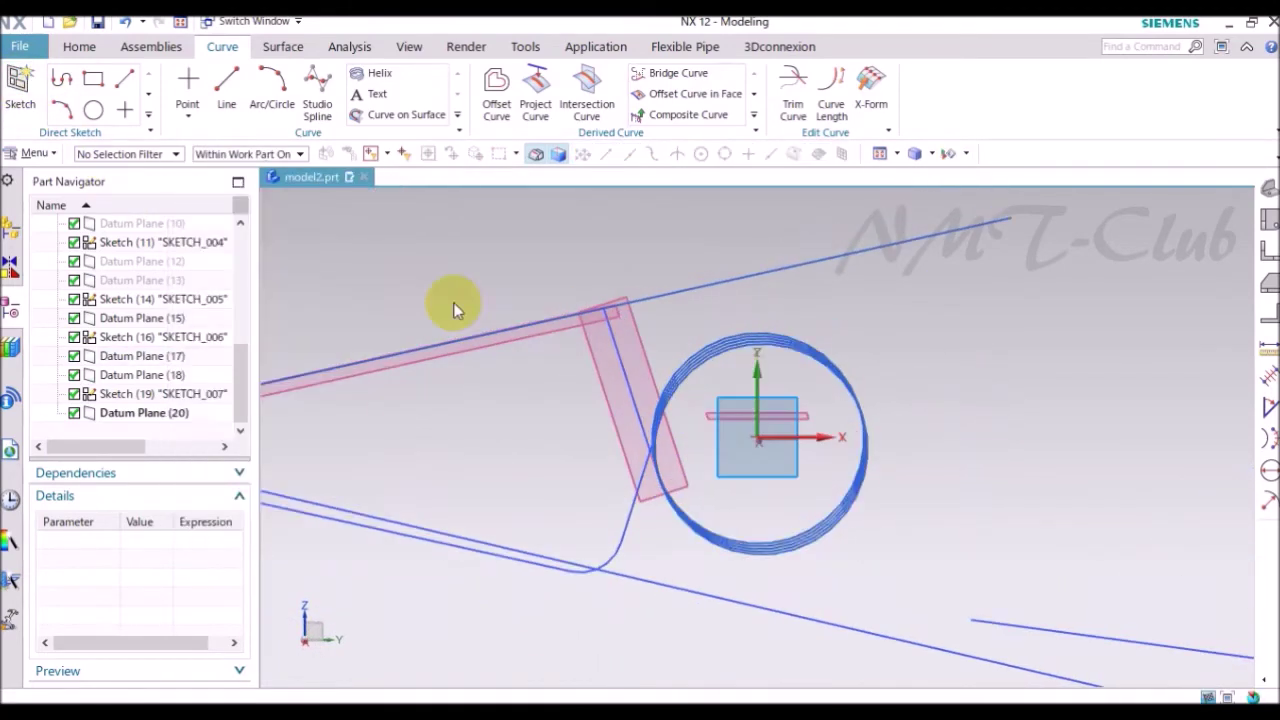
- Project the two leg lines into the sketch
{"action": "left_click", "coordinate": [344, 117]}
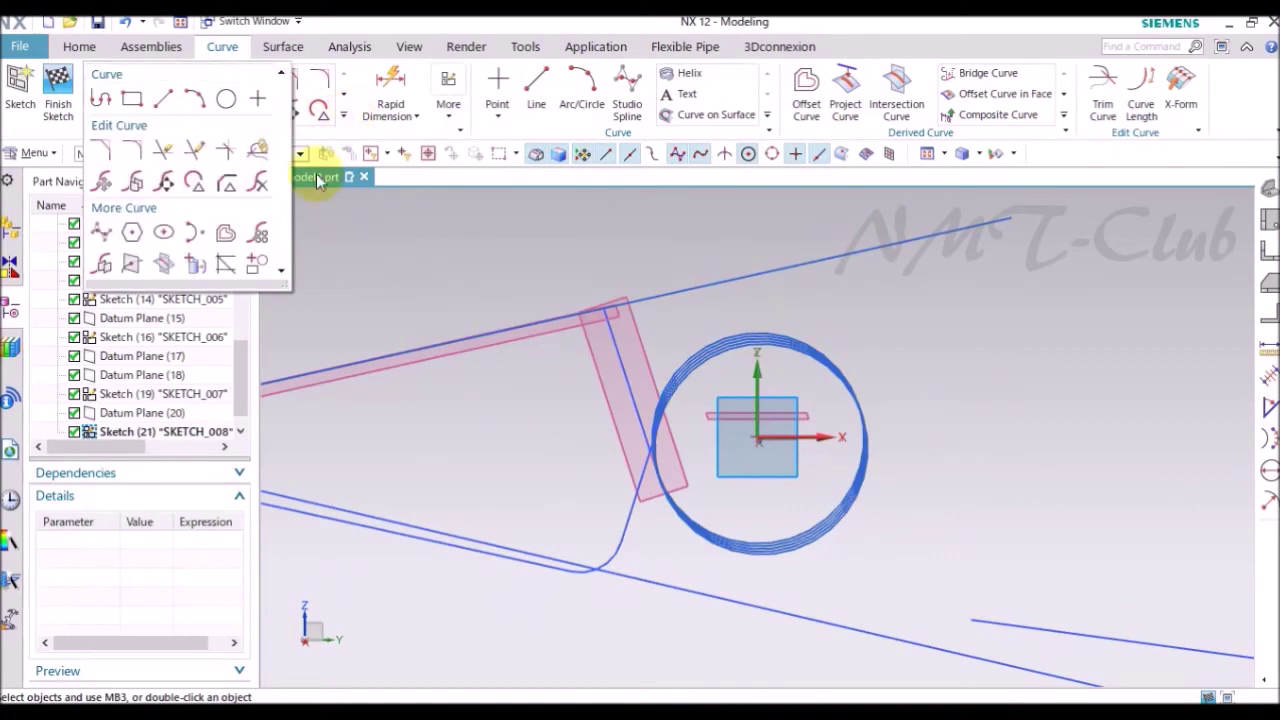
{"action": "left_click", "coordinate": [200, 265]}
{"action": "scroll", "coordinate": [590, 292], "scroll_direction": "up", "scroll_amount": 3}
{"action": "left_click", "coordinate": [612, 364]}
{"action": "left_click", "coordinate": [425, 352]}
{"action": "left_click", "coordinate": [274, 283]}
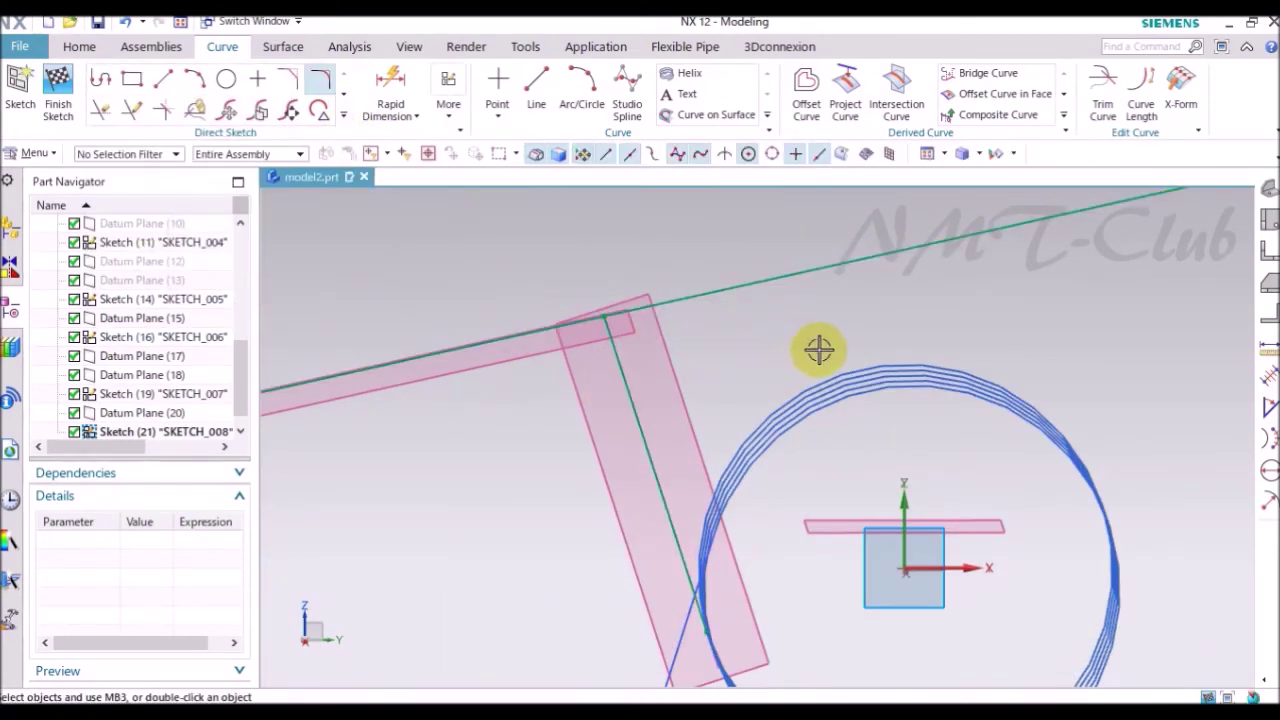
- Round the leg corner with an R2 fillet and draw a short sketch line
{"action": "key", "text": "f"}
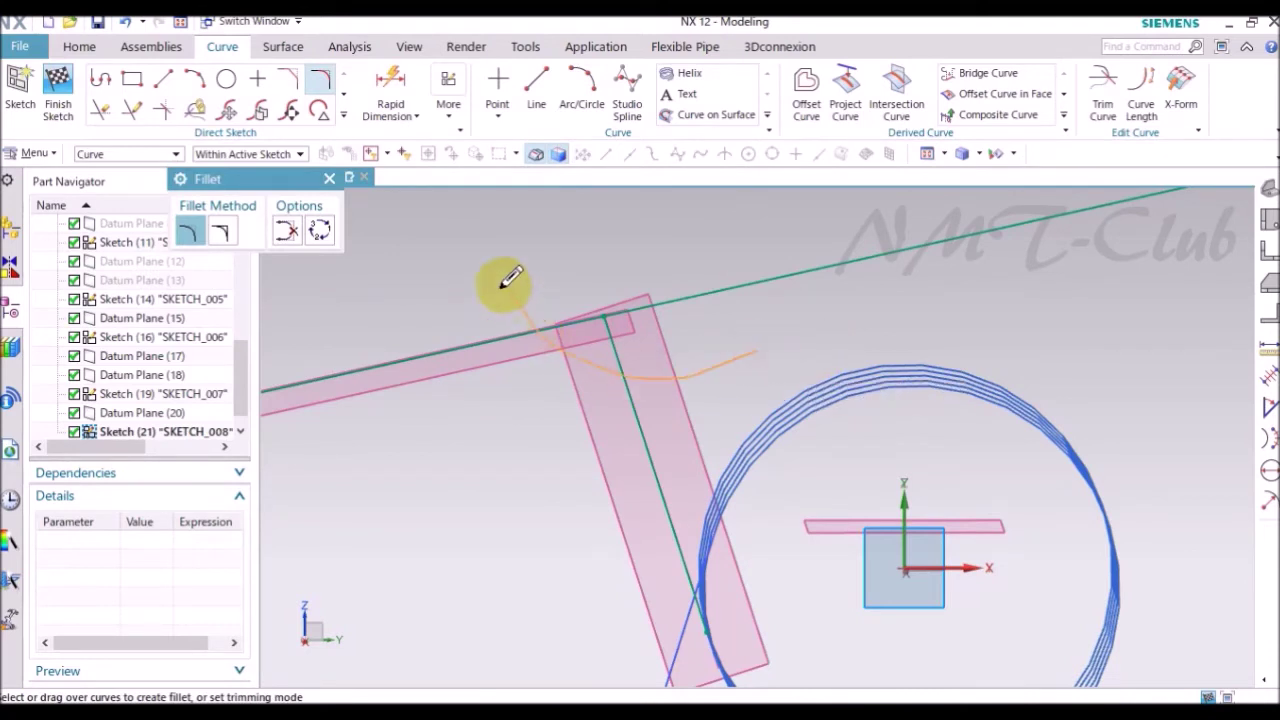
{"action": "key", "text": "Escape"}
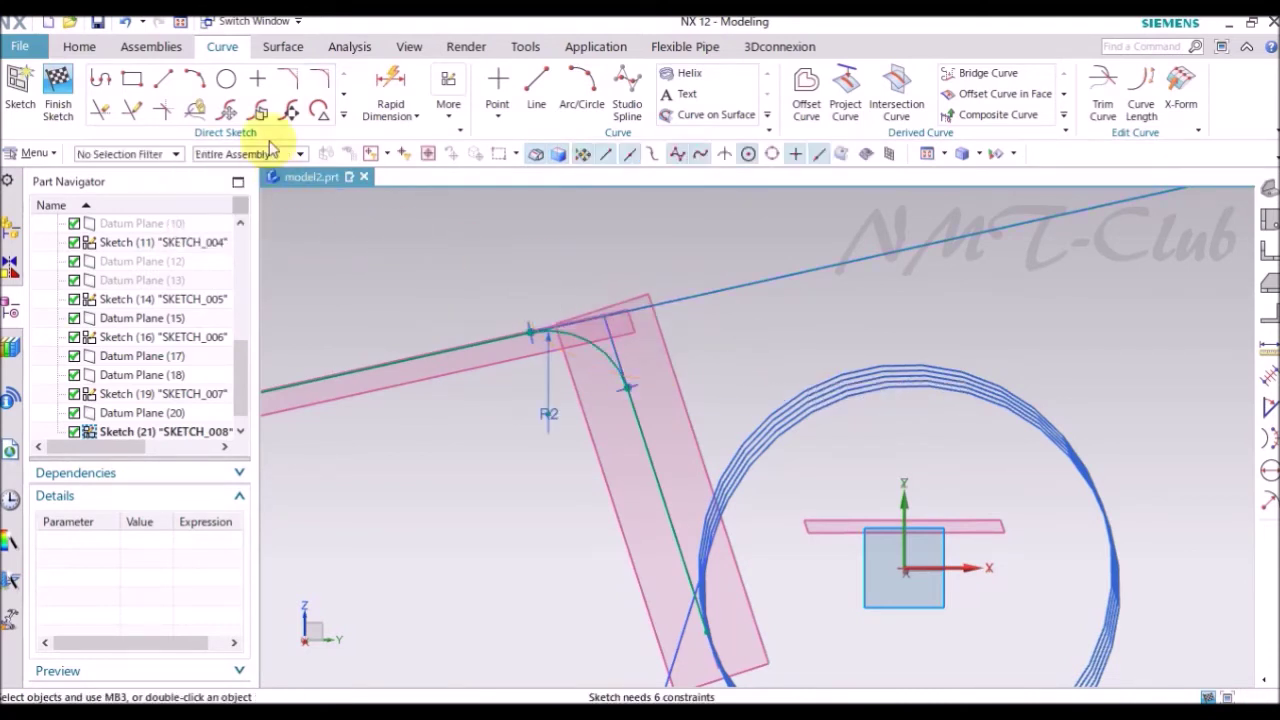
{"action": "left_click", "coordinate": [165, 80]}
{"action": "left_click", "coordinate": [334, 333]}
{"action": "left_click", "coordinate": [350, 421]}
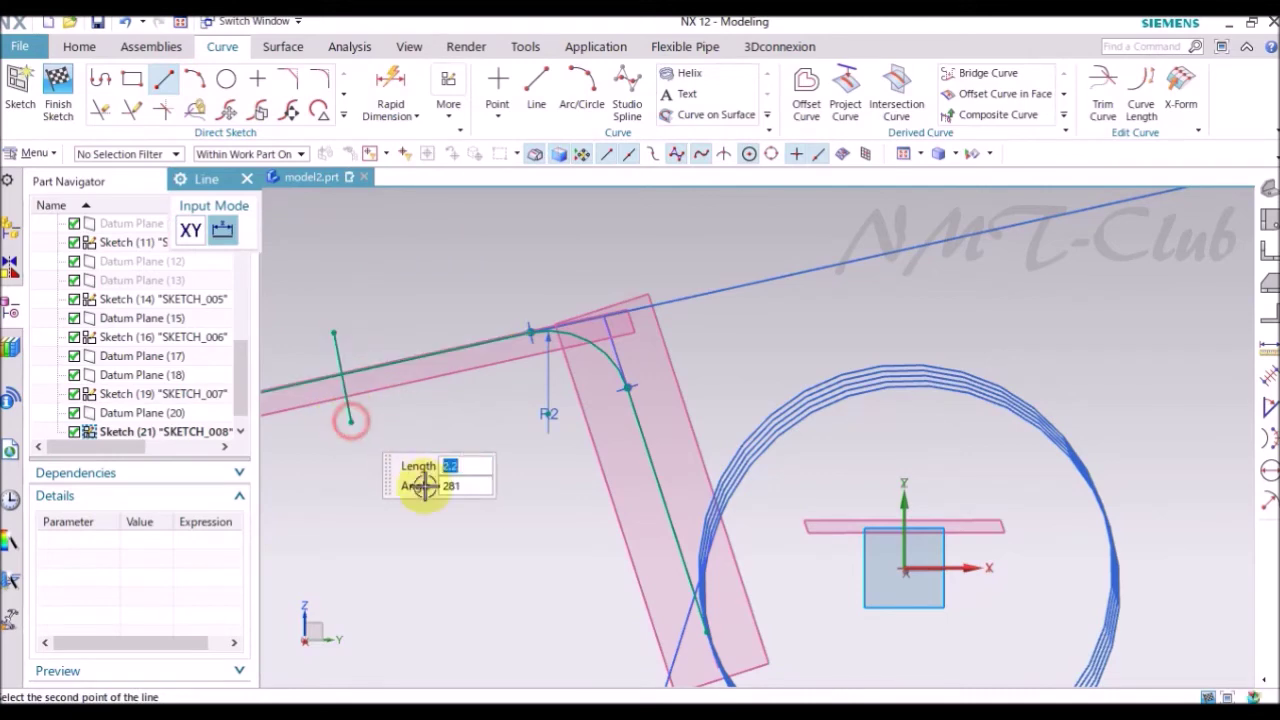
{"action": "key", "text": "Escape"}
- Quick Trim the short stray line away and finish the sketch
{"action": "key", "text": "t"}
{"action": "left_click_drag", "start_coordinate": [395, 408], "coordinate": [286, 372]}
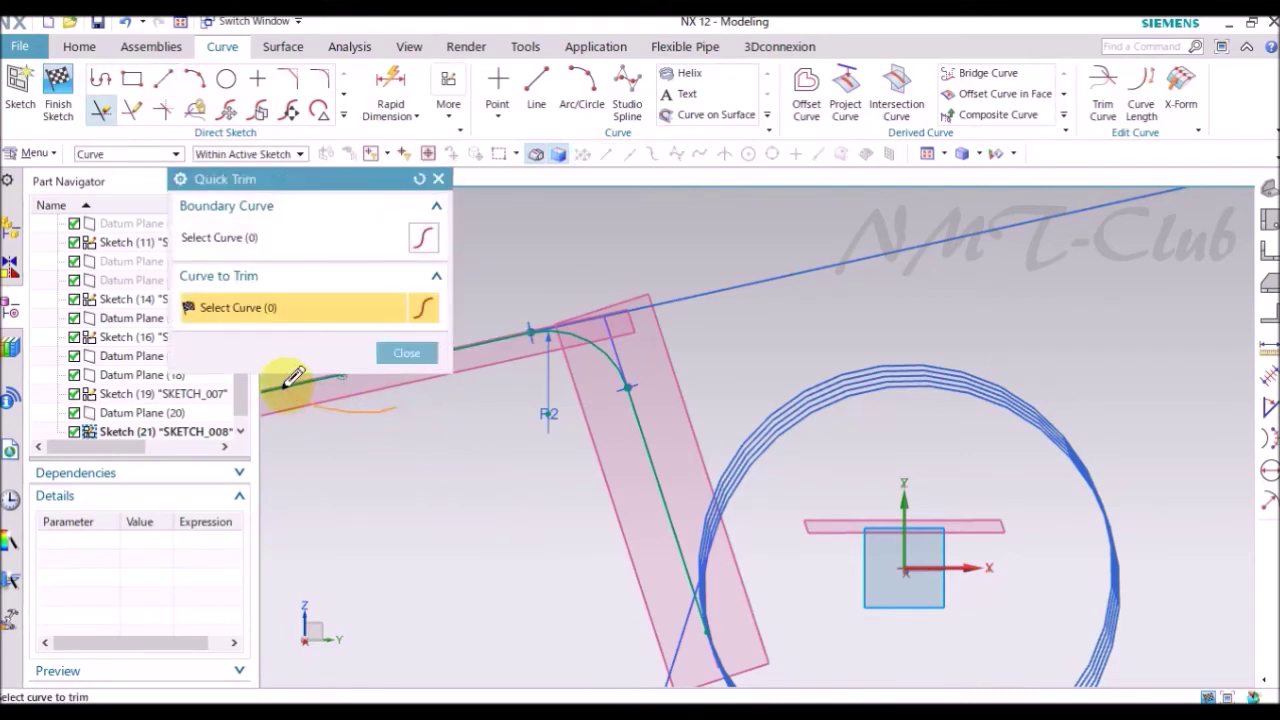
{"action": "scroll", "coordinate": [527, 400], "scroll_direction": "up", "scroll_amount": 2}
{"action": "middle_click", "coordinate": [511, 387]}
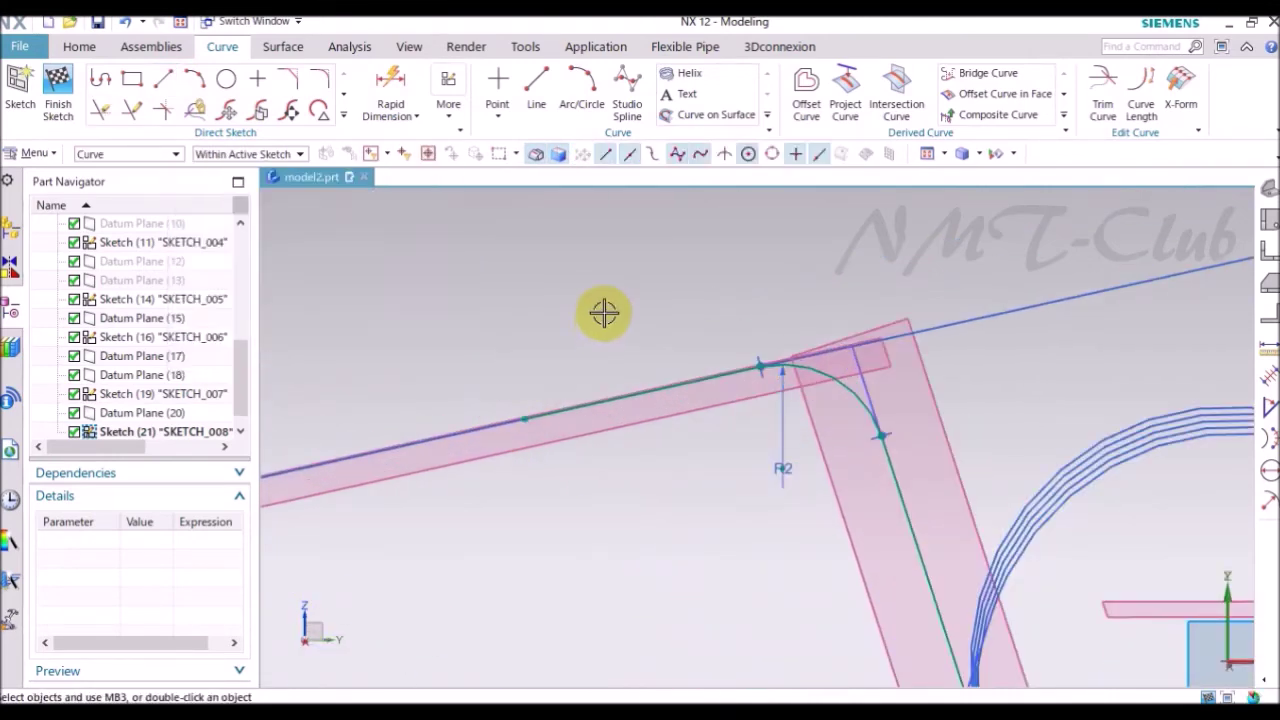
{"action": "right_click", "coordinate": [622, 295]}
{"action": "left_click", "coordinate": [641, 303]}
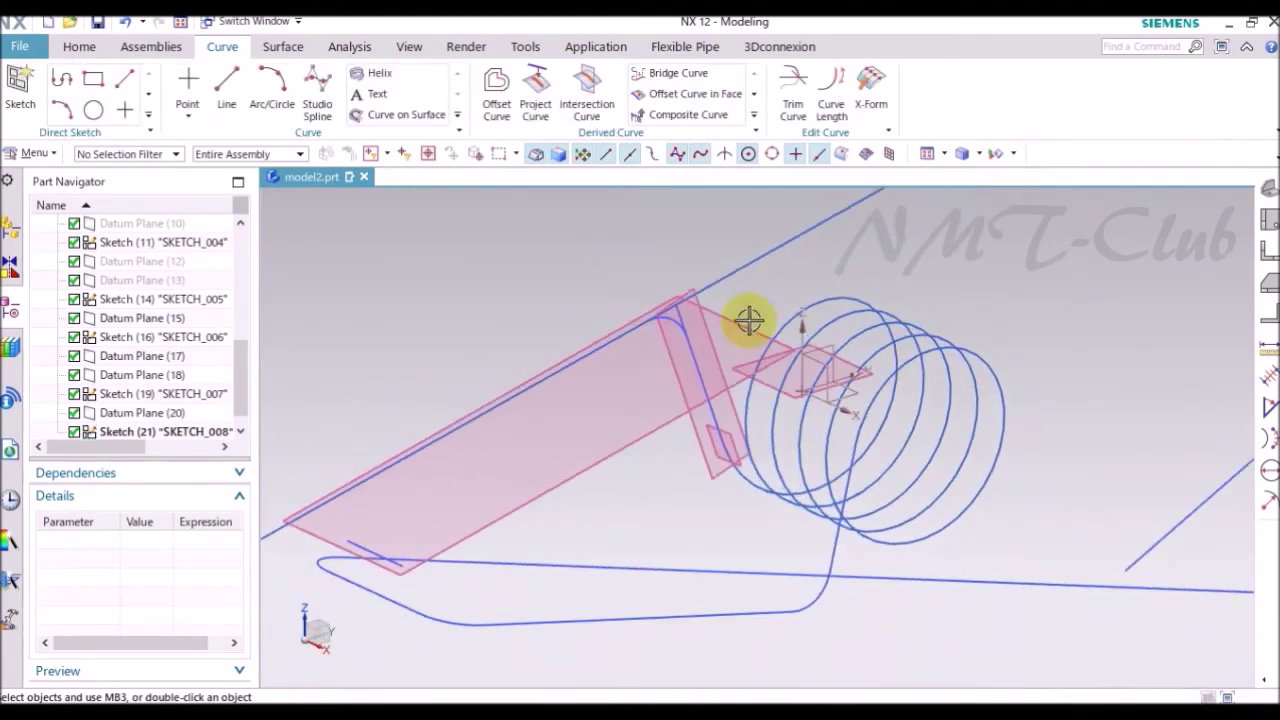
- Hide Datum Planes (18), (15), (17) and Sketch (16), leaving the coil and legs visible
{"action": "right_click", "coordinate": [824, 354]}
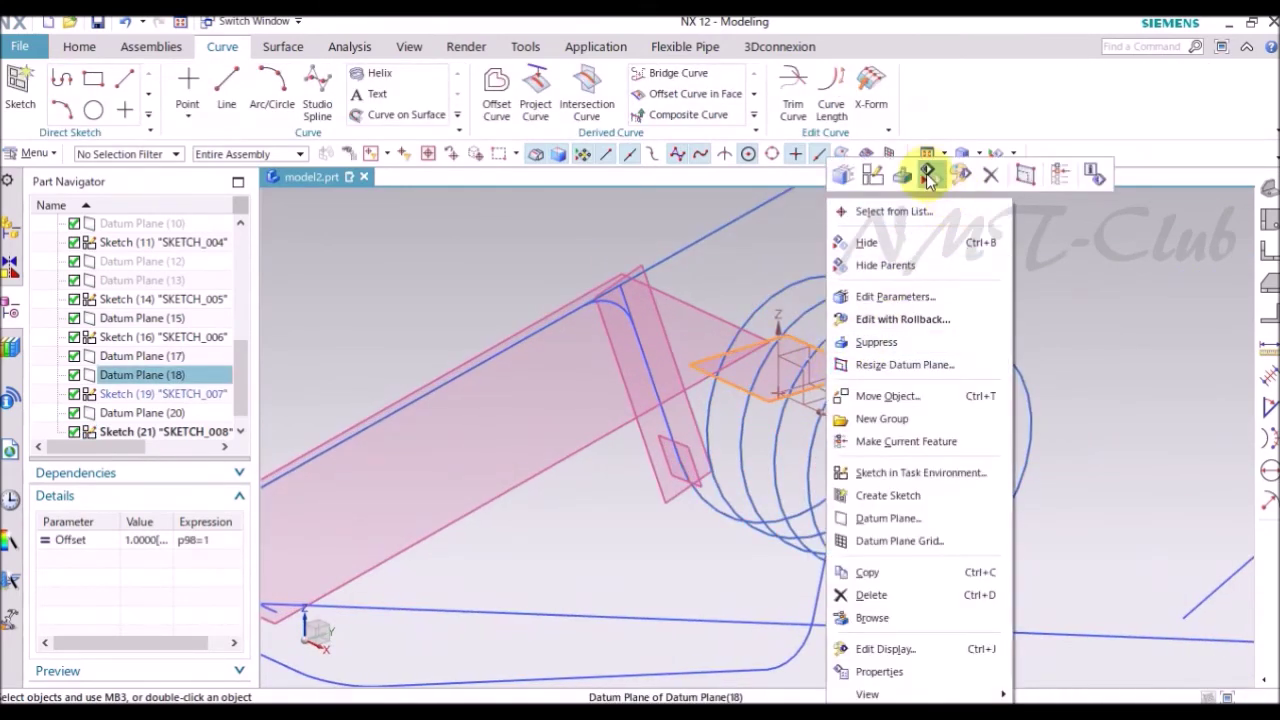
{"action": "left_click", "coordinate": [928, 176]}
{"action": "mouse_move", "coordinate": [934, 186]}
{"action": "middle_mouse_down"}
{"action": "mouse_move", "coordinate": [728, 491]}
{"action": "mouse_move", "coordinate": [715, 460]}
{"action": "middle_mouse_up"}
{"action": "right_click_drag", "start_coordinate": [705, 458], "coordinate": [608, 500]}
{"action": "mouse_move", "coordinate": [608, 500]}
{"action": "middle_mouse_down"}
{"action": "mouse_move", "coordinate": [848, 389]}
{"action": "mouse_move", "coordinate": [797, 287]}
{"action": "middle_mouse_up"}
{"action": "scroll", "coordinate": [740, 301], "scroll_direction": "up", "scroll_amount": 5}
{"action": "right_click_drag", "start_coordinate": [734, 354], "coordinate": [743, 323]}
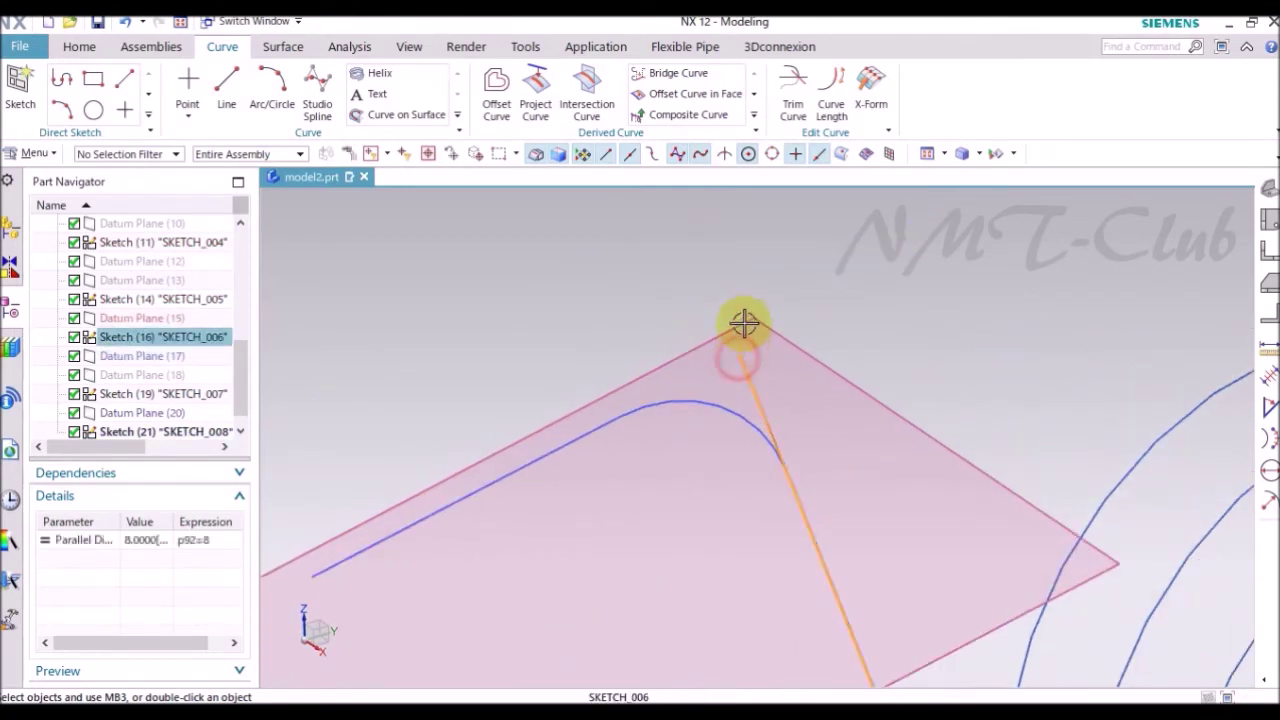
{"action": "scroll", "coordinate": [783, 277], "scroll_direction": "down", "scroll_amount": 5}
{"action": "middle_click_drag", "start_coordinate": [783, 277], "coordinate": [547, 271]}
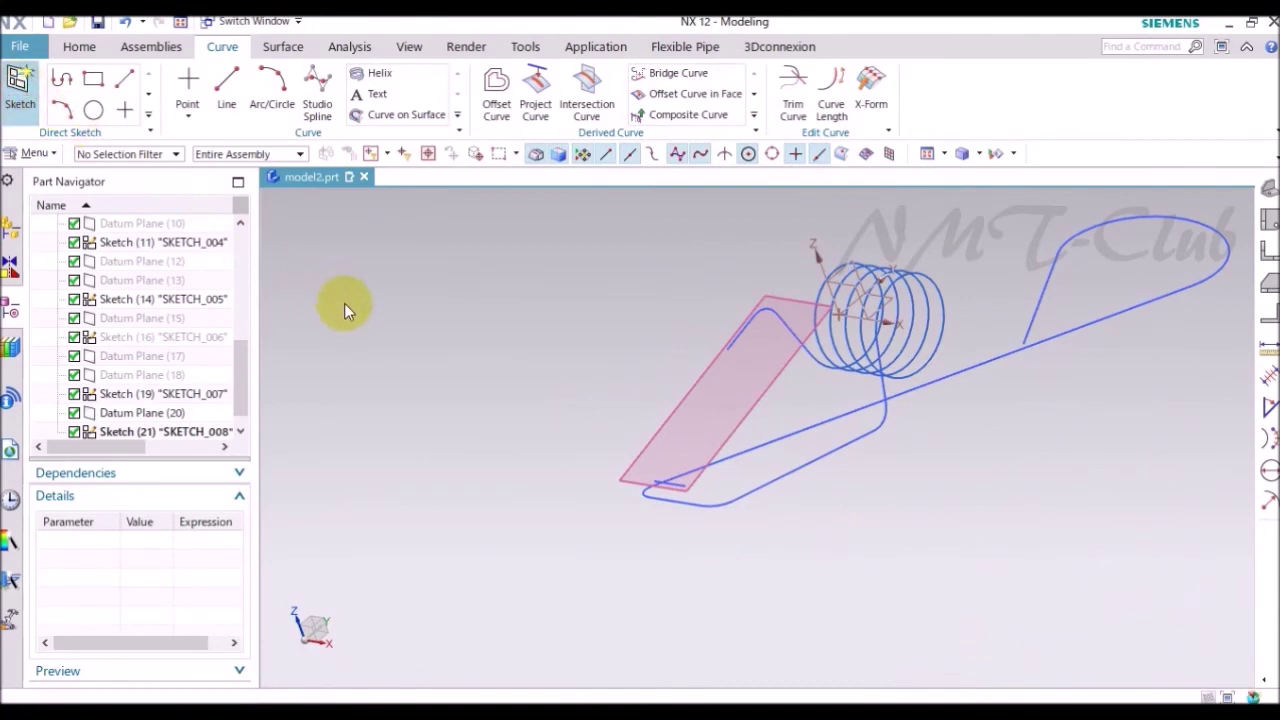
- Create a sketch on the leg's datum plane and begin a profile at the existing line's end
{"action": "left_click", "coordinate": [770, 410]}
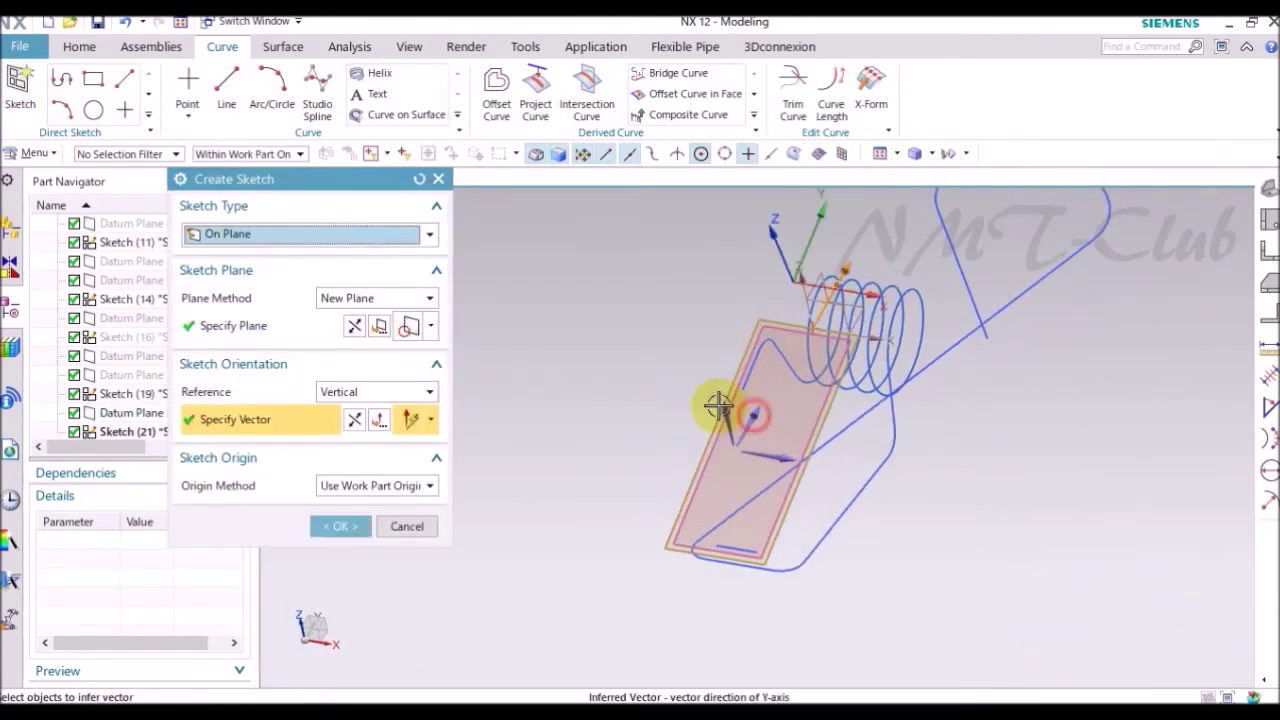
{"action": "left_click", "coordinate": [338, 525]}
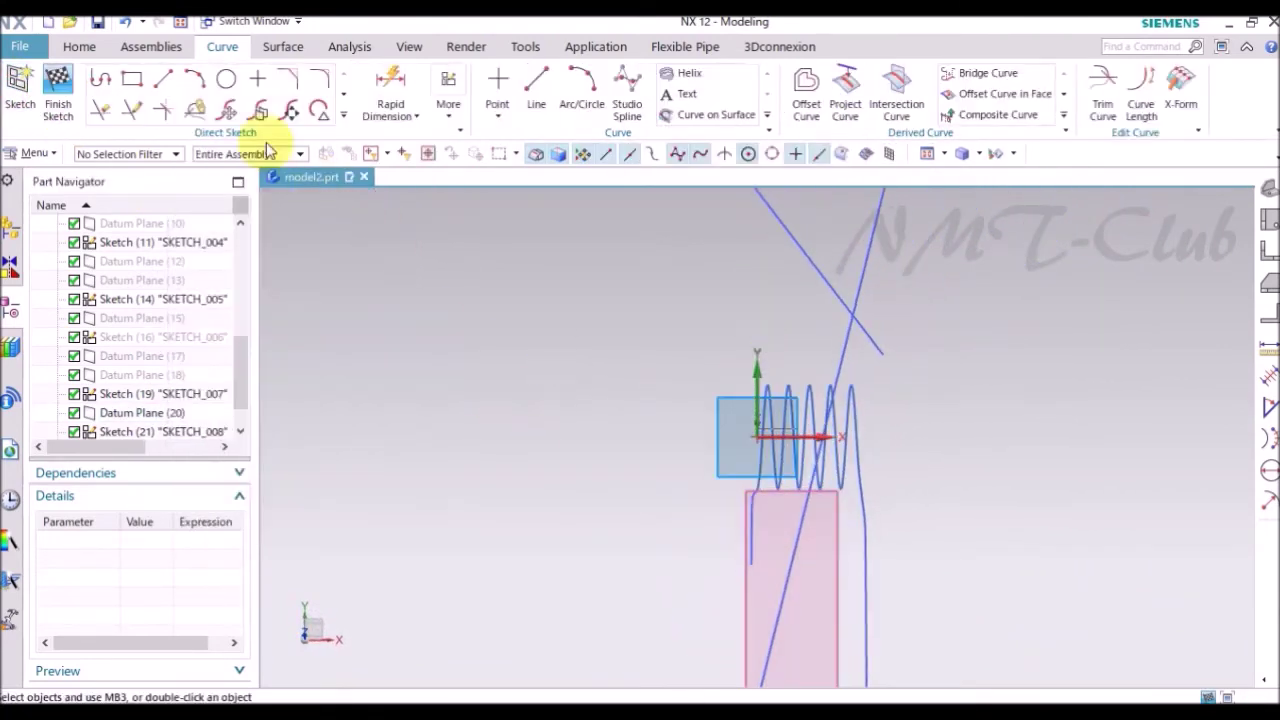
{"action": "left_click", "coordinate": [101, 86]}
{"action": "scroll", "coordinate": [794, 366], "scroll_direction": "up", "scroll_amount": 3}
{"action": "scroll", "coordinate": [754, 463], "scroll_direction": "up", "scroll_amount": 2}
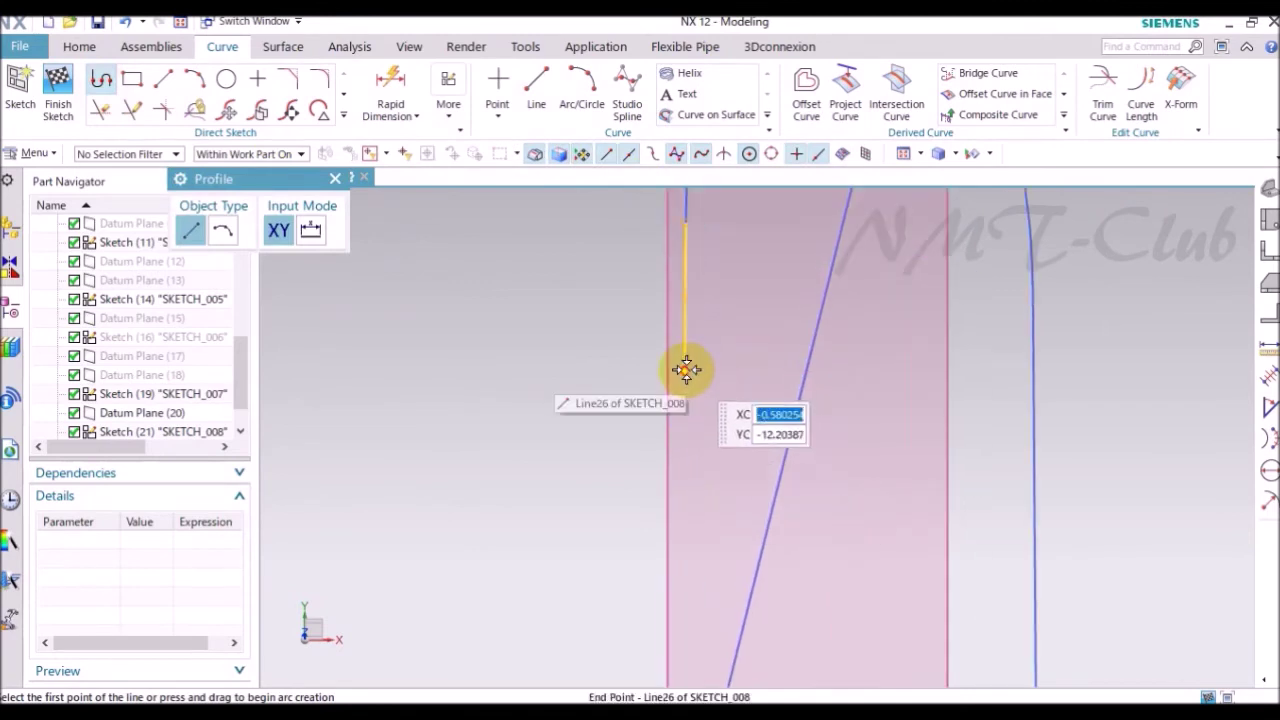
{"action": "left_click", "coordinate": [686, 371]}
{"action": "scroll", "coordinate": [624, 351], "scroll_direction": "down", "scroll_amount": 5}
{"action": "scroll", "coordinate": [632, 440], "scroll_direction": "up", "scroll_amount": 3}
- Draw the vertical and bottom lines, then a 40 mm angled line
{"action": "left_click", "coordinate": [629, 557]}
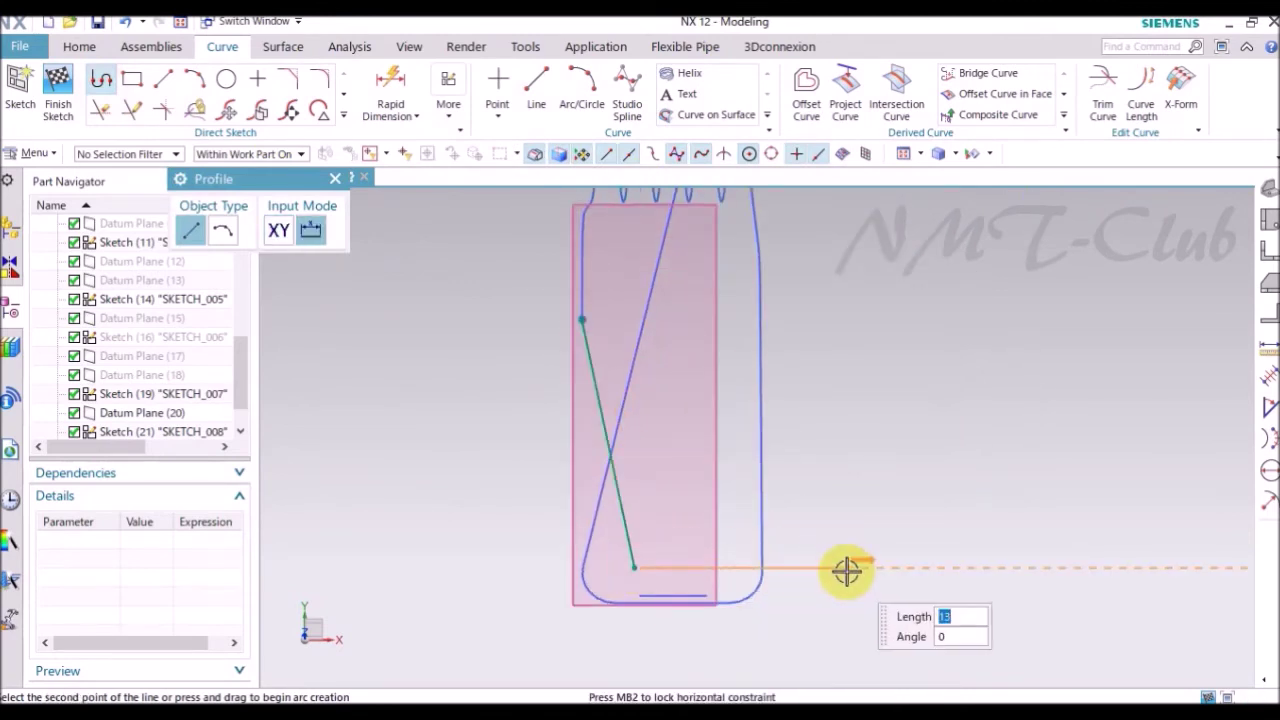
{"action": "scroll", "coordinate": [860, 550], "scroll_direction": "down", "scroll_amount": 7}
{"action": "scroll", "coordinate": [878, 524], "scroll_direction": "up", "scroll_amount": 3}
{"action": "left_click", "coordinate": [734, 414]}
{"action": "scroll", "coordinate": [806, 320], "scroll_direction": "down", "scroll_amount": 3}
{"action": "type", "text": "40"}
{"action": "key", "text": "Return"}
{"action": "key", "text": "Escape"}
{"action": "scroll", "coordinate": [780, 374], "scroll_direction": "up", "scroll_amount": 3}
{"action": "scroll", "coordinate": [623, 428], "scroll_direction": "up", "scroll_amount": 2}
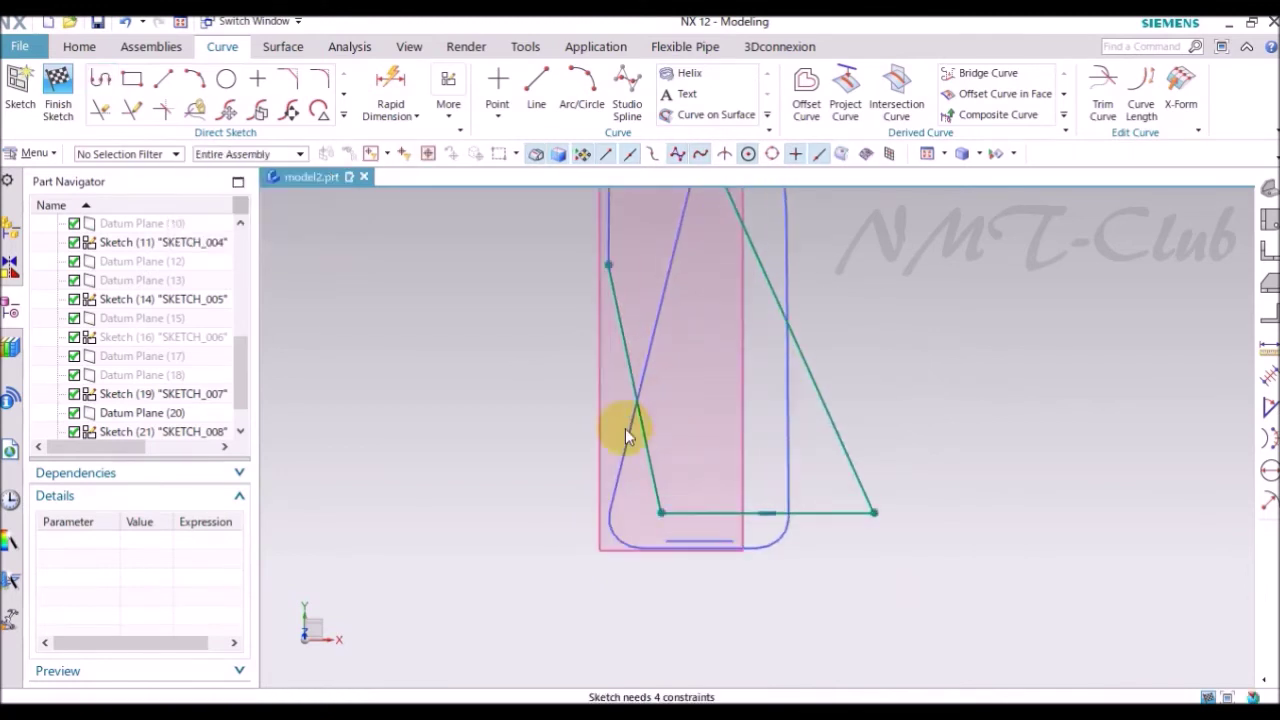
- Add a geometric constraint between the vertical line and the bottom line
{"action": "key", "text": "c"}
{"action": "left_click", "coordinate": [297, 275]}
{"action": "scroll", "coordinate": [560, 371], "scroll_direction": "down", "scroll_amount": 1}
{"action": "scroll", "coordinate": [600, 330], "scroll_direction": "up", "scroll_amount": 2}
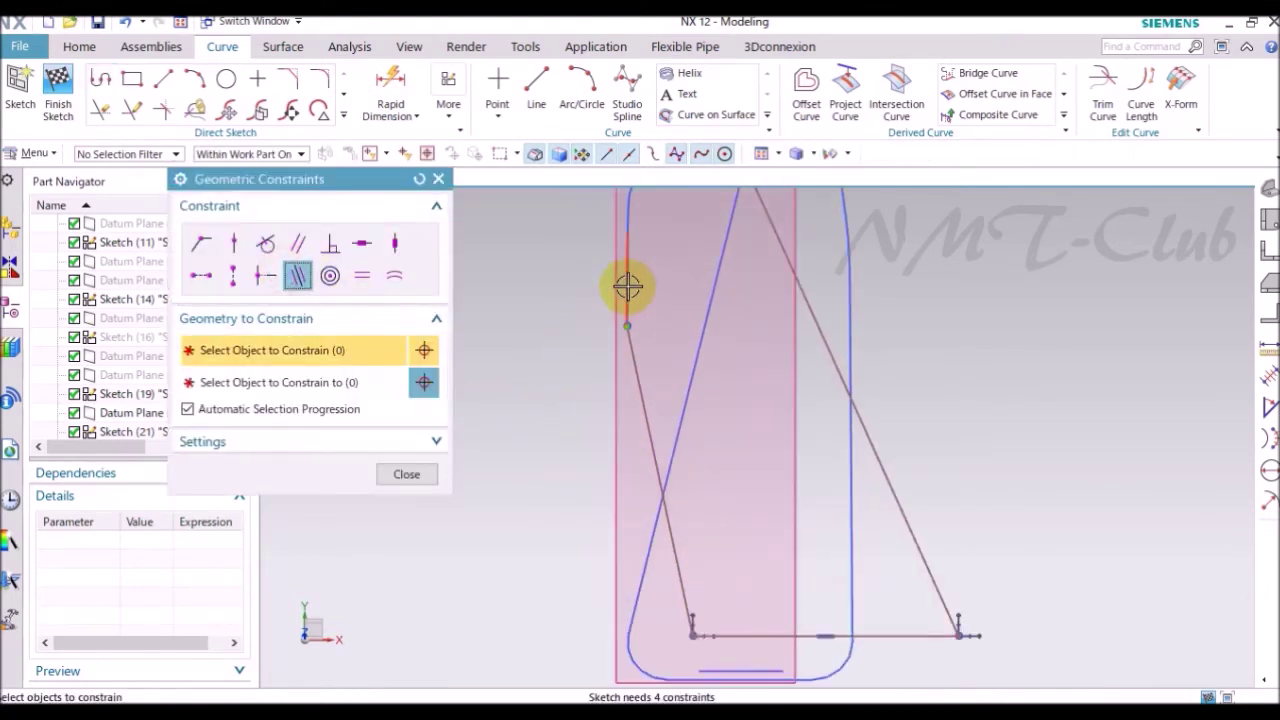
{"action": "left_click", "coordinate": [628, 290]}
{"action": "scroll", "coordinate": [700, 385], "scroll_direction": "down", "scroll_amount": 2}
{"action": "scroll", "coordinate": [749, 529], "scroll_direction": "up", "scroll_amount": 2}
{"action": "scroll", "coordinate": [734, 557], "scroll_direction": "up", "scroll_amount": 2}
{"action": "left_click", "coordinate": [727, 569]}
- Round both bottom corners with R2 fillets
{"action": "left_click", "coordinate": [410, 474]}
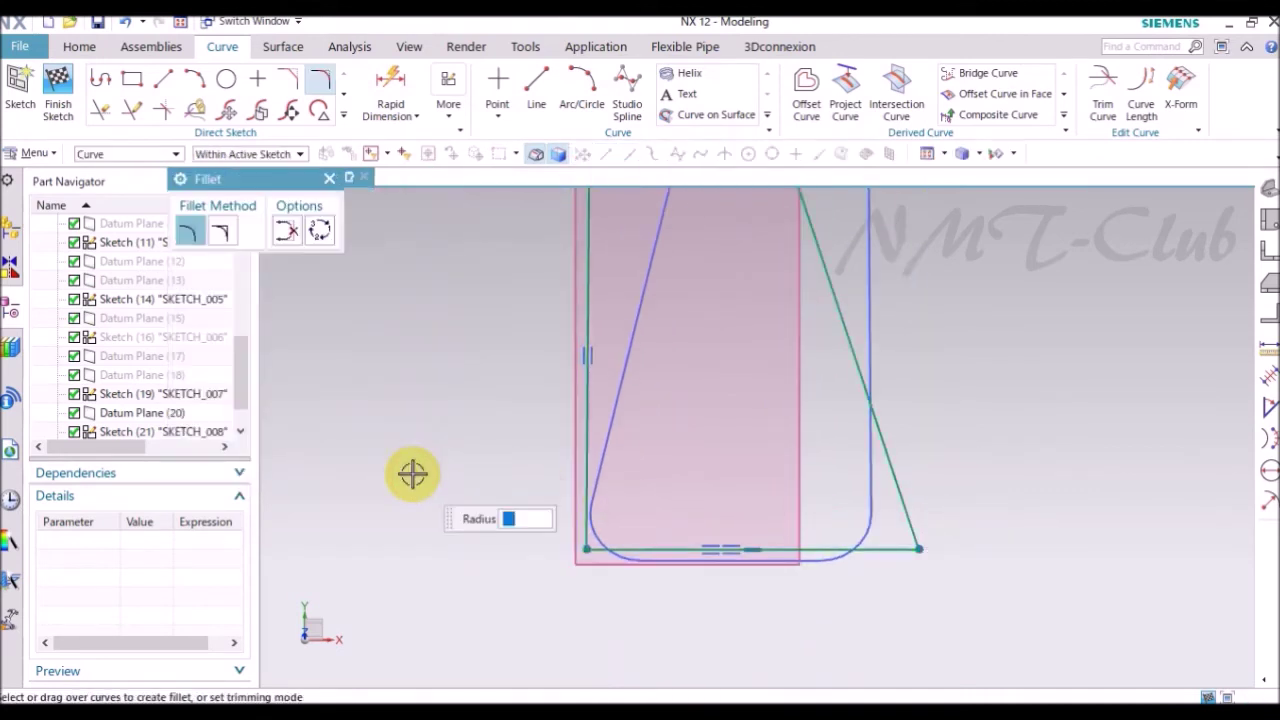
{"action": "left_click_drag", "start_coordinate": [510, 500], "coordinate": [512, 502]}
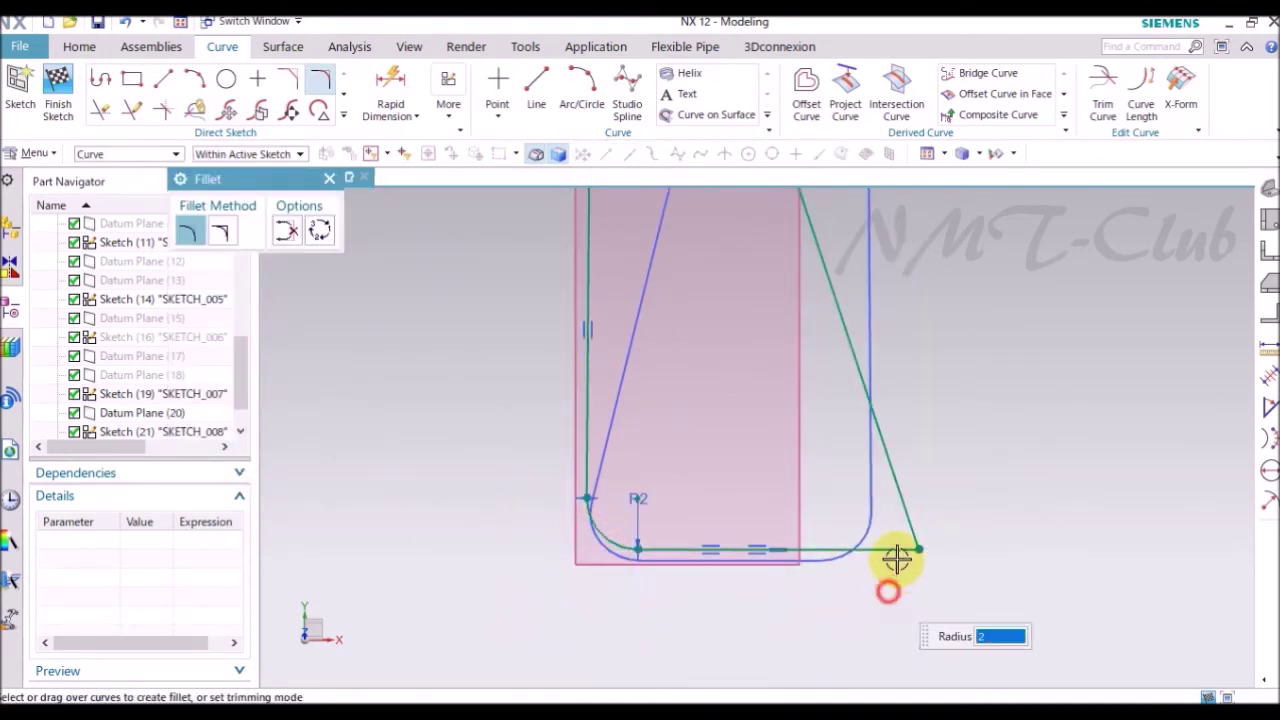
{"action": "left_click_drag", "start_coordinate": [980, 461], "coordinate": [990, 456]}
{"action": "key", "text": "Escape"}
- Place a horizontal dimension between the left line and the right-side point
{"action": "key", "text": "d"}
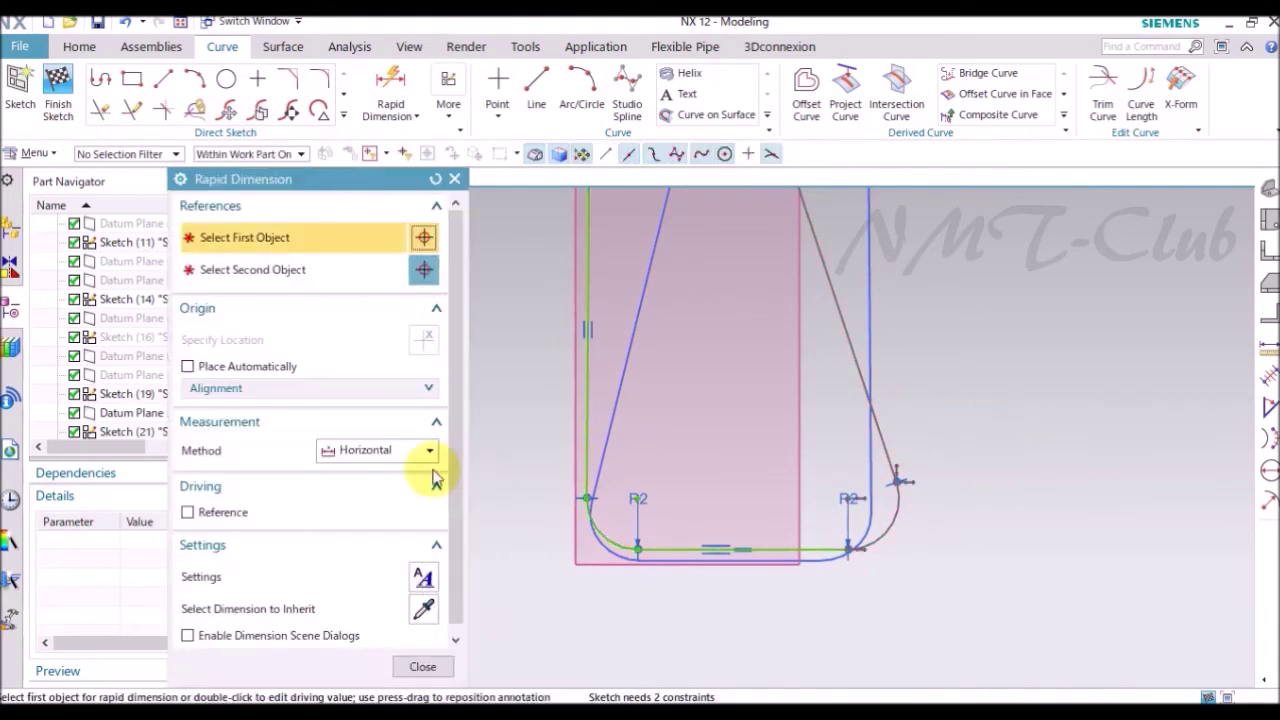
{"action": "left_click", "coordinate": [592, 440]}
{"action": "left_click", "coordinate": [871, 523]}
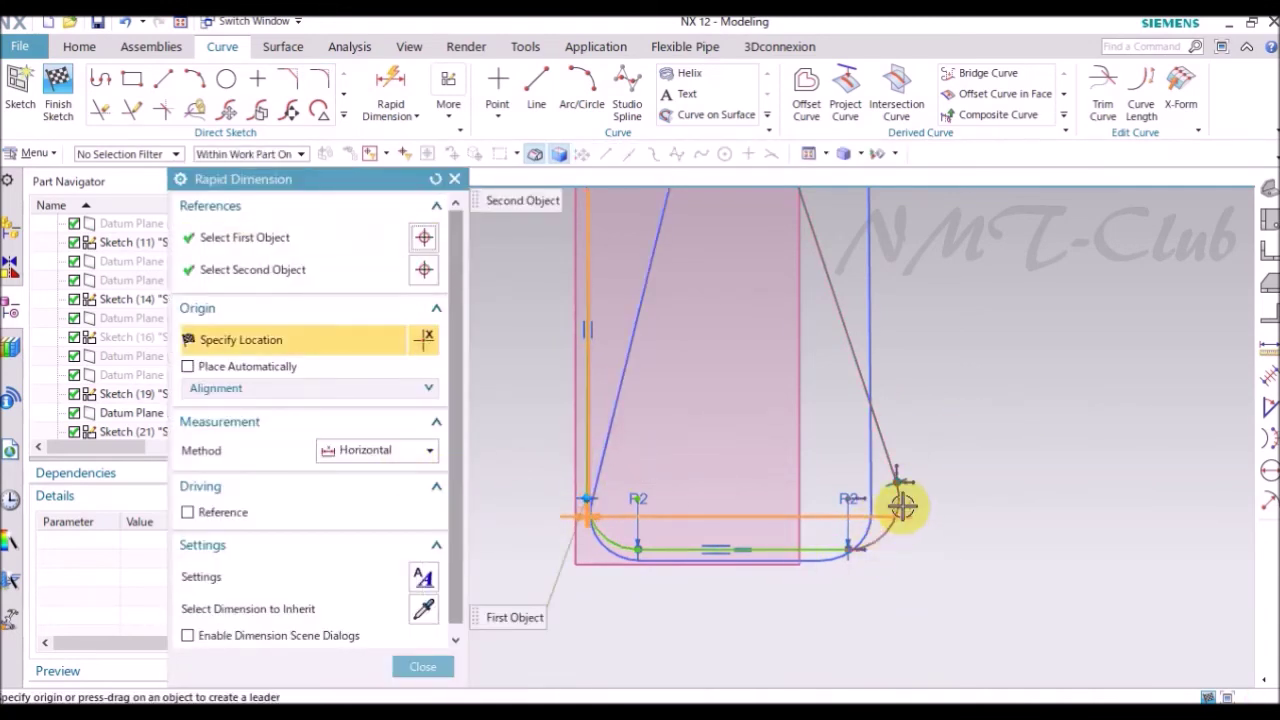
{"action": "left_click", "coordinate": [268, 276]}
{"action": "left_click", "coordinate": [900, 510]}
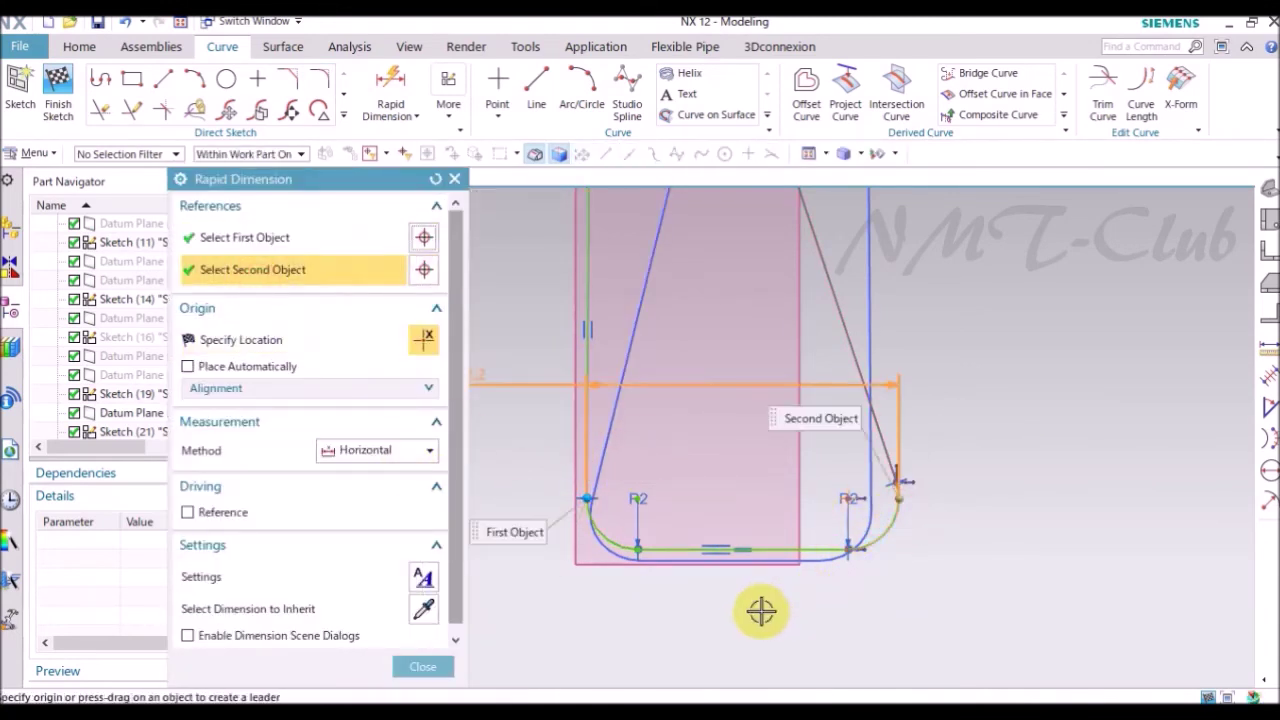
{"action": "left_click", "coordinate": [756, 606]}
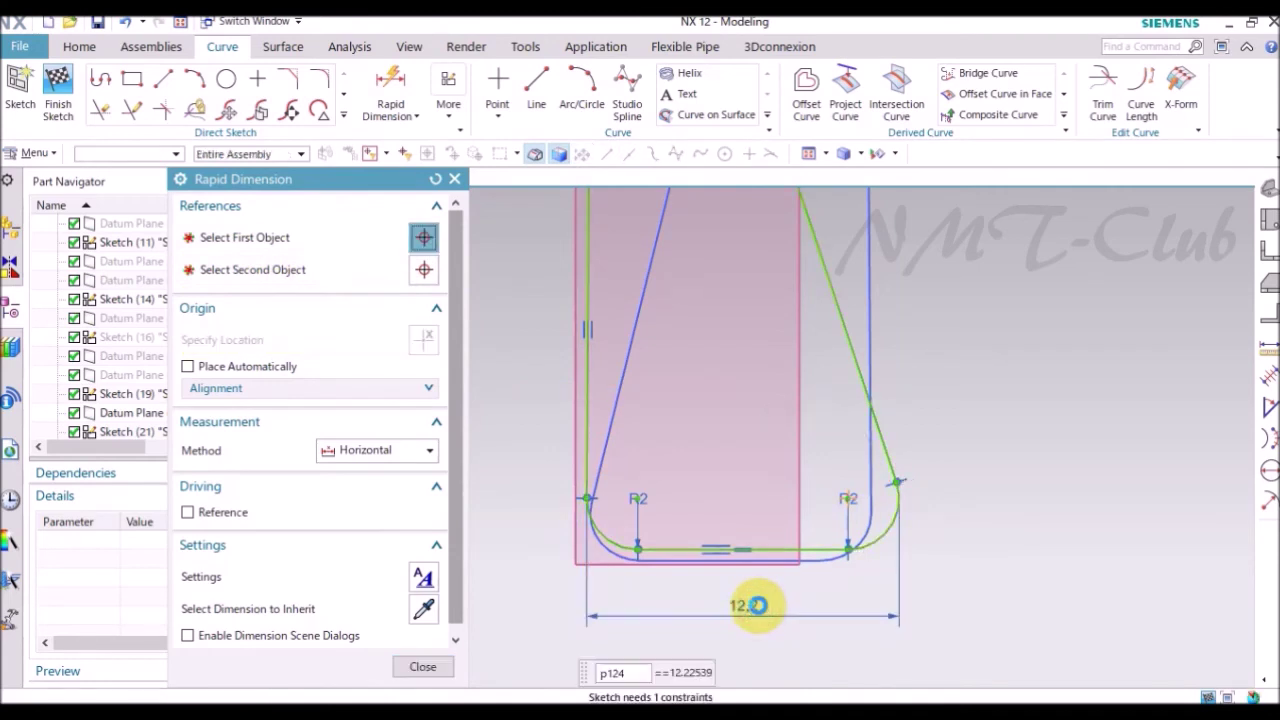
- Dimension the angle between the two side lines and set it to 13°
{"action": "left_click", "coordinate": [361, 452]}
{"action": "left_click", "coordinate": [357, 586]}
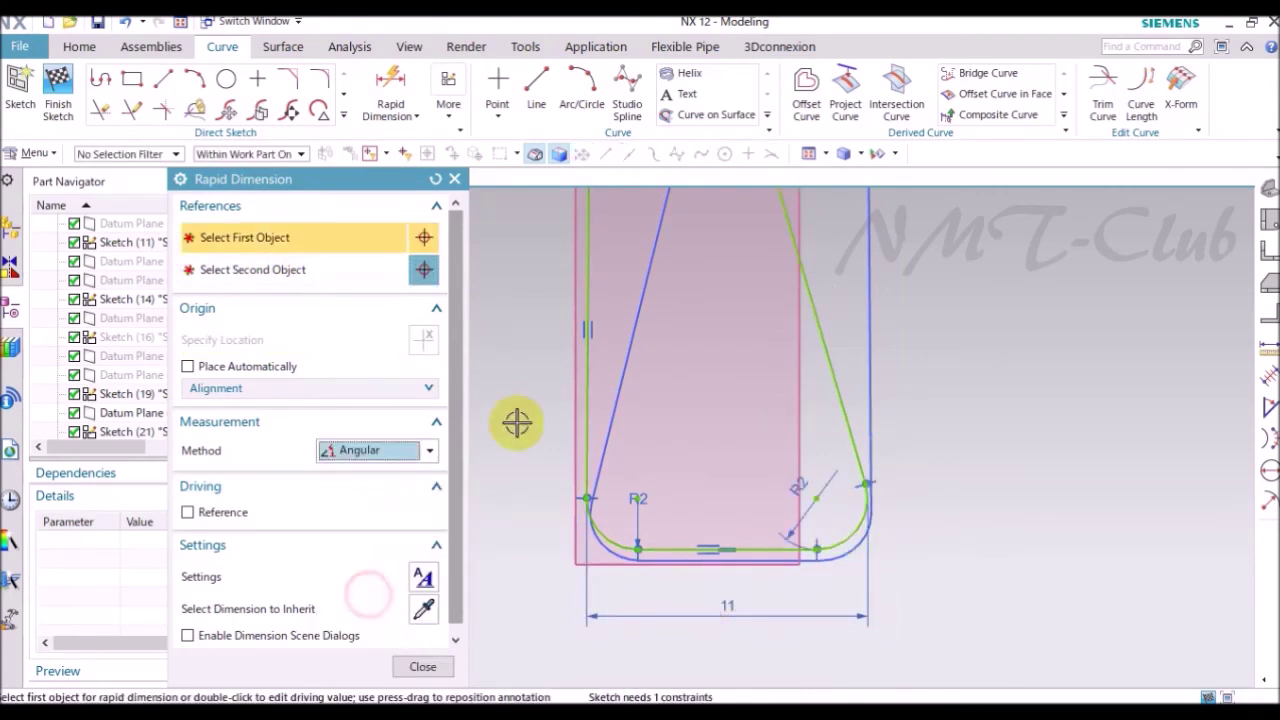
{"action": "left_click", "coordinate": [594, 385]}
{"action": "left_click", "coordinate": [843, 374]}
{"action": "left_click", "coordinate": [717, 434]}
{"action": "double_click", "coordinate": [718, 433]}
{"action": "left_click", "coordinate": [423, 668]}
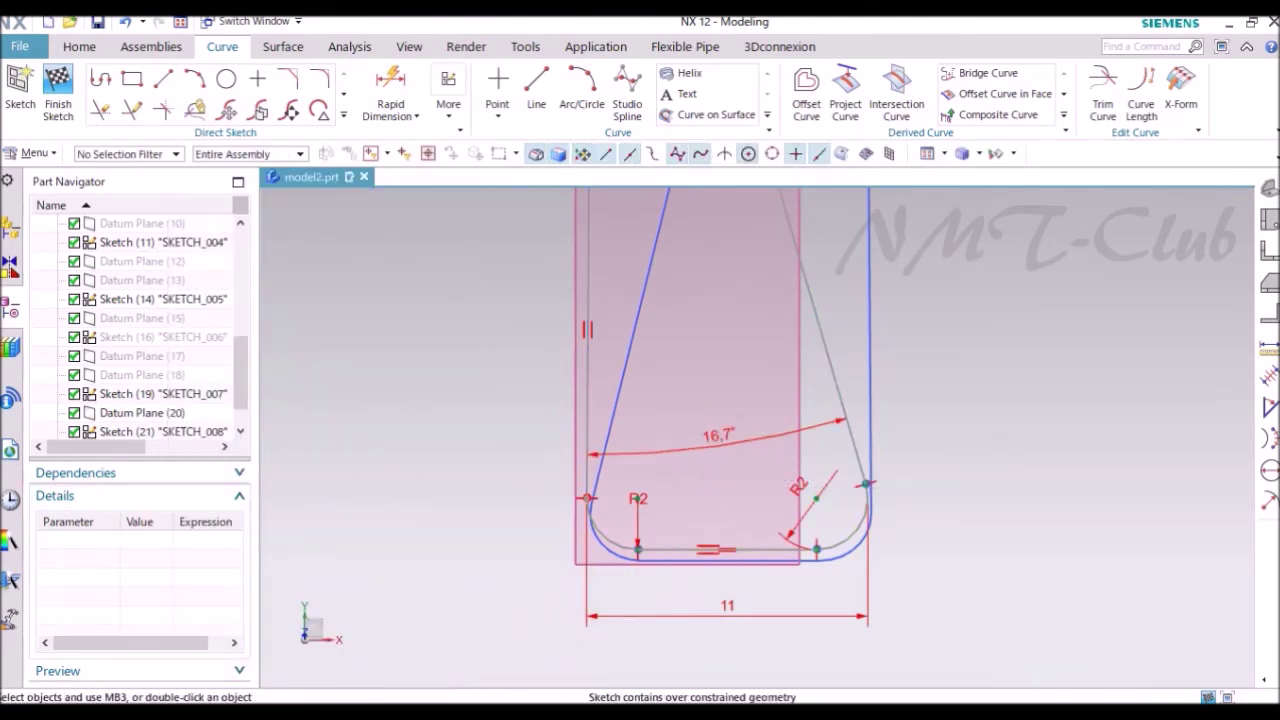
- Delete the over-constraining tangent constraint
{"action": "scroll", "coordinate": [540, 517], "scroll_direction": "down", "scroll_amount": 5}
{"action": "scroll", "coordinate": [534, 300], "scroll_direction": "up", "scroll_amount": 3}
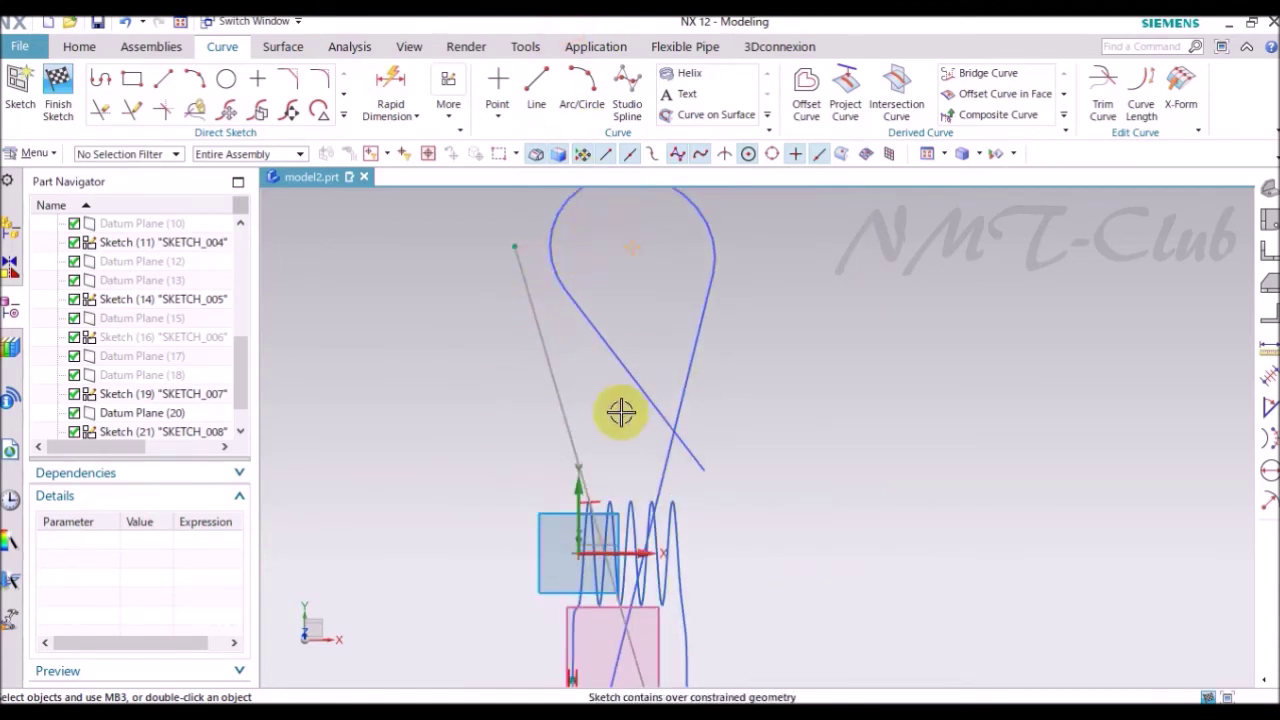
{"action": "scroll", "coordinate": [600, 500], "scroll_direction": "up", "scroll_amount": 3}
{"action": "scroll", "coordinate": [594, 540], "scroll_direction": "up", "scroll_amount": 2}
{"action": "left_click", "coordinate": [540, 552]}
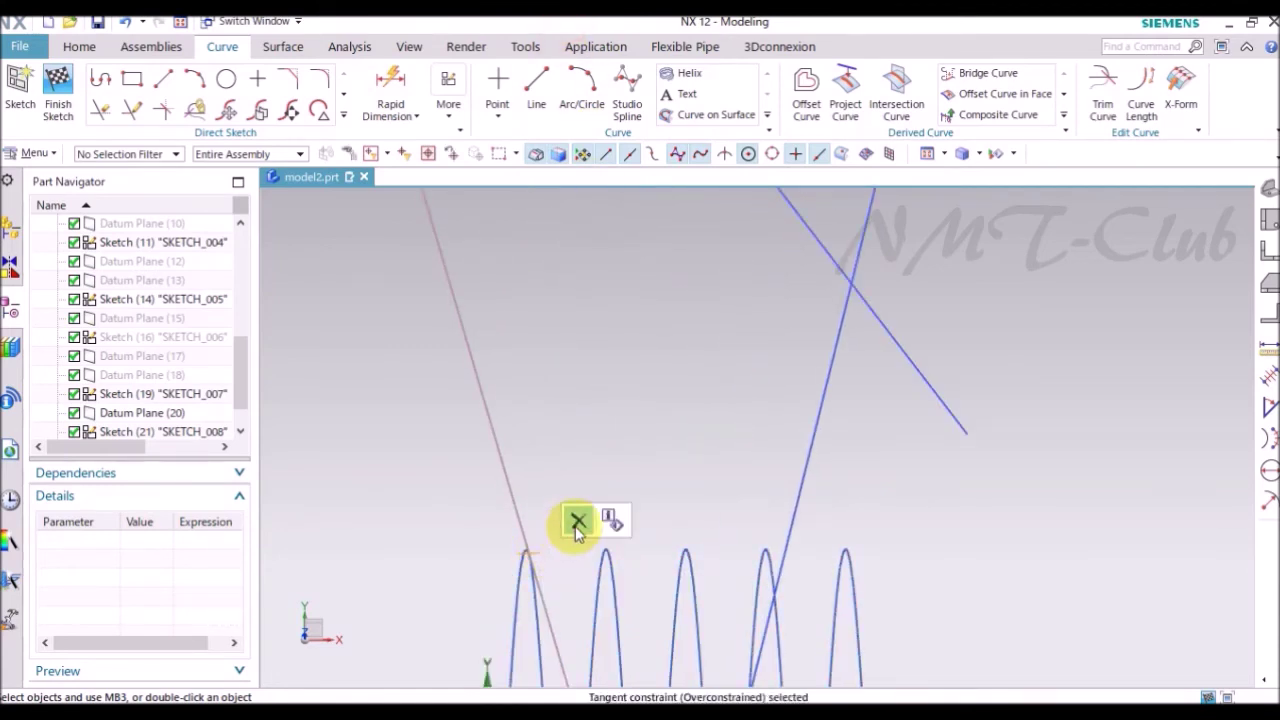
{"action": "left_click", "coordinate": [578, 524]}
{"action": "scroll", "coordinate": [640, 400], "scroll_direction": "down", "scroll_amount": 3}
{"action": "scroll", "coordinate": [670, 520], "scroll_direction": "up", "scroll_amount": 5}
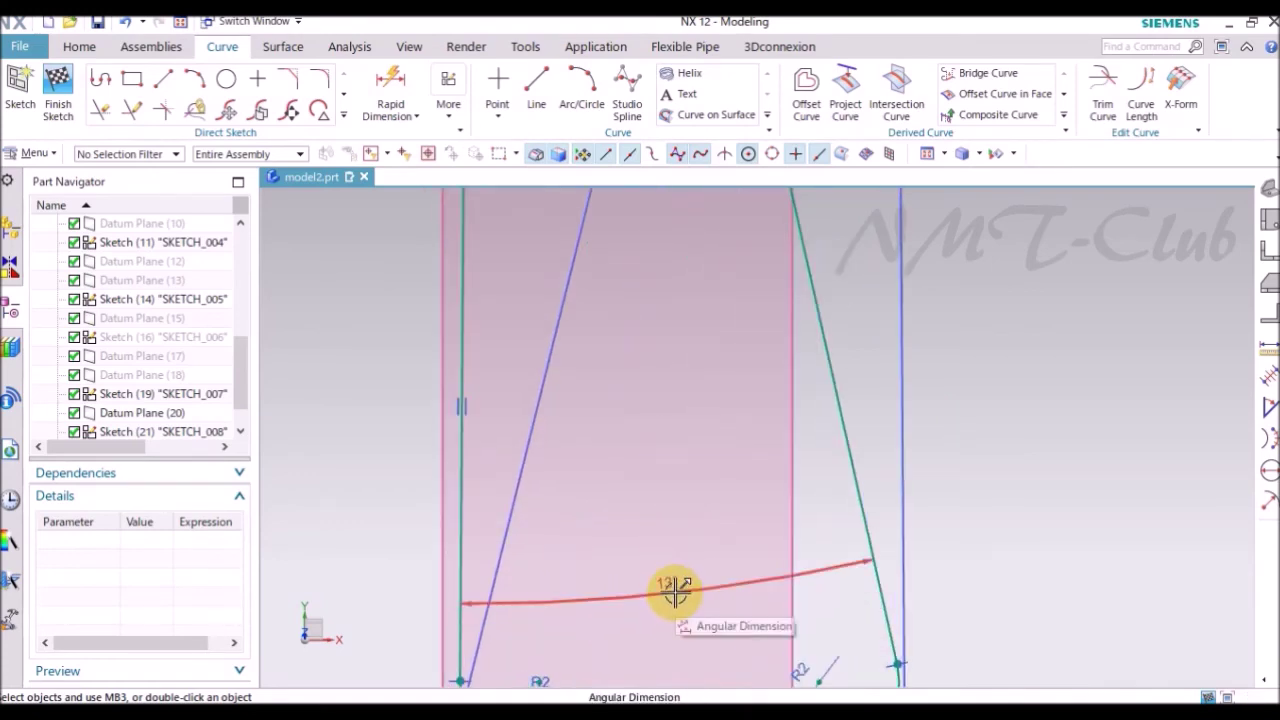
- Add an Inferred dimension of 61 on the green leg line and finish the sketch
{"action": "left_click", "coordinate": [676, 592]}
{"action": "scroll", "coordinate": [766, 529], "scroll_direction": "down", "scroll_amount": 3}
{"action": "scroll", "coordinate": [737, 529], "scroll_direction": "up", "scroll_amount": 3}
{"action": "left_click", "coordinate": [378, 450]}
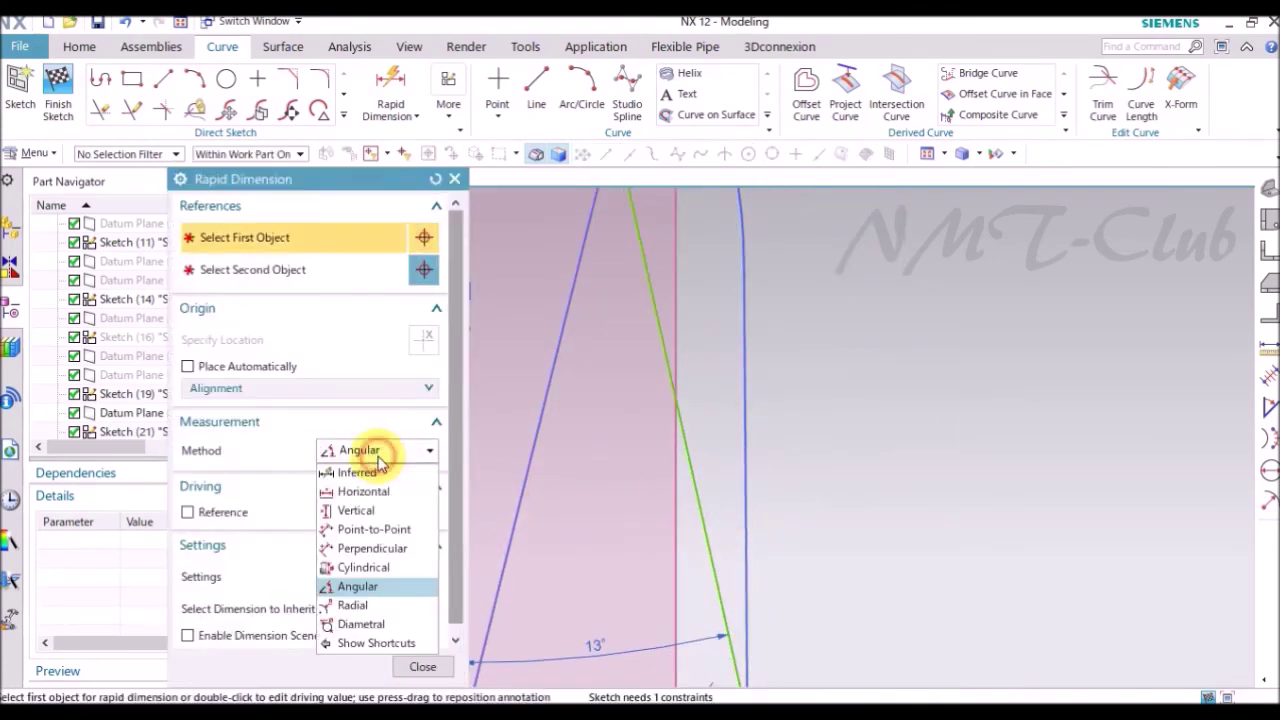
{"action": "left_click", "coordinate": [362, 474]}
{"action": "scroll", "coordinate": [695, 507], "scroll_direction": "up", "scroll_amount": 2}
{"action": "left_click", "coordinate": [728, 528]}
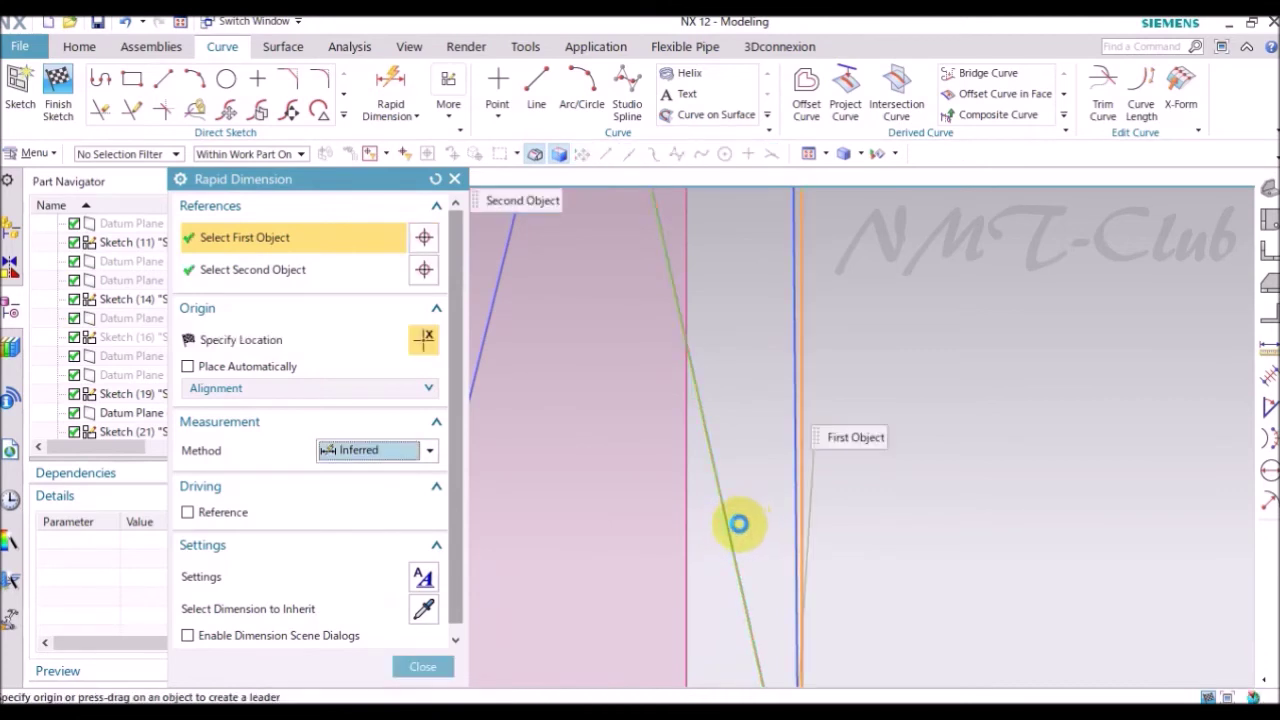
{"action": "left_click", "coordinate": [737, 527]}
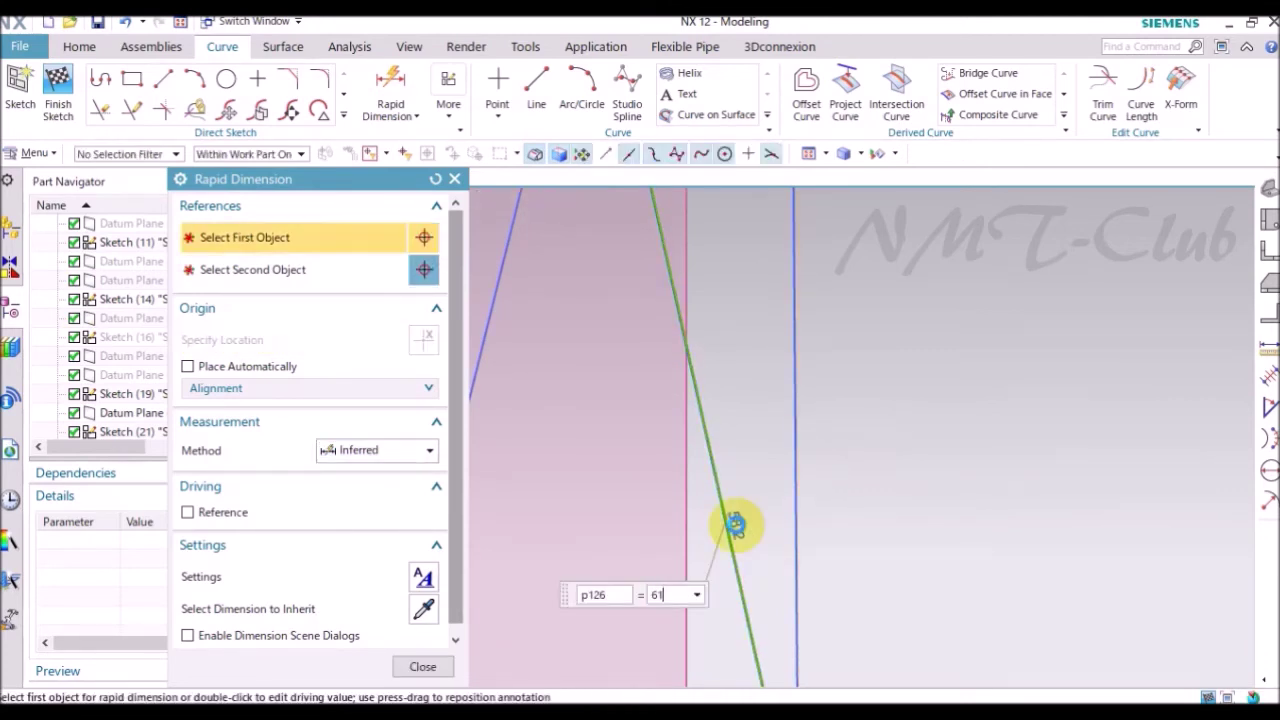
{"action": "key", "text": "Return"}
{"action": "scroll", "coordinate": [829, 491], "scroll_direction": "down", "scroll_amount": 5}
{"action": "left_click", "coordinate": [440, 666]}
{"action": "right_click", "coordinate": [545, 455]}
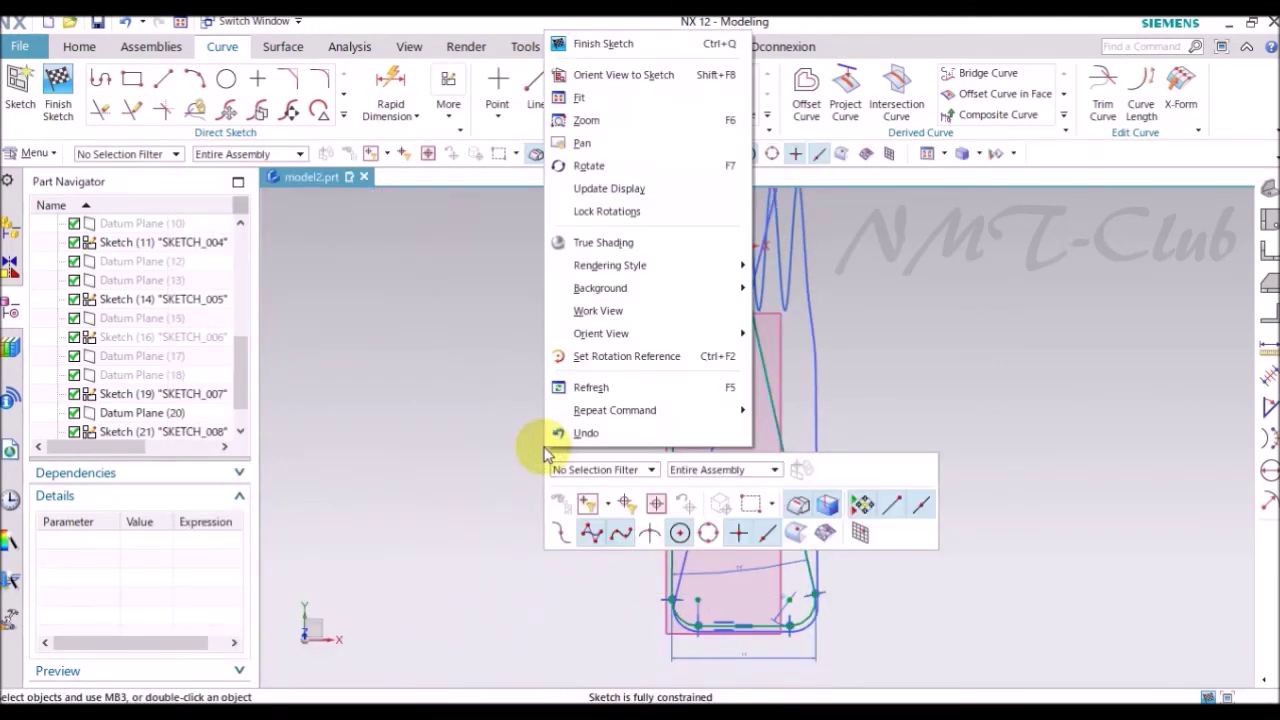
{"action": "left_click", "coordinate": [603, 44]}
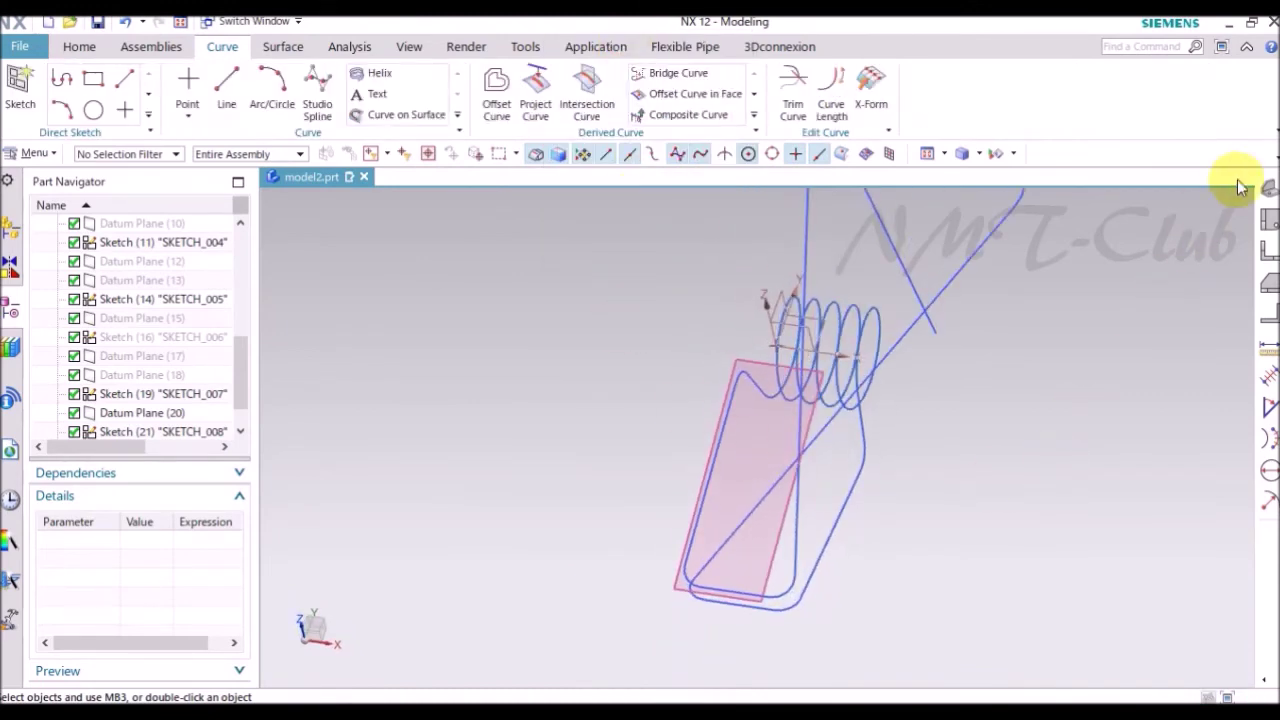
- Create a datum plane tilted -10° about the long leg line, then hide Datum Plane (20)
{"action": "middle_click_drag", "start_coordinate": [1240, 187], "coordinate": [1018, 513]}
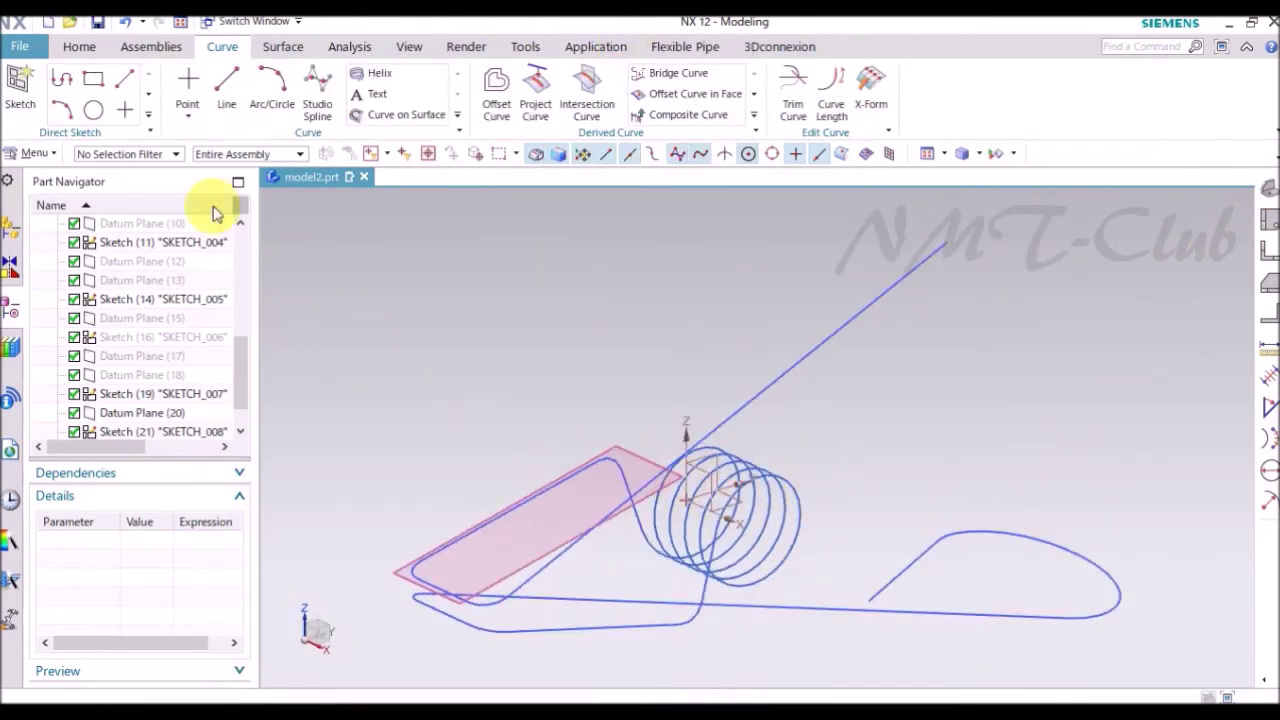
{"action": "left_click", "coordinate": [80, 47]}
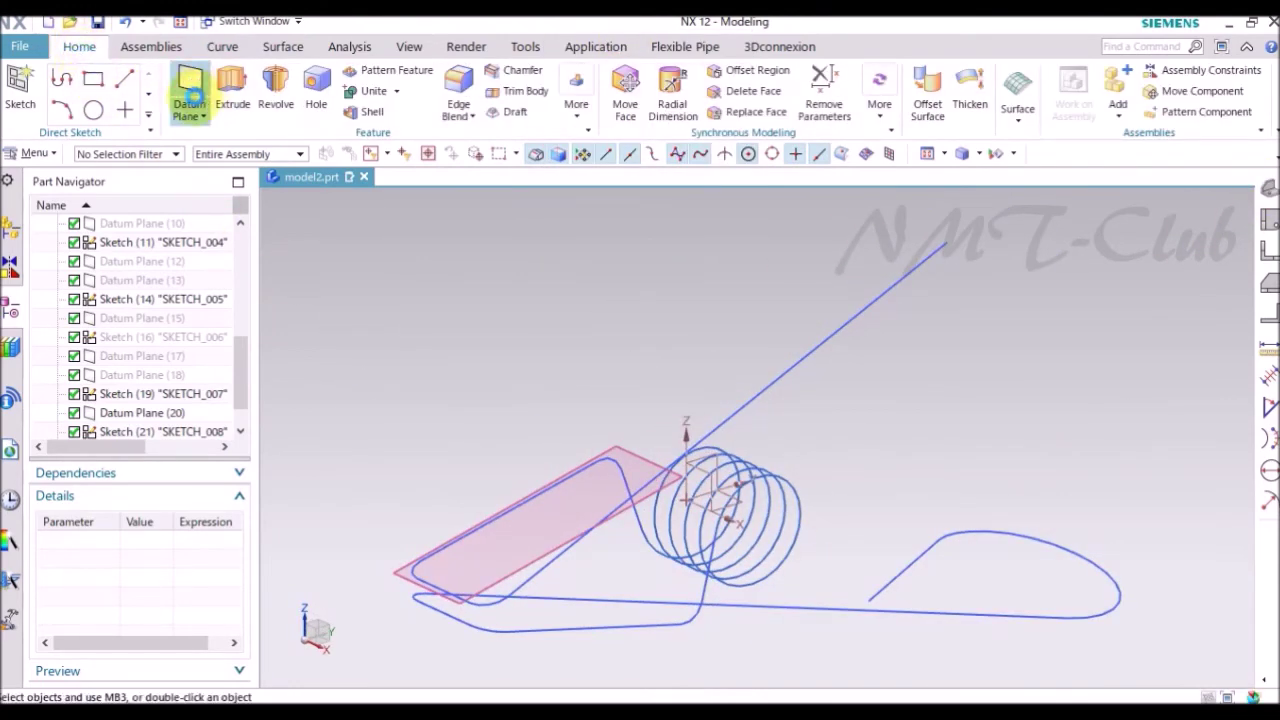
{"action": "left_click", "coordinate": [190, 95]}
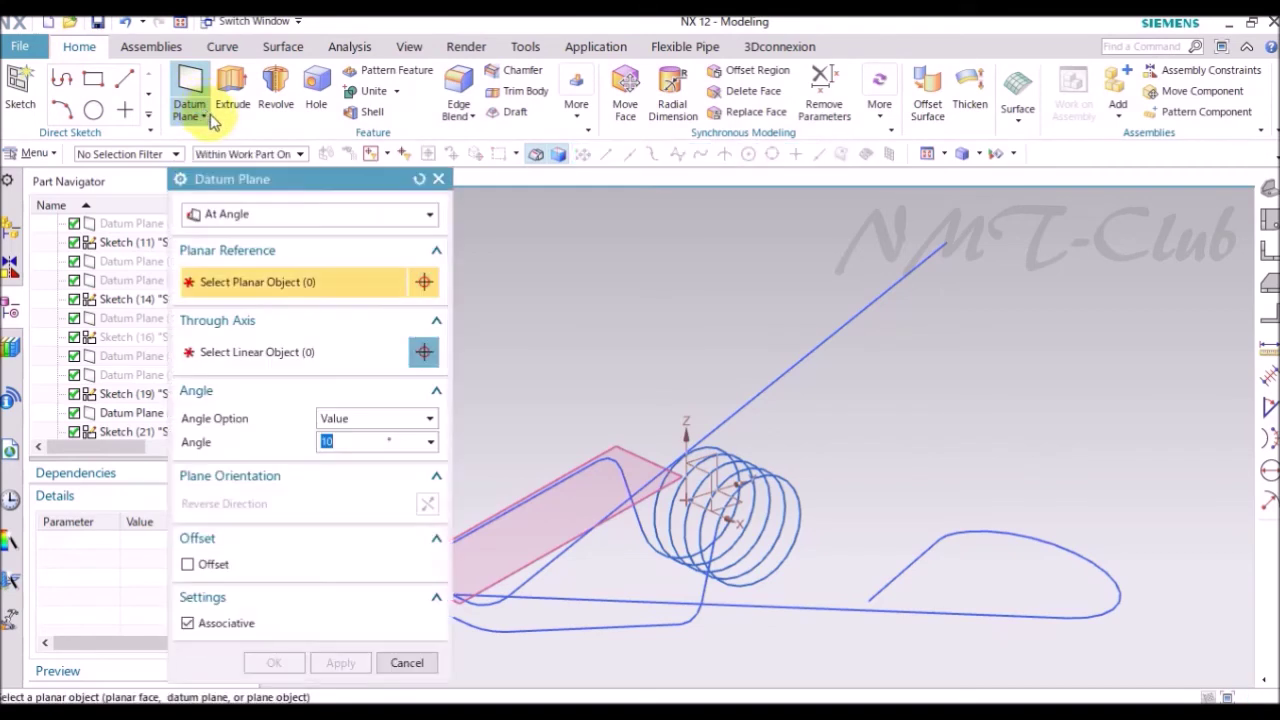
{"action": "left_click", "coordinate": [642, 441]}
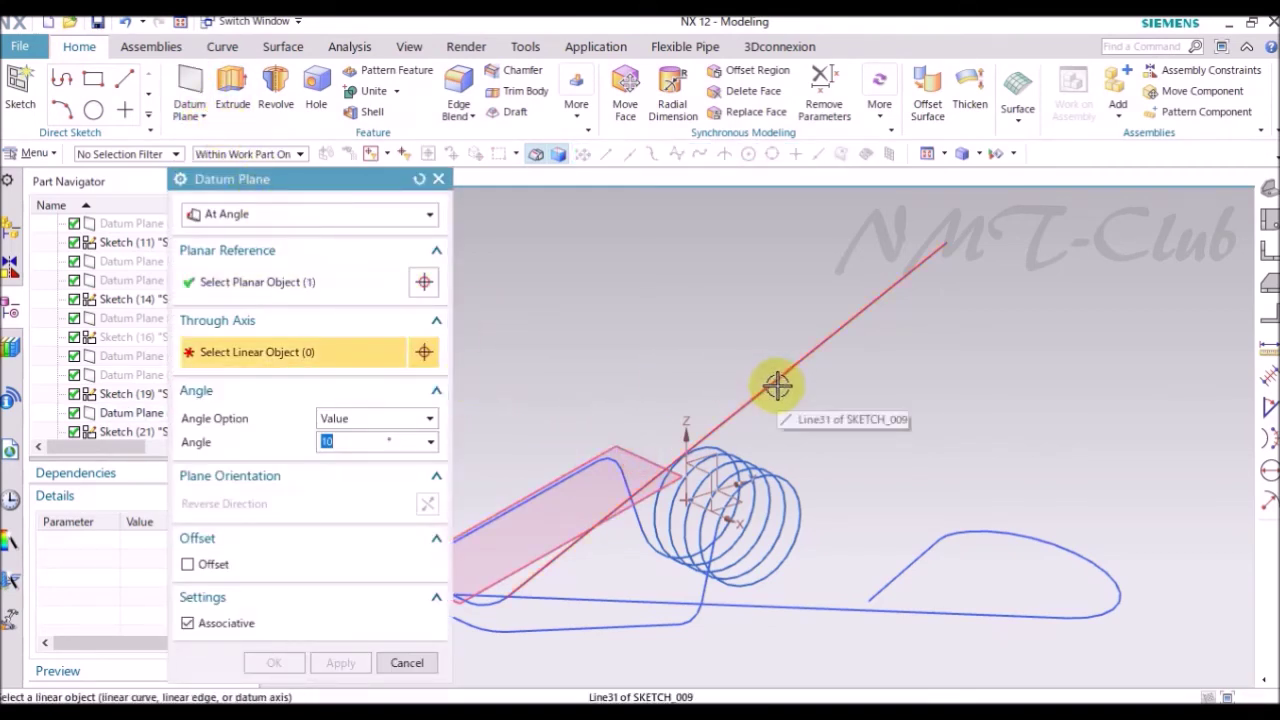
{"action": "left_click", "coordinate": [777, 386]}
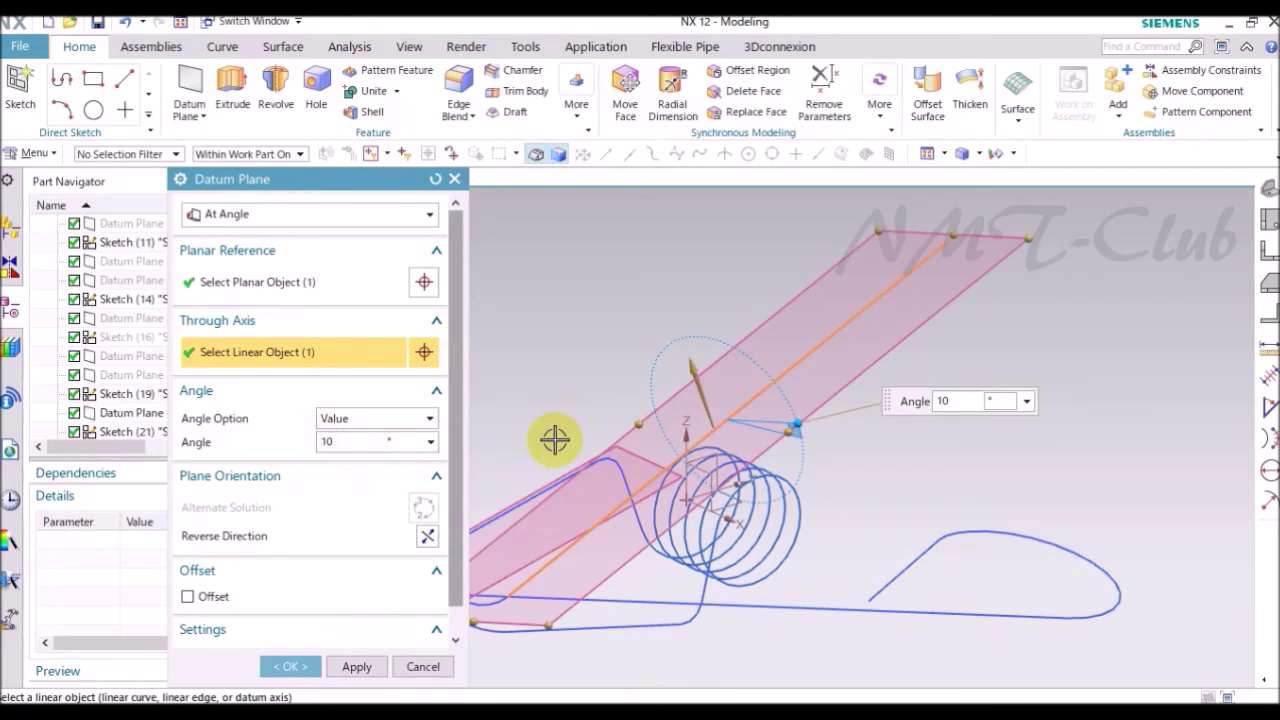
{"action": "type", "text": "-10"}
{"action": "key", "text": "Return"}
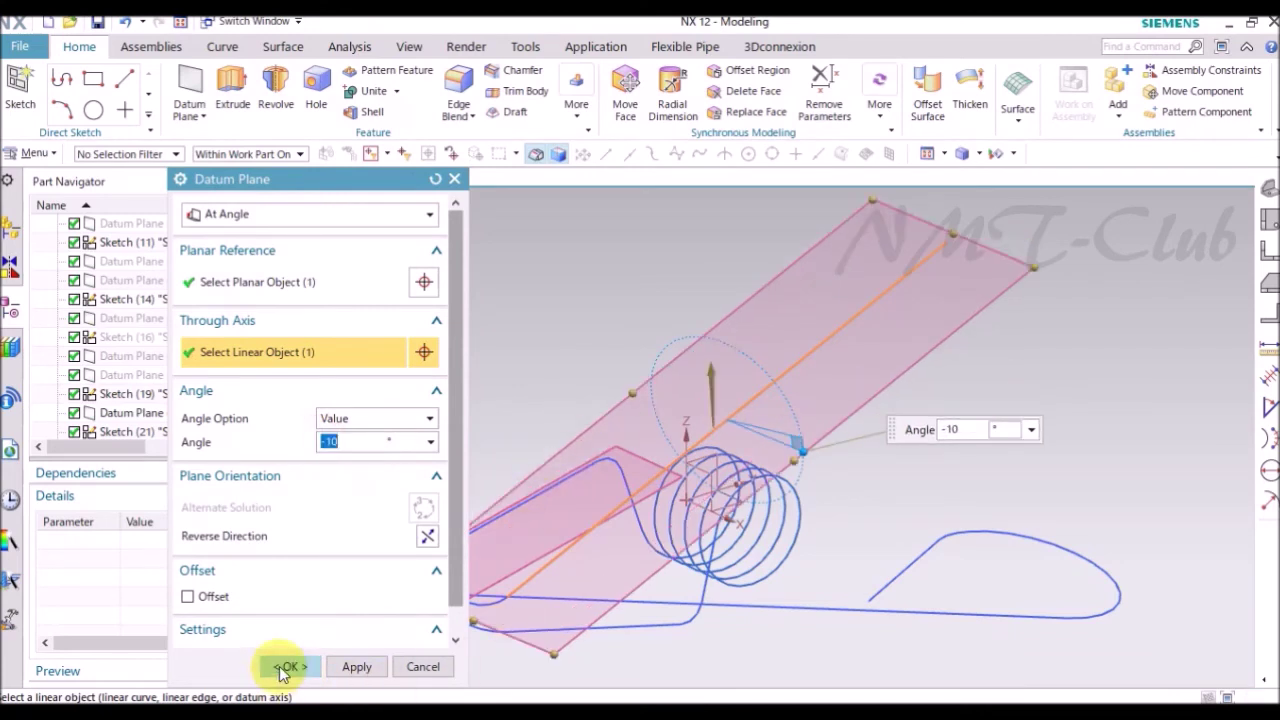
{"action": "left_click", "coordinate": [284, 668]}
{"action": "left_click", "coordinate": [390, 565]}
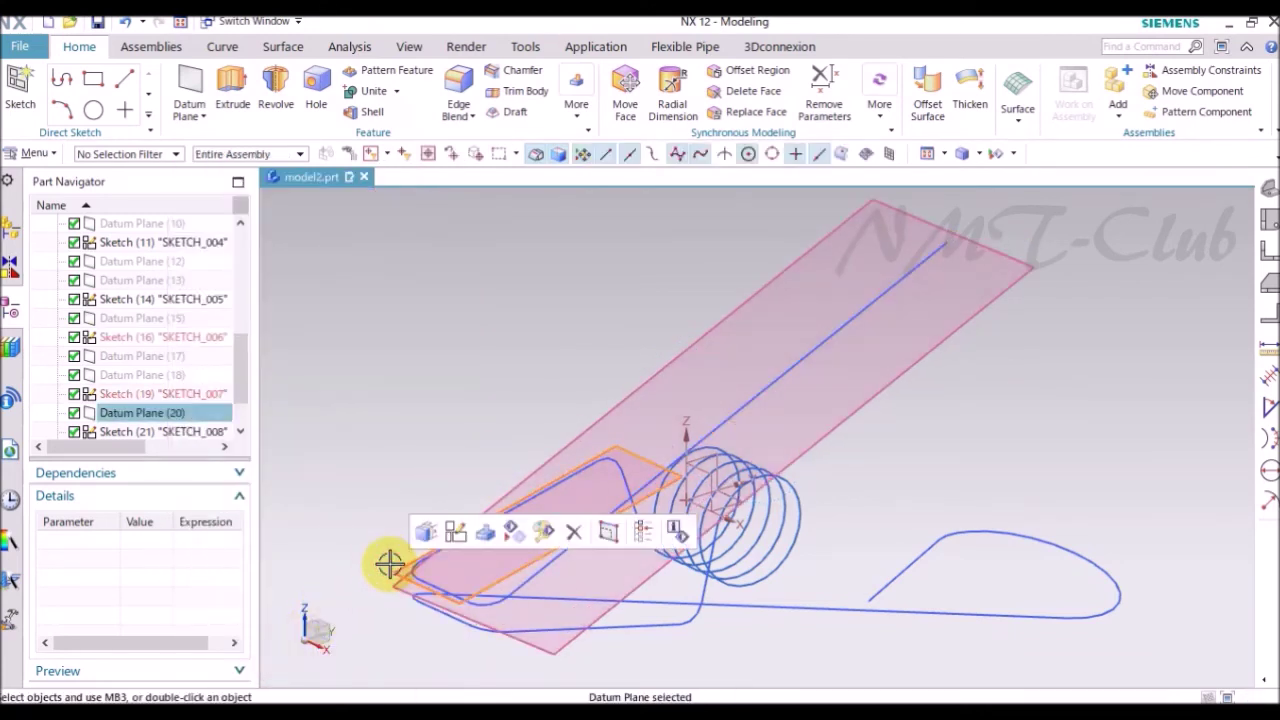
{"action": "key", "text": "ctrl+b"}
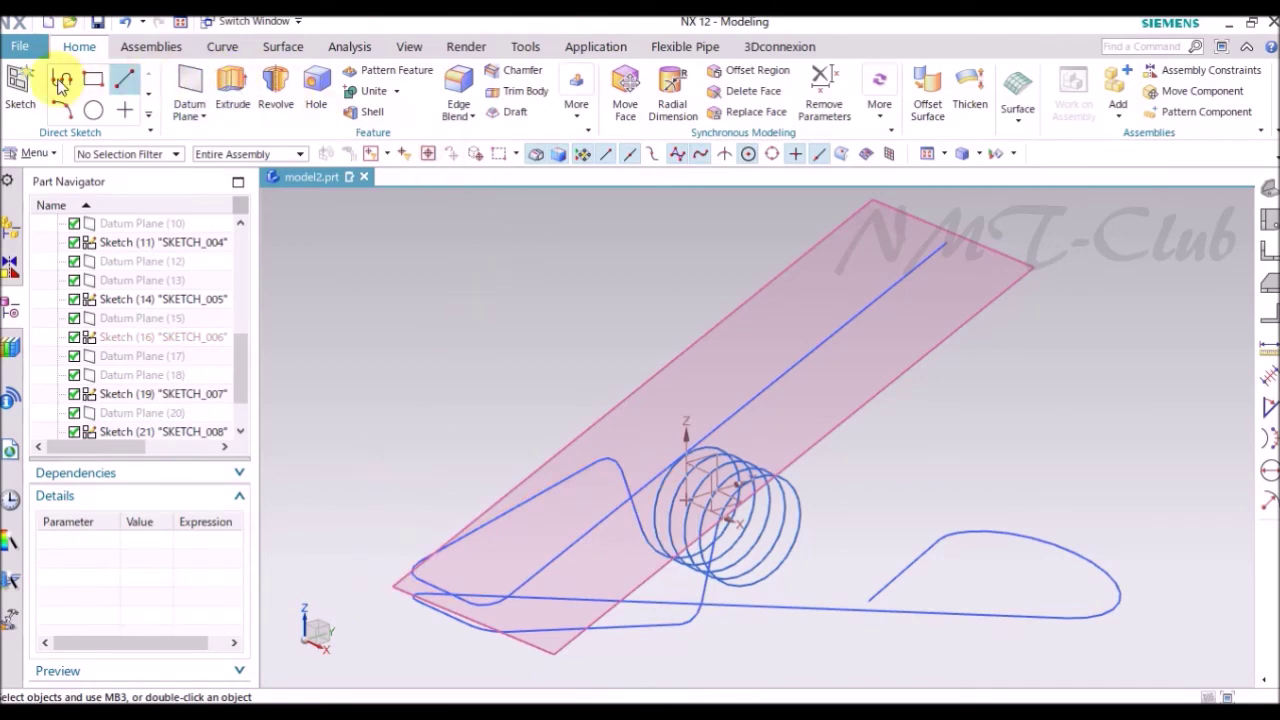
- Create a sketch on the angled datum plane
{"action": "mouse_move", "coordinate": [503, 280]}
{"action": "middle_mouse_down"}
{"action": "mouse_move", "coordinate": [900, 306]}
{"action": "mouse_move", "coordinate": [861, 234]}
{"action": "middle_mouse_up"}
{"action": "left_click", "coordinate": [900, 295]}
{"action": "left_click", "coordinate": [861, 234]}
{"action": "mouse_move", "coordinate": [877, 286]}
{"action": "middle_mouse_down"}
{"action": "mouse_move", "coordinate": [737, 409]}
{"action": "mouse_move", "coordinate": [749, 429]}
{"action": "mouse_move", "coordinate": [601, 470]}
{"action": "middle_mouse_up"}
{"action": "left_click", "coordinate": [342, 526]}
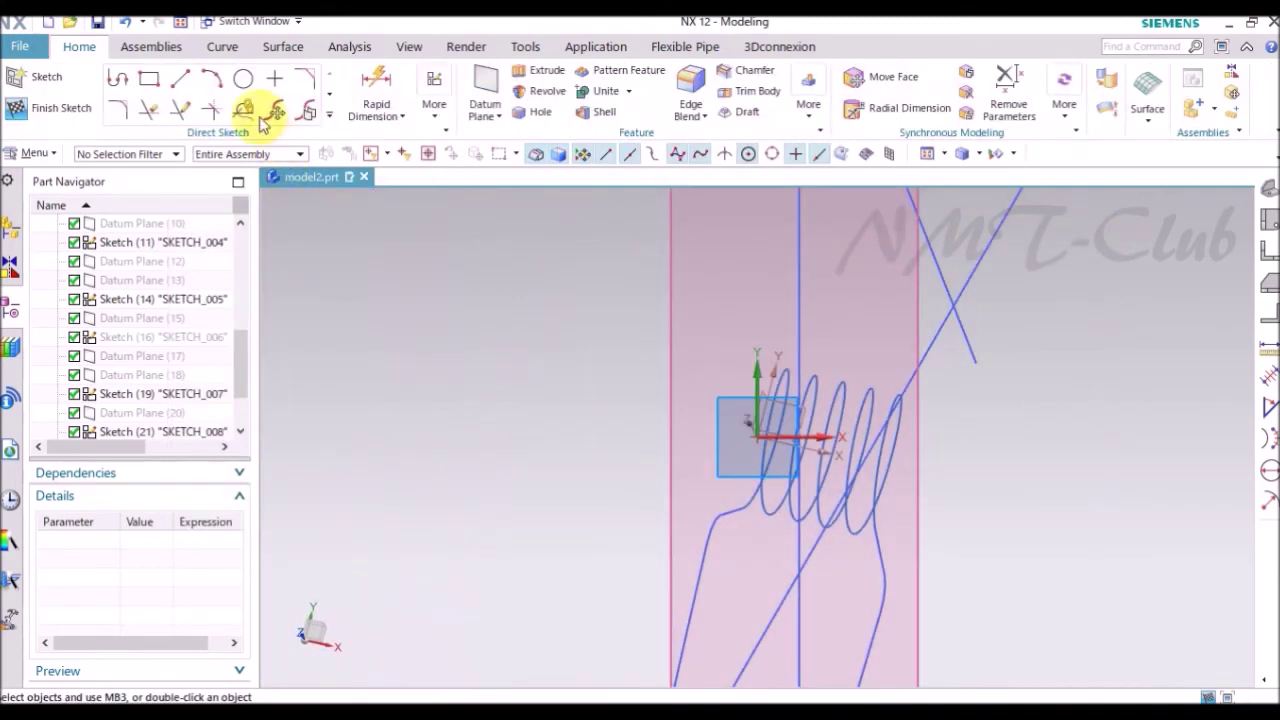
- Draw a horizontal line at the leg's top and a circle centred on its midpoint
{"action": "left_click", "coordinate": [721, 319]}
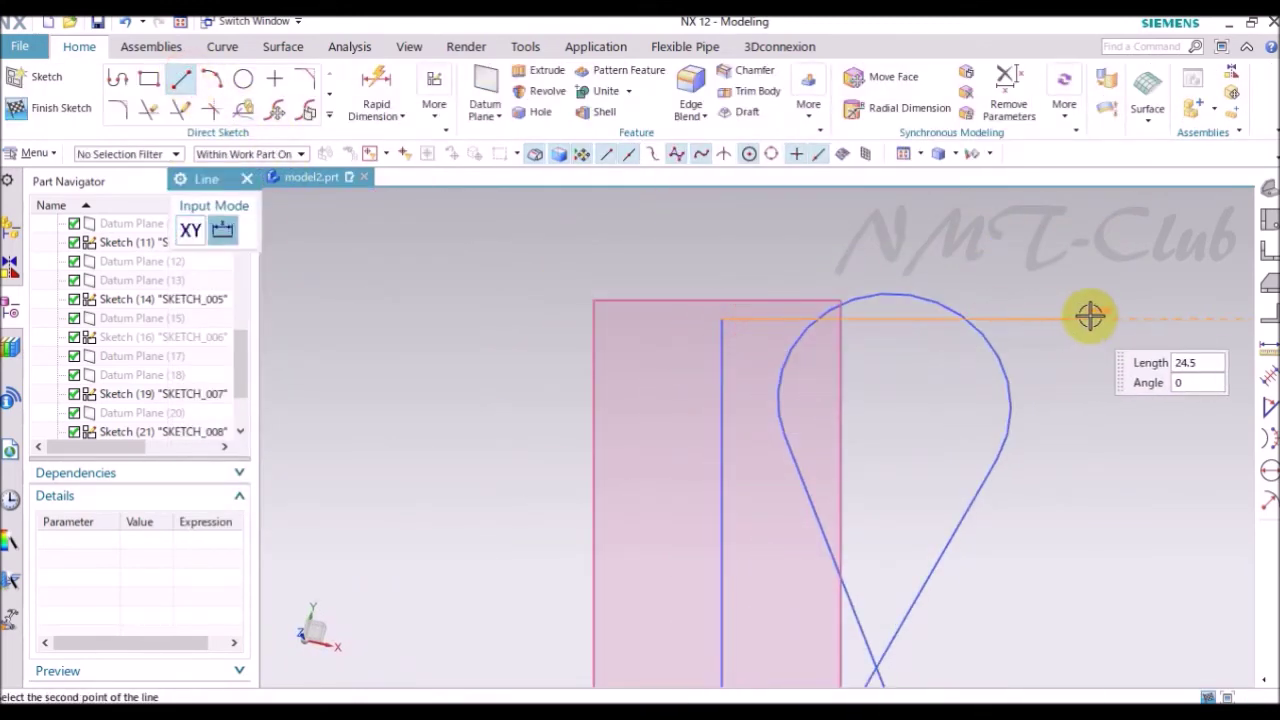
{"action": "left_click", "coordinate": [1101, 319]}
{"action": "left_click", "coordinate": [243, 78]}
{"action": "scroll", "coordinate": [937, 297], "scroll_direction": "up", "scroll_amount": 2}
{"action": "left_click", "coordinate": [901, 332]}
{"action": "left_click", "coordinate": [603, 332]}
{"action": "scroll", "coordinate": [397, 371], "scroll_direction": "down", "scroll_amount": 3}
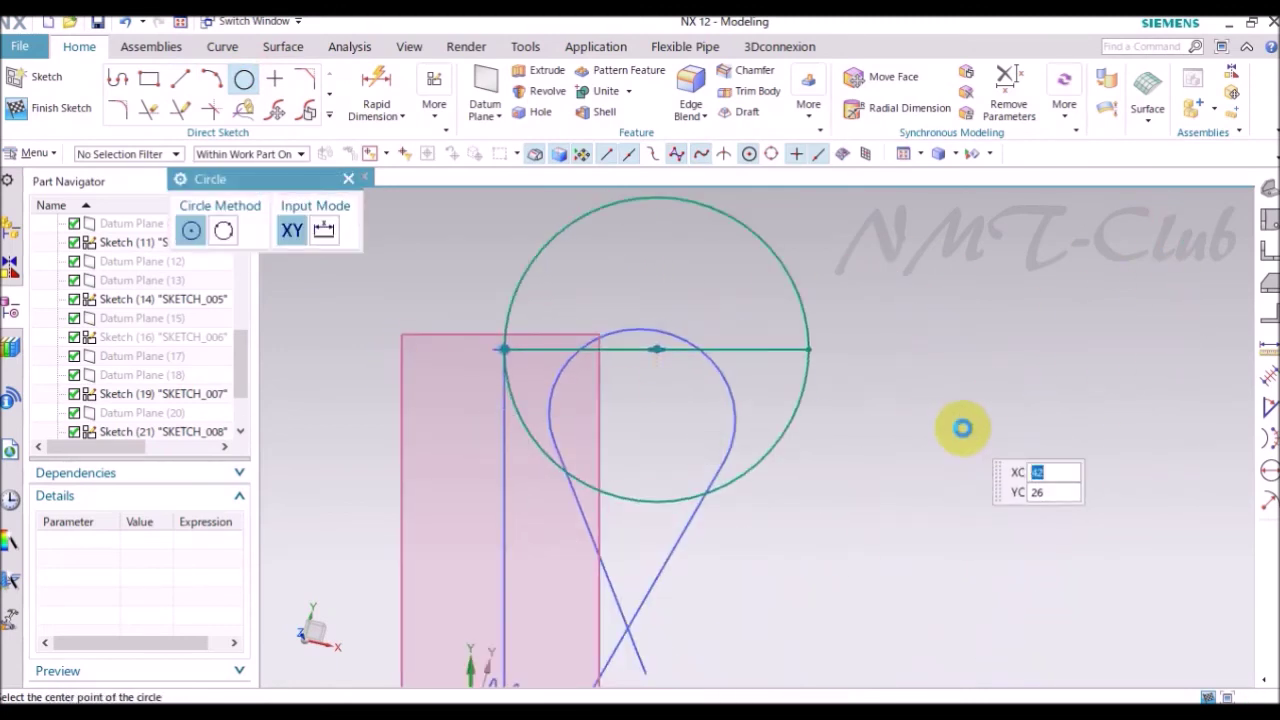
{"action": "key", "text": "Escape"}
- Trim off the circle's lower half and make the horizontal line a reference line
{"action": "key", "text": "t"}
{"action": "left_click", "coordinate": [787, 422]}
{"action": "key", "text": "Escape"}
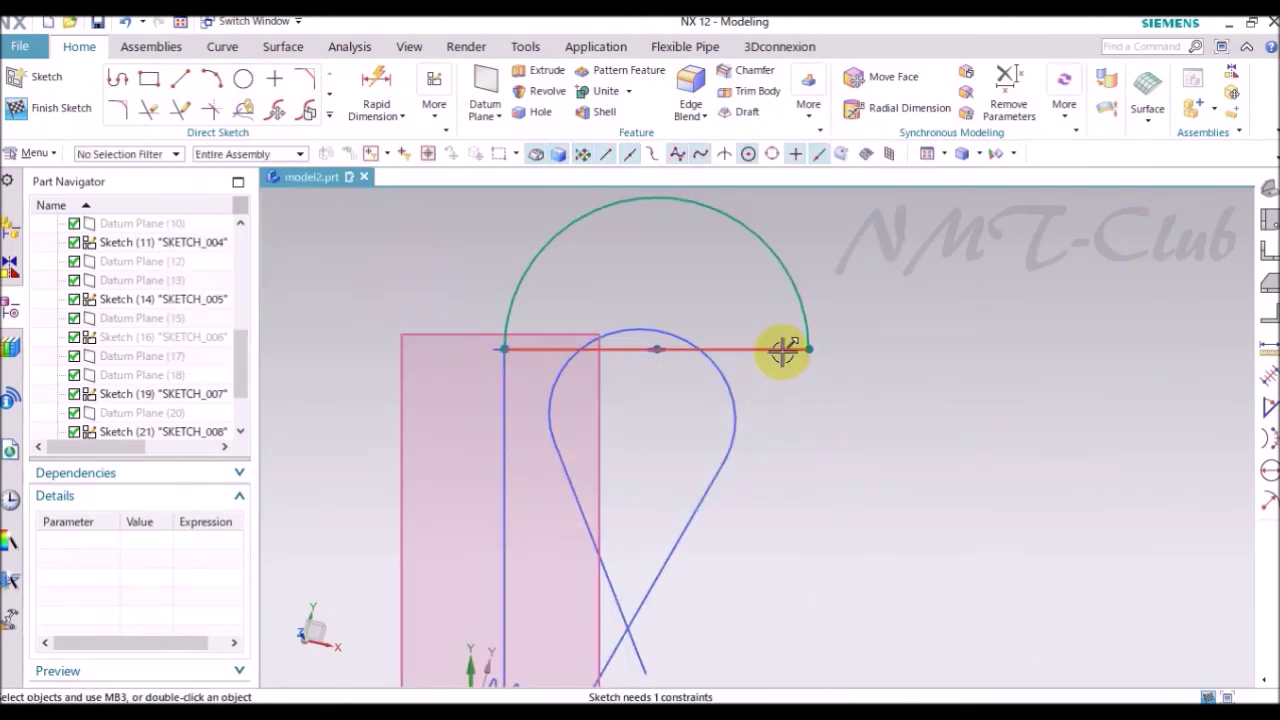
{"action": "right_click", "coordinate": [785, 352]}
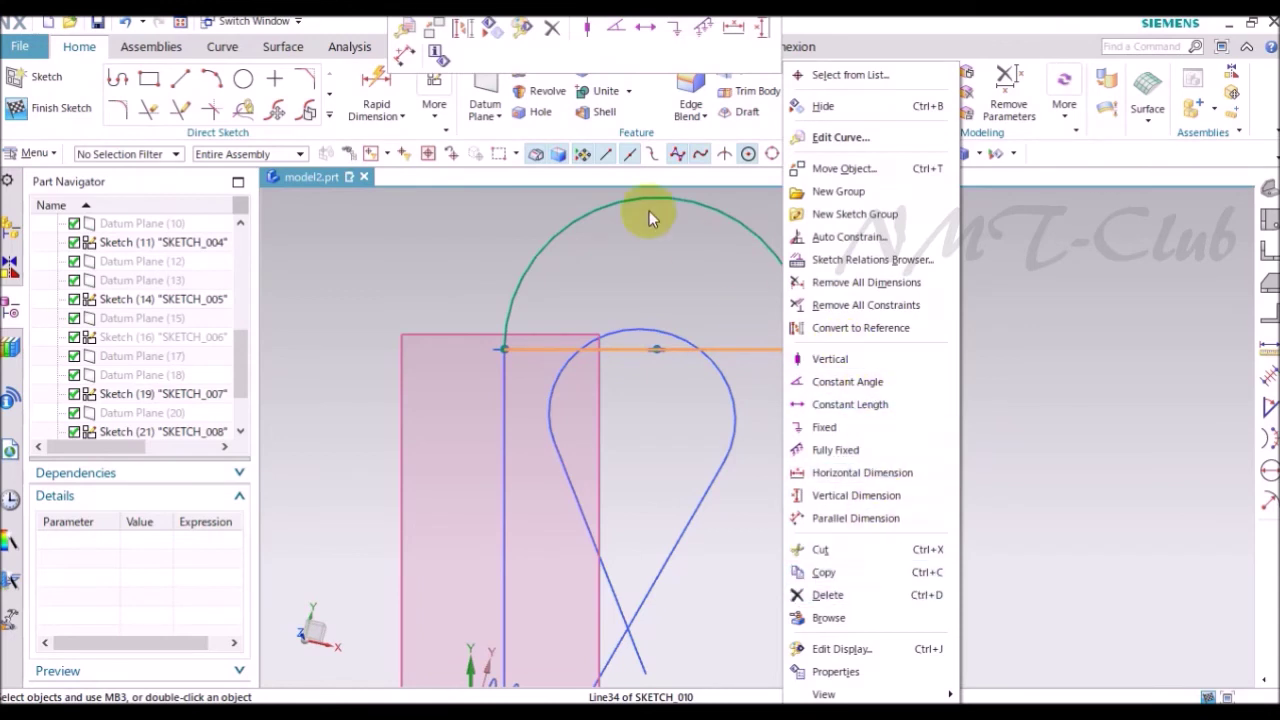
{"action": "left_click", "coordinate": [461, 30]}
- Dimension the arc at radius 8 and finish the sketch
{"action": "key", "text": "d"}
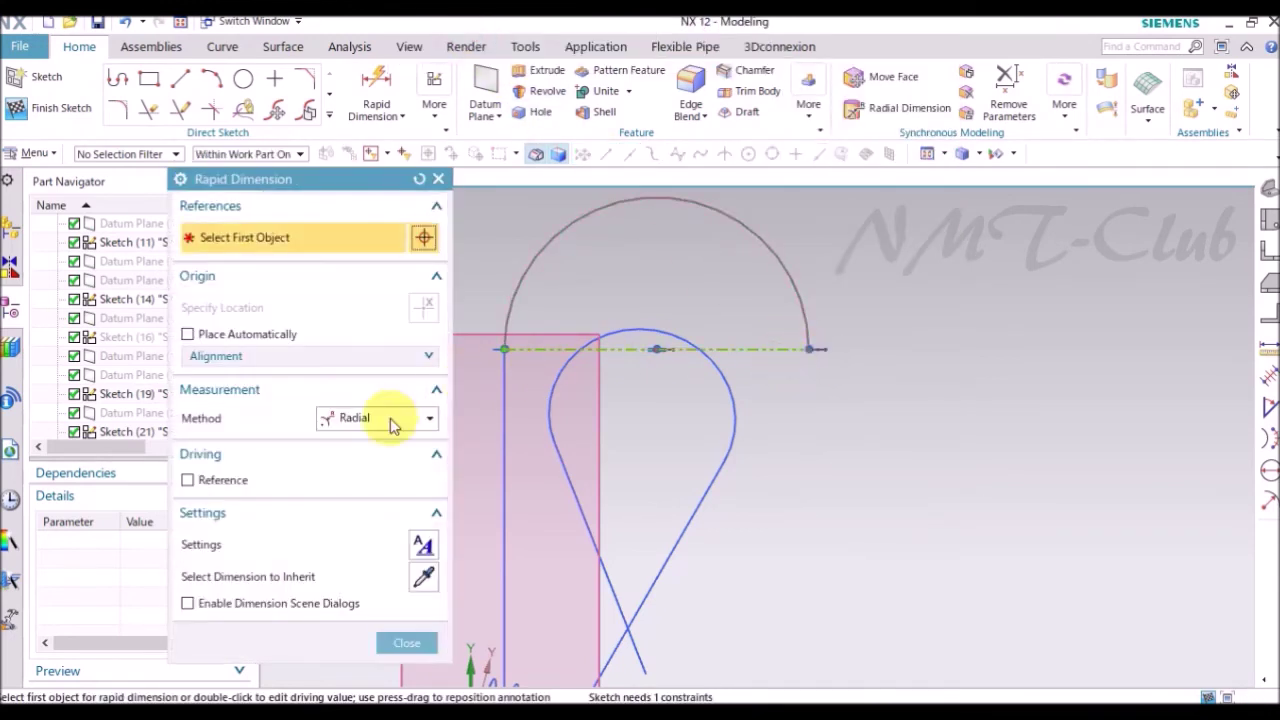
{"action": "left_click", "coordinate": [700, 242]}
{"action": "left_click", "coordinate": [700, 243]}
{"action": "type", "text": "8"}
{"action": "key", "text": "Return"}
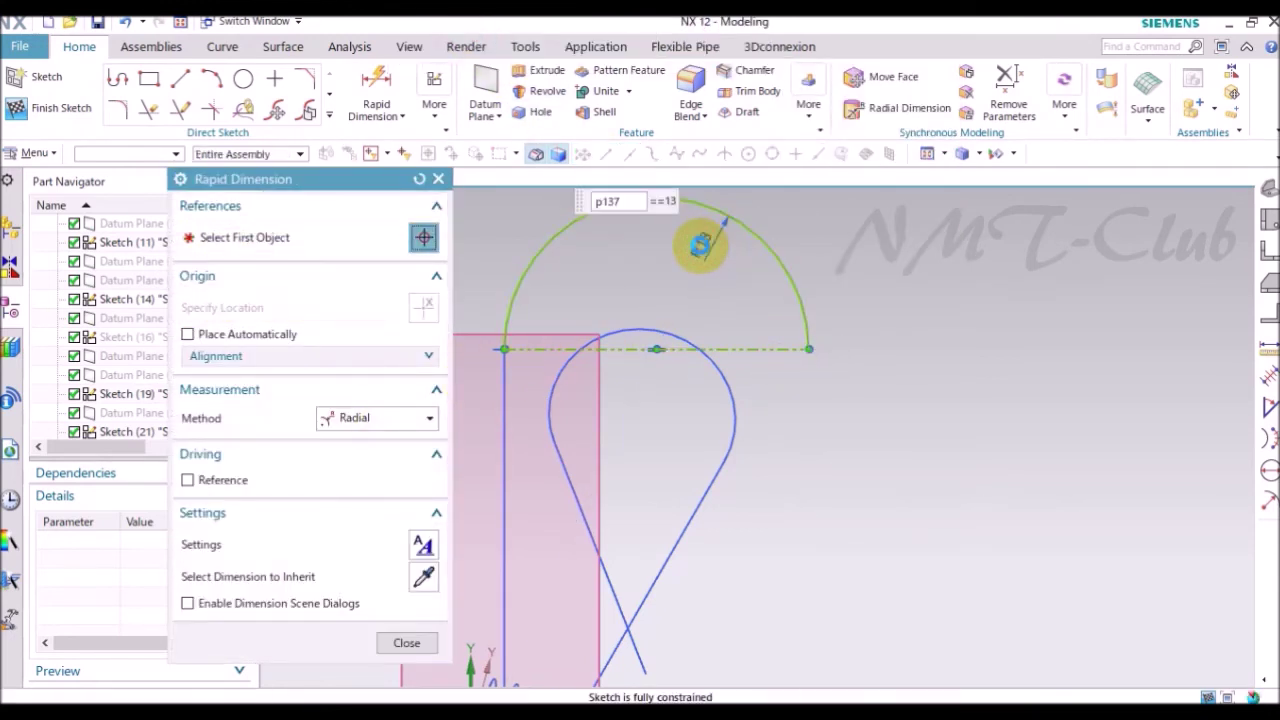
{"action": "key", "text": "Escape"}
{"action": "right_click", "coordinate": [806, 287]}
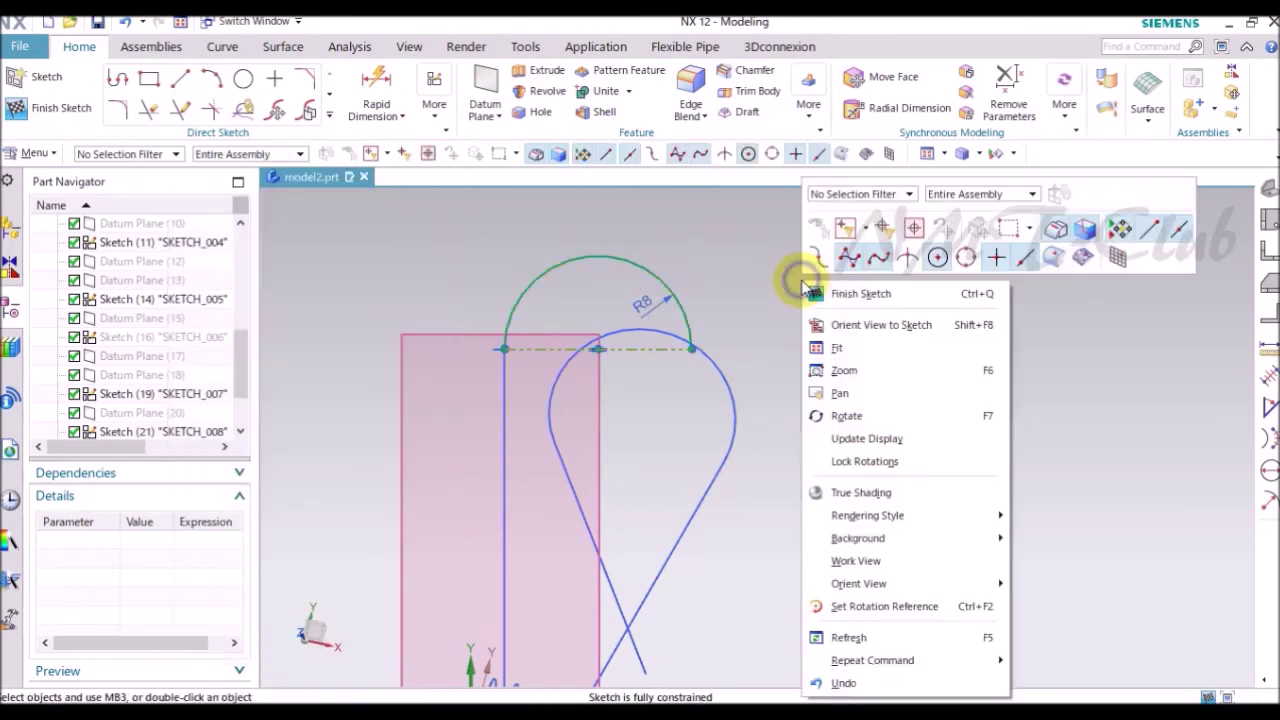
{"action": "left_click", "coordinate": [833, 294]}
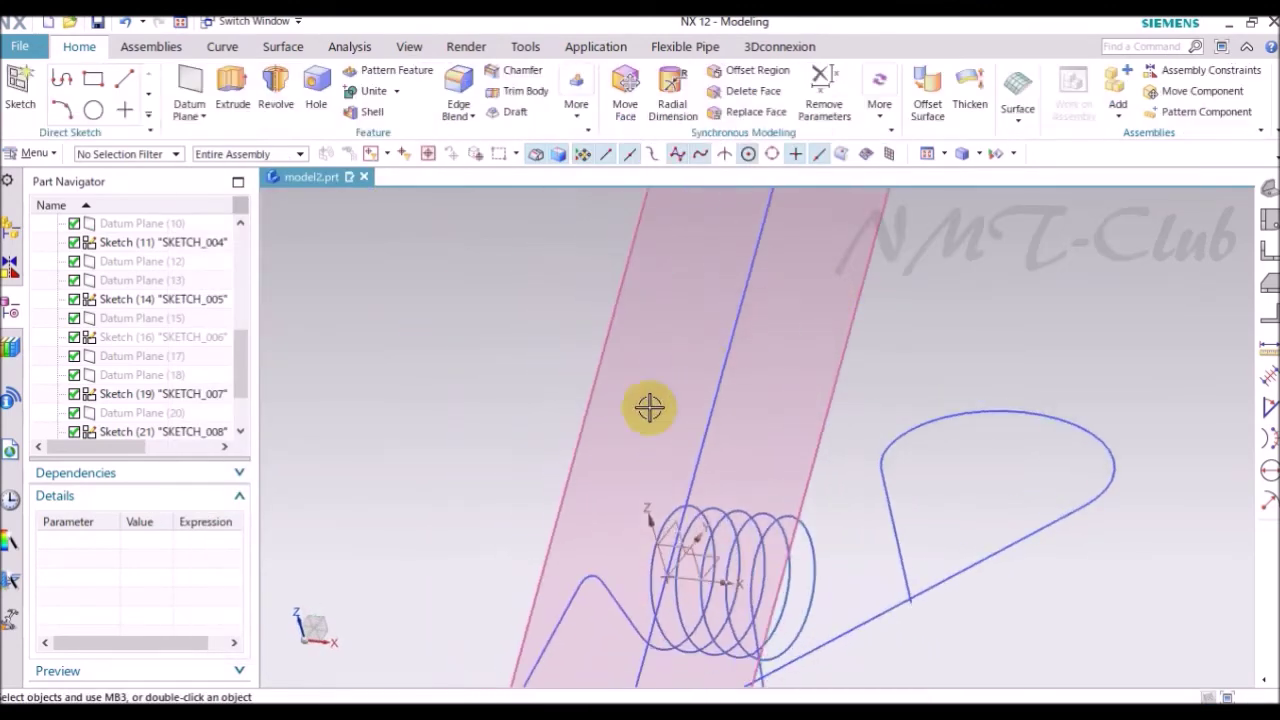
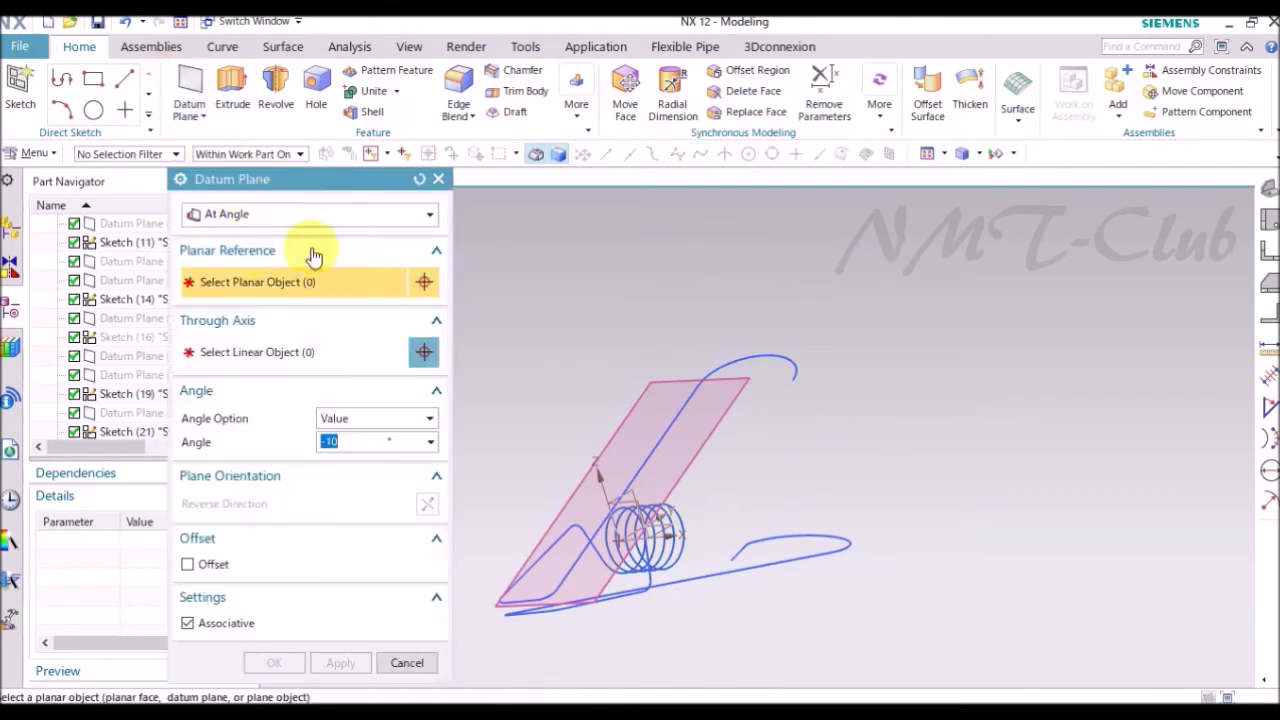
- Create an At Angle datum plane from the existing plane and sketch line, angled 7.5°
{"action": "scroll", "coordinate": [823, 429], "scroll_direction": "up", "scroll_amount": 2}
{"action": "left_click", "coordinate": [720, 403]}
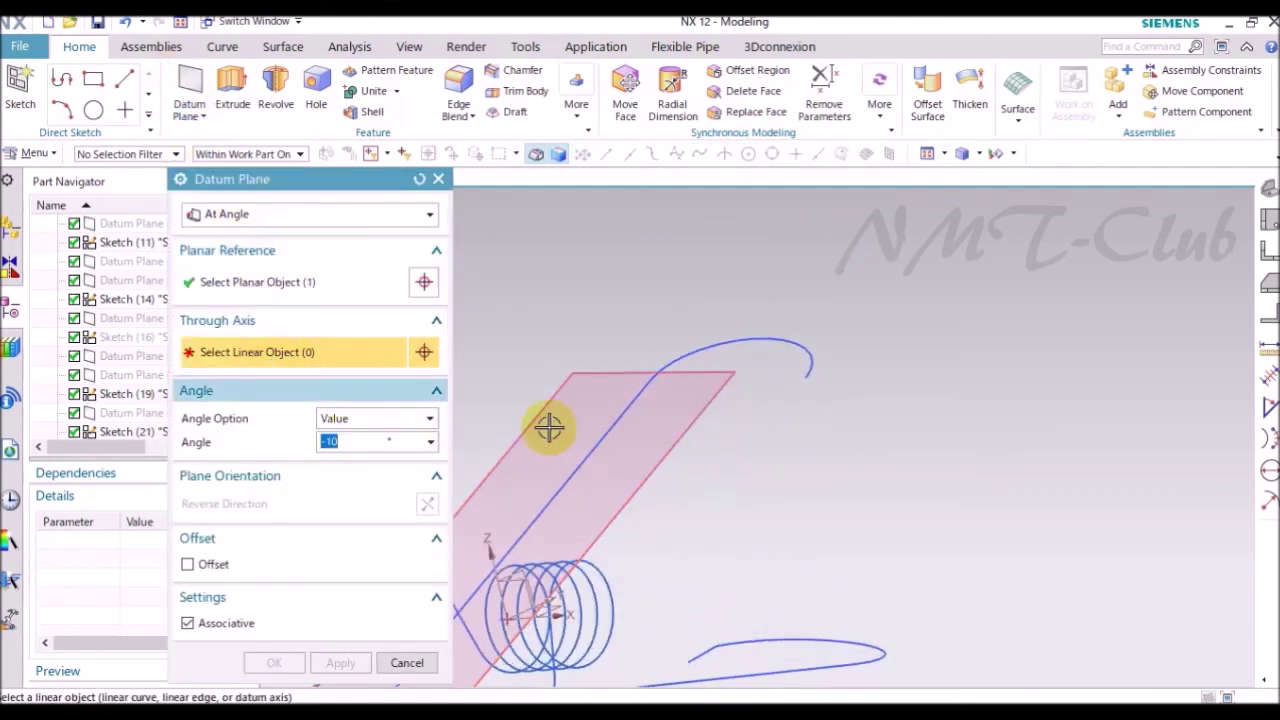
{"action": "left_click", "coordinate": [604, 436]}
{"action": "type", "text": "-7."}
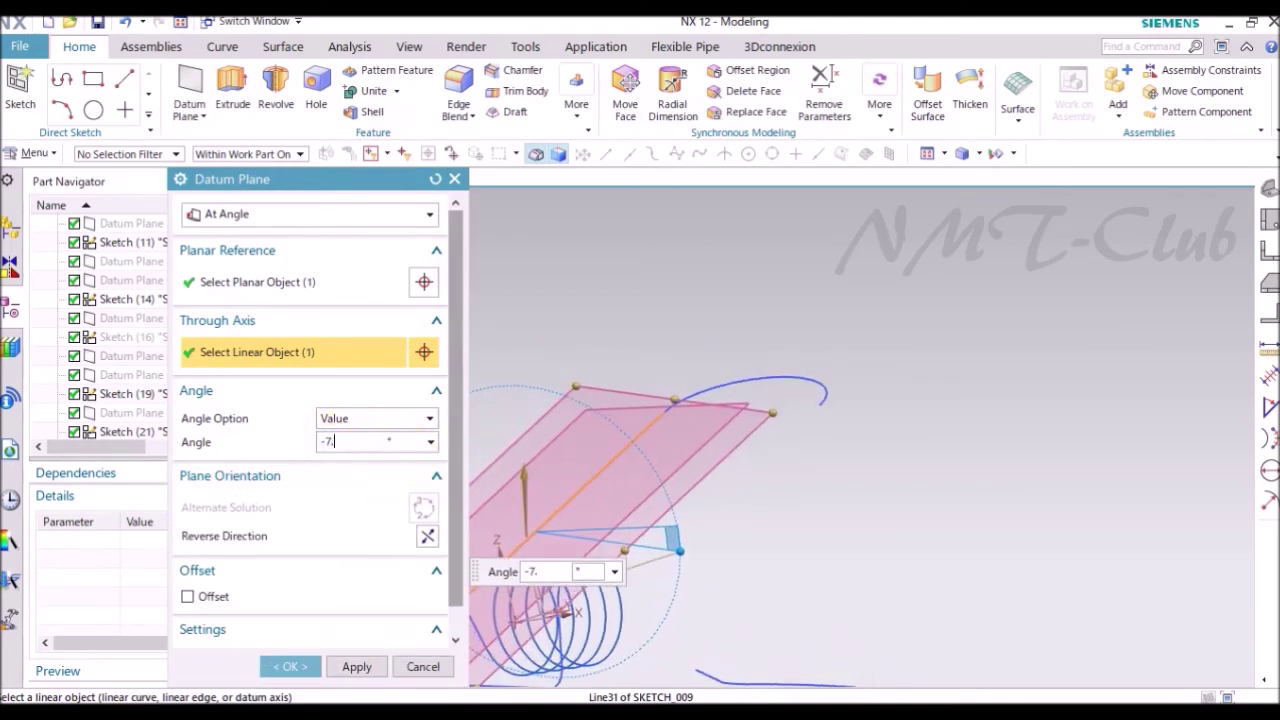
{"action": "type", "text": "5"}
{"action": "key", "text": "Return"}
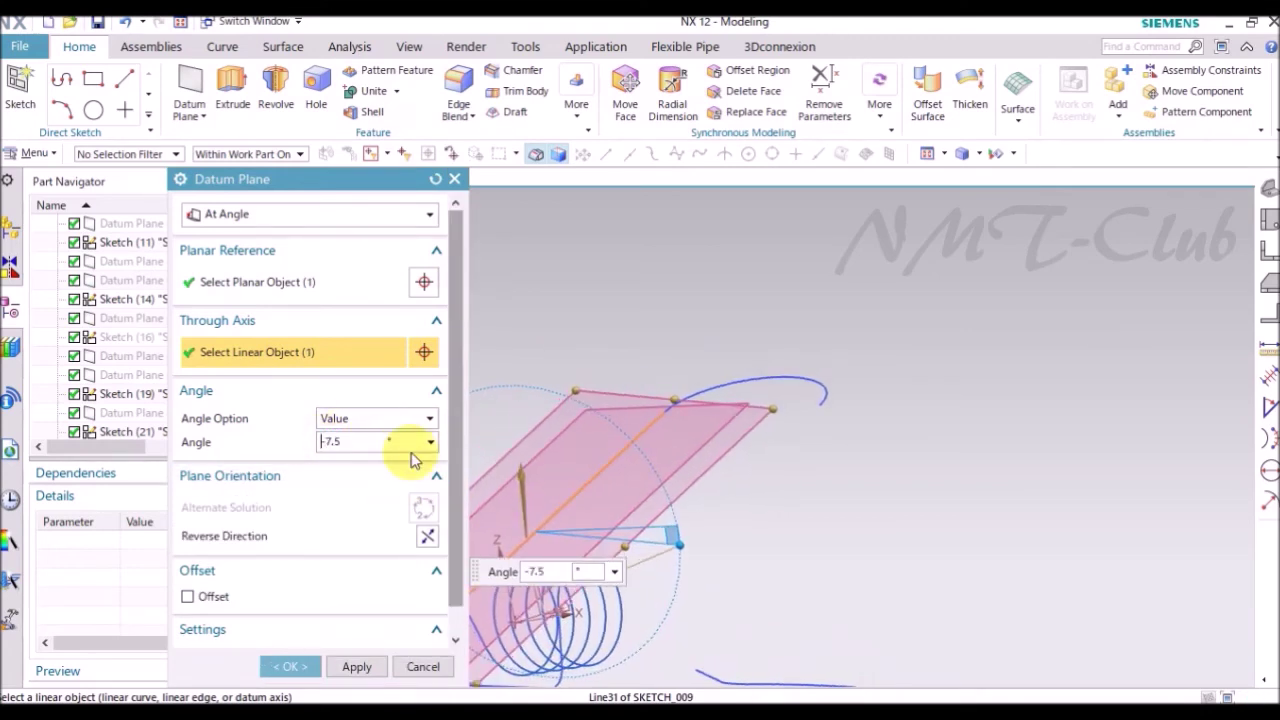
{"action": "type", "text": "7.5"}
{"action": "key", "text": "Return"}
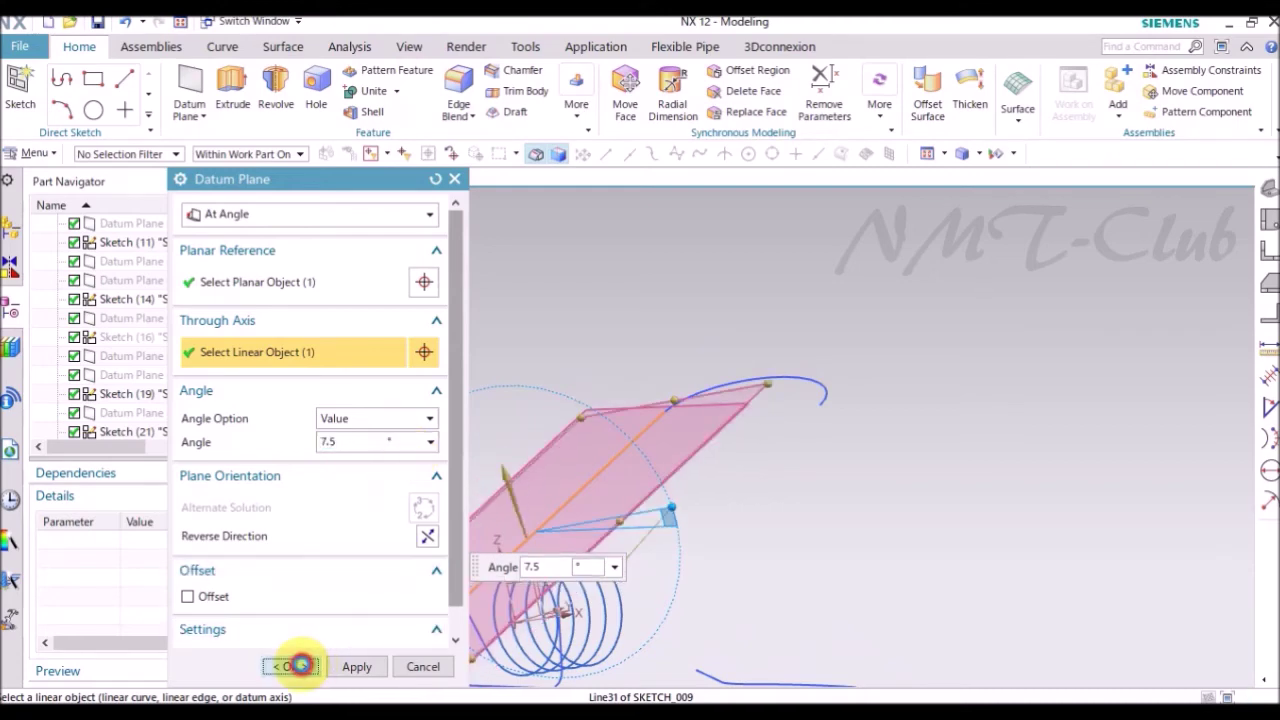
{"action": "left_click", "coordinate": [300, 665]}
- Hide the old −10° Datum Plane (23)
{"action": "middle_click_drag", "start_coordinate": [751, 509], "coordinate": [791, 463]}
{"action": "scroll", "coordinate": [770, 430], "scroll_direction": "up", "scroll_amount": 3}
{"action": "right_click", "coordinate": [757, 405]}
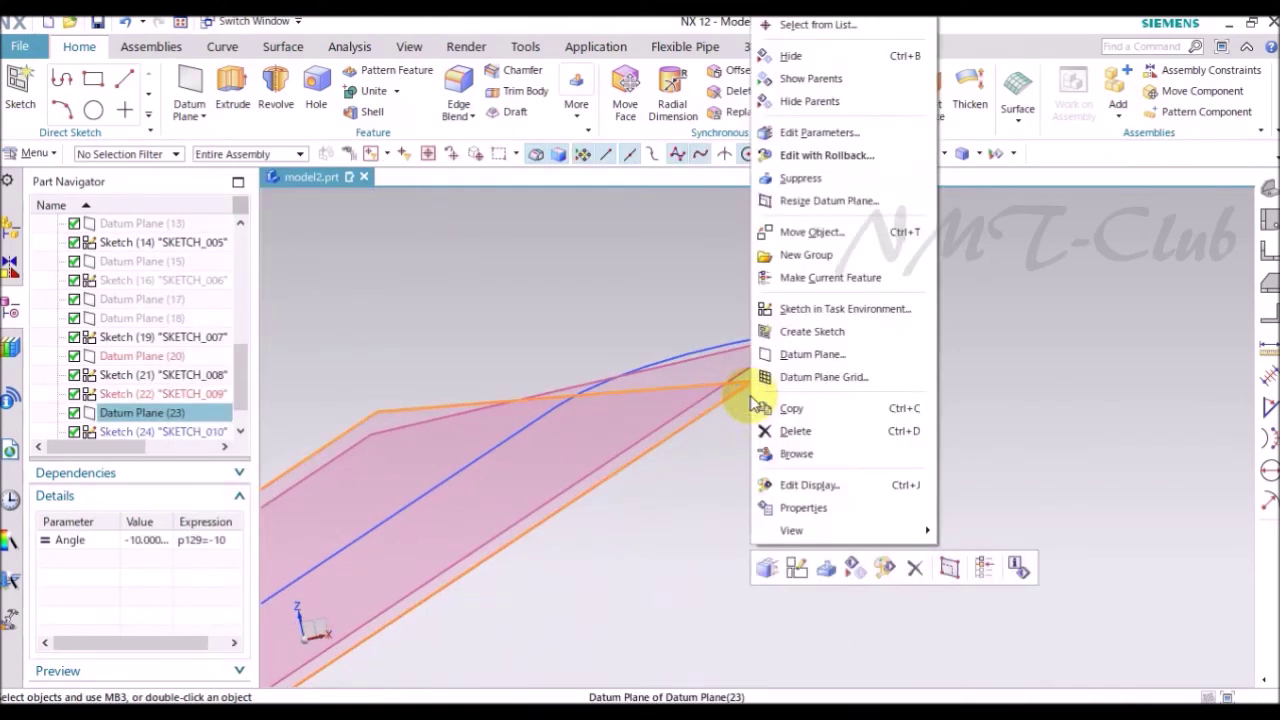
{"action": "left_click", "coordinate": [852, 570]}
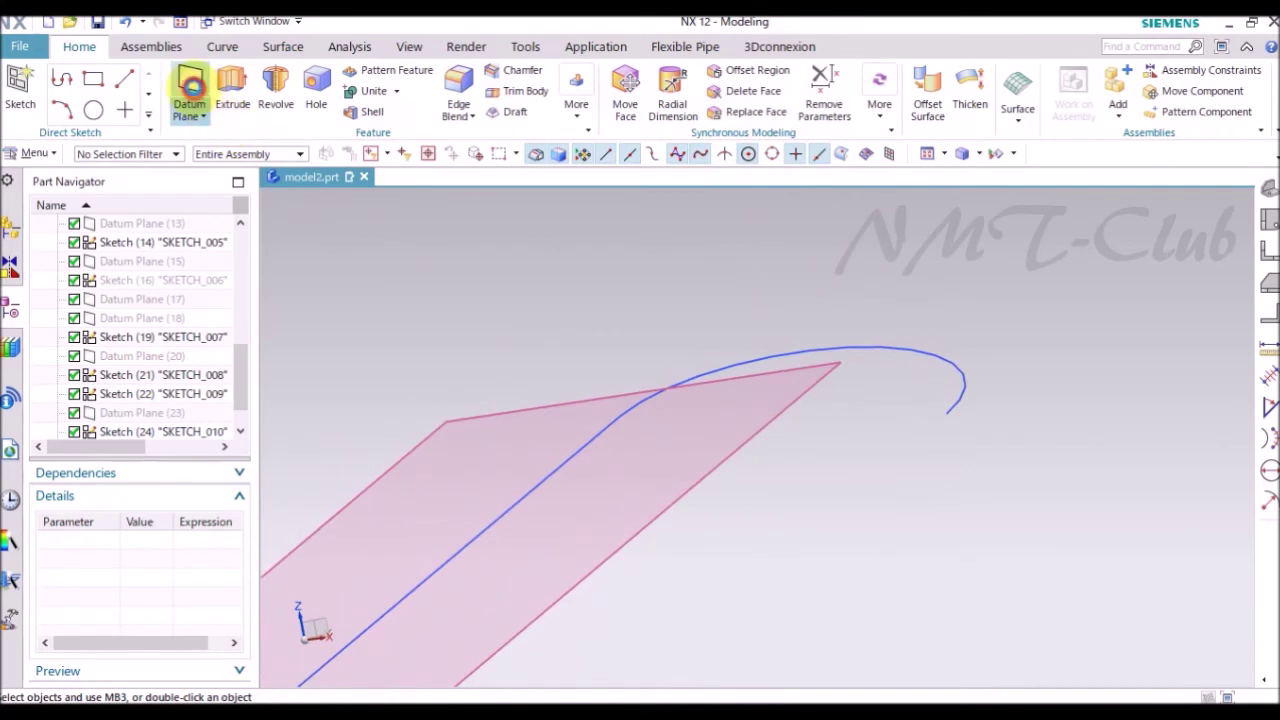
- Start an On Curve datum plane at the end point of the blue leg curve
{"action": "left_click", "coordinate": [236, 124]}
{"action": "left_click", "coordinate": [286, 214]}
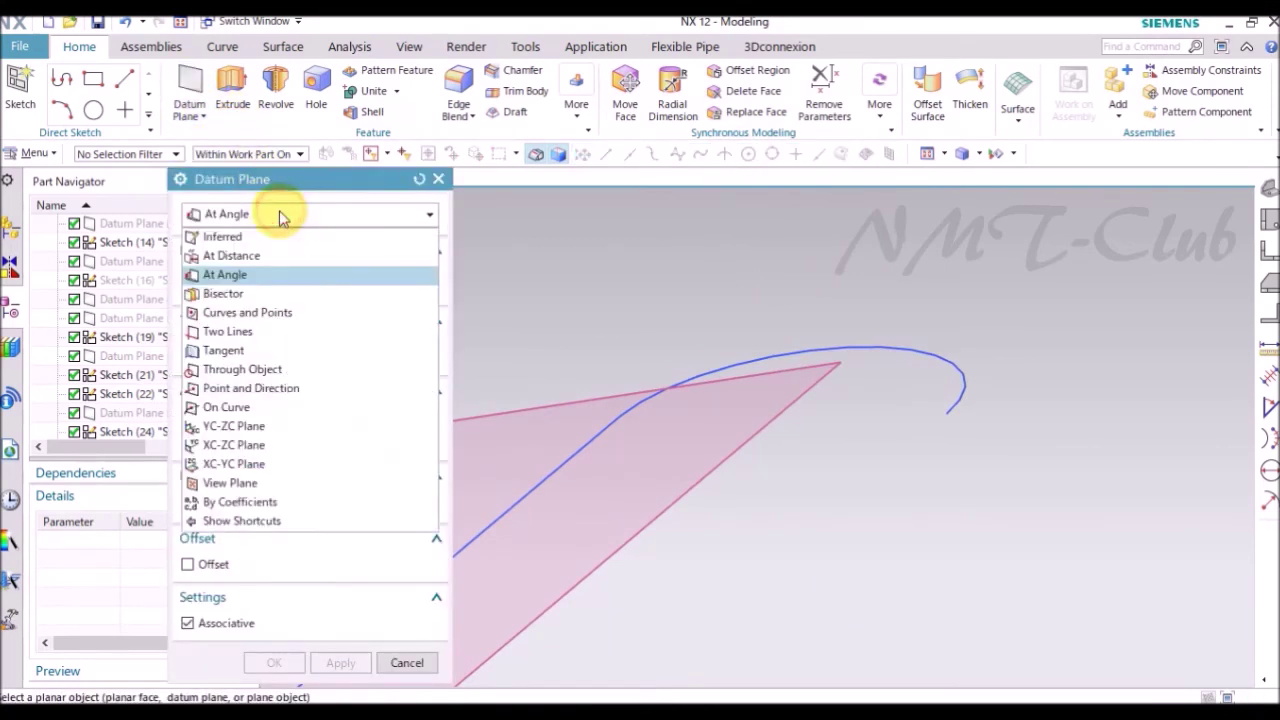
{"action": "left_click", "coordinate": [228, 409]}
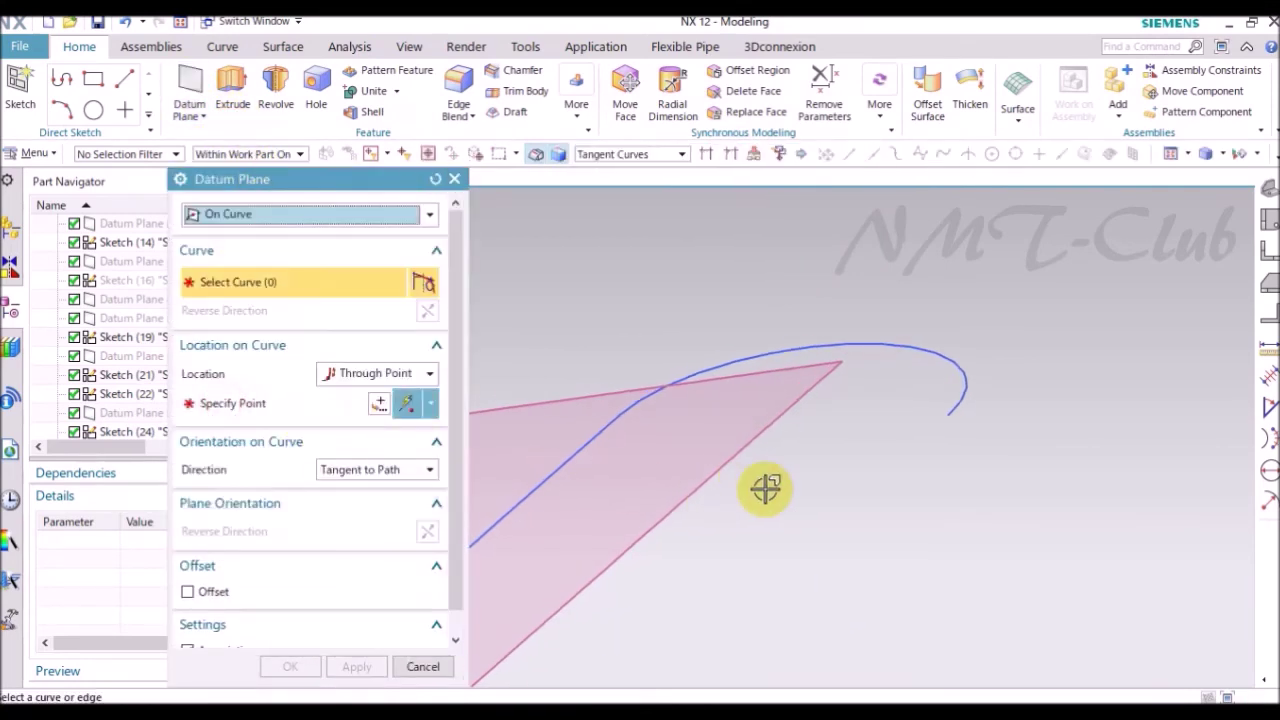
{"action": "left_click", "coordinate": [955, 410]}
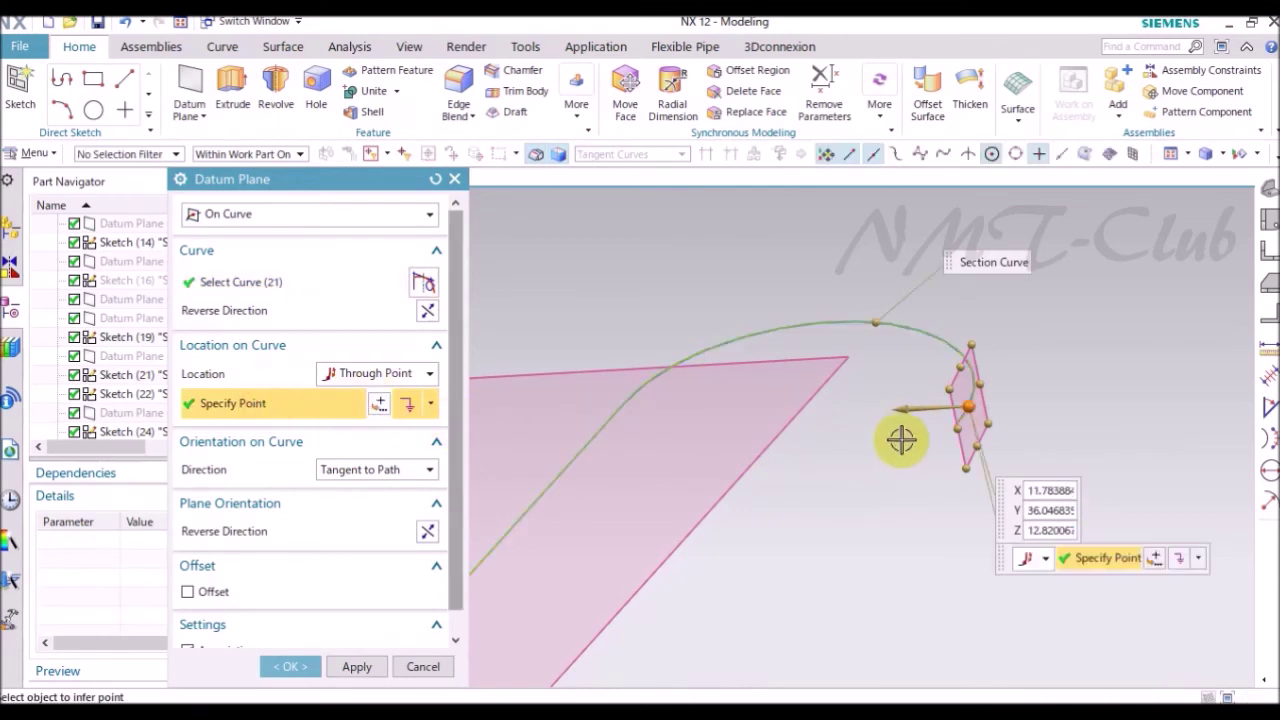
{"action": "scroll", "coordinate": [929, 386], "scroll_direction": "up", "scroll_amount": 3}
{"action": "scroll", "coordinate": [969, 386], "scroll_direction": "up", "scroll_amount": 2}
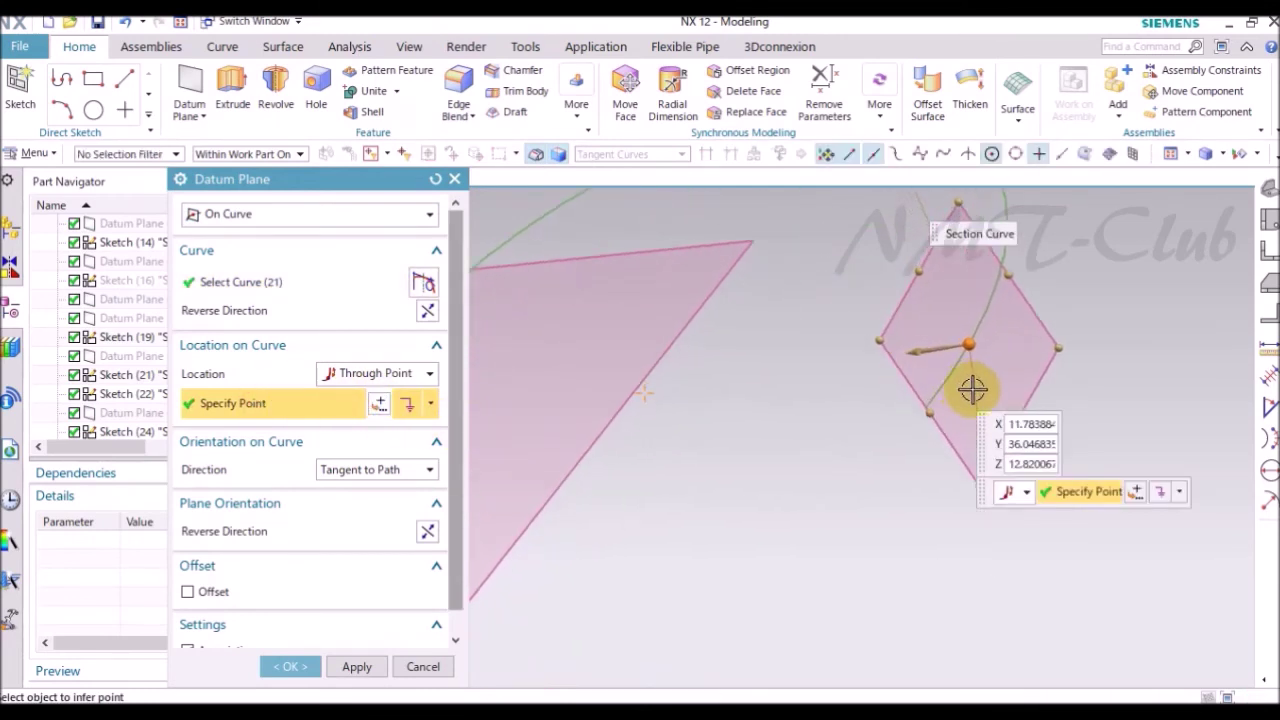
{"action": "scroll", "coordinate": [872, 547], "scroll_direction": "up", "scroll_amount": 2}
{"action": "left_click", "coordinate": [847, 572]}
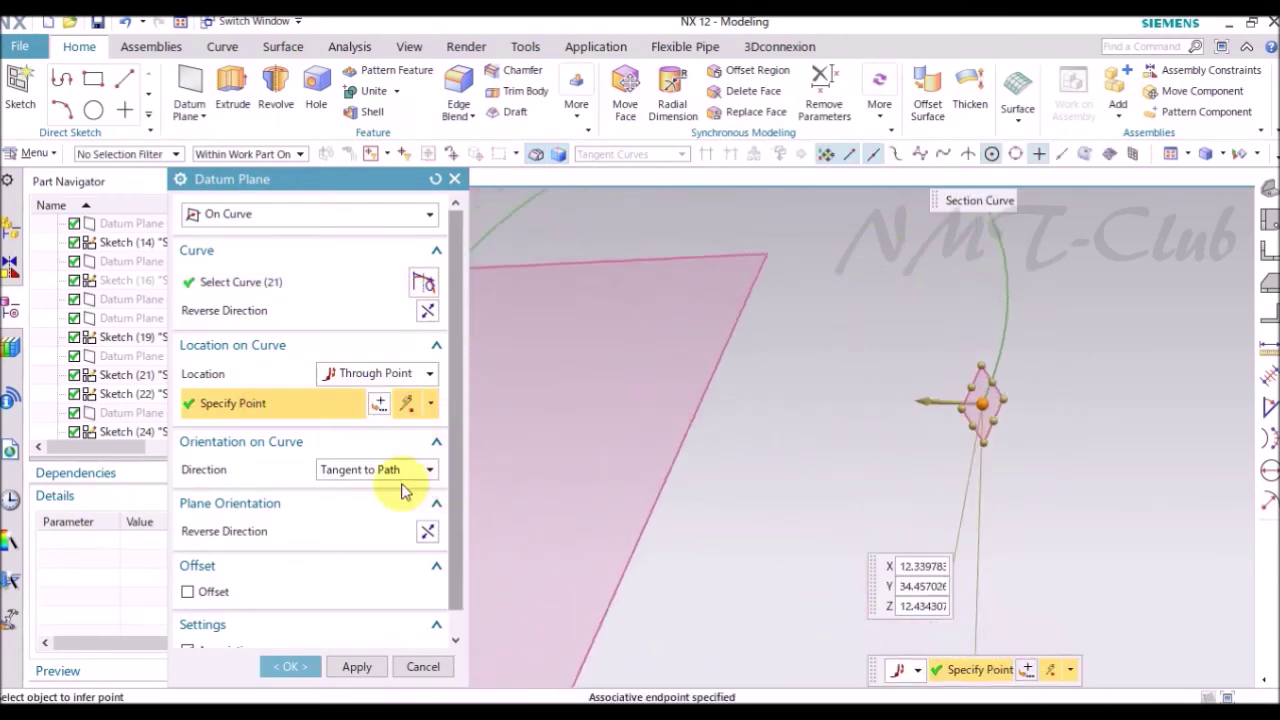
- Orient the on-curve plane relative to a picked object and create Datum Plane (26)
{"action": "left_click", "coordinate": [372, 470]}
{"action": "left_click", "coordinate": [374, 540]}
{"action": "scroll", "coordinate": [700, 465], "scroll_direction": "down", "scroll_amount": 3}
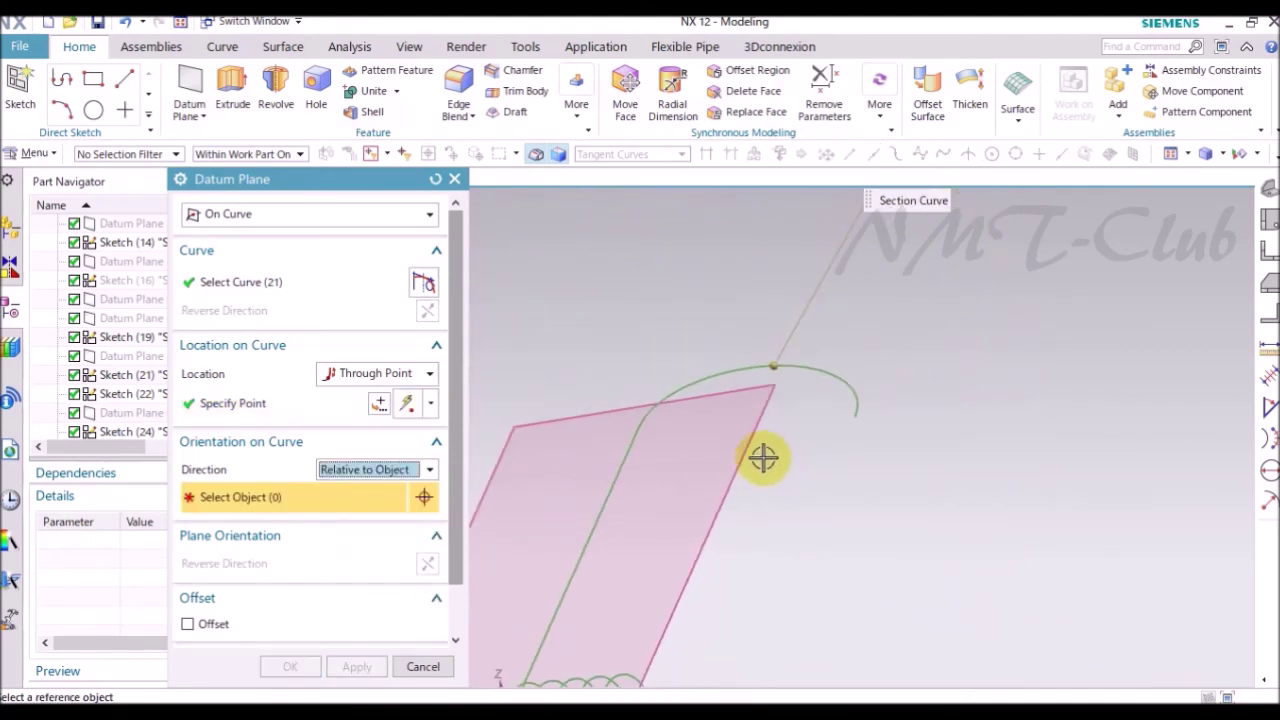
{"action": "scroll", "coordinate": [766, 457], "scroll_direction": "down", "scroll_amount": 1}
{"action": "left_click", "coordinate": [766, 457]}
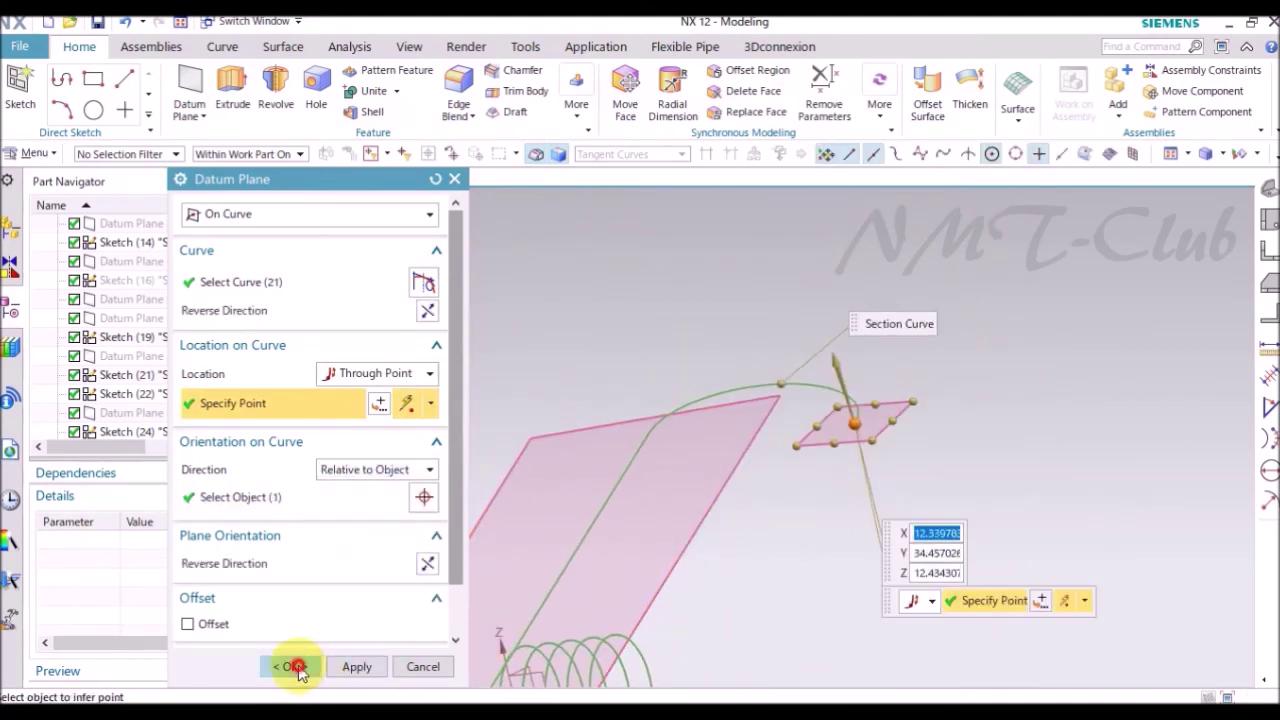
{"action": "left_click", "coordinate": [291, 666]}
- Hide the large angled Datum Plane (25)
{"action": "right_click", "coordinate": [700, 514]}
{"action": "key", "text": "Escape"}
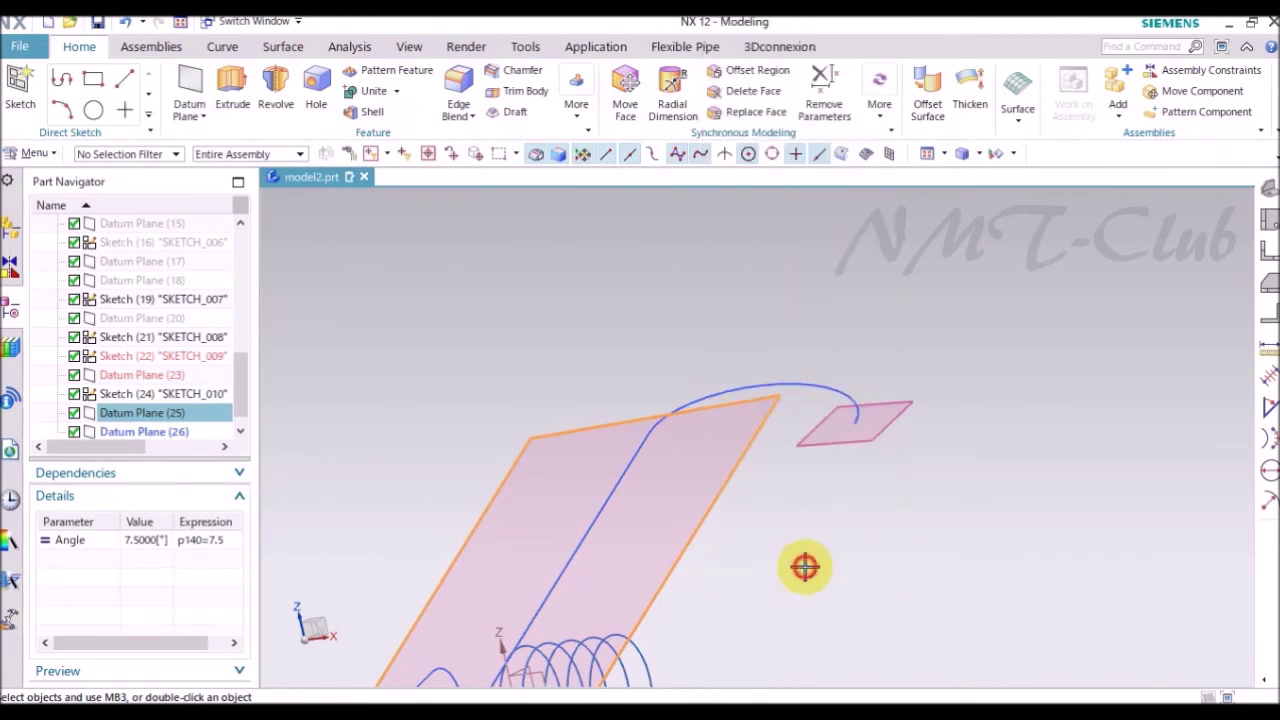
{"action": "key", "text": "ctrl+b"}
{"action": "middle_click_drag", "start_coordinate": [805, 567], "coordinate": [674, 451]}
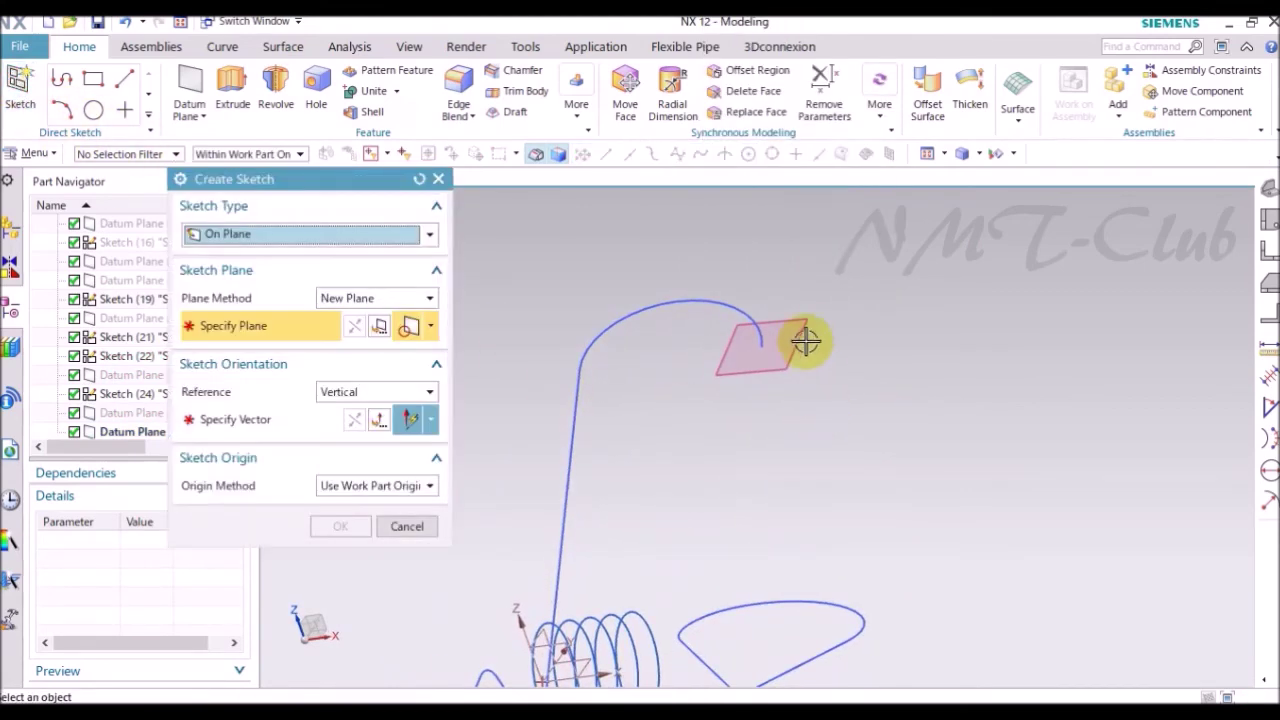
- Create a new sketch on the small datum plane at the leg curve's end
{"action": "left_click", "coordinate": [840, 355]}
{"action": "middle_click_drag", "start_coordinate": [843, 414], "coordinate": [782, 402]}
{"action": "left_click", "coordinate": [782, 402]}
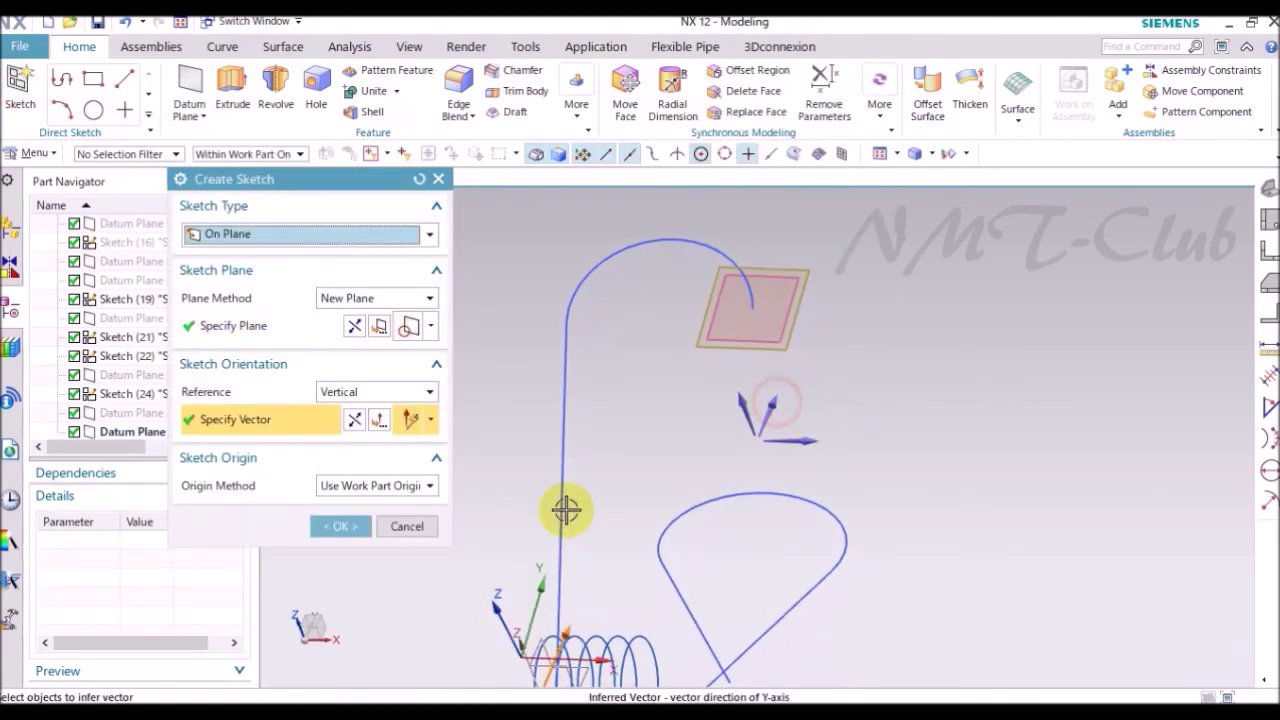
{"action": "middle_click", "coordinate": [412, 524]}
- Draw a line from the arc's end toward its centre
{"action": "left_click", "coordinate": [180, 78]}
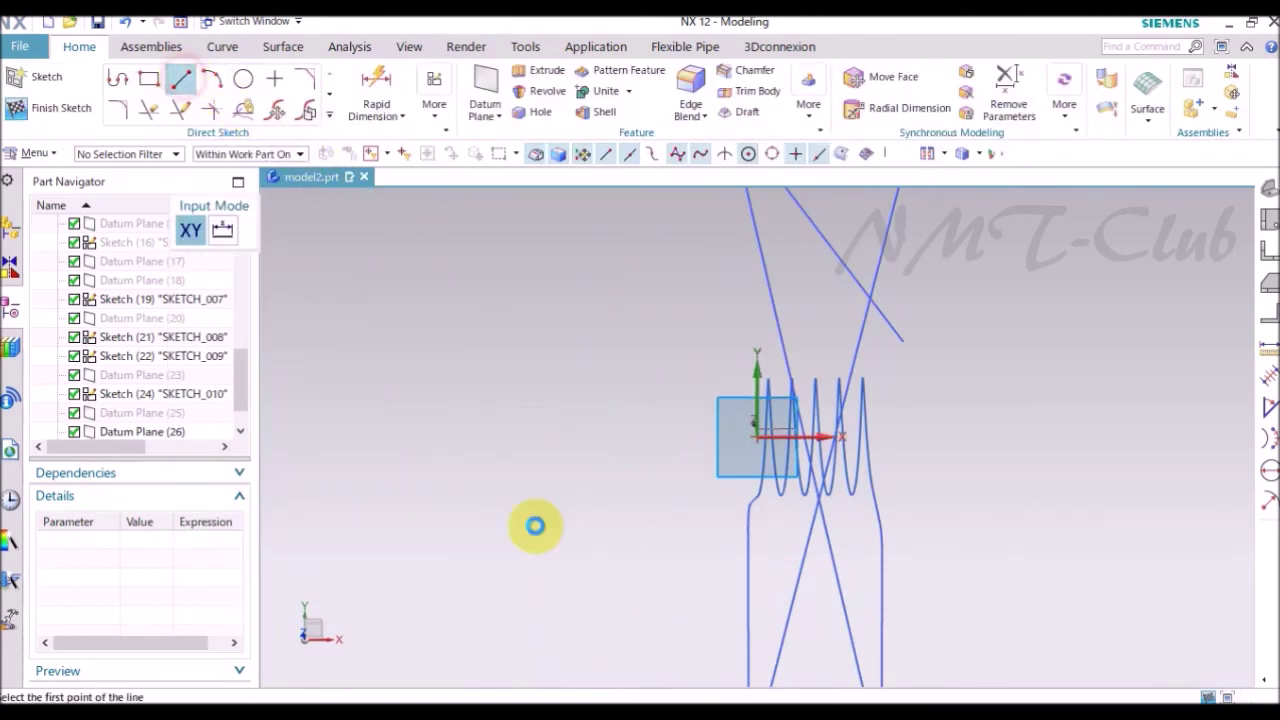
{"action": "scroll", "coordinate": [534, 523], "scroll_direction": "up", "scroll_amount": 2}
{"action": "scroll", "coordinate": [651, 403], "scroll_direction": "up", "scroll_amount": 3}
{"action": "left_click", "coordinate": [897, 400]}
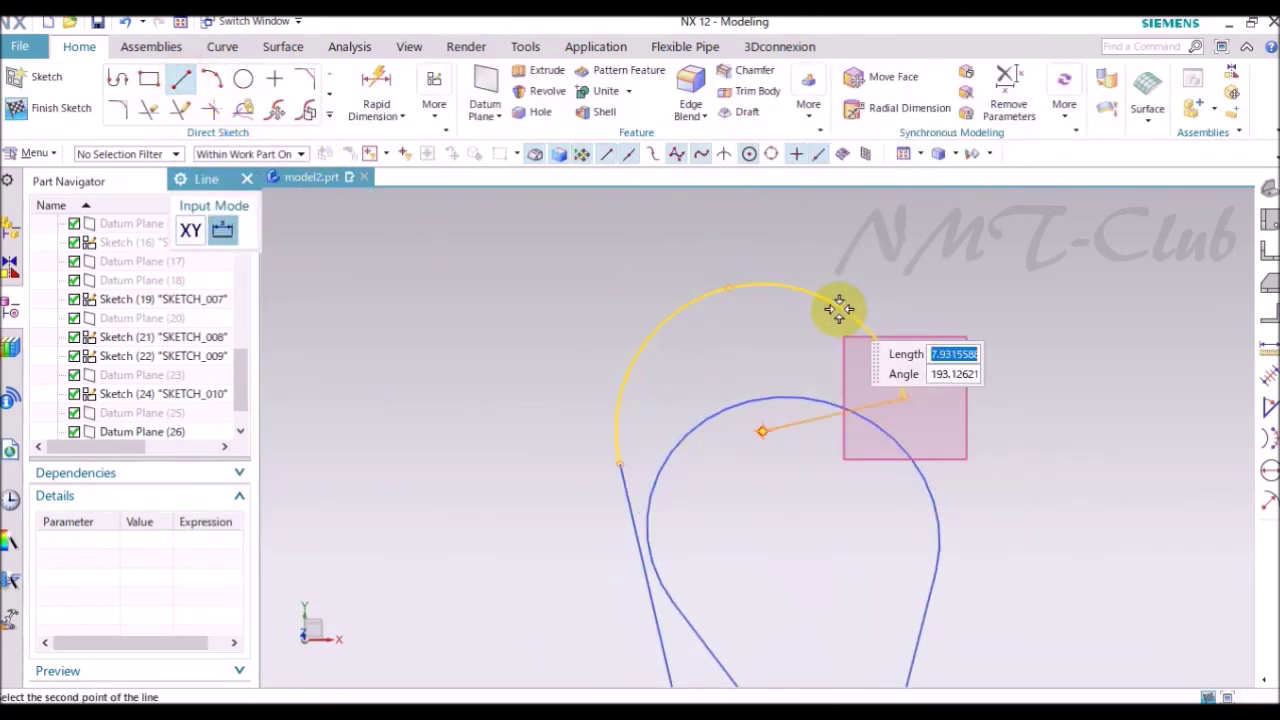
{"action": "left_click", "coordinate": [762, 431]}
- Draw a circle centred on the line's end point
{"action": "left_click", "coordinate": [243, 78]}
{"action": "scroll", "coordinate": [784, 410], "scroll_direction": "up", "scroll_amount": 2}
{"action": "left_click", "coordinate": [748, 455]}
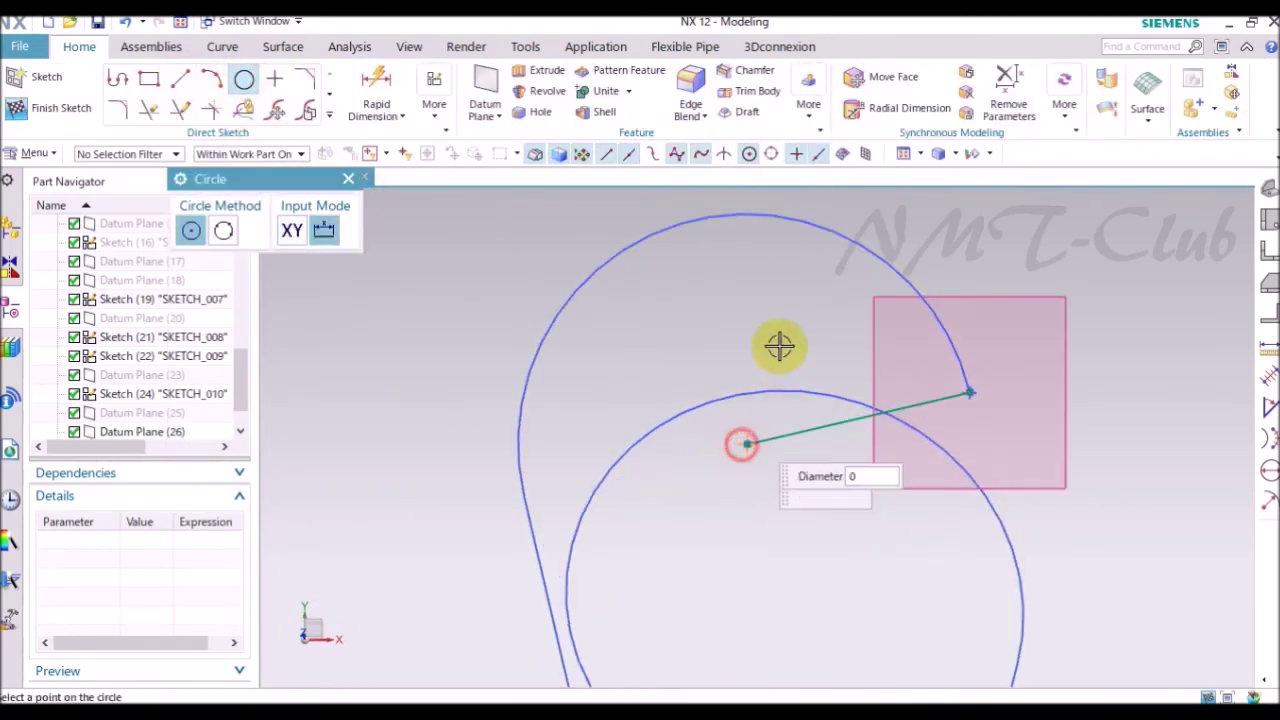
{"action": "left_click", "coordinate": [777, 306]}
{"action": "key", "text": "Escape"}
- Constrain the line's endpoint to lie on the circle
{"action": "key", "text": "c"}
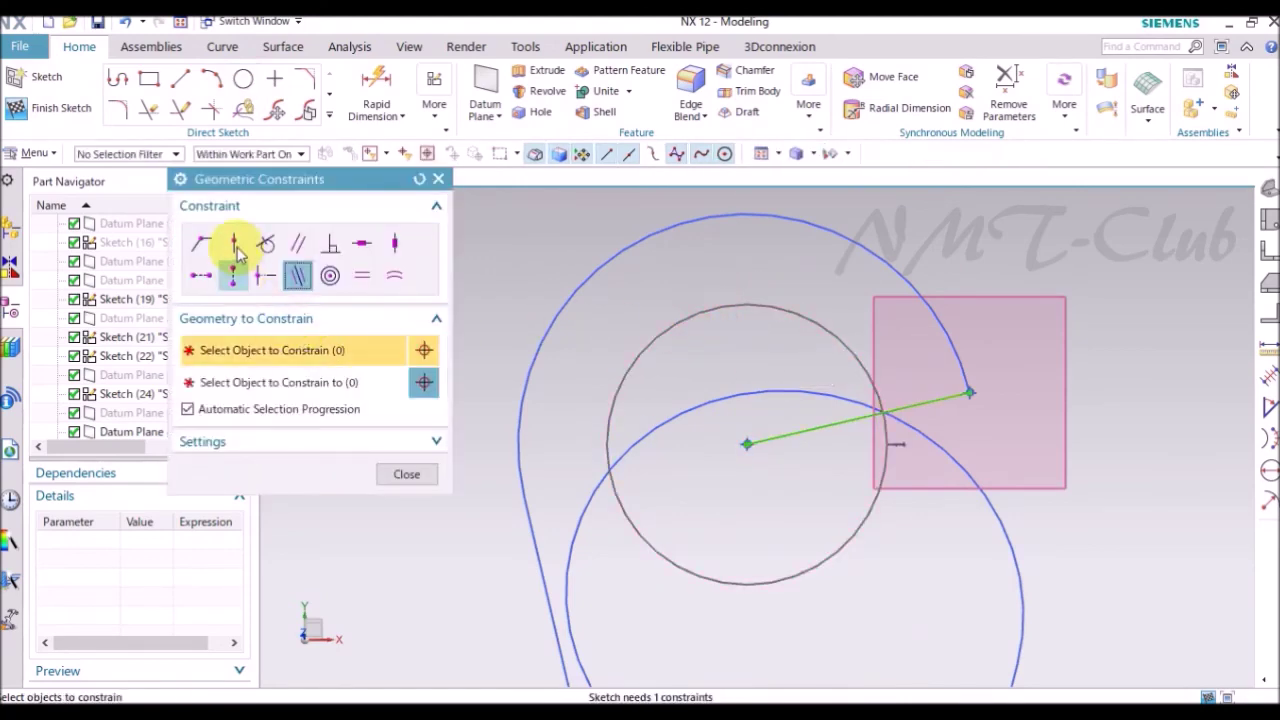
{"action": "scroll", "coordinate": [960, 390], "scroll_direction": "up", "scroll_amount": 2}
{"action": "left_click", "coordinate": [977, 400]}
{"action": "left_click", "coordinate": [891, 340]}
{"action": "scroll", "coordinate": [889, 334], "scroll_direction": "down", "scroll_amount": 3}
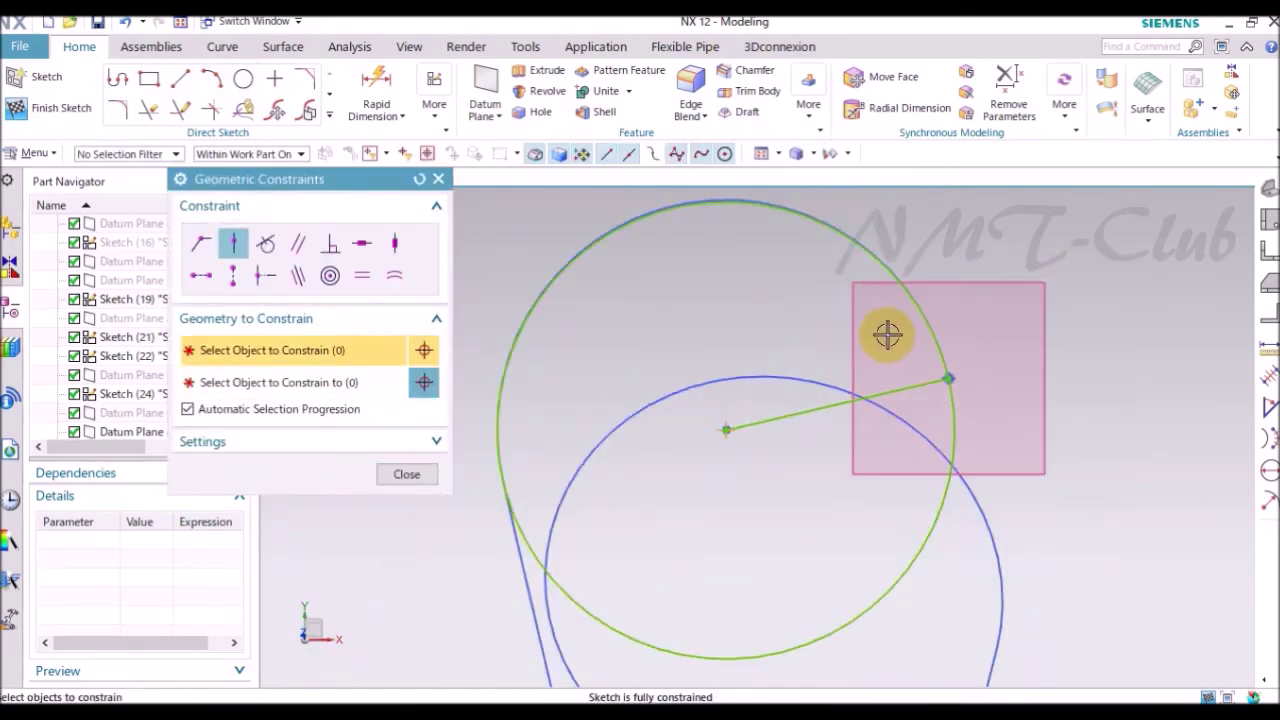
{"action": "left_click", "coordinate": [406, 476]}
{"action": "scroll", "coordinate": [677, 266], "scroll_direction": "down", "scroll_amount": 2}
- Draw the long diagonal leg line from the circle downward
{"action": "left_click", "coordinate": [180, 78]}
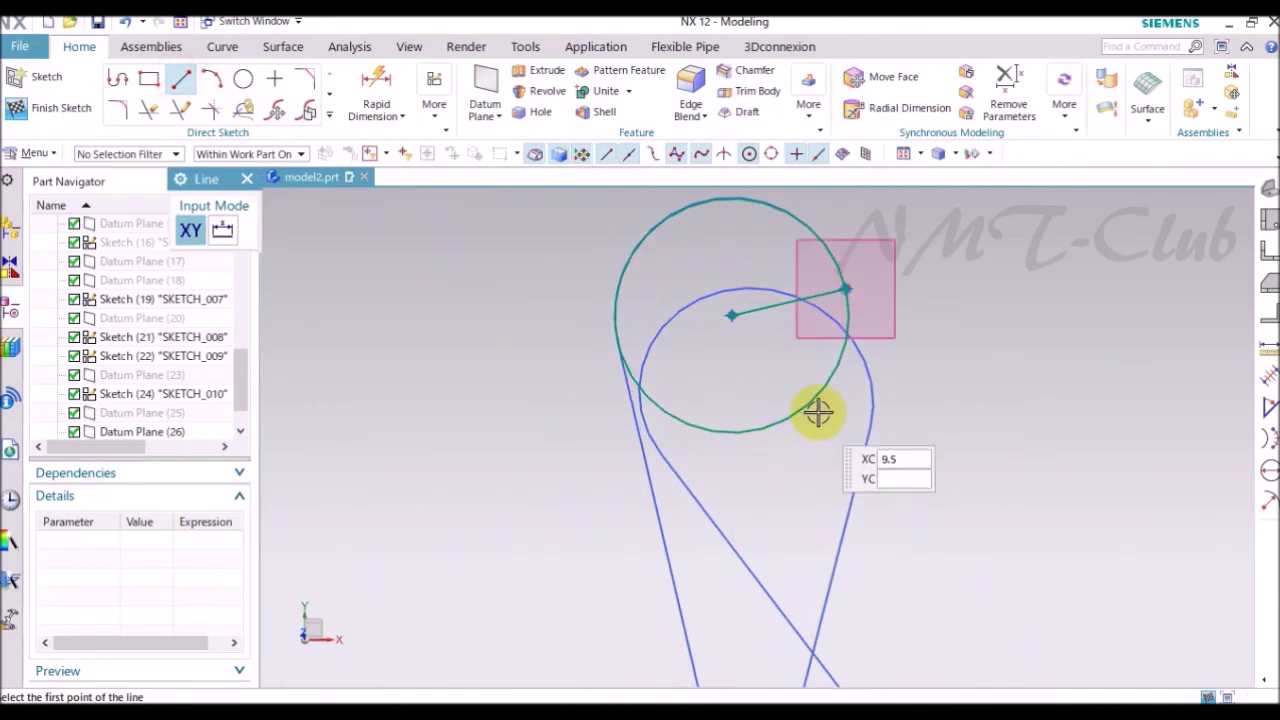
{"action": "left_click", "coordinate": [818, 405]}
{"action": "scroll", "coordinate": [749, 500], "scroll_direction": "down", "scroll_amount": 3}
{"action": "scroll", "coordinate": [723, 523], "scroll_direction": "up", "scroll_amount": 3}
{"action": "left_click", "coordinate": [725, 525]}
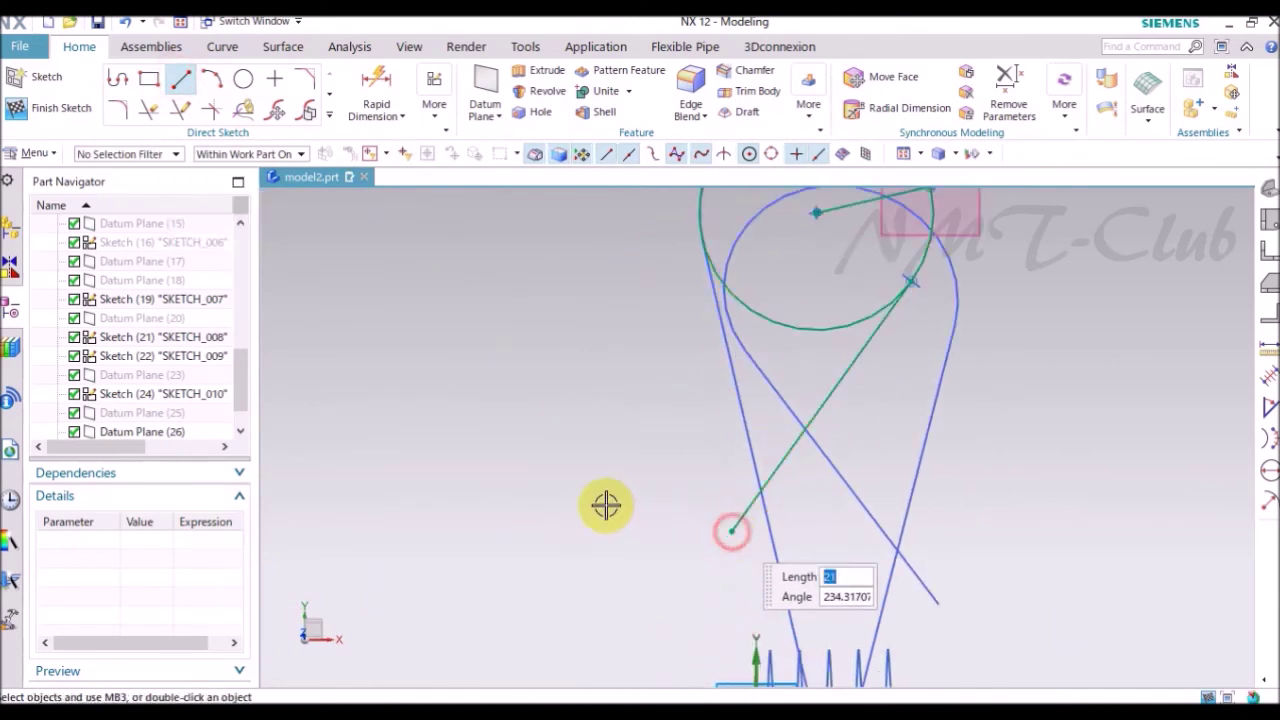
{"action": "scroll", "coordinate": [600, 470], "scroll_direction": "down", "scroll_amount": 3}
- Quick Trim the circle down to a short arc bend
{"action": "key", "text": "Escape"}
{"action": "scroll", "coordinate": [649, 386], "scroll_direction": "up", "scroll_amount": 2}
{"action": "key", "text": "t"}
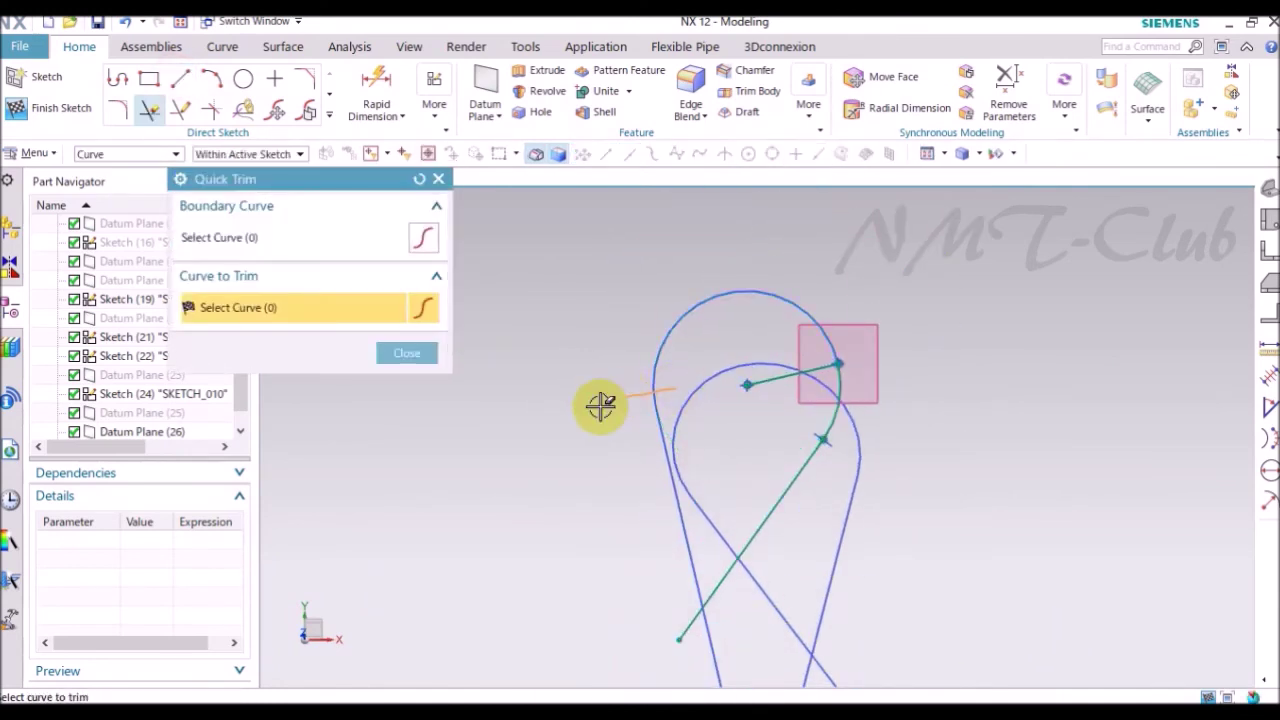
{"action": "key", "text": "Escape"}
{"action": "scroll", "coordinate": [743, 408], "scroll_direction": "up", "scroll_amount": 2}
{"action": "right_click", "coordinate": [780, 366]}
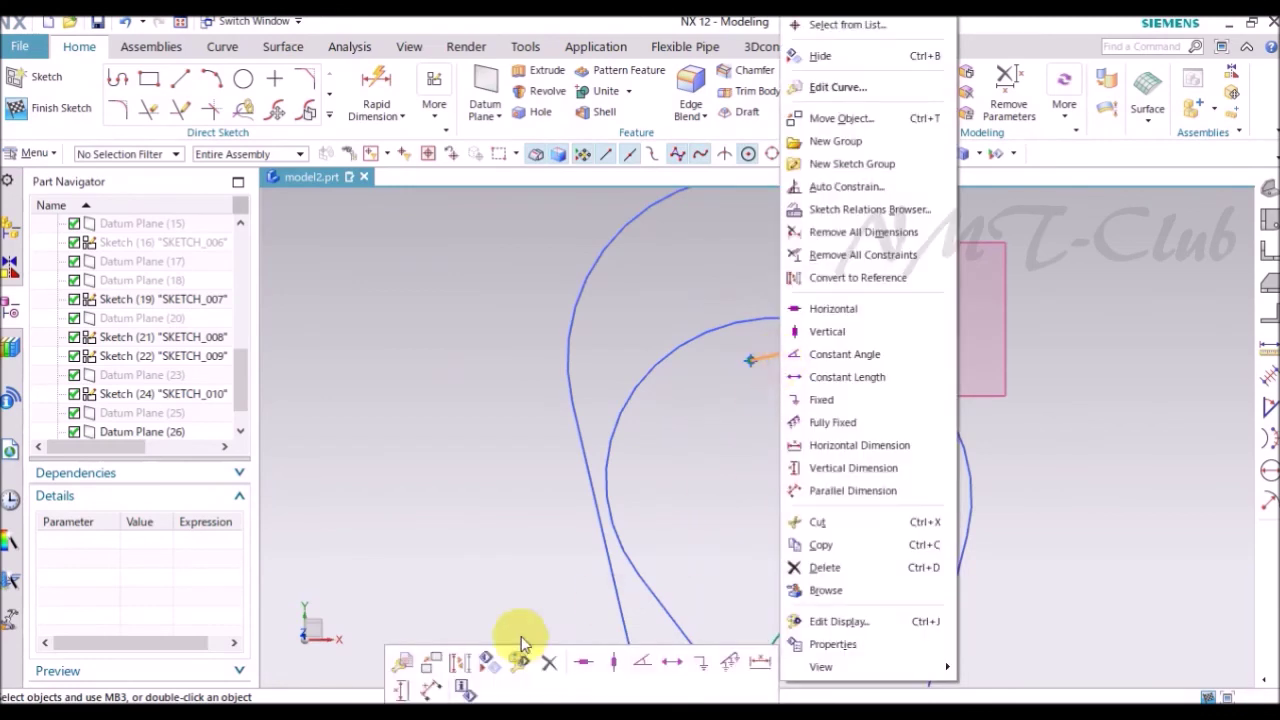
{"action": "left_click", "coordinate": [467, 661]}
{"action": "scroll", "coordinate": [702, 487], "scroll_direction": "down", "scroll_amount": 2}
- Add a 48° angular dimension between the loop side line and the leg line
{"action": "key", "text": "d"}
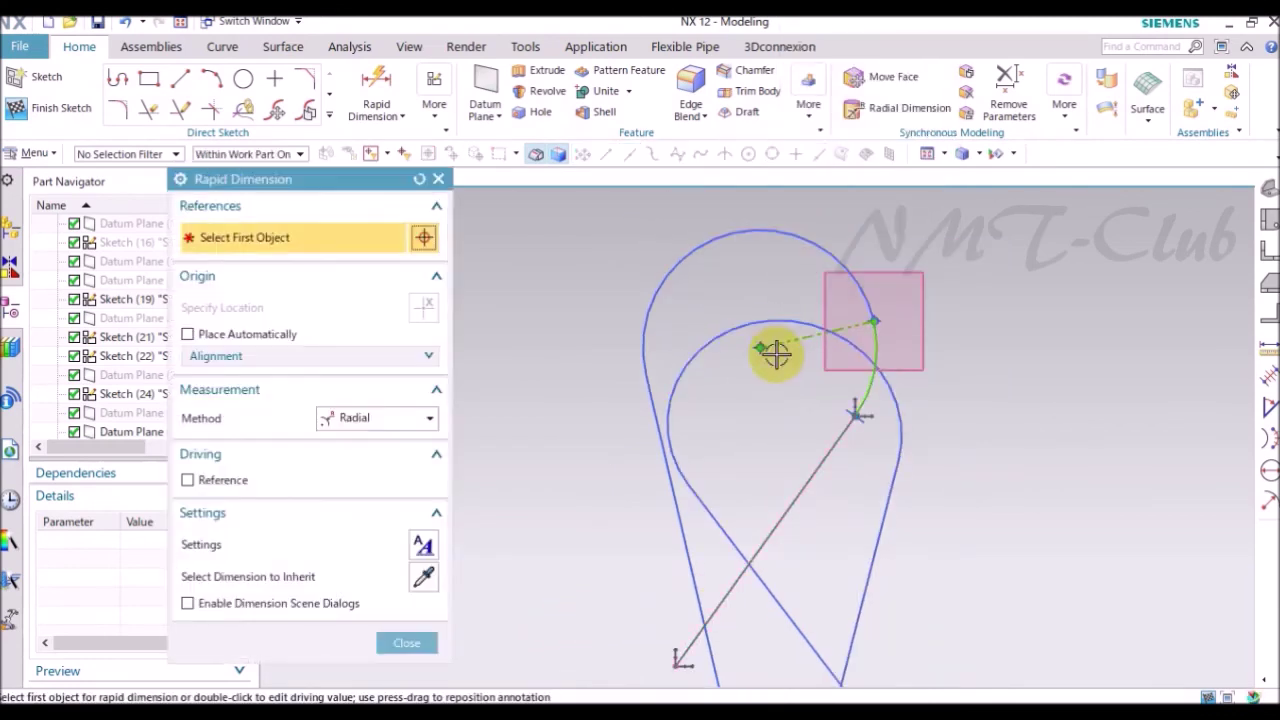
{"action": "left_click", "coordinate": [372, 418]}
{"action": "left_click", "coordinate": [346, 537]}
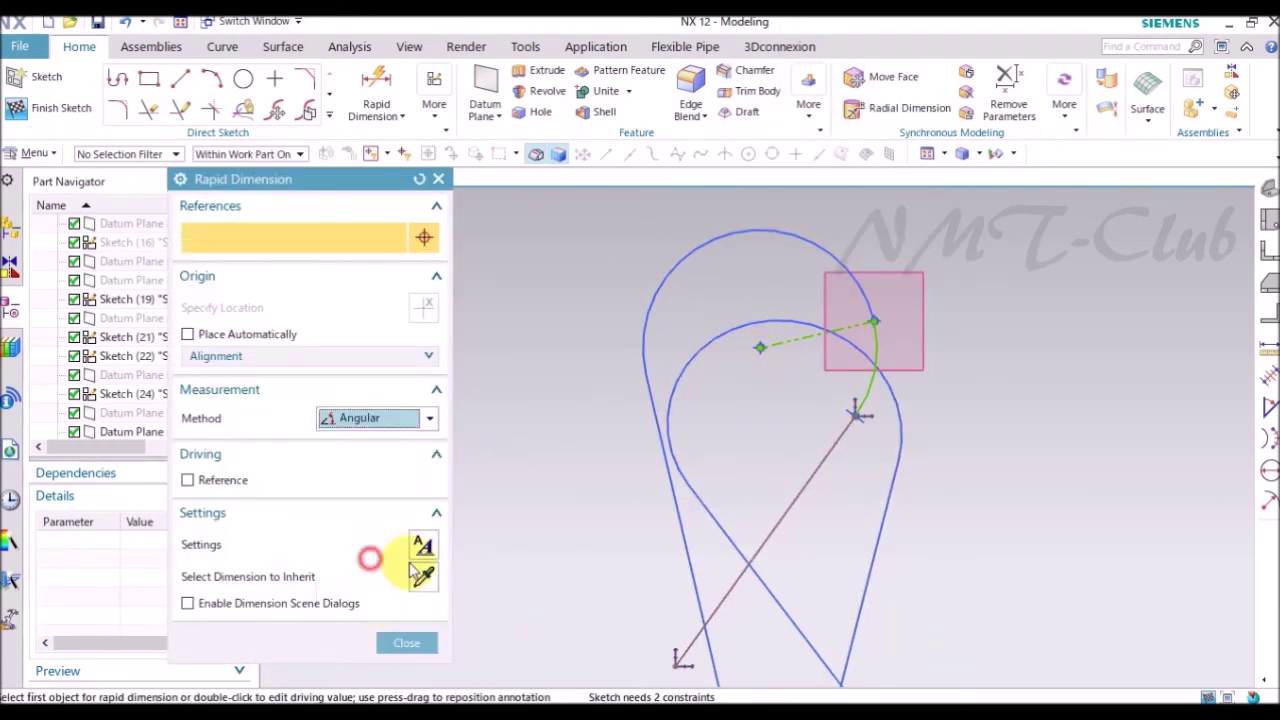
{"action": "left_click", "coordinate": [689, 580]}
{"action": "left_click", "coordinate": [764, 540]}
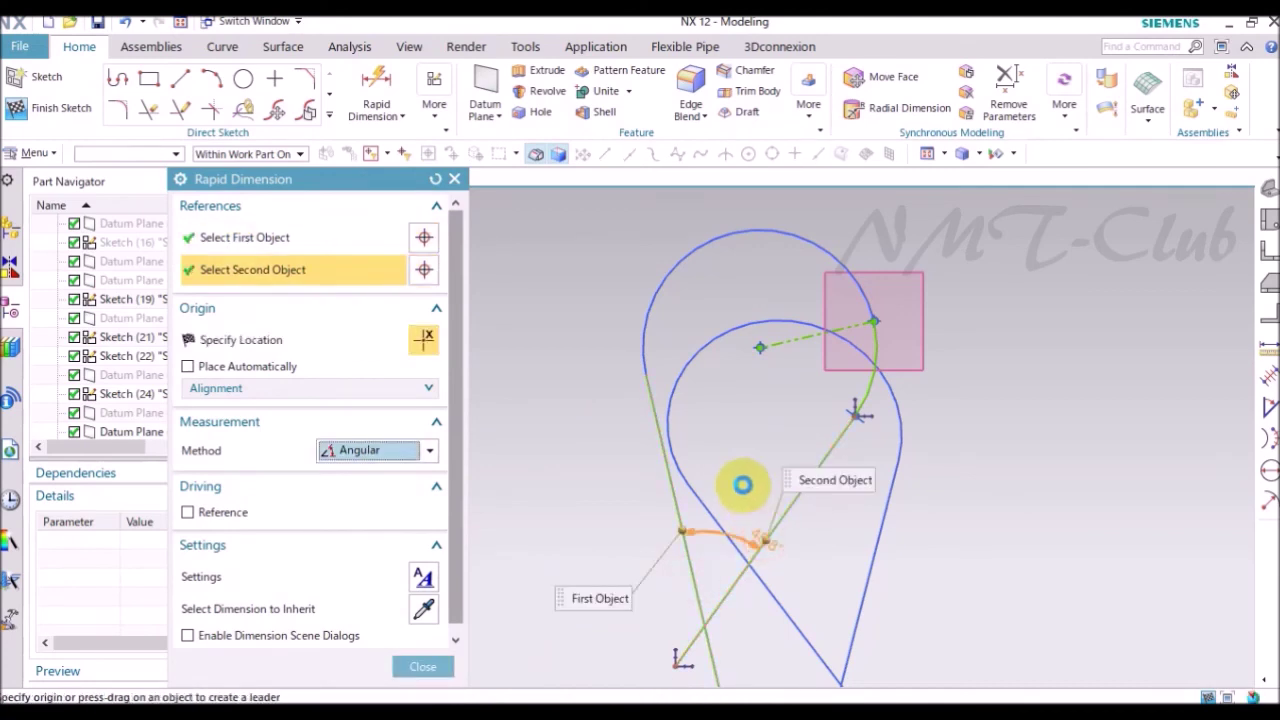
{"action": "left_click", "coordinate": [786, 424]}
{"action": "type", "text": "48"}
{"action": "key", "text": "Return"}
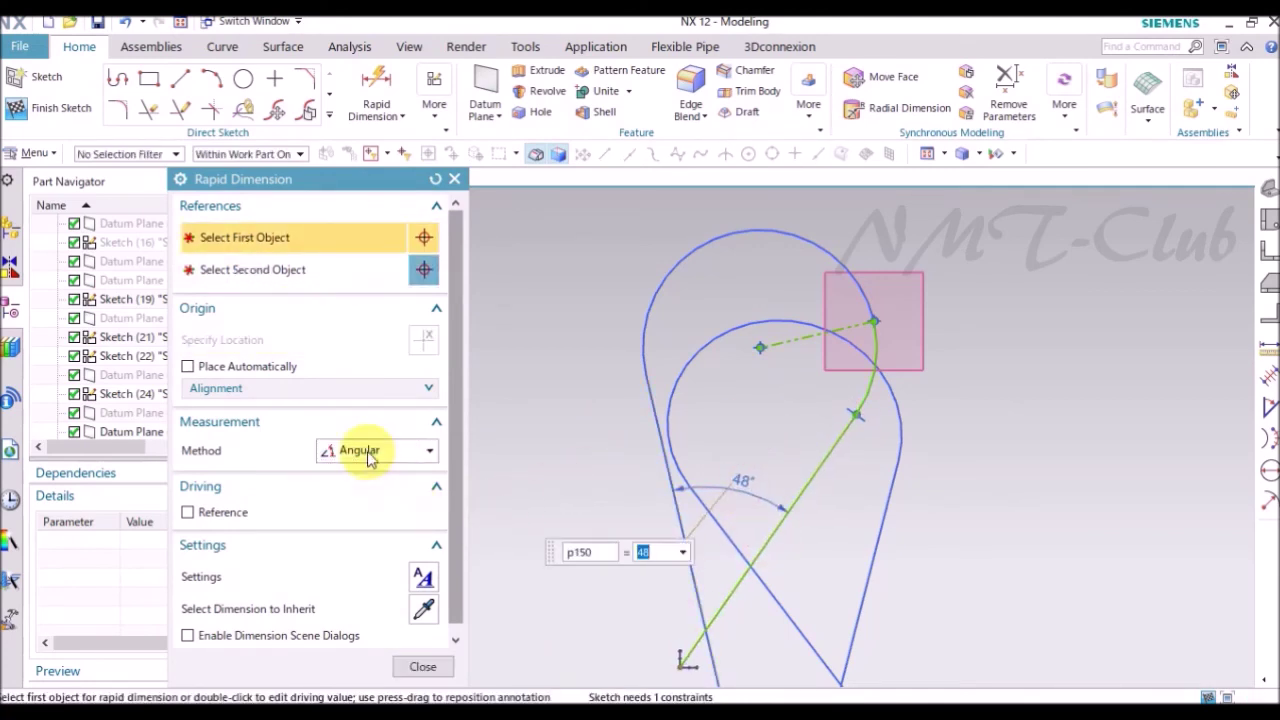
- Dimension the leg line's length as 23
{"action": "left_click", "coordinate": [368, 456]}
{"action": "left_click", "coordinate": [357, 470]}
{"action": "scroll", "coordinate": [786, 566], "scroll_direction": "down", "scroll_amount": 3}
{"action": "scroll", "coordinate": [765, 530], "scroll_direction": "down", "scroll_amount": 2}
{"action": "scroll", "coordinate": [776, 510], "scroll_direction": "down", "scroll_amount": 2}
{"action": "left_click", "coordinate": [794, 491]}
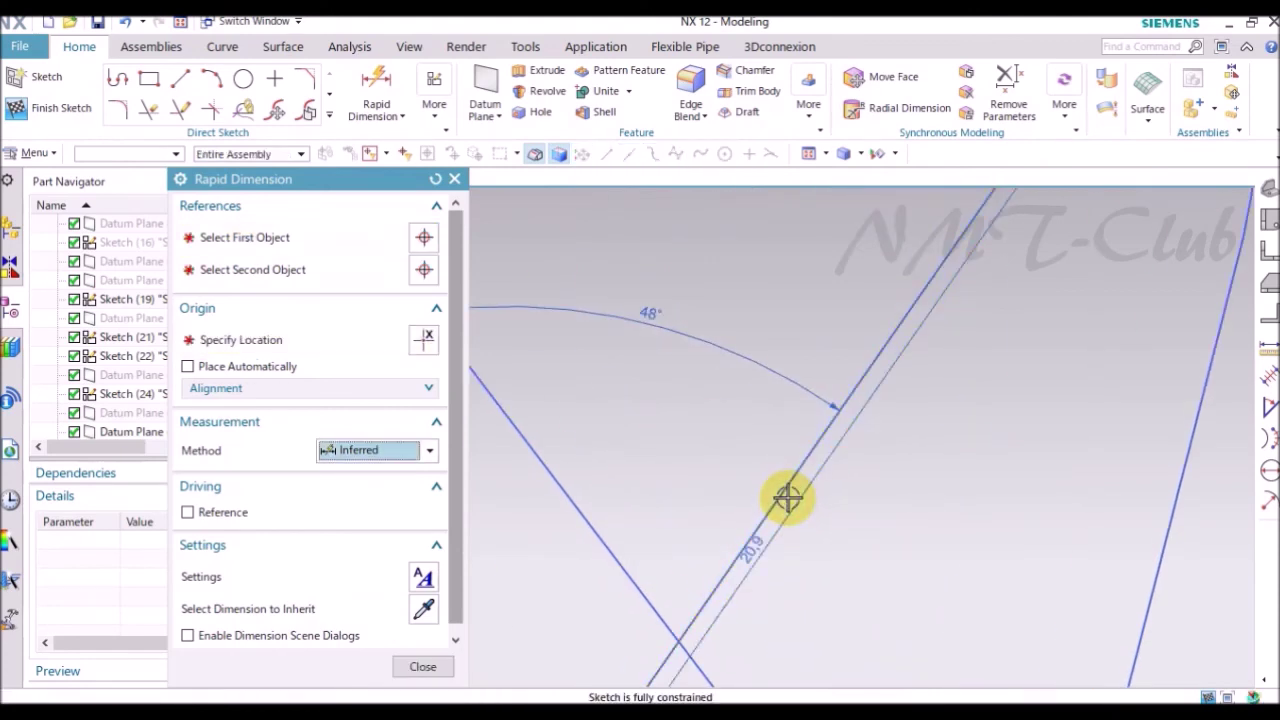
{"action": "left_click", "coordinate": [787, 497]}
{"action": "scroll", "coordinate": [775, 460], "scroll_direction": "up", "scroll_amount": 2}
{"action": "scroll", "coordinate": [767, 433], "scroll_direction": "up", "scroll_amount": 2}
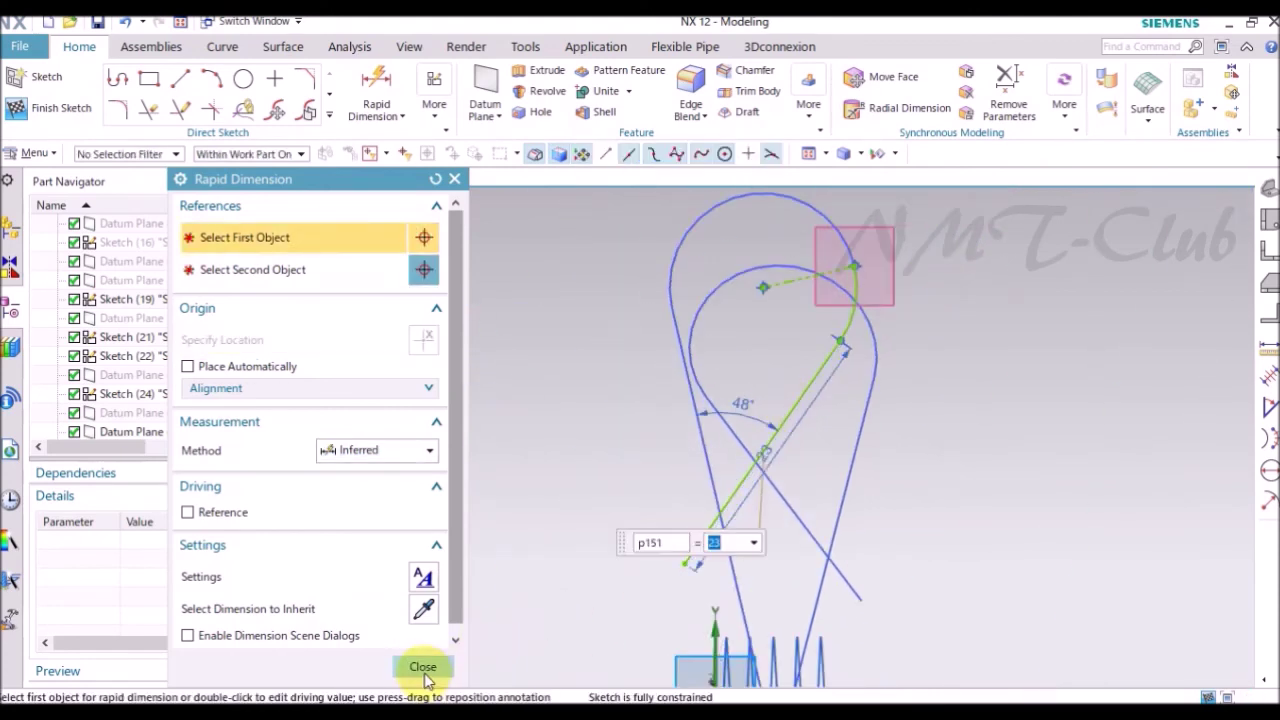
- Finish the fully constrained sketch SKETCH_011
{"action": "left_click", "coordinate": [423, 667]}
{"action": "right_click", "coordinate": [492, 292]}
{"action": "left_click", "coordinate": [520, 303]}
{"action": "mouse_move", "coordinate": [873, 343]}
{"action": "middle_mouse_down"}
{"action": "mouse_move", "coordinate": [866, 377]}
{"action": "mouse_move", "coordinate": [911, 477]}
{"action": "mouse_move", "coordinate": [950, 378]}
{"action": "middle_mouse_up"}
- Create a Point and Direction datum plane at the free end of the leg line
{"action": "right_click", "coordinate": [950, 376]}
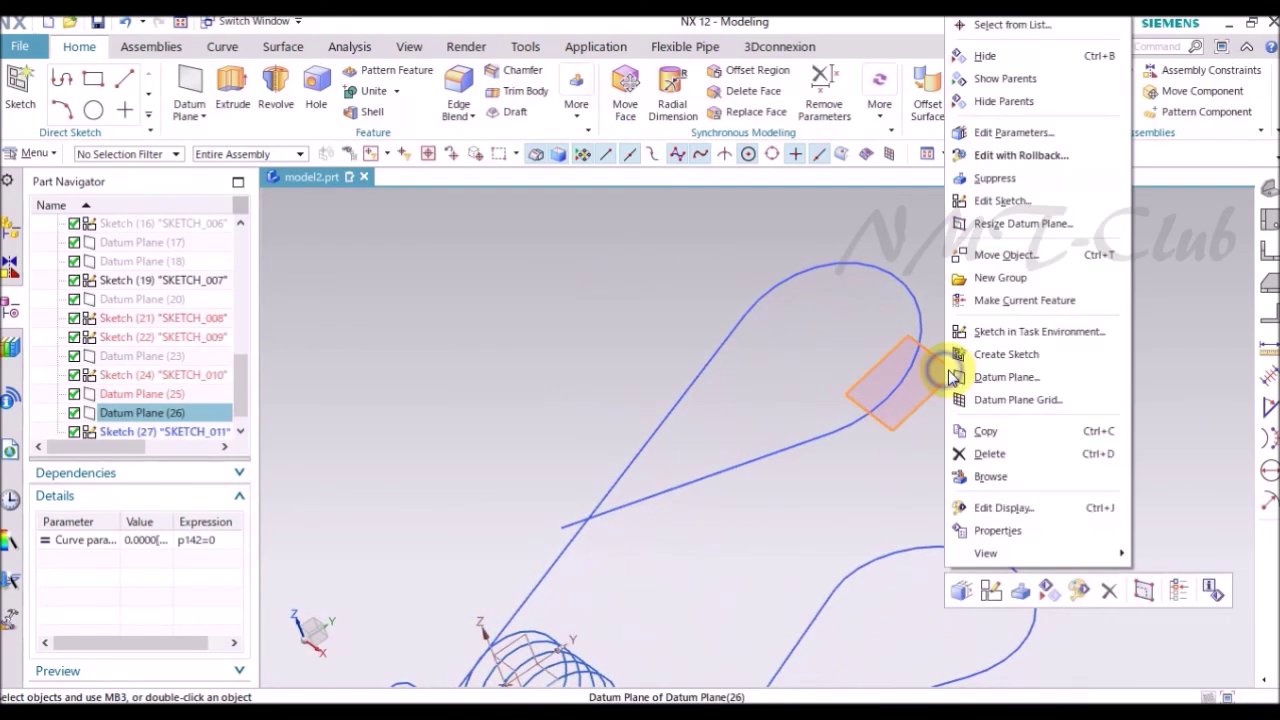
{"action": "scroll", "coordinate": [1083, 426], "scroll_direction": "down", "scroll_amount": 5}
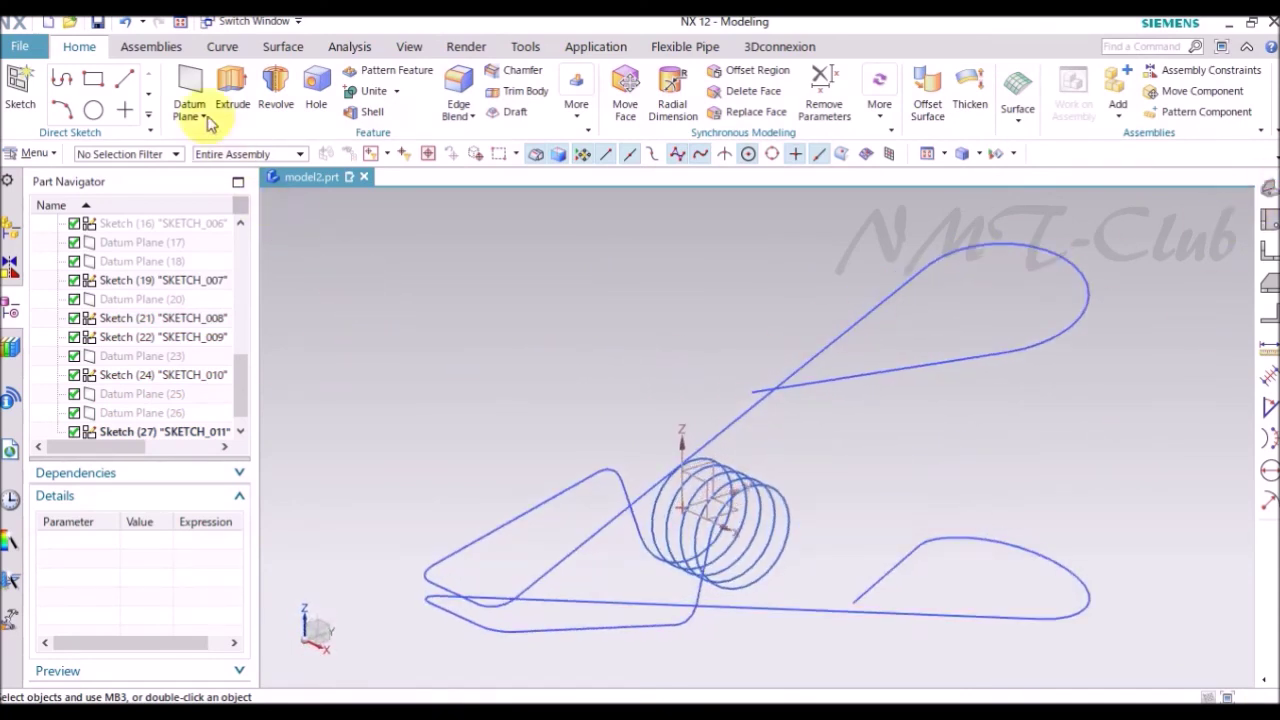
{"action": "left_click", "coordinate": [429, 214]}
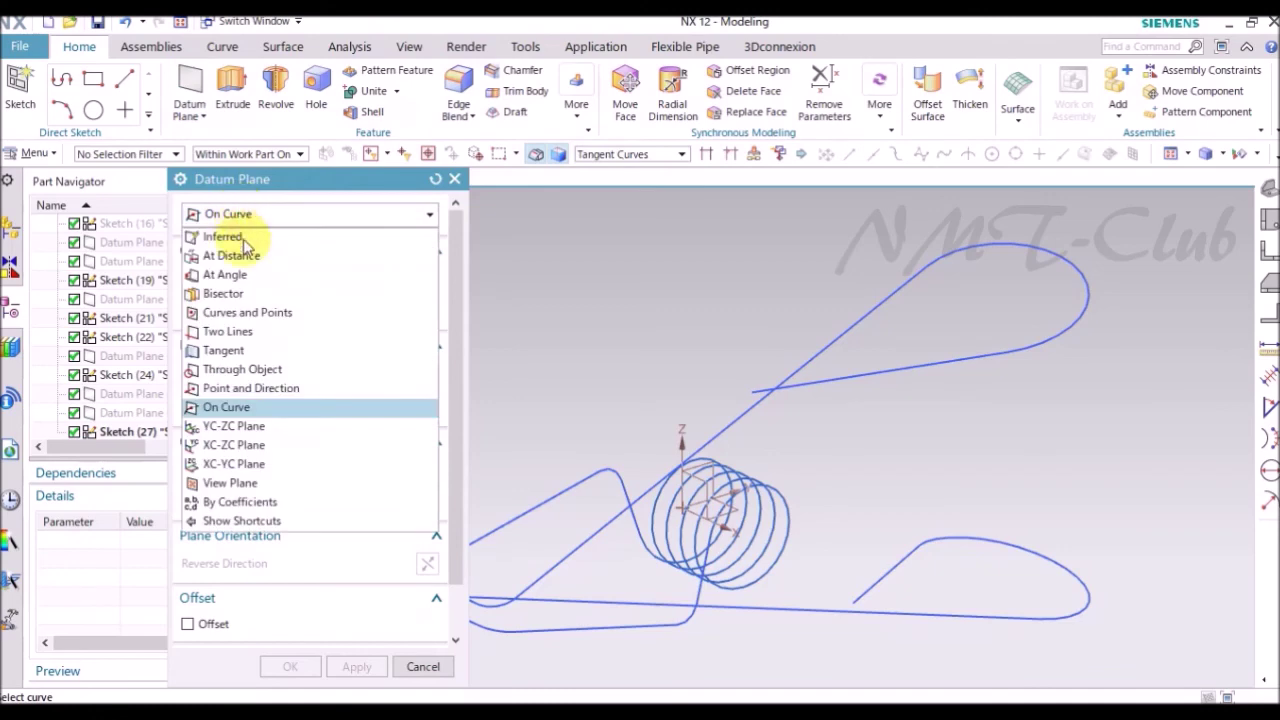
{"action": "left_click", "coordinate": [250, 389]}
{"action": "scroll", "coordinate": [722, 432], "scroll_direction": "up", "scroll_amount": 3}
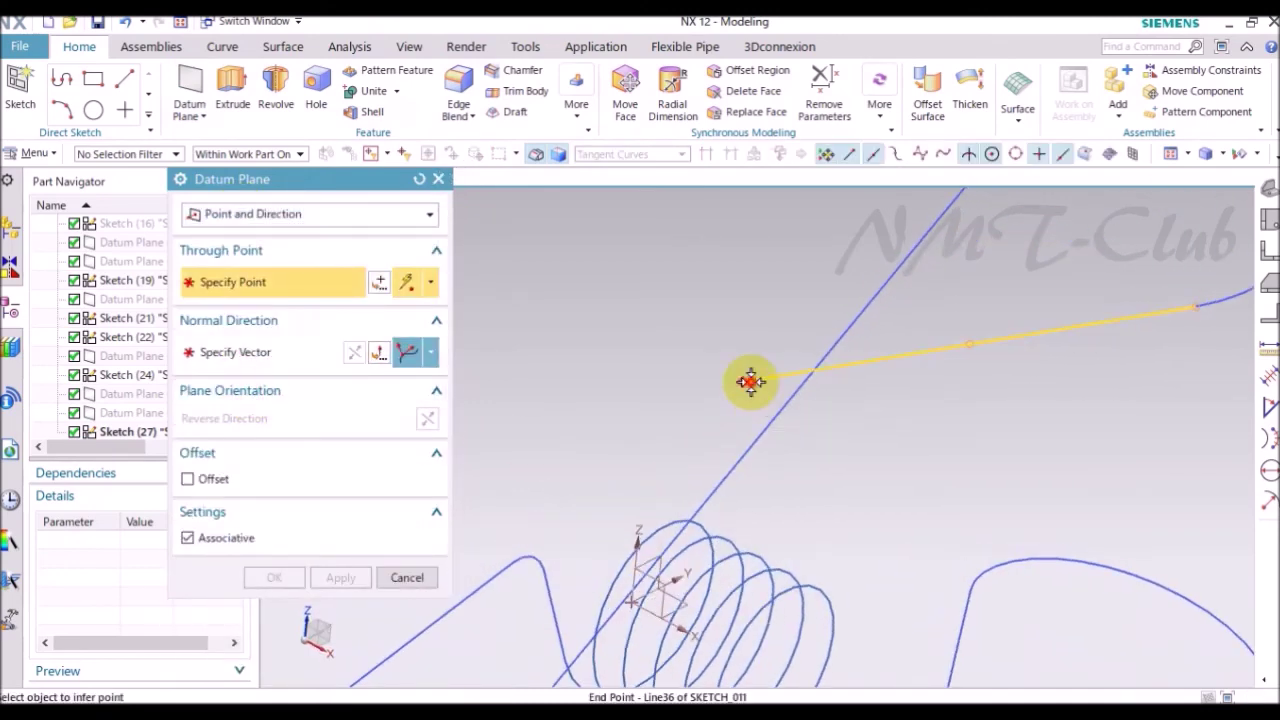
{"action": "left_click", "coordinate": [749, 380]}
{"action": "left_click", "coordinate": [275, 580]}
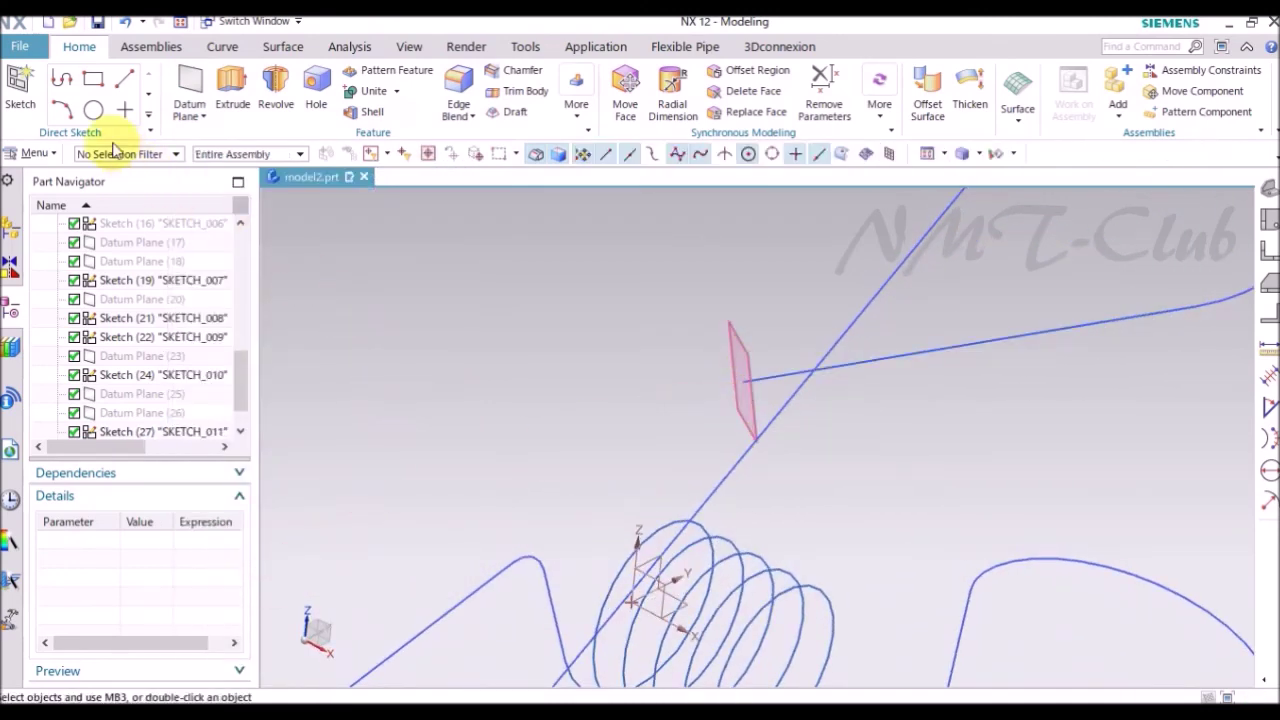
{"action": "left_click", "coordinate": [22, 88]}
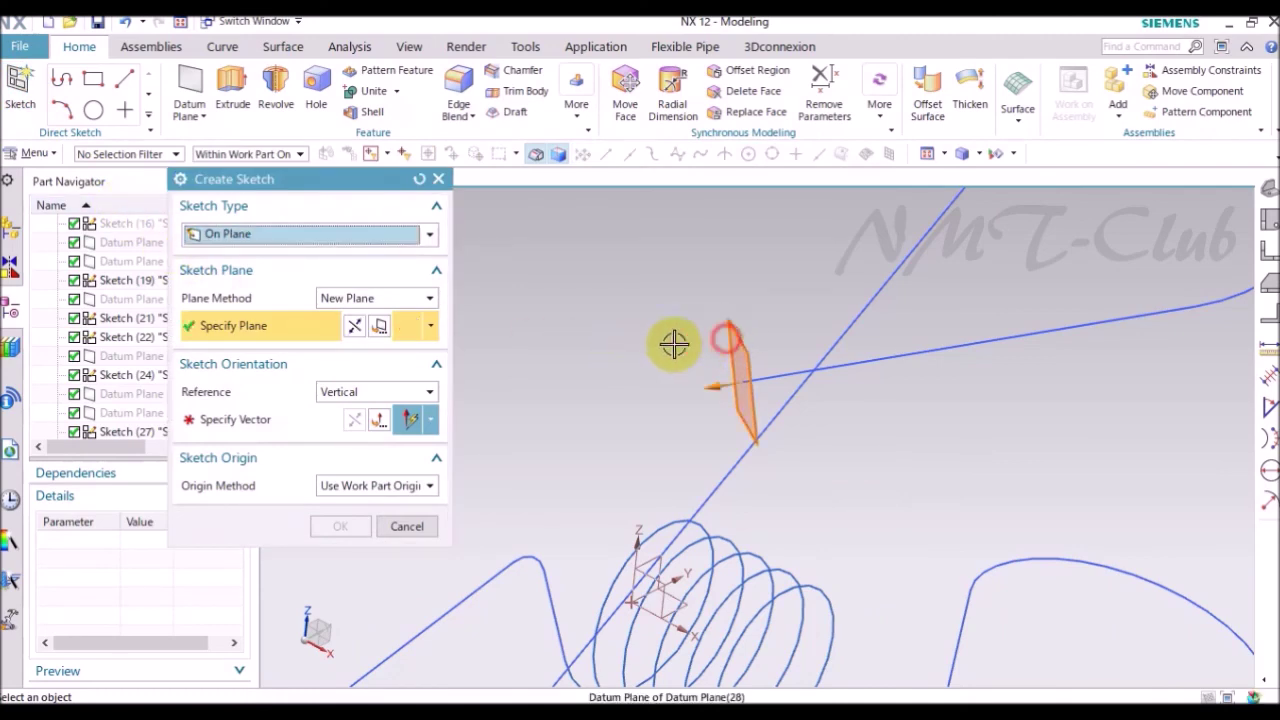
- Sketch a diameter-2 circle centred at the leg line's end on the new plane
{"action": "left_click", "coordinate": [703, 340]}
{"action": "left_click", "coordinate": [338, 526]}
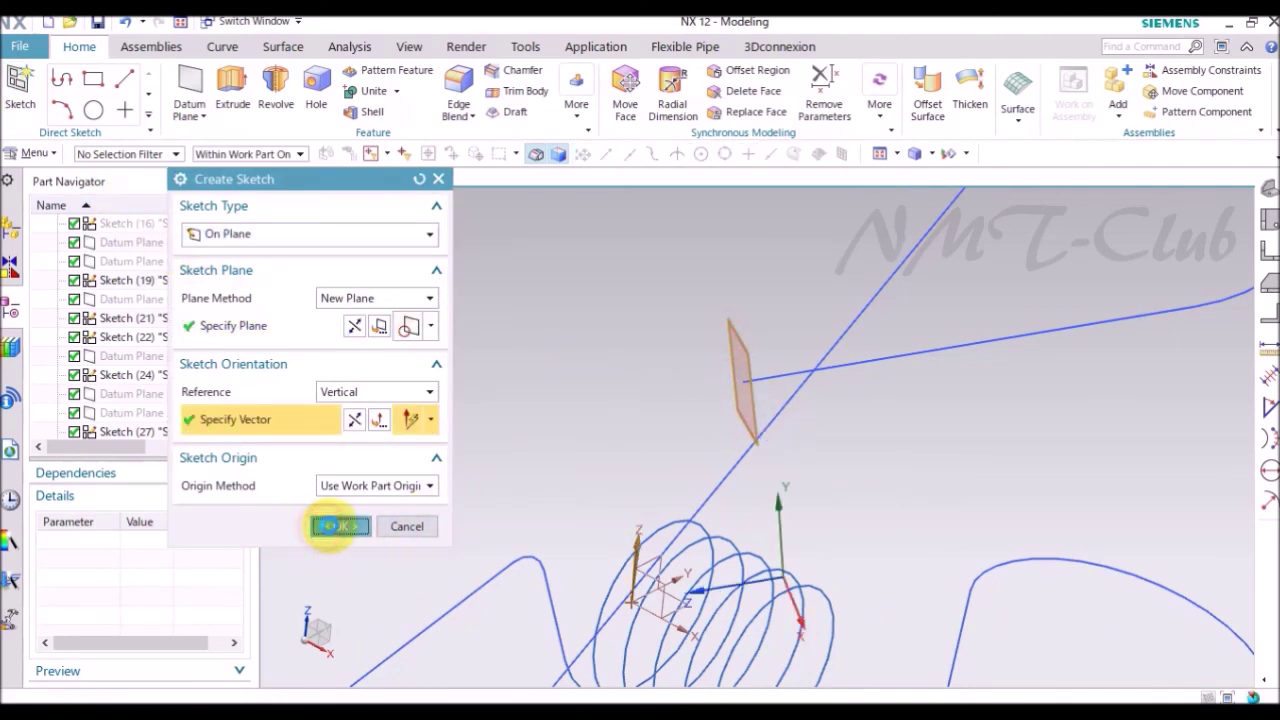
{"action": "left_click", "coordinate": [243, 80]}
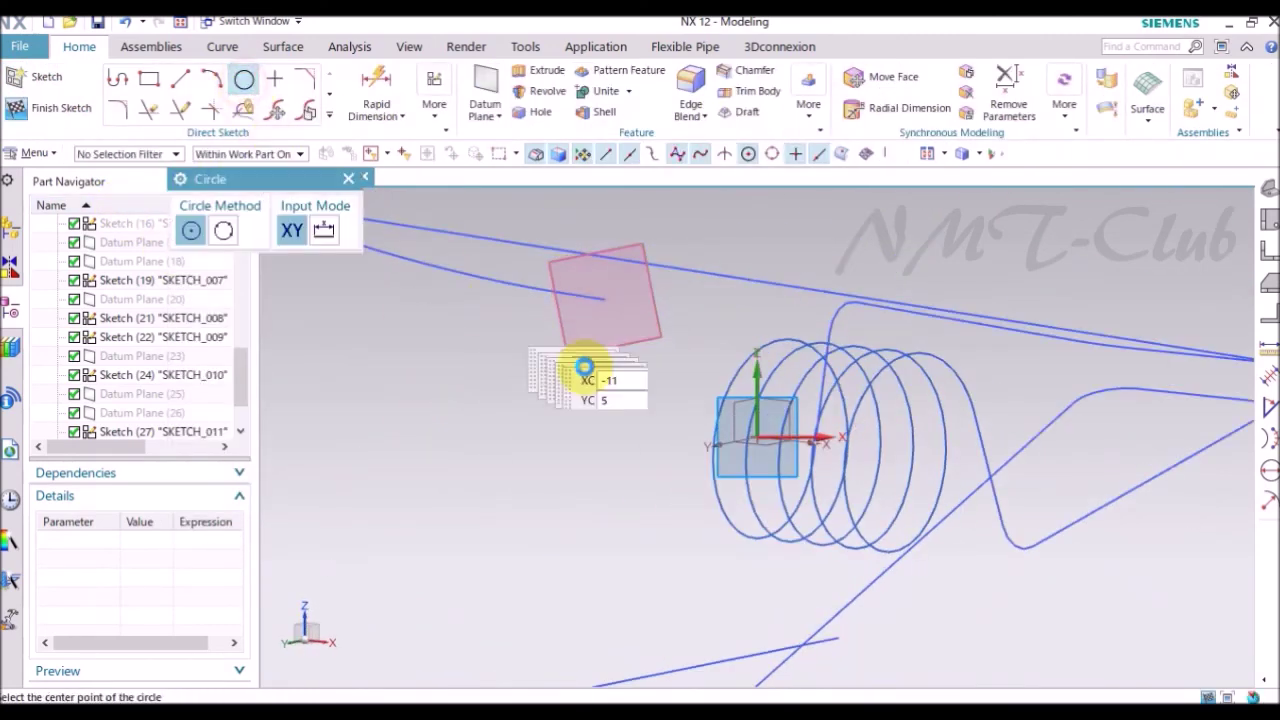
{"action": "left_click", "coordinate": [602, 298]}
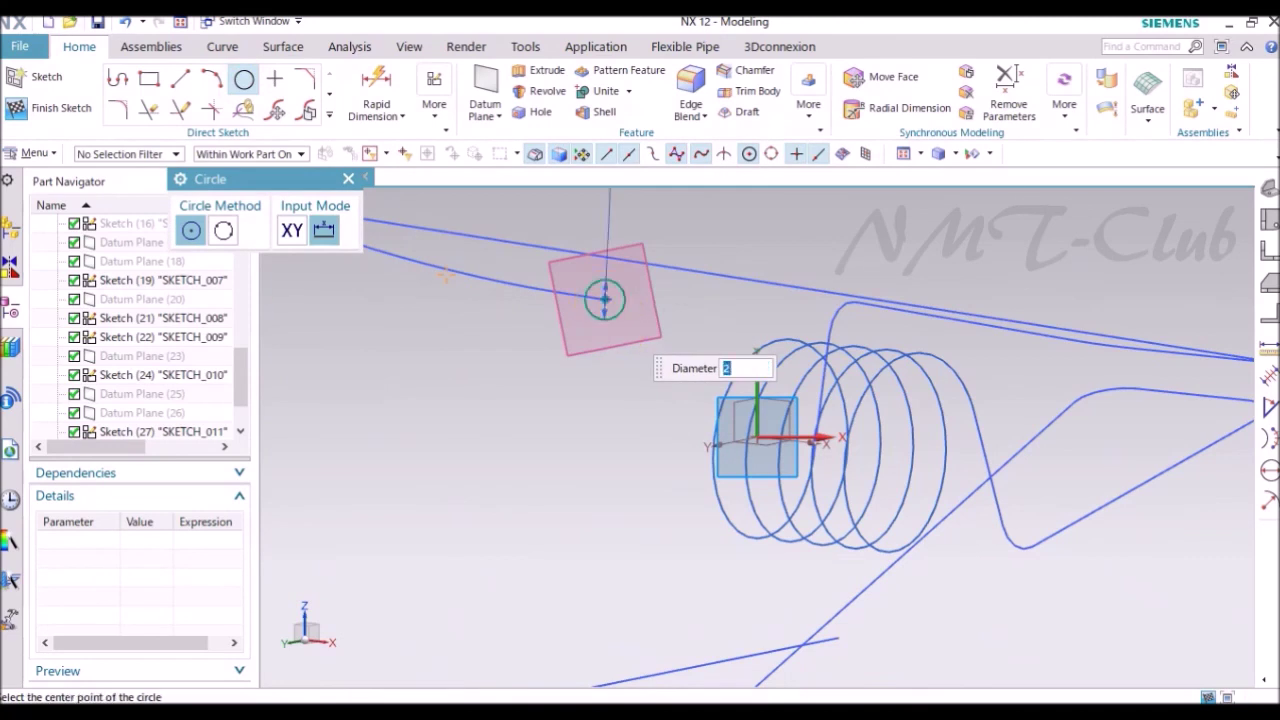
{"action": "middle_click", "coordinate": [497, 385]}
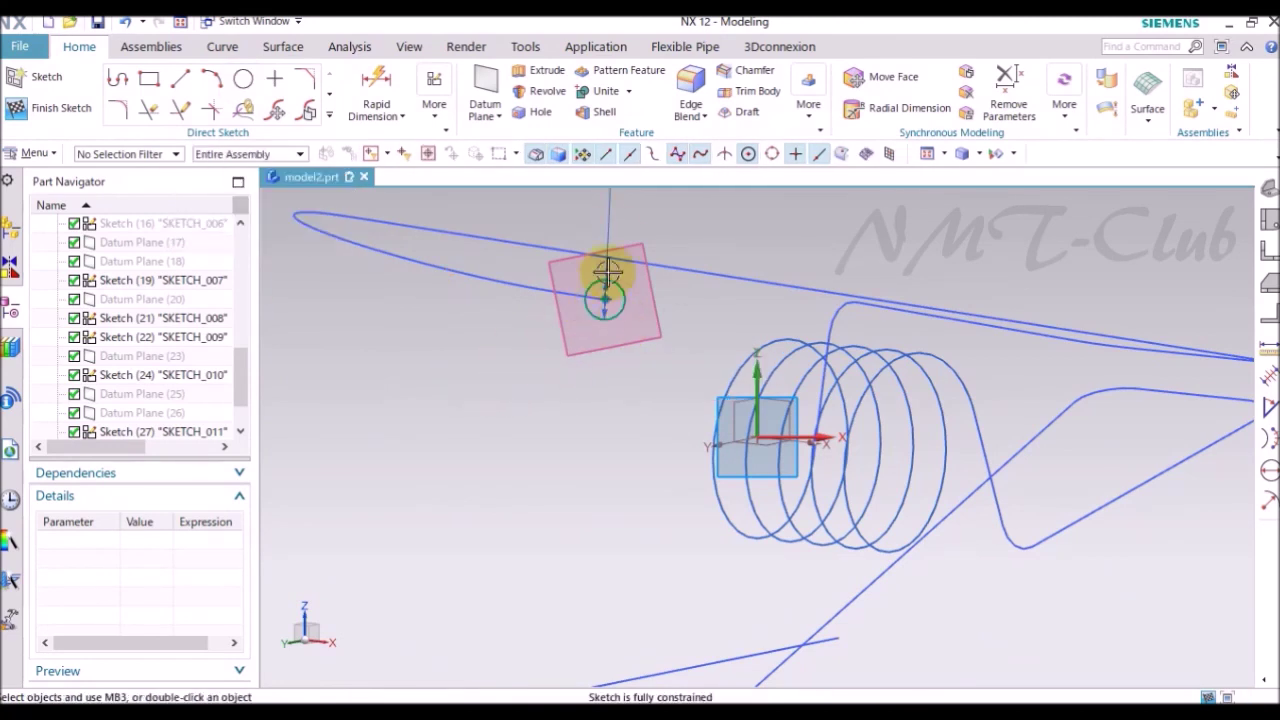
{"action": "right_click", "coordinate": [424, 365]}
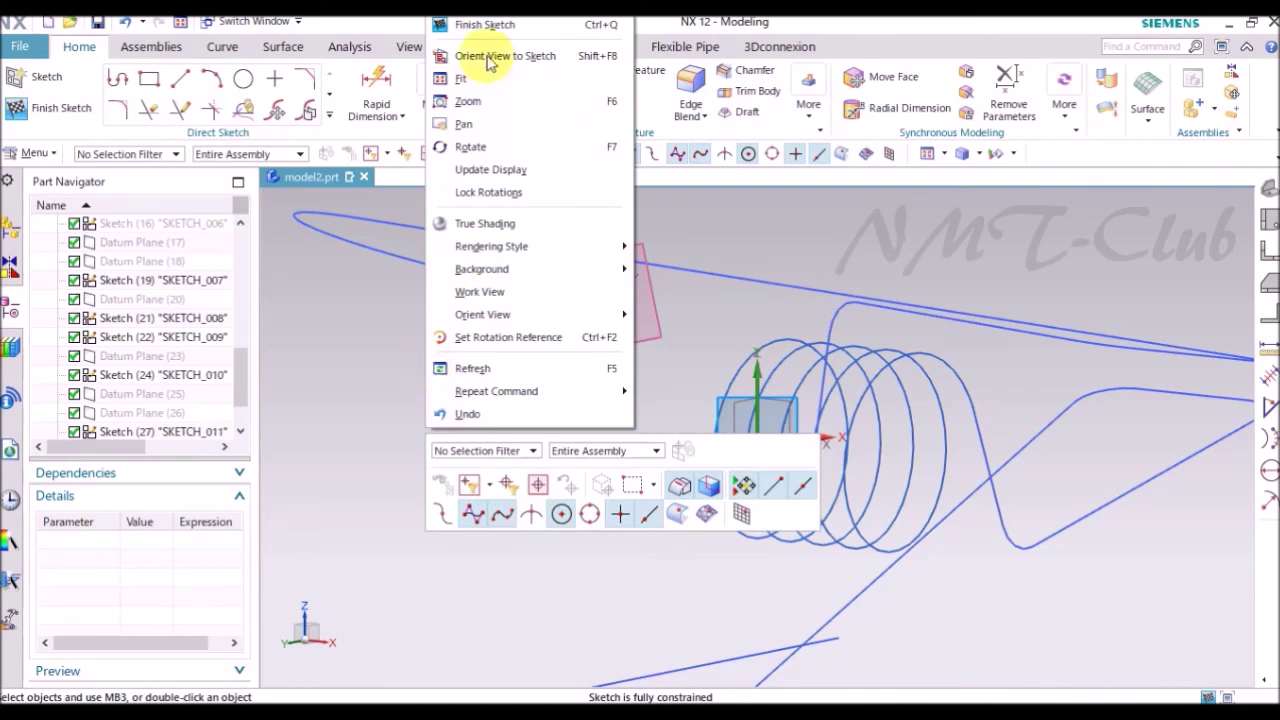
{"action": "left_click", "coordinate": [486, 24]}
- Hide the new datum plane
{"action": "left_click", "coordinate": [729, 327]}
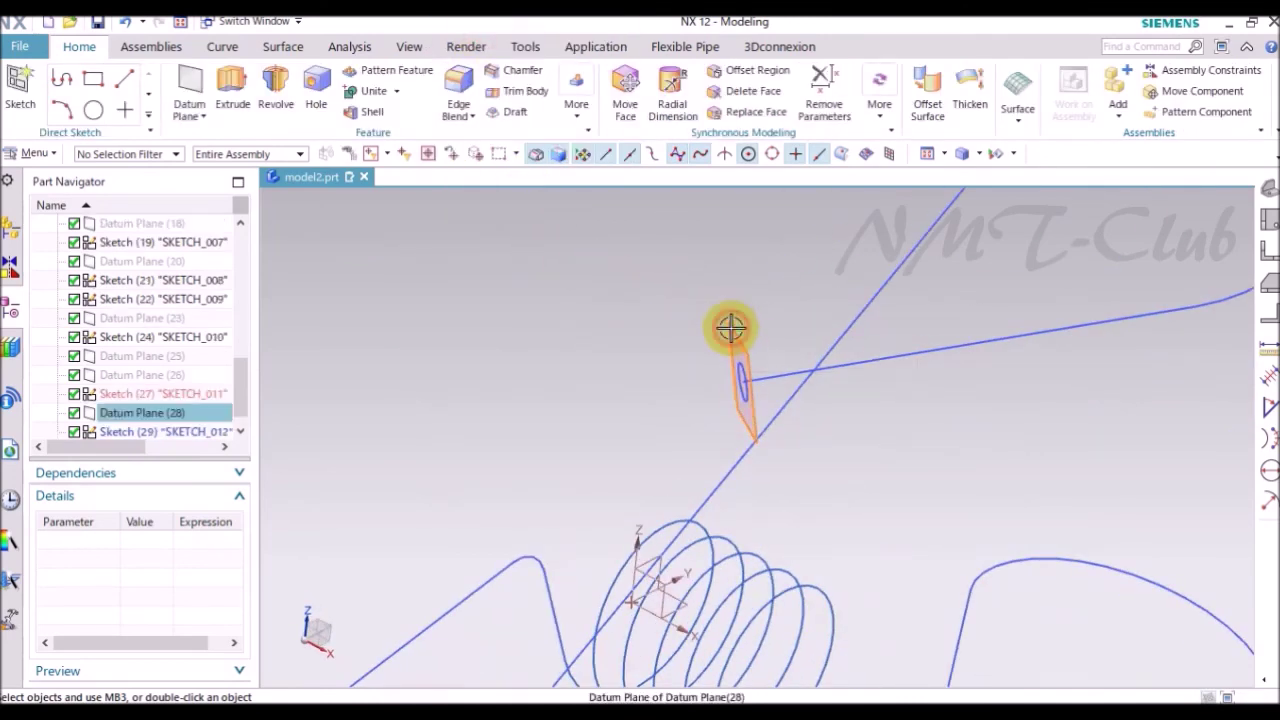
{"action": "right_click", "coordinate": [731, 323]}
{"action": "left_click", "coordinate": [751, 263]}
{"action": "scroll", "coordinate": [520, 313], "scroll_direction": "down", "scroll_amount": 3}
{"action": "scroll", "coordinate": [522, 312], "scroll_direction": "up", "scroll_amount": 2}
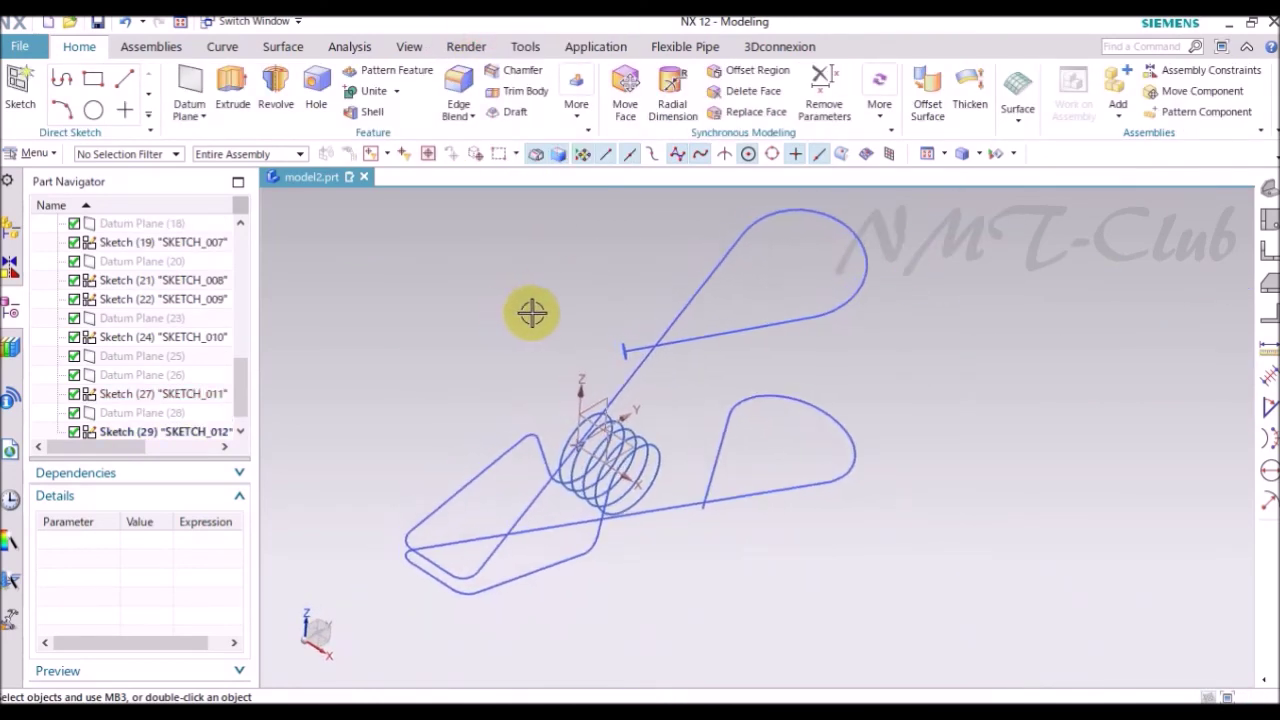
{"action": "left_click", "coordinate": [1017, 125]}
- Sweep the small circle along the 23 tangent-connected wire curves into a solid
{"action": "left_click", "coordinate": [1100, 173]}
{"action": "scroll", "coordinate": [855, 355], "scroll_direction": "up", "scroll_amount": 2}
{"action": "scroll", "coordinate": [751, 334], "scroll_direction": "up", "scroll_amount": 2}
{"action": "scroll", "coordinate": [737, 368], "scroll_direction": "up", "scroll_amount": 2}
{"action": "left_click", "coordinate": [737, 370]}
{"action": "left_click", "coordinate": [288, 468]}
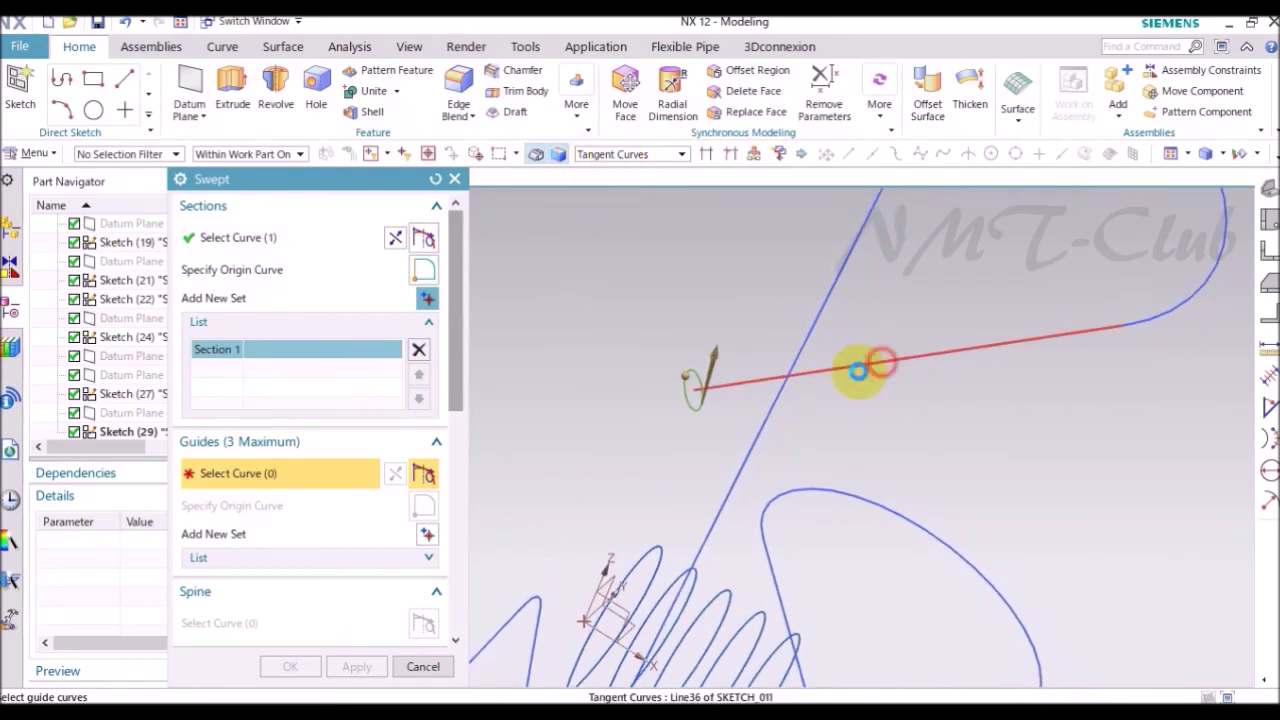
{"action": "left_click", "coordinate": [880, 362]}
{"action": "scroll", "coordinate": [780, 358], "scroll_direction": "down", "scroll_amount": 4}
{"action": "left_click", "coordinate": [299, 669]}
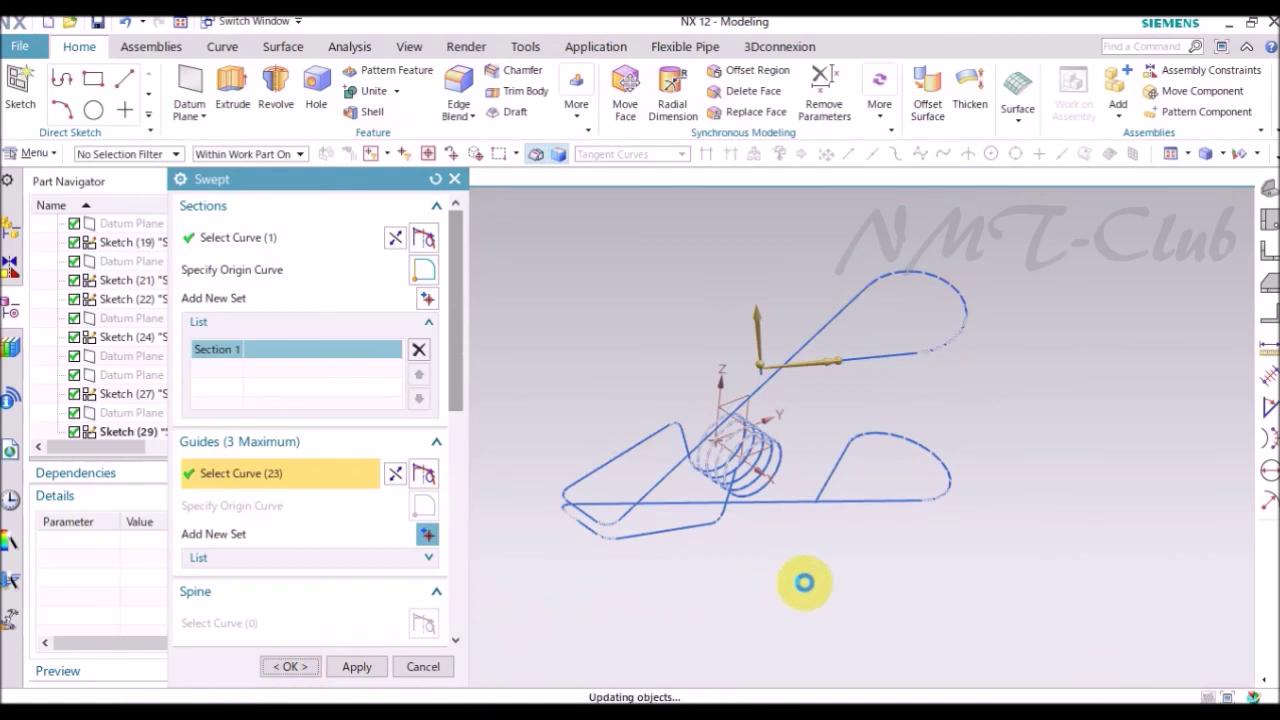